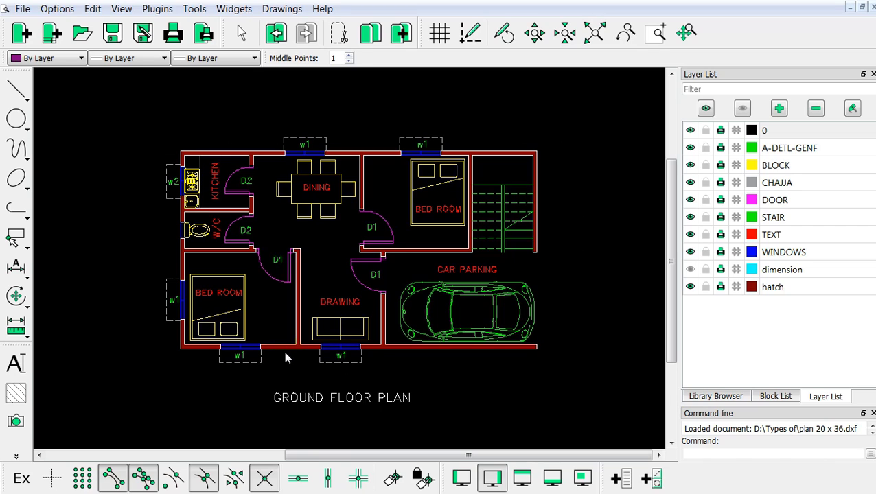
Step: Examine the rooms, doors, windows and furniture of the ground floor plan
scroll(441, 322, "up", 2)
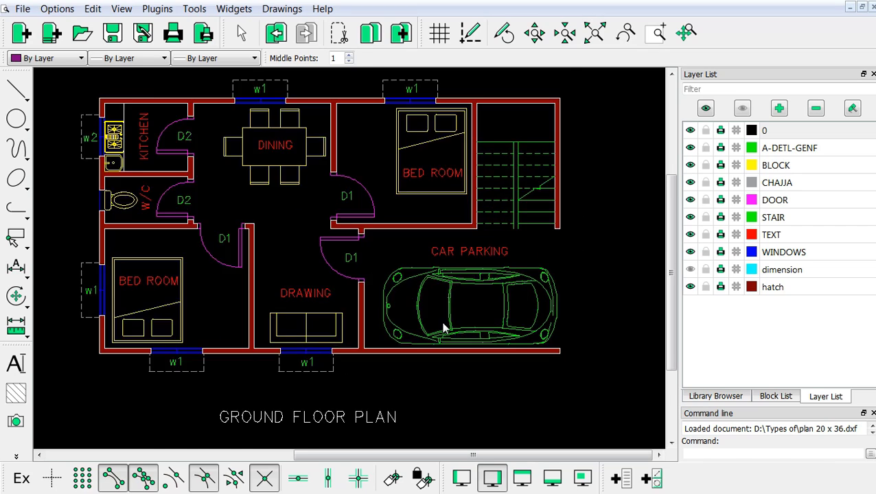
middle_click_drag(525, 217, 524, 356)
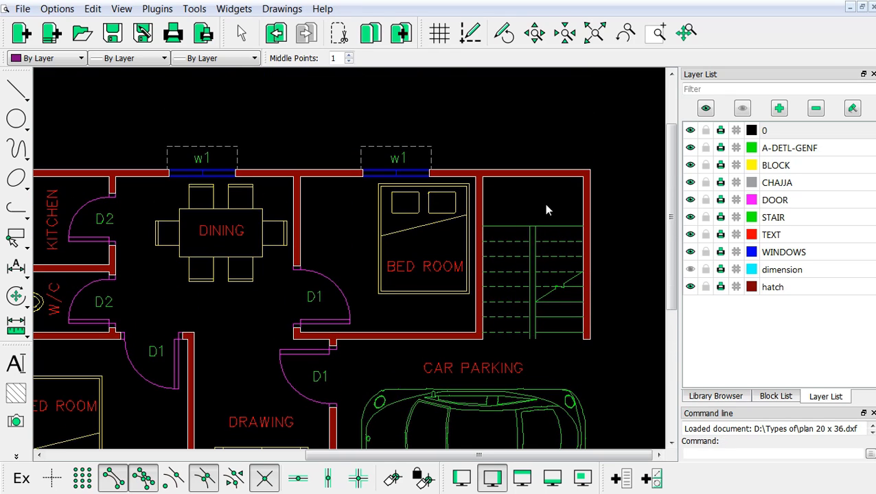
middle_click_drag(346, 272, 441, 270)
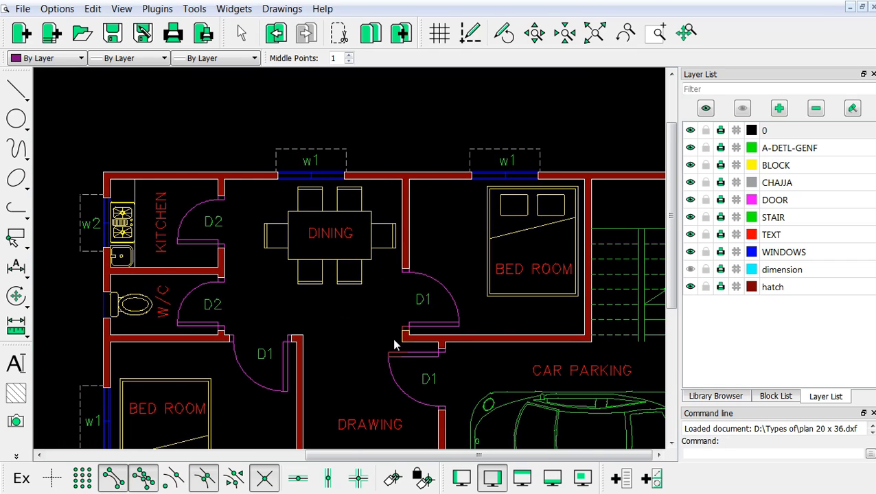
middle_click_drag(395, 343, 420, 225)
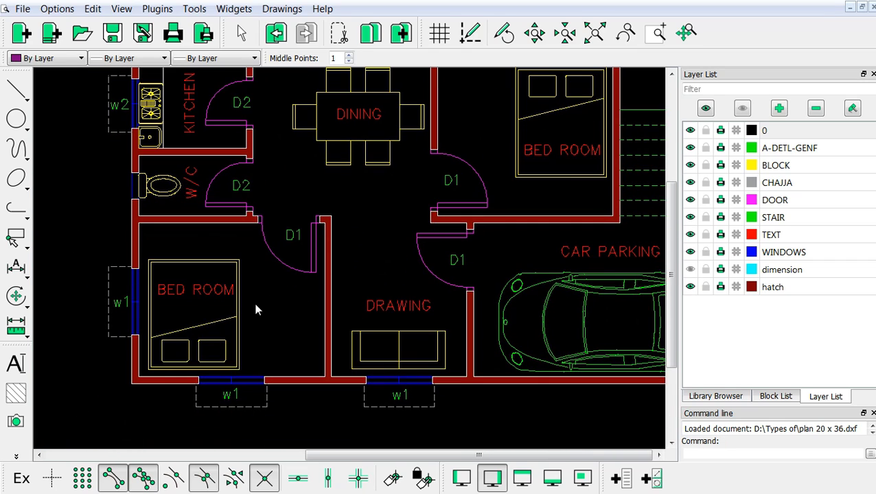
middle_click_drag(204, 301, 209, 380)
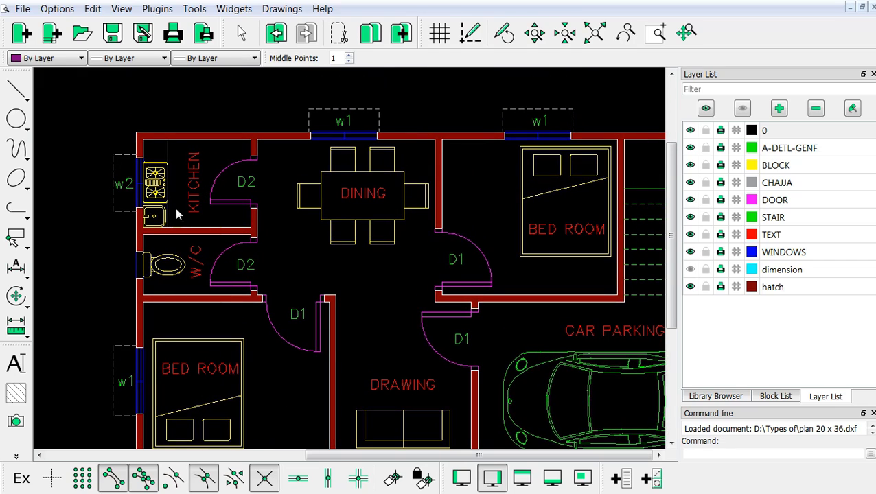
scroll(124, 201, "down", 3)
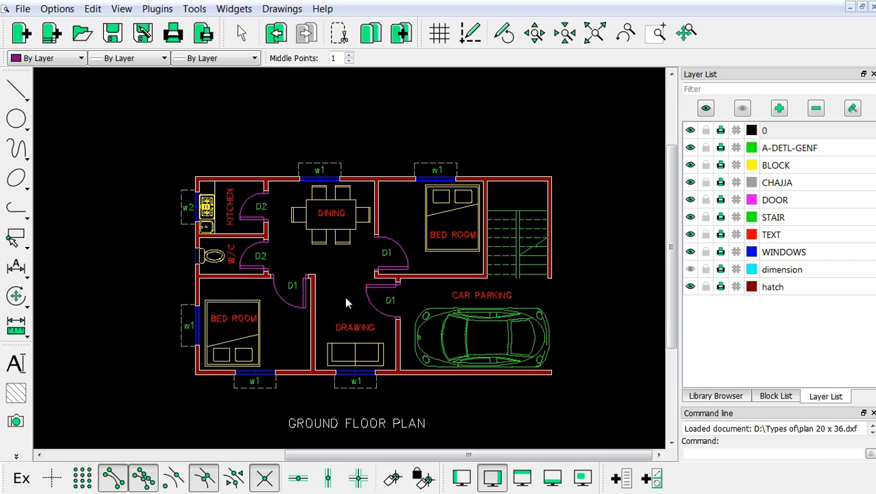
scroll(346, 299, "up", 1)
scroll(359, 273, "down", 1)
Step: Examine the first floor plan's drawing room and balcony, and return to the ground floor plan
middle_click_drag(381, 307, 129, 293)
middle_click_drag(516, 257, 121, 245)
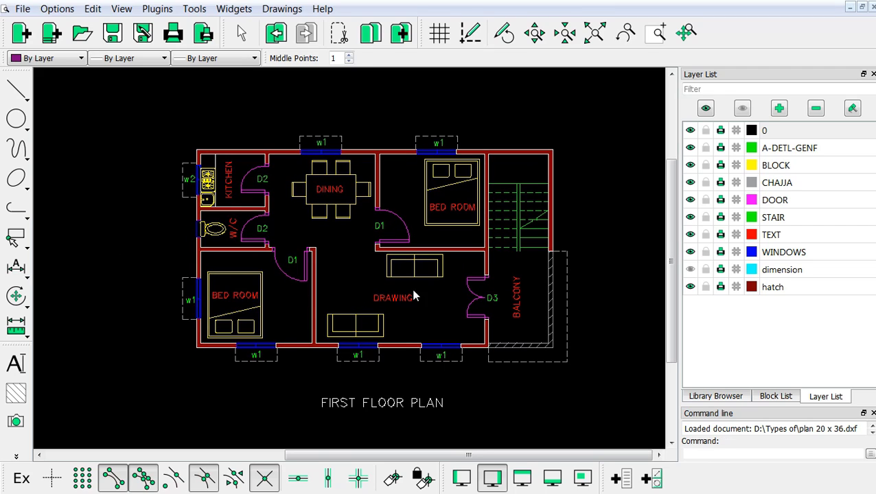
scroll(401, 348, "up", 1)
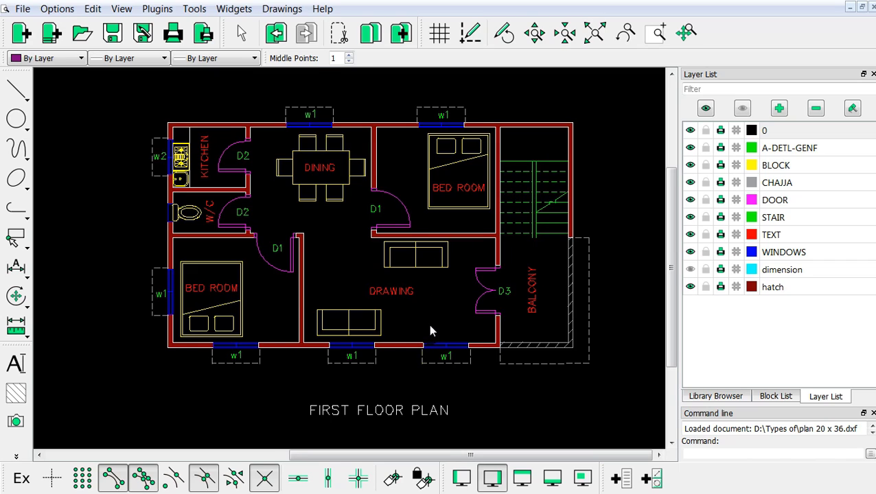
scroll(428, 325, "up", 1)
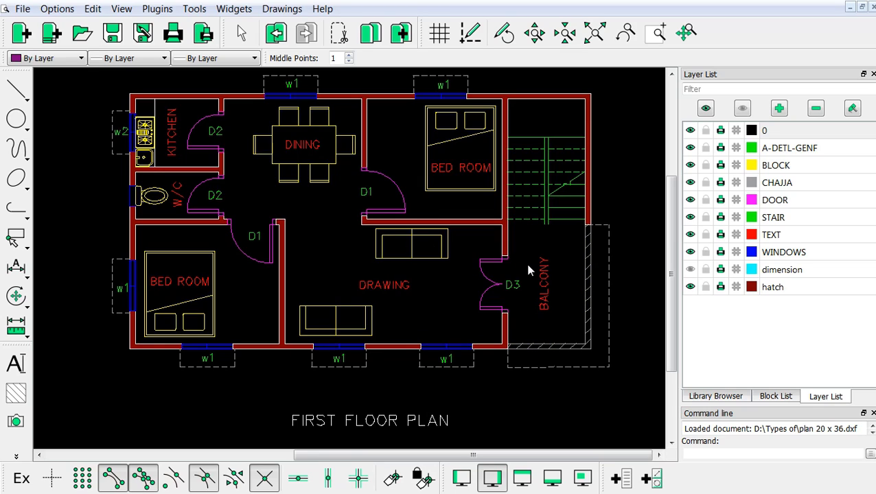
scroll(526, 265, "down", 2)
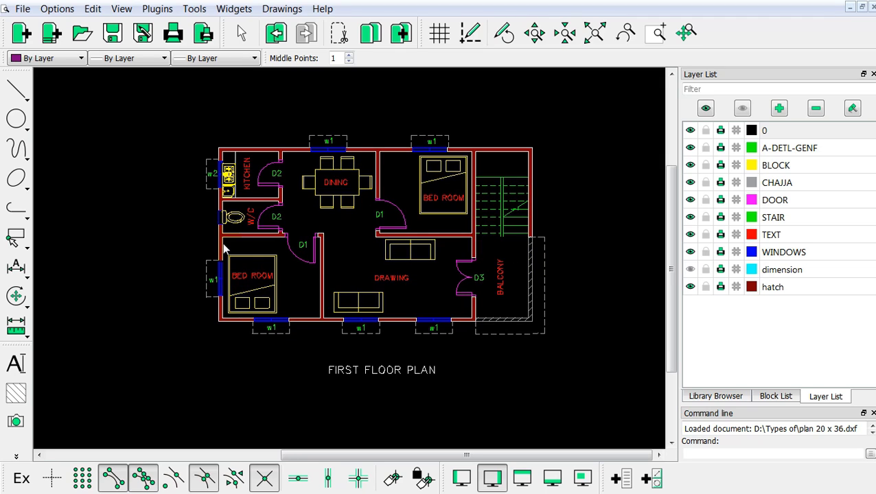
mouse_move(195, 219)
middle_mouse_down()
mouse_move(446, 248)
mouse_move(556, 246)
middle_mouse_up()
middle_click_drag(366, 314, 556, 317)
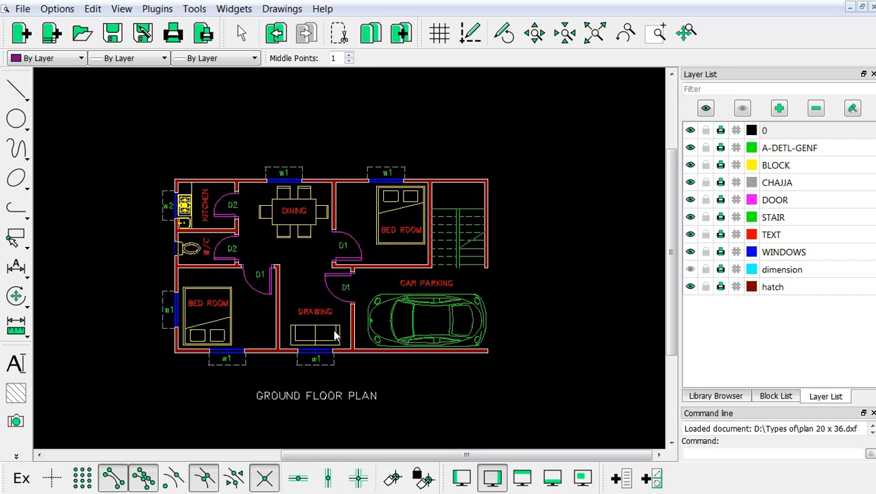
scroll(336, 332, "up", 2)
scroll(336, 333, "down", 1)
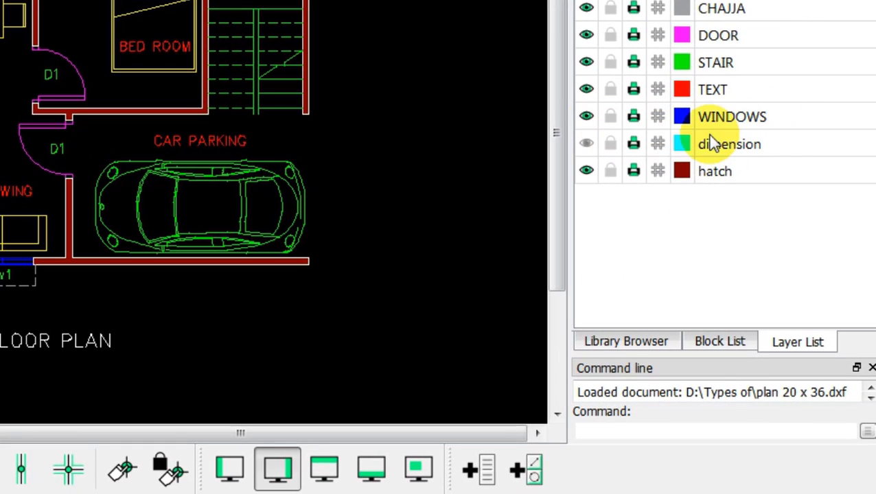
Step: Make the WINDOWS layer a construction layer and inspect its lines across both floor plans
left_click(658, 117)
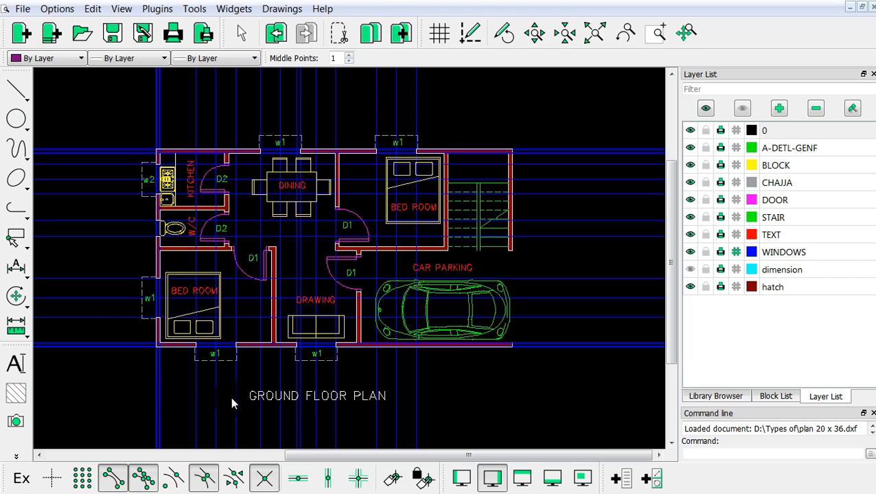
scroll(328, 345, "down", 10)
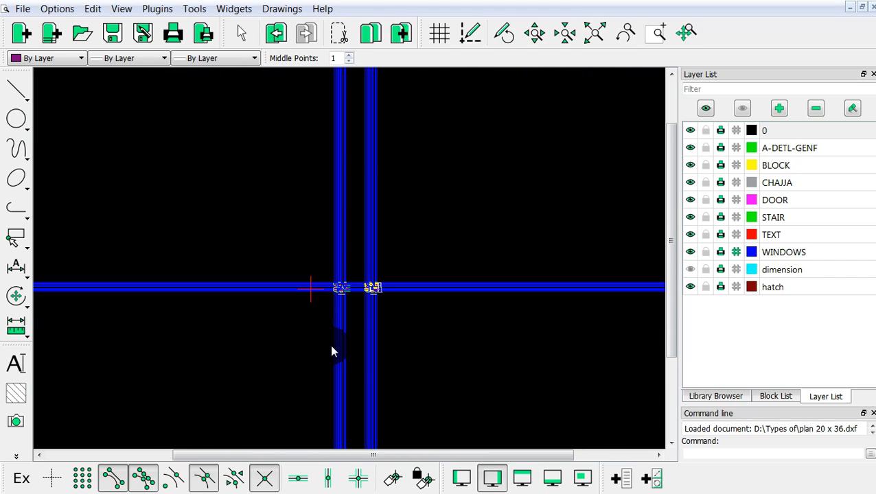
scroll(342, 338, "down", 2)
scroll(342, 338, "up", 9)
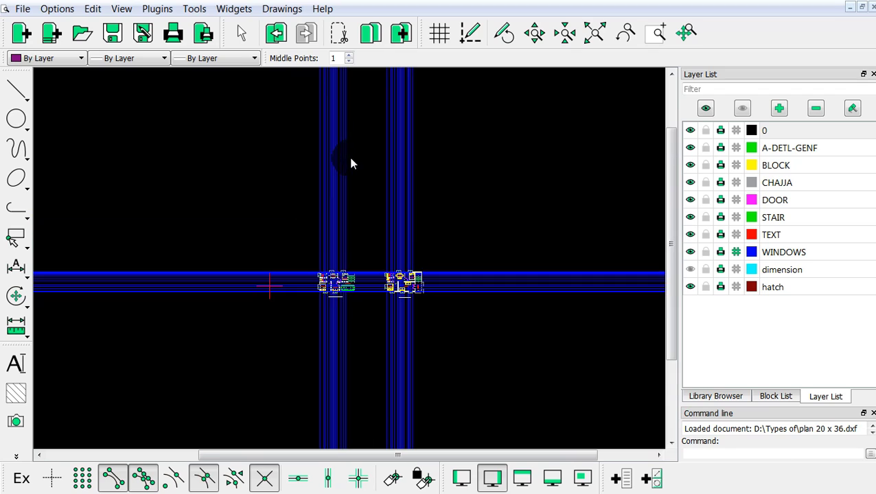
scroll(299, 325, "up", 12)
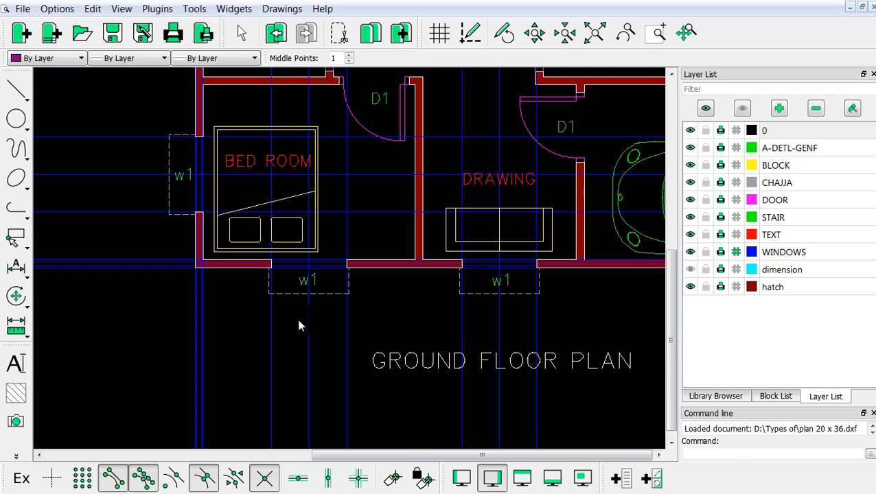
scroll(298, 326, "down", 1)
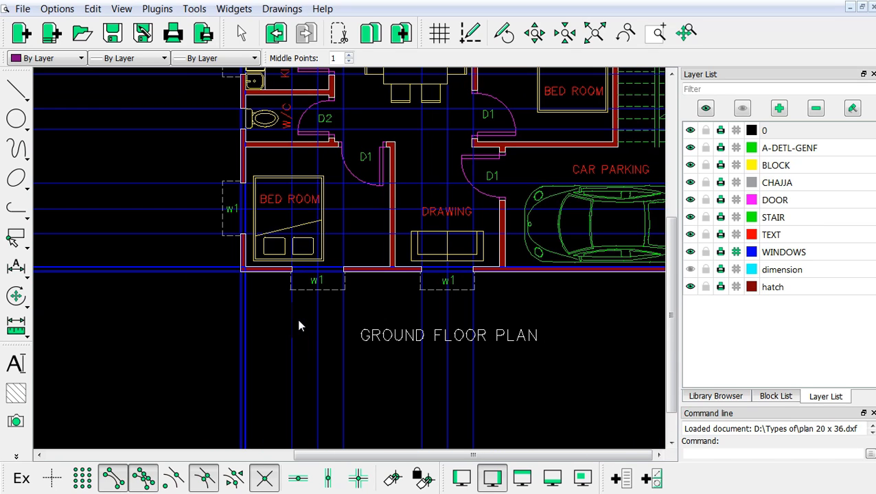
scroll(318, 318, "down", 6)
scroll(409, 288, "up", 5)
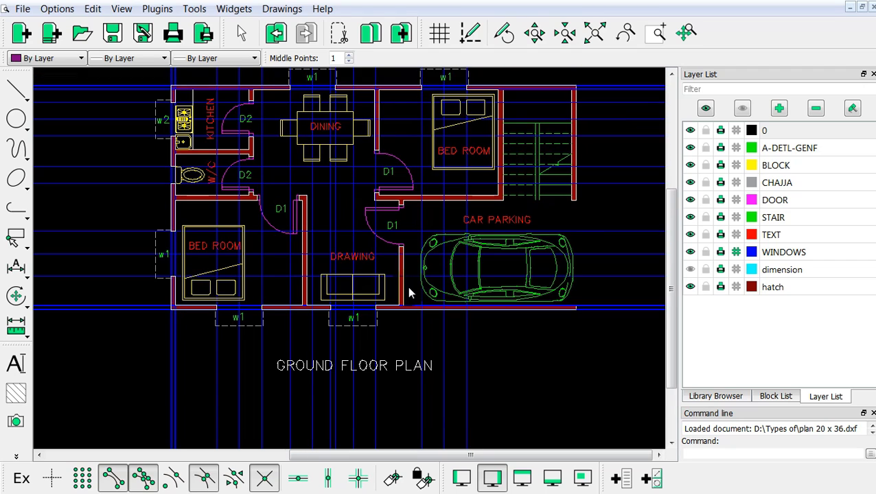
scroll(407, 293, "down", 3)
scroll(514, 299, "up", 1)
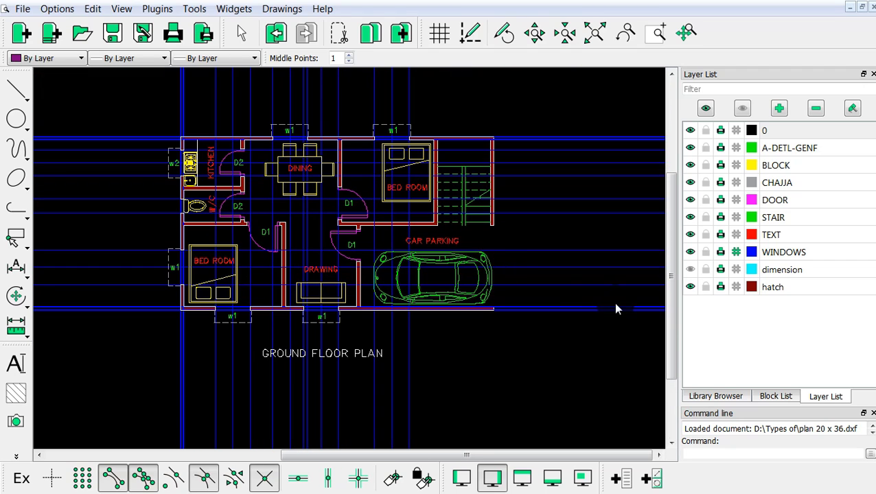
Step: Turn the WINDOWS layer back into a normal, non-construction layer
left_click(736, 252)
scroll(278, 244, "down", 1)
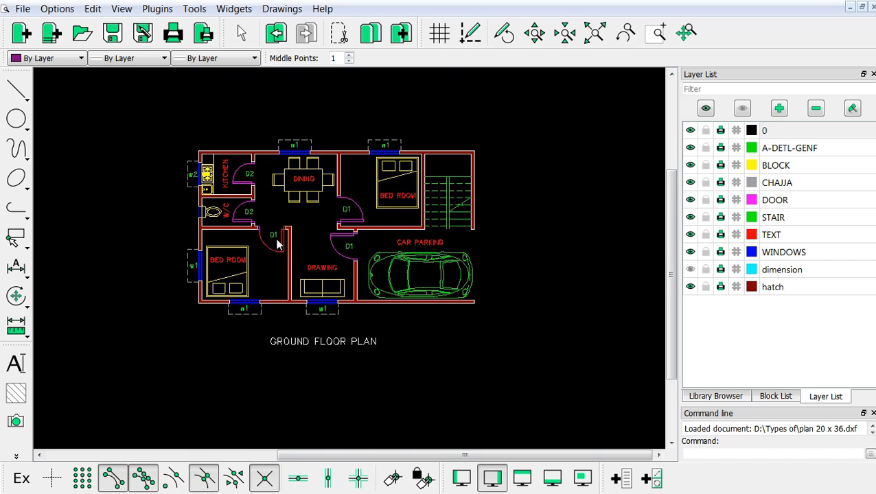
scroll(366, 214, "up", 2)
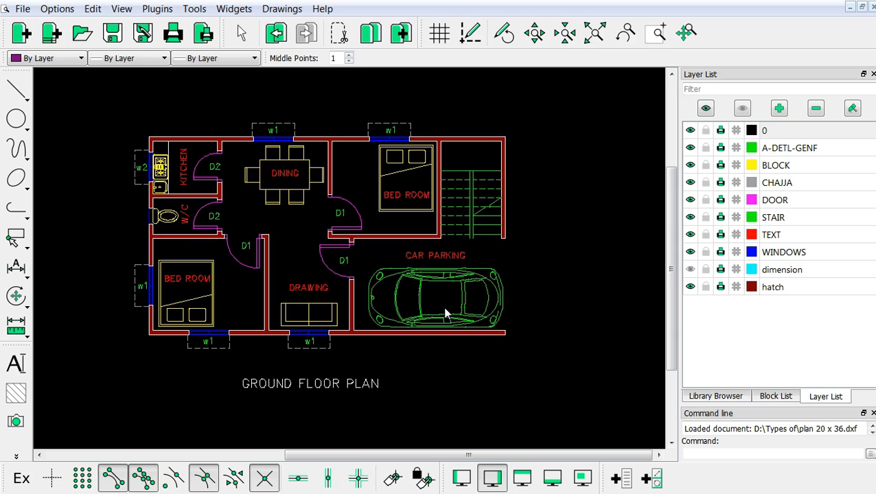
Step: Add a construction layer named "constructtion" with the Dark Magenta pen colour
left_click(779, 109)
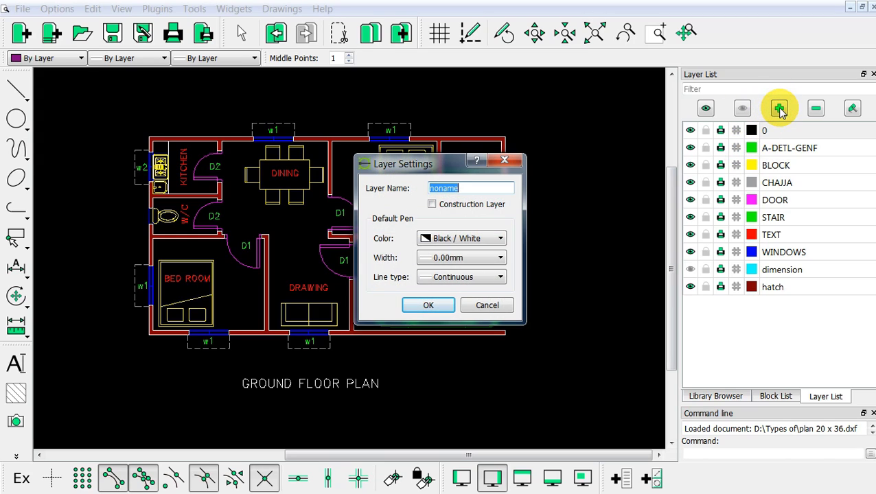
type("constructi")
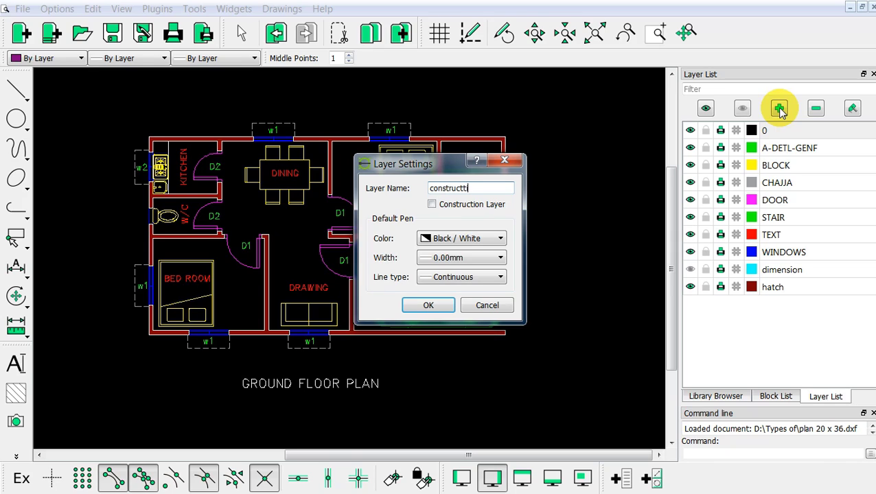
type("on")
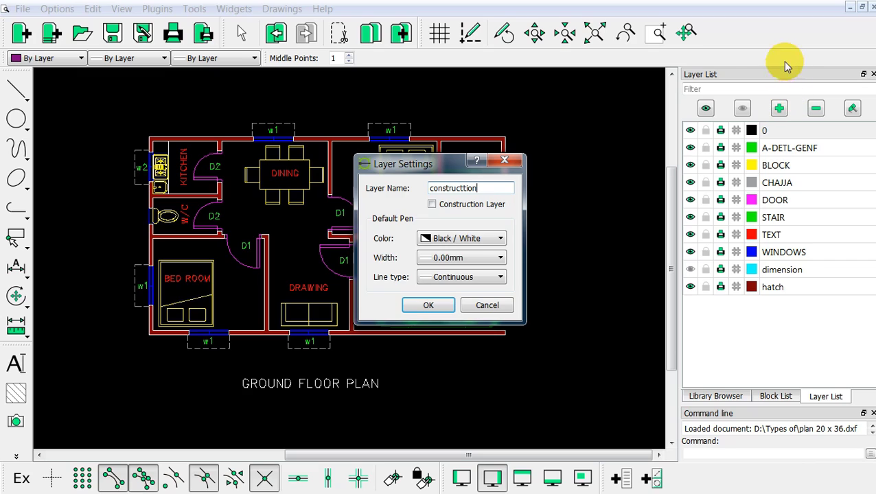
left_click(431, 205)
left_click(446, 240)
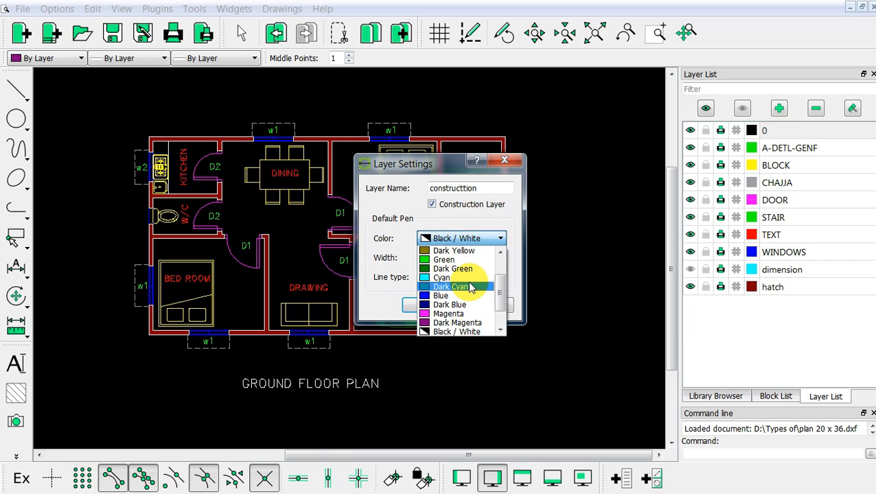
scroll(471, 288, "down", 1)
left_click(473, 300)
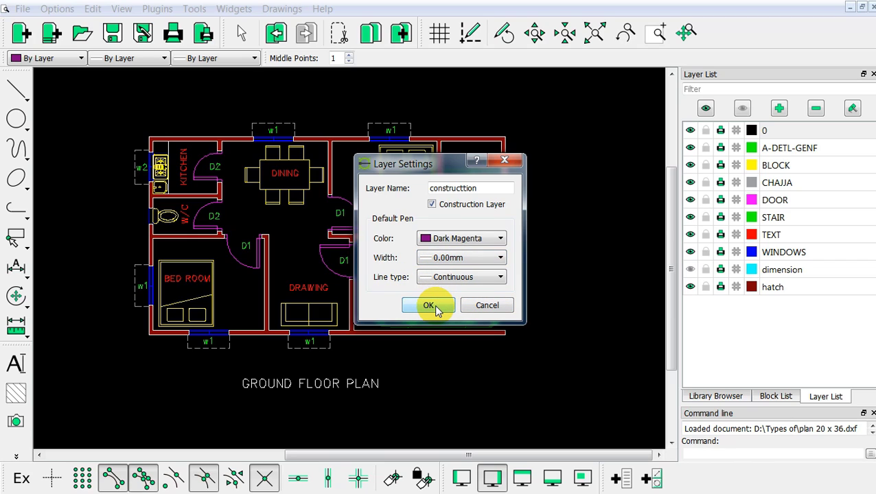
left_click(434, 305)
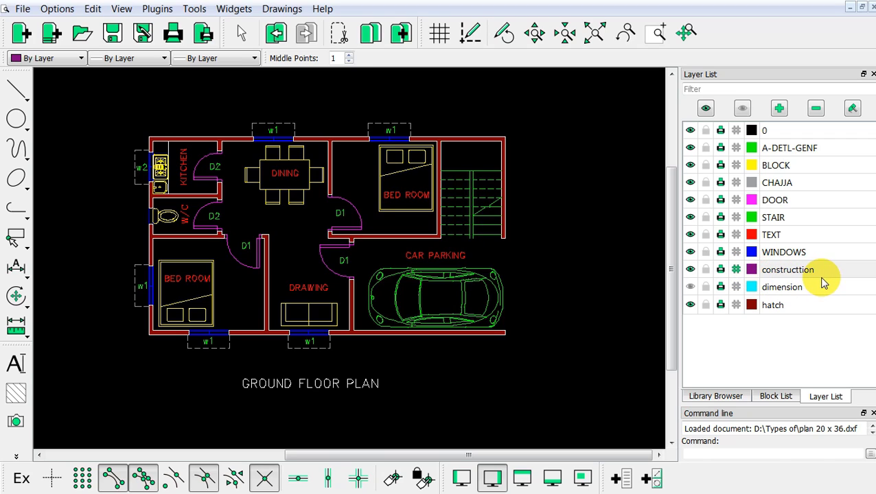
left_click(692, 288)
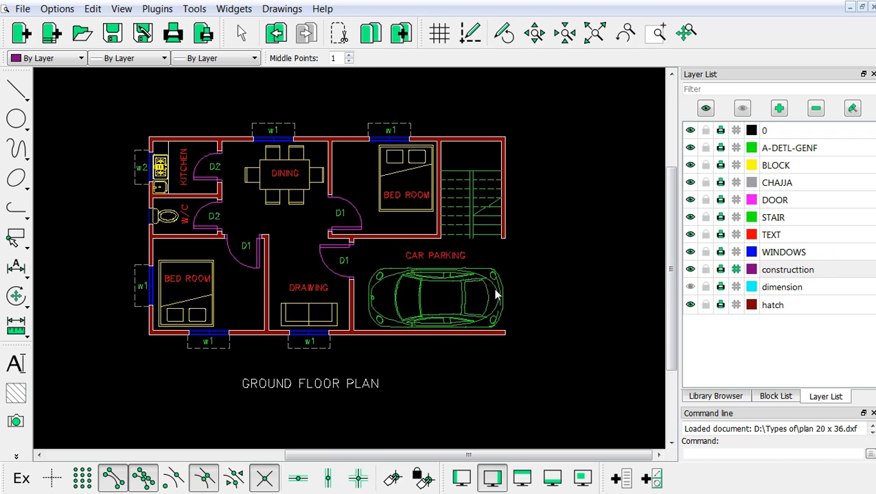
scroll(218, 348, "up", 1)
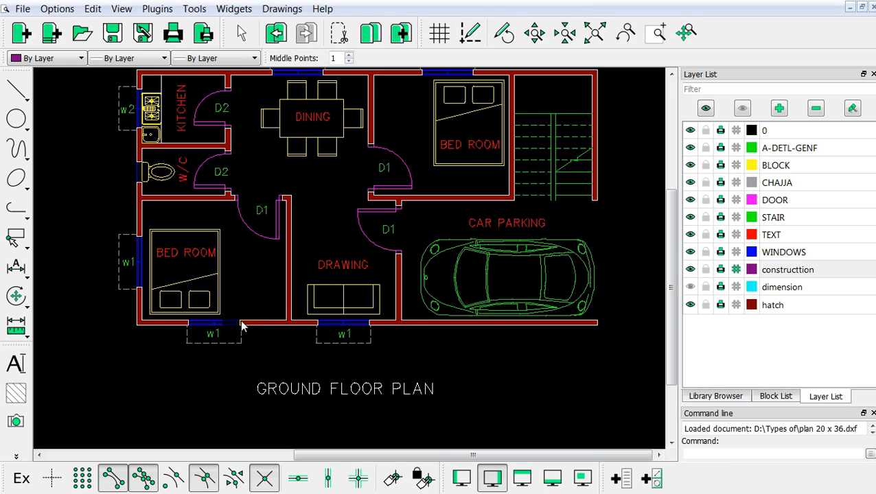
scroll(337, 383, "down", 1)
scroll(382, 234, "up", 1)
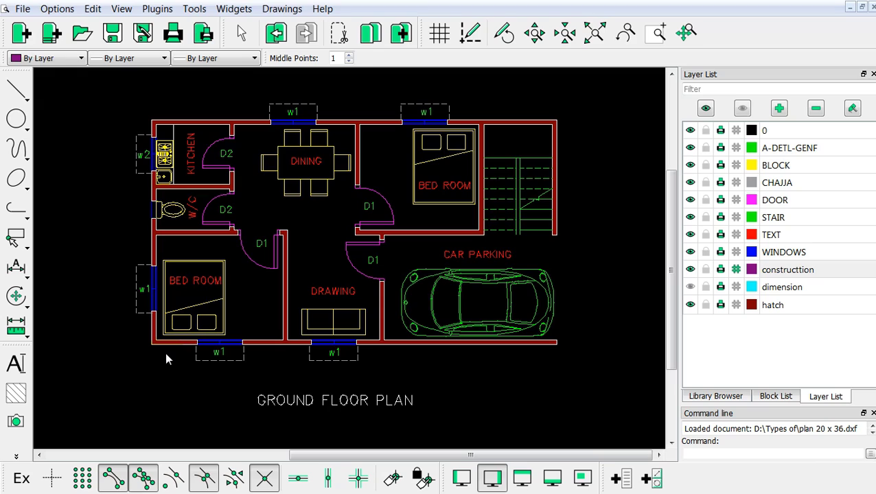
Step: Draw a vertical line on the constructtion layer at the ground floor plan's lower-left outer wall corner, with length 84 and the End snap point
left_click(15, 87)
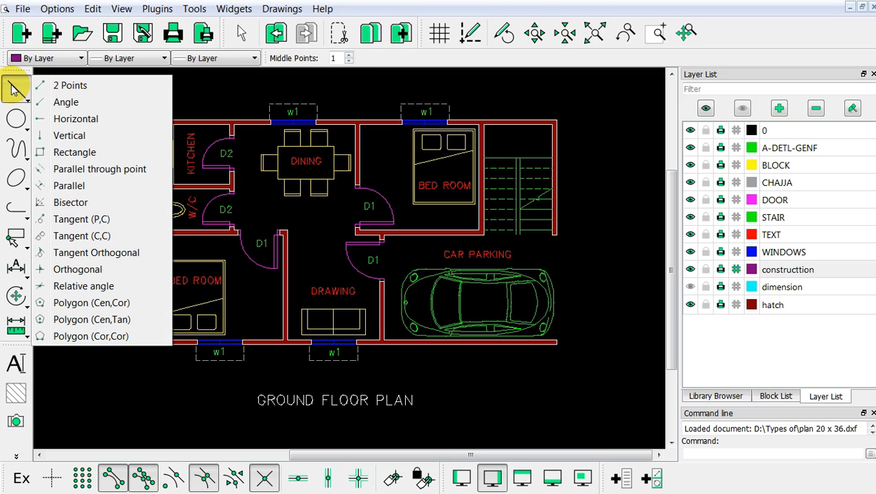
left_click(48, 135)
scroll(165, 368, "up", 6)
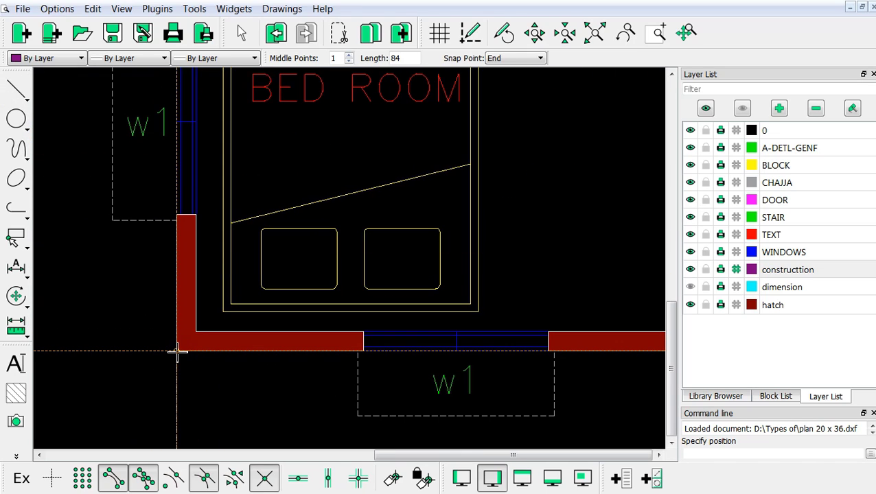
scroll(217, 393, "down", 8)
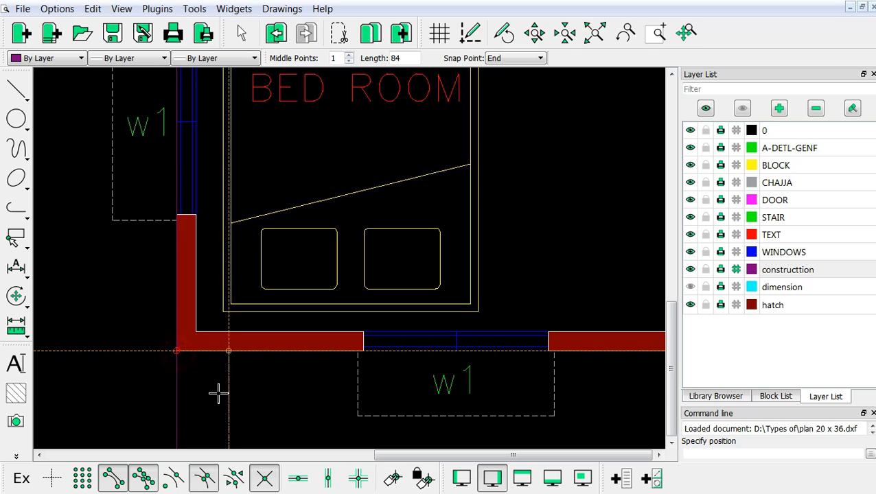
scroll(381, 127, "down", 2)
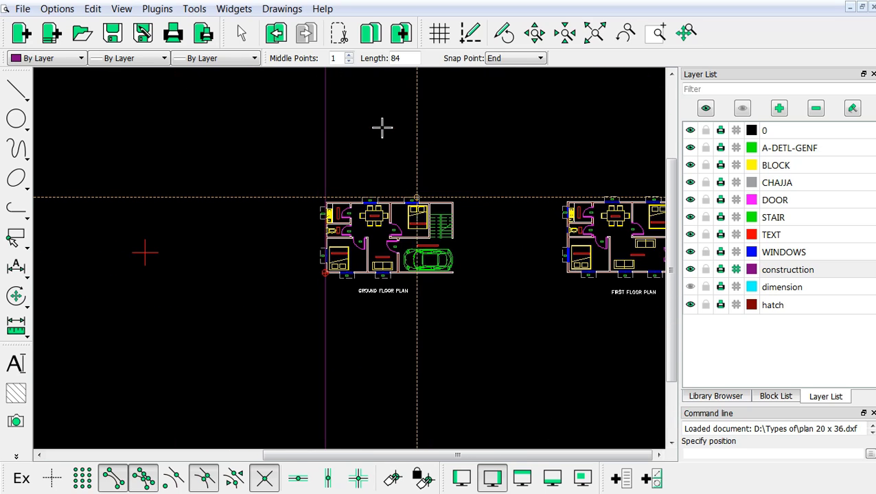
scroll(468, 239, "up", 3)
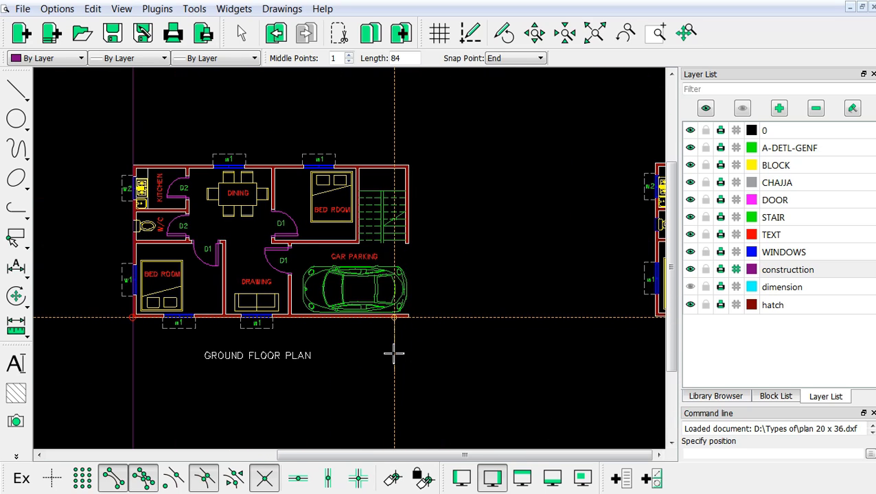
Step: Draw a second vertical construction line at the ground floor plan's lower-right outer wall corner, with length 84 and the End snap point
scroll(396, 354, "up", 4)
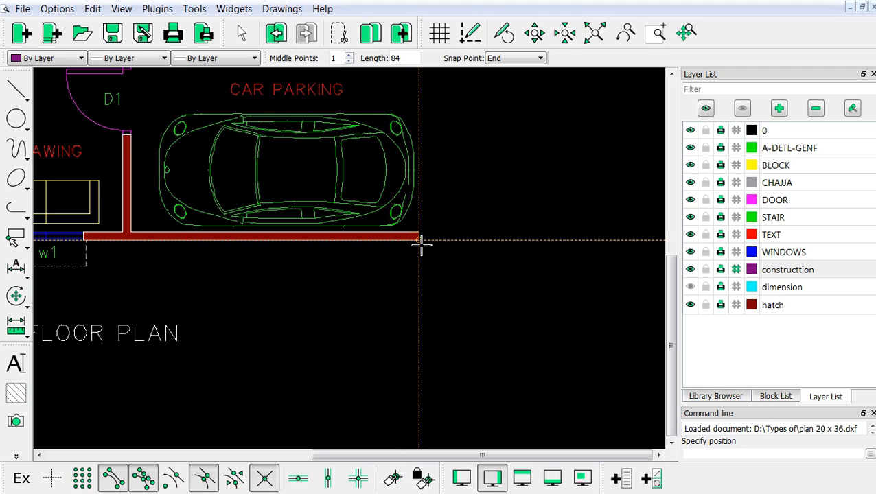
scroll(524, 342, "down", 5)
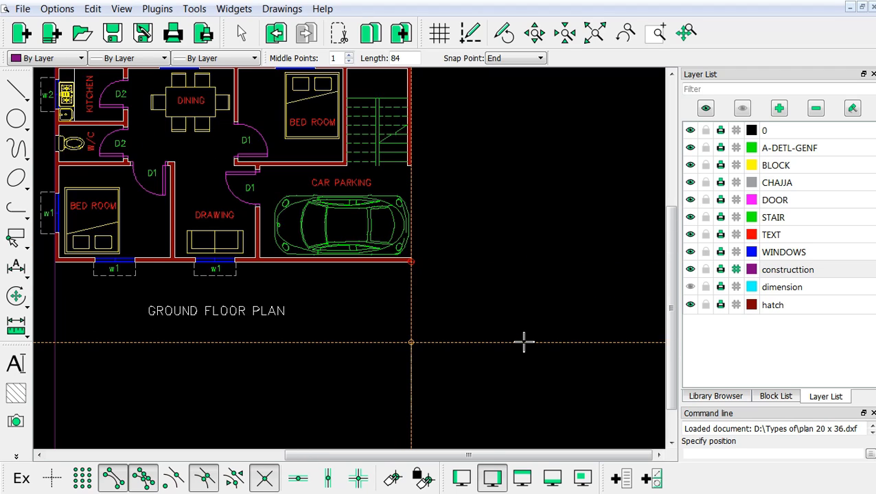
scroll(380, 161, "up", 2)
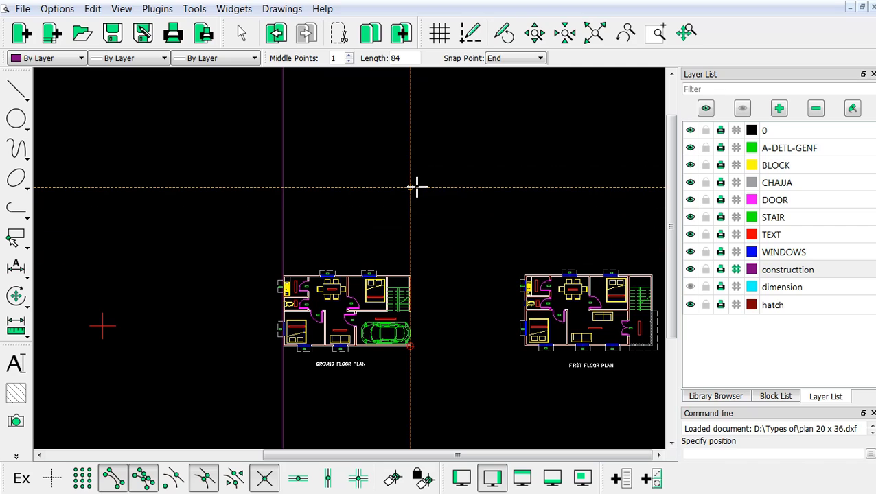
scroll(354, 220, "up", 2)
key("Escape")
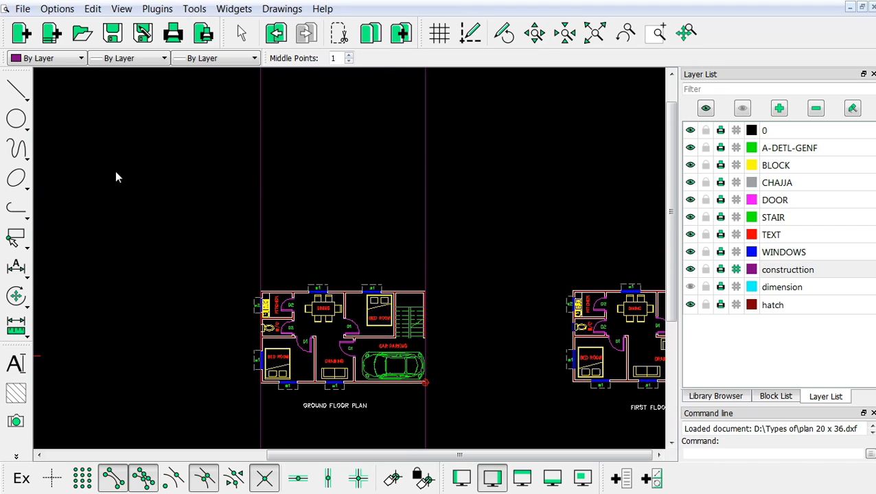
Step: Draw a horizontal construction line of length 84 above the ground floor plan, starting on the left vertical construction line
left_click(15, 86)
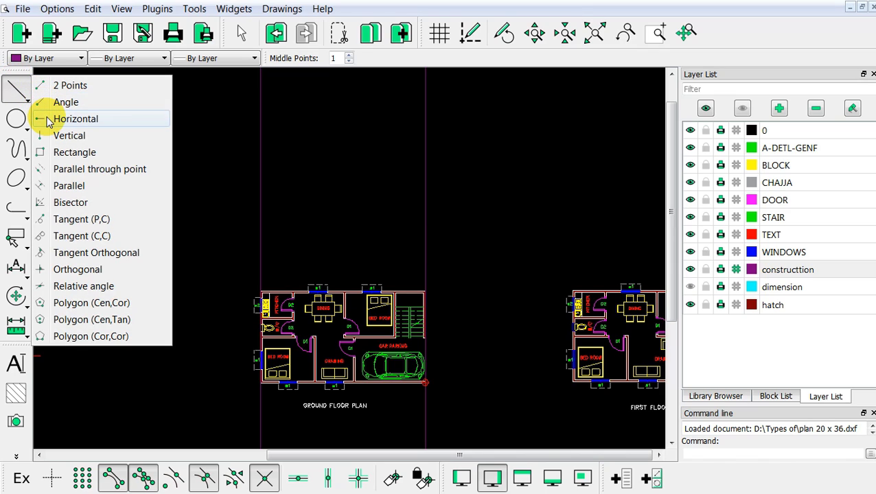
left_click(49, 120)
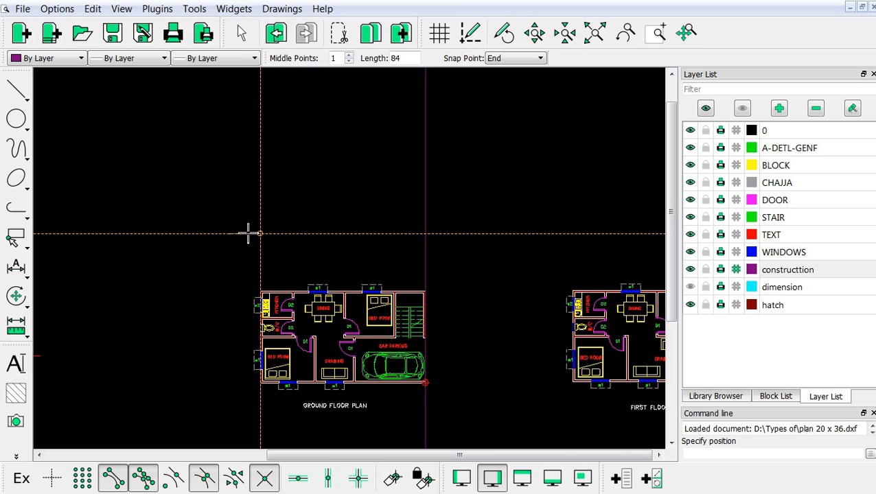
left_click(249, 234)
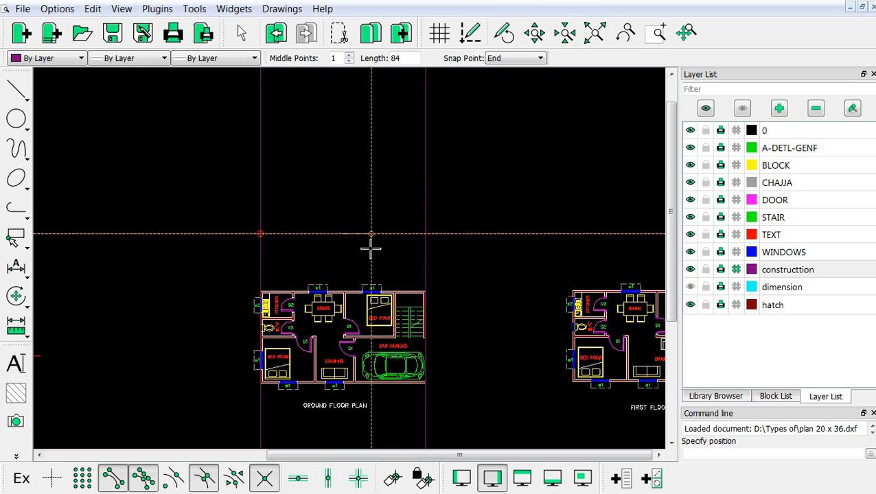
right_click(370, 251)
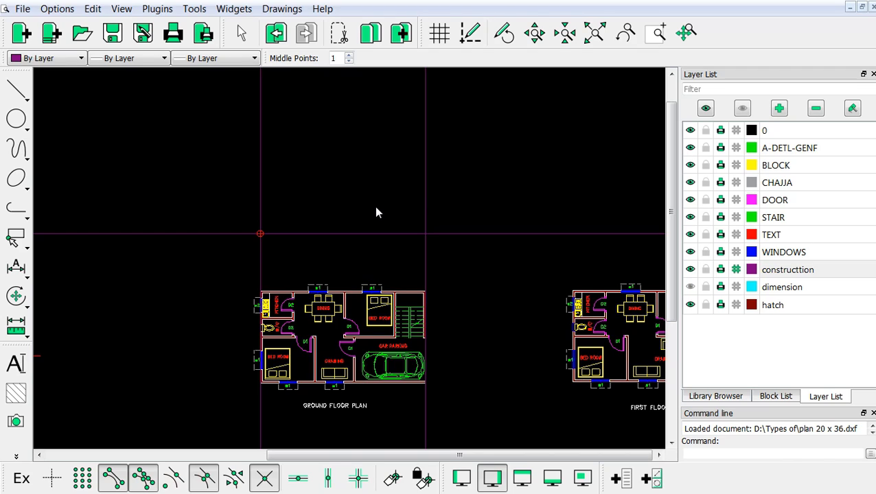
Step: Offset the horizontal construction line upward by 2' to make one parallel copy
key("Return")
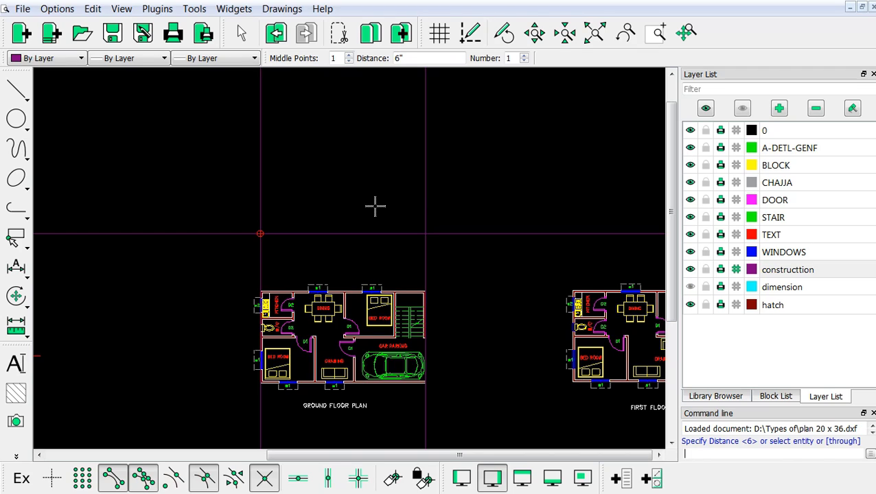
left_click(408, 58)
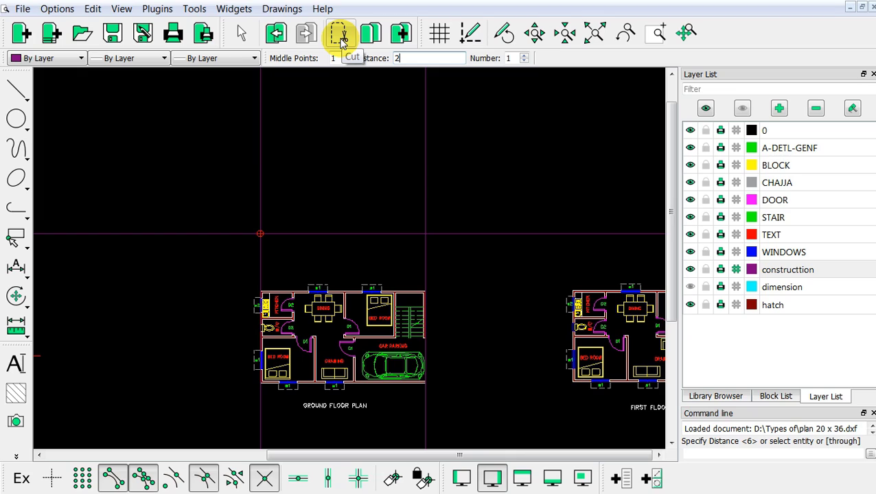
type("2'")
scroll(355, 233, "up", 2)
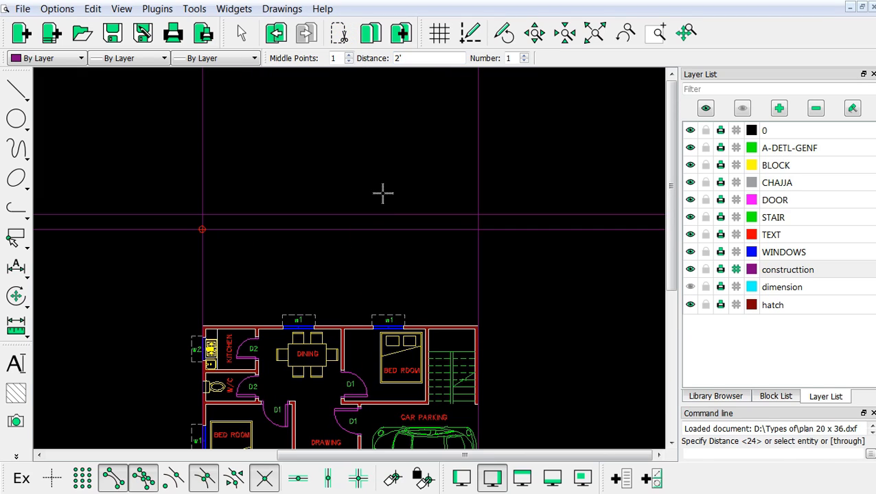
scroll(391, 269, "down", 1)
scroll(396, 273, "down", 1)
scroll(387, 238, "up", 1)
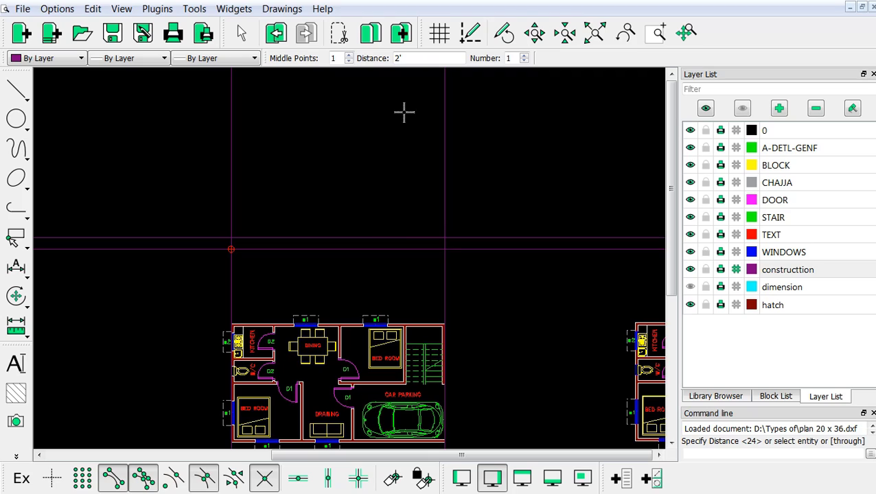
Step: Offset the upper horizontal construction line upward by 10' to make one parallel copy
left_click(396, 58)
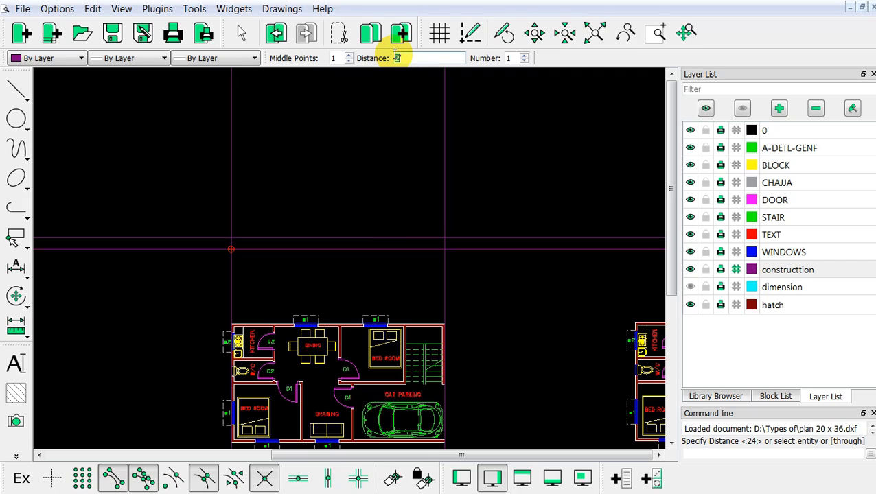
type("10'")
key("Return")
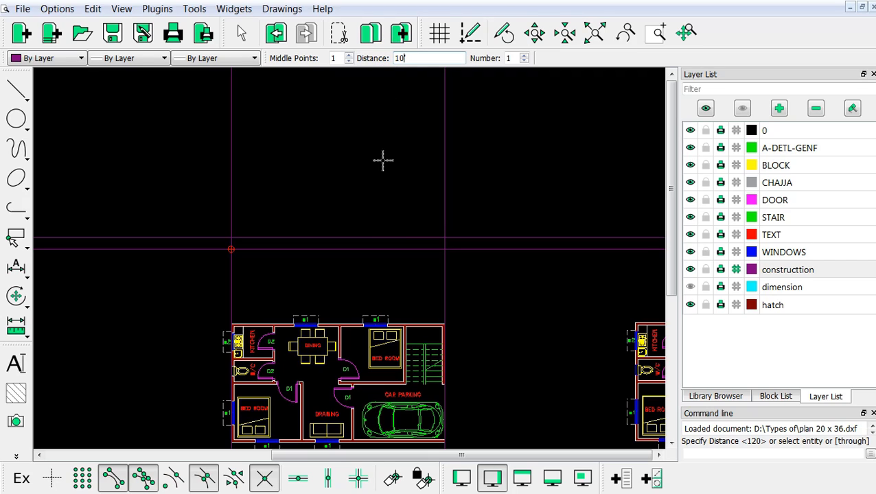
left_click(376, 234)
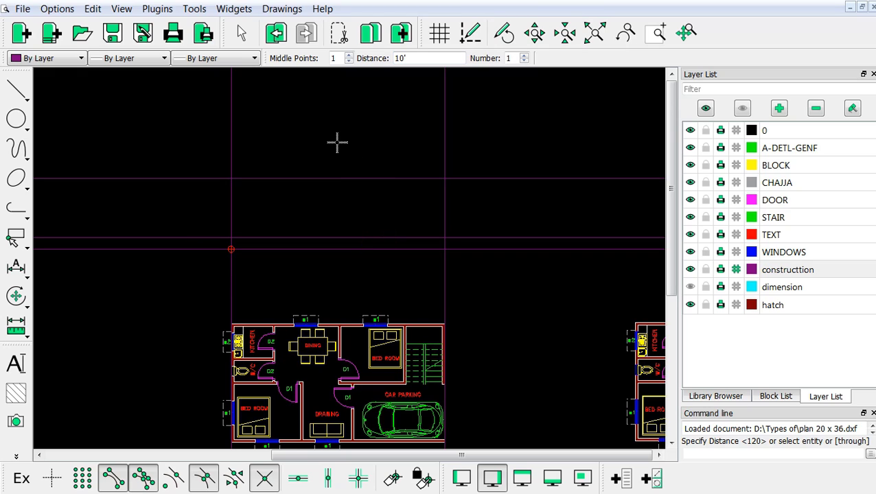
key("Escape")
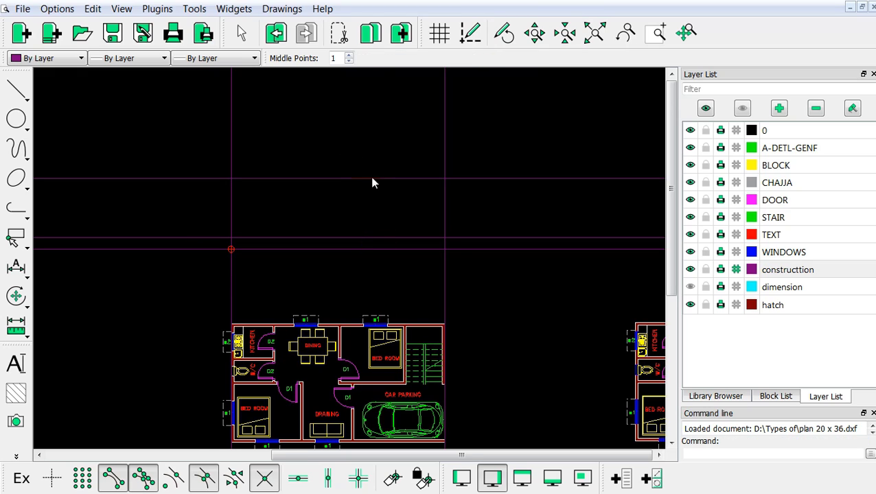
Step: Add a normal layer named ELEVATION with a Black / White, 0.00mm, Continuous pen
scroll(434, 230, "up", 3)
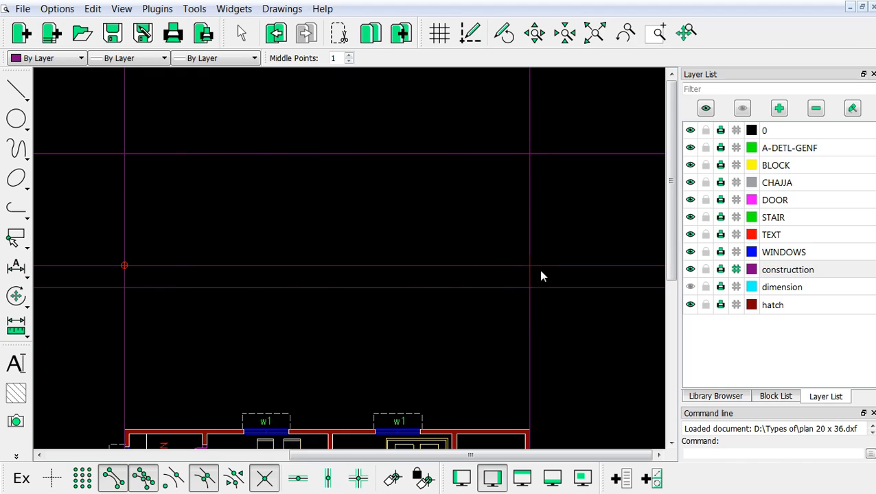
left_click(779, 108)
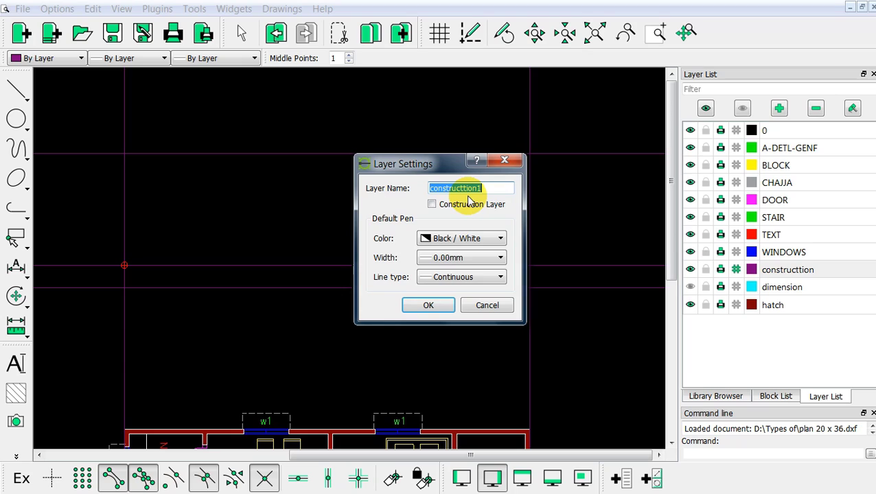
type("ELEVATION")
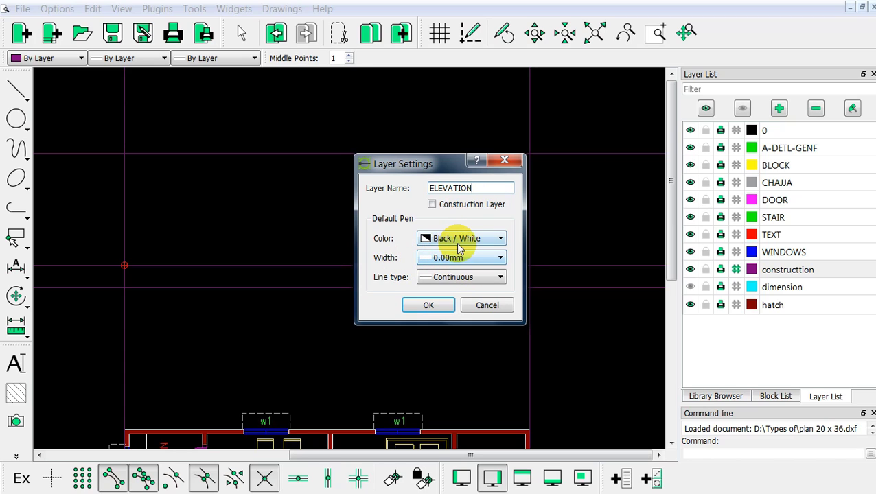
left_click(443, 306)
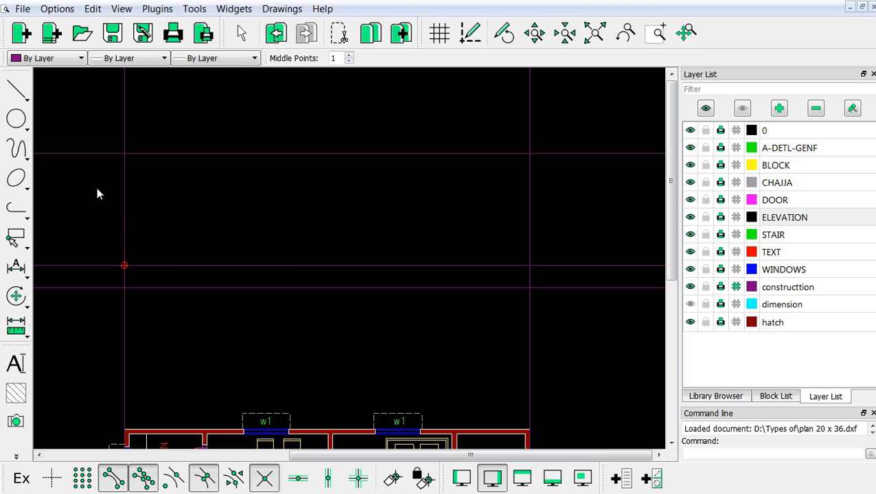
Step: Draw a closed rectangle of two-point lines on the ELEVATION layer between the vertical construction lines and the two lower horizontal ones
left_click(17, 88)
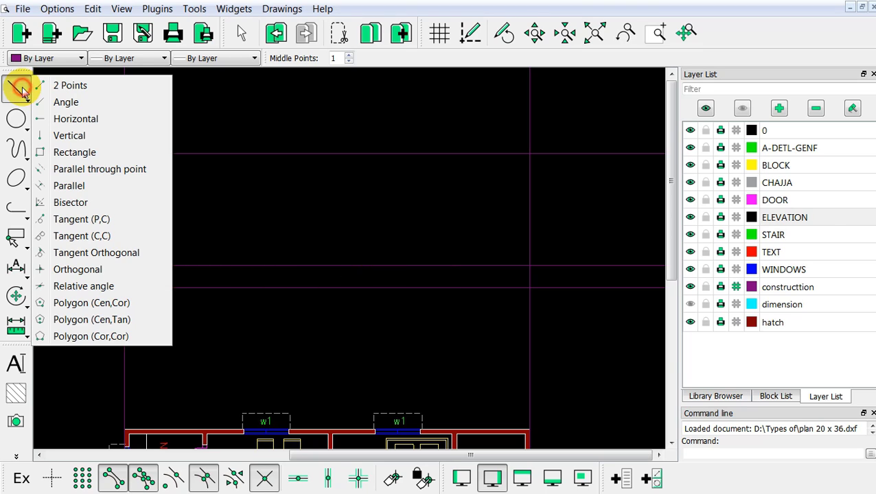
left_click(43, 86)
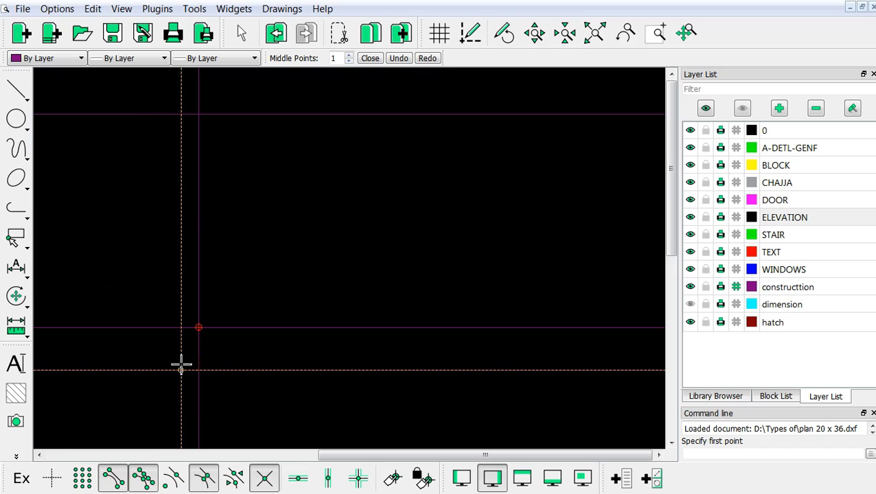
left_click(198, 328)
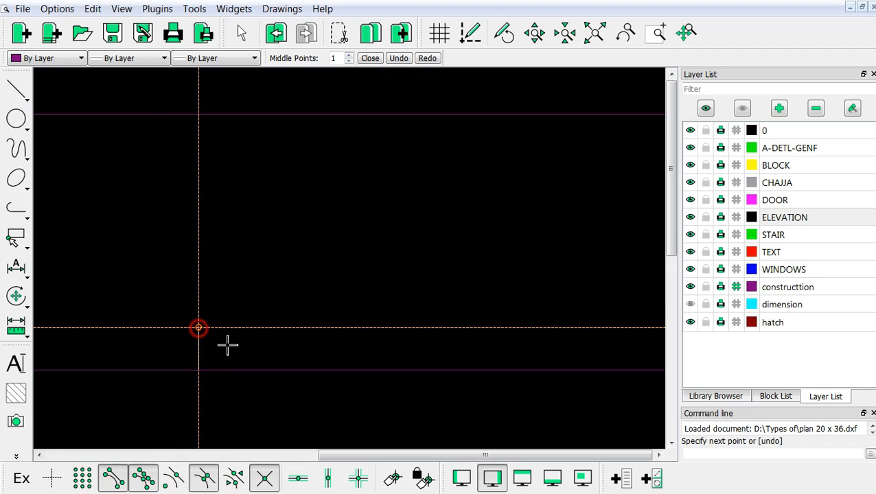
scroll(223, 357, "down", 3)
scroll(614, 317, "up", 2)
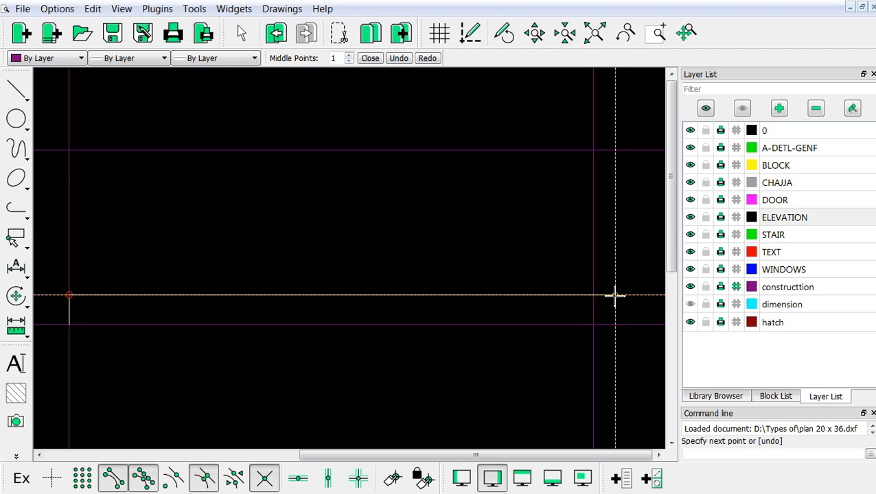
left_click(593, 295)
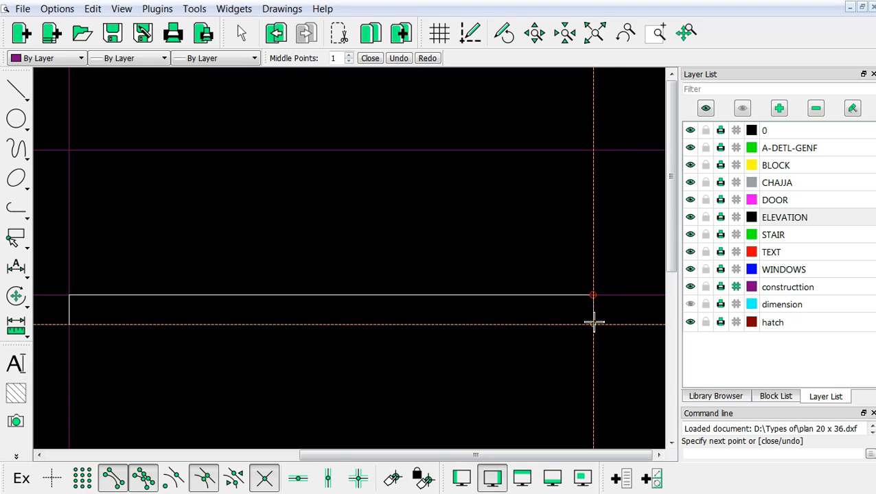
left_click(594, 323)
scroll(494, 335, "down", 3)
scroll(295, 321, "up", 3)
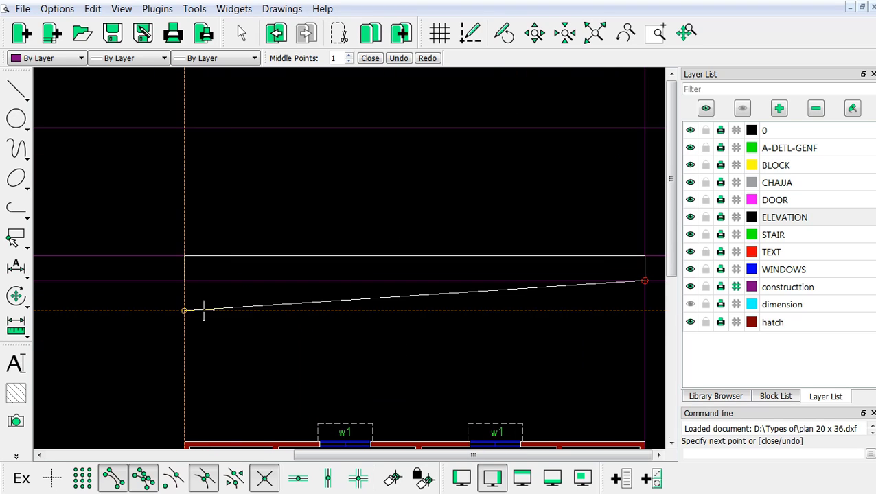
left_click(184, 283)
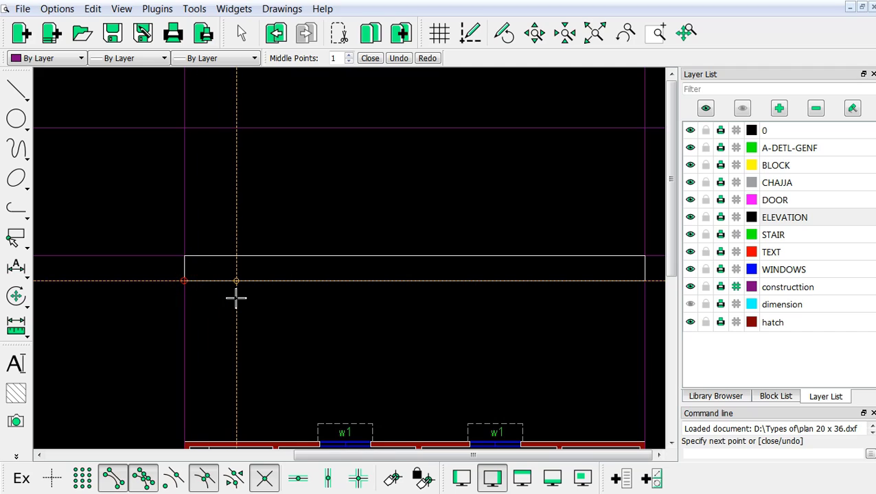
key("Escape")
Step: Draw the wall outline above the rectangle with two-point lines, from its upper-left corner along the uppermost construction line to its upper-right corner
scroll(237, 305, "down", 2)
scroll(254, 245, "up", 2)
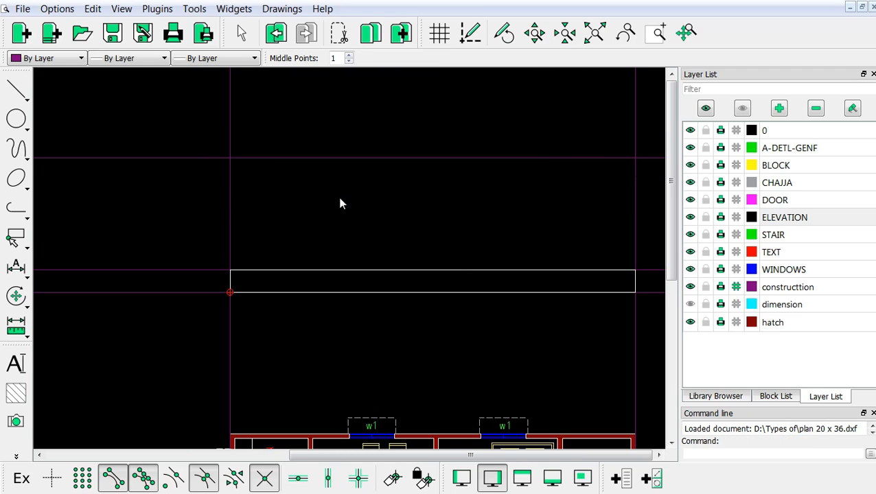
scroll(339, 203, "up", 2)
right_click(201, 252)
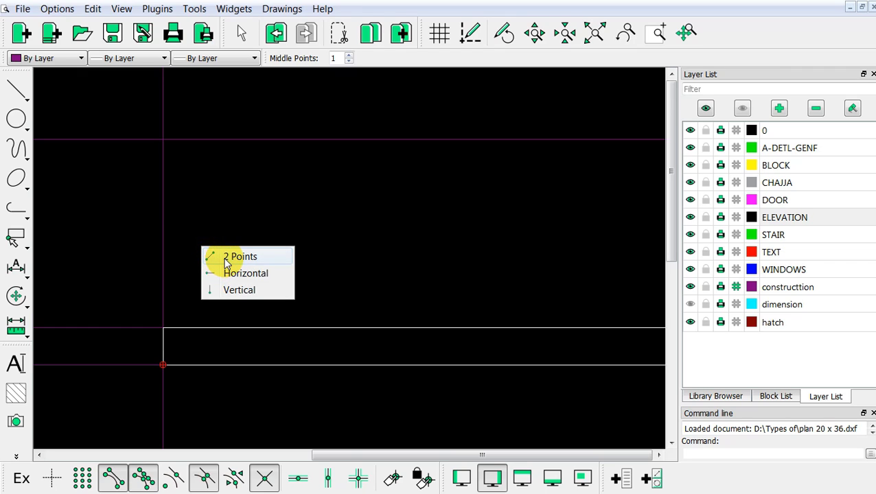
left_click(219, 257)
scroll(181, 329, "up", 2)
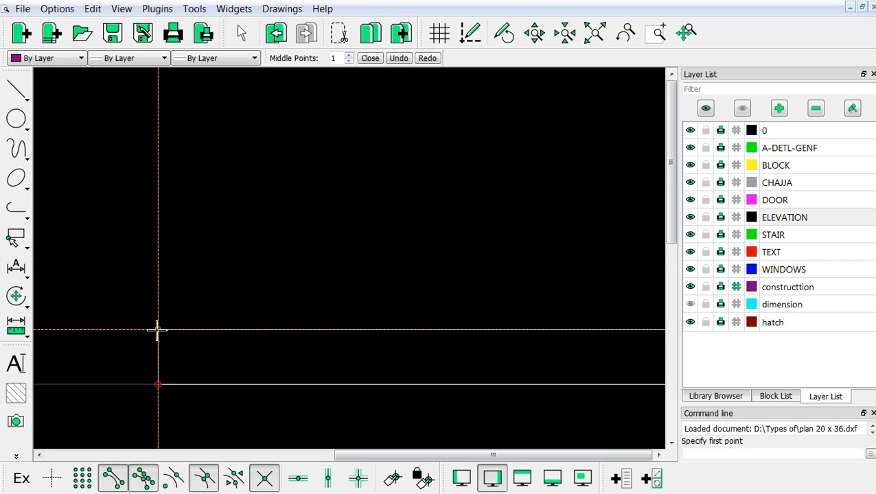
left_click(157, 328)
scroll(203, 306, "down", 3)
scroll(248, 127, "up", 2)
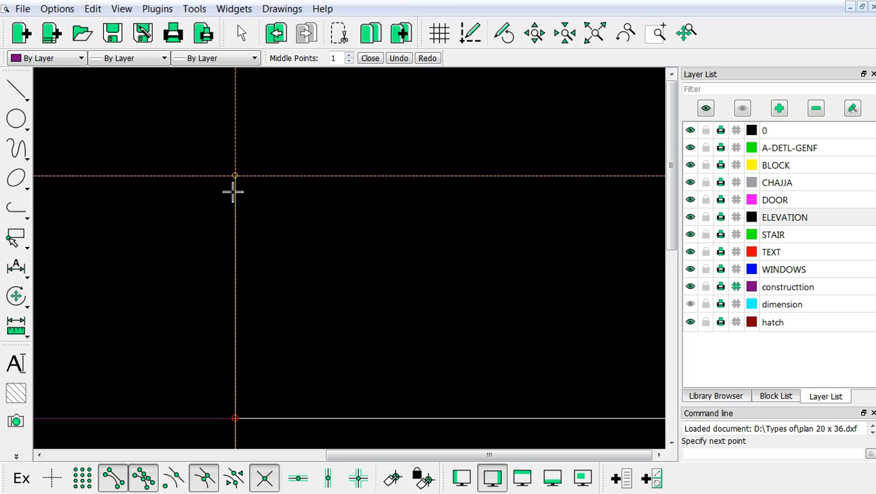
left_click(236, 180)
scroll(309, 258, "down", 4)
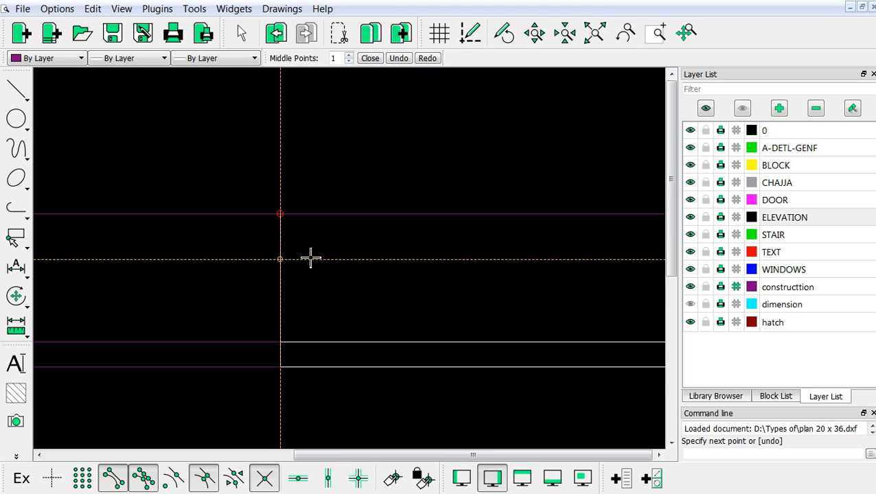
scroll(491, 252, "up", 4)
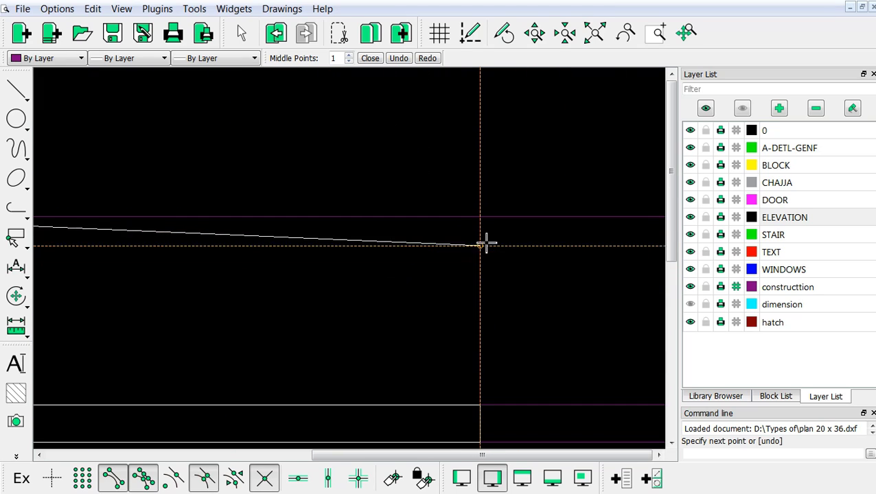
left_click(481, 217)
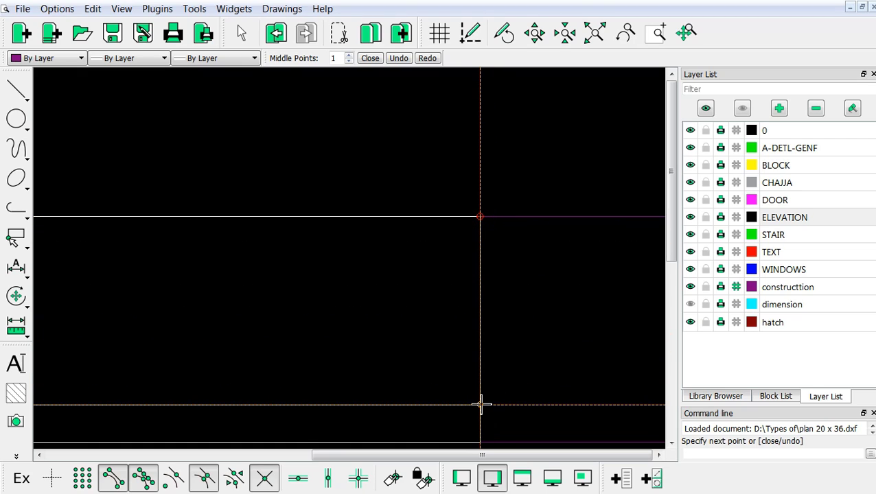
left_click(480, 404)
key("Escape")
scroll(597, 343, "down", 6)
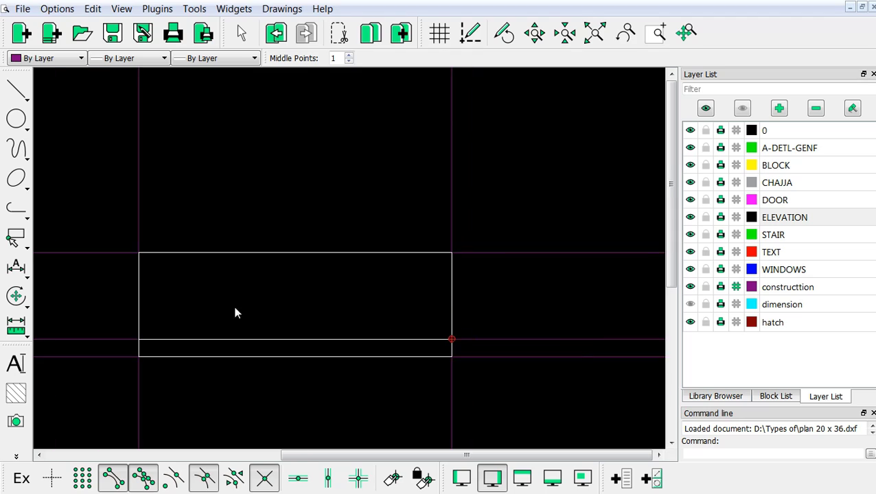
scroll(235, 308, "up", 5)
scroll(330, 249, "down", 4)
scroll(590, 256, "up", 1)
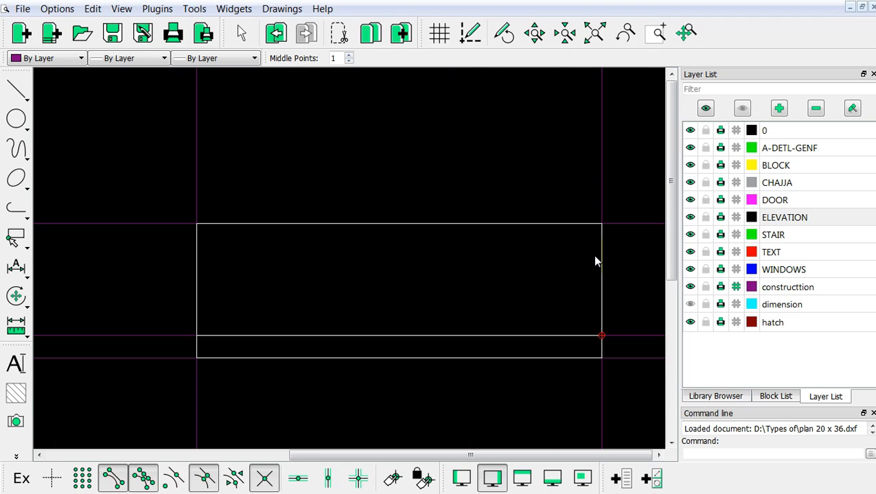
scroll(594, 256, "up", 1)
scroll(482, 209, "down", 1)
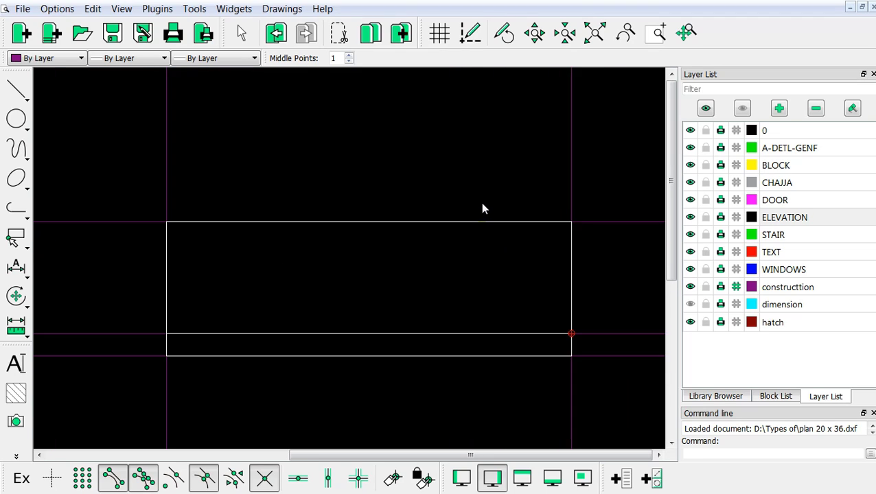
scroll(121, 250, "up", 1)
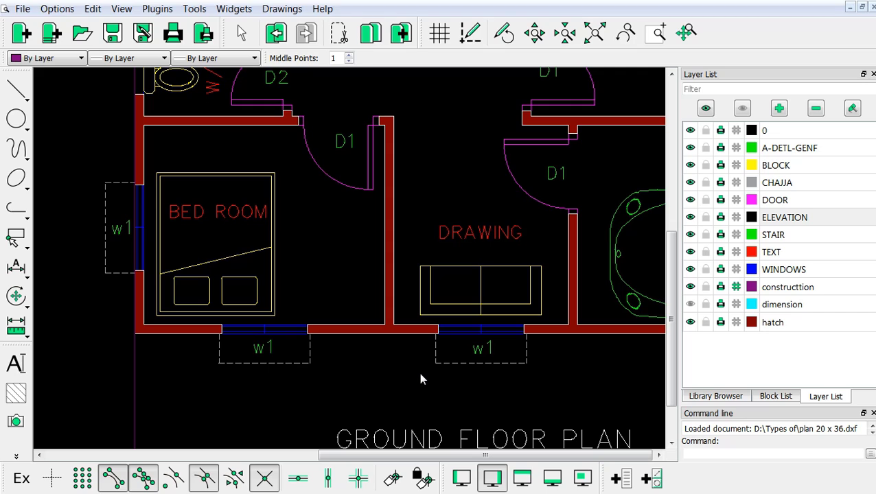
scroll(420, 379, "down", 3)
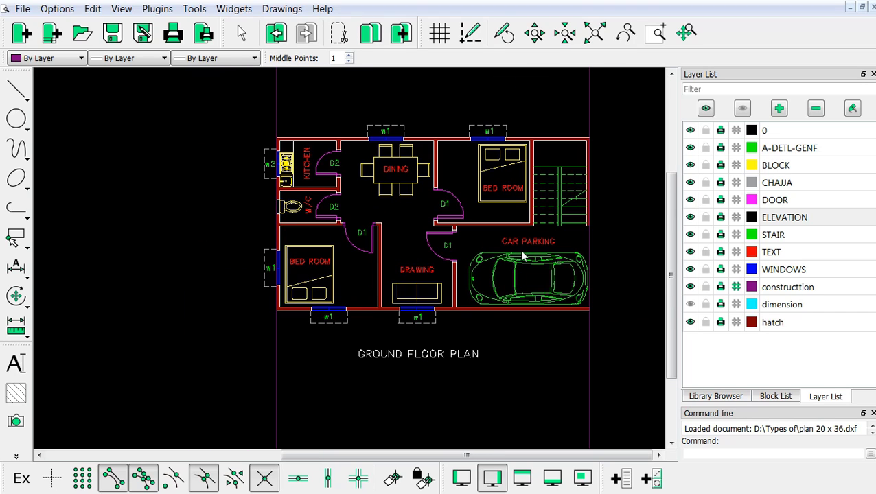
Step: On the constructtion layer, draw a vertical construction line through the outer edge of the front bedroom's side window shade in the ground floor plan
left_click(785, 287)
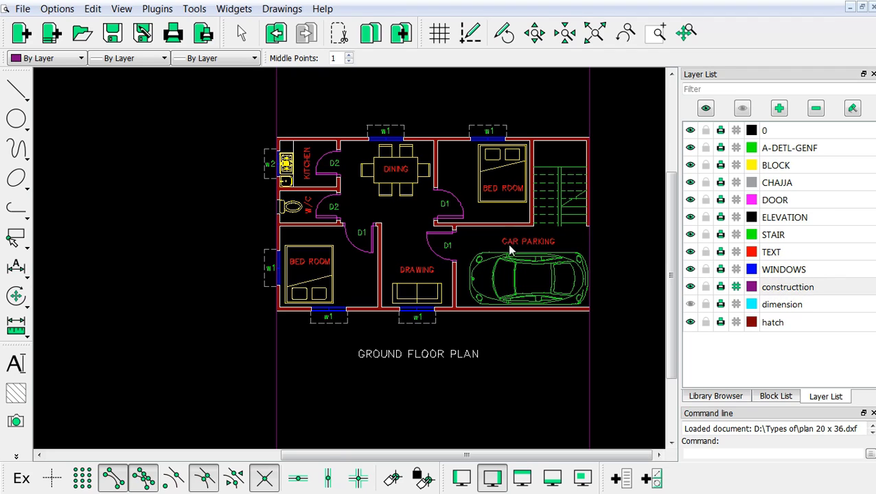
right_click(225, 187)
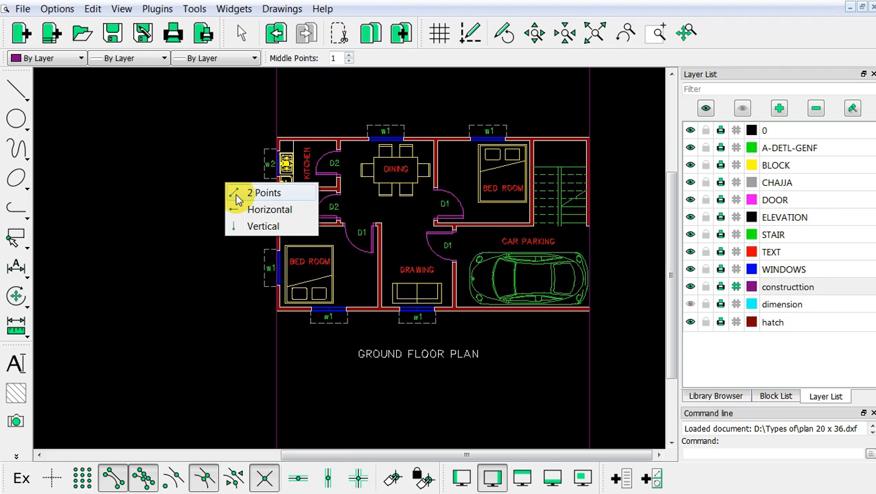
left_click(241, 227)
scroll(254, 289, "up", 5)
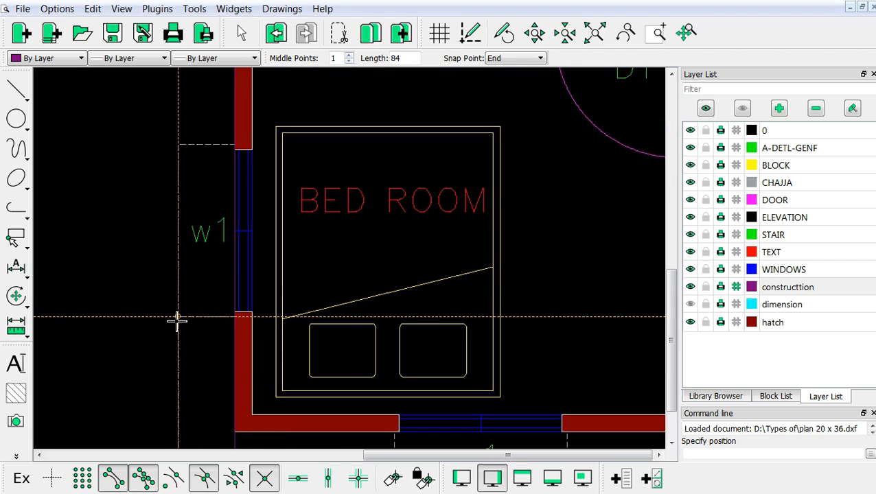
scroll(221, 323, "down", 2)
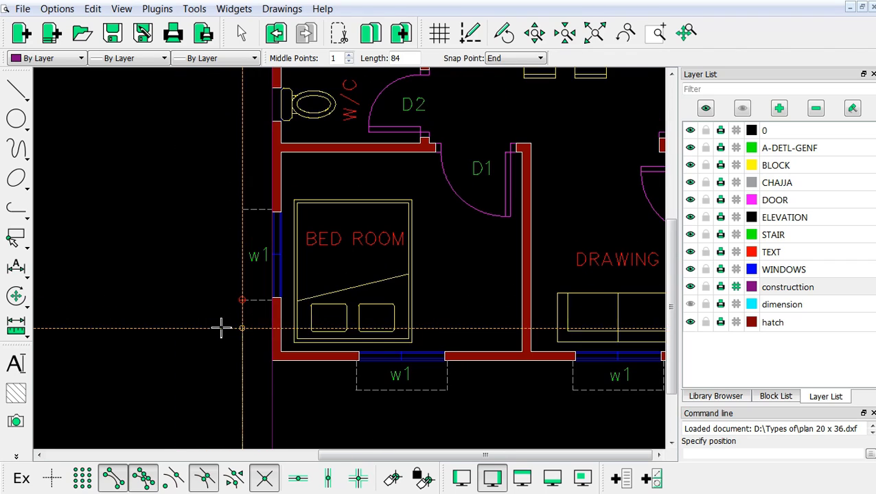
Step: Draw vertical construction lines through the shade edge and both opening edges of the front bedroom's w1 window facing the plan title
scroll(348, 367, "up", 5)
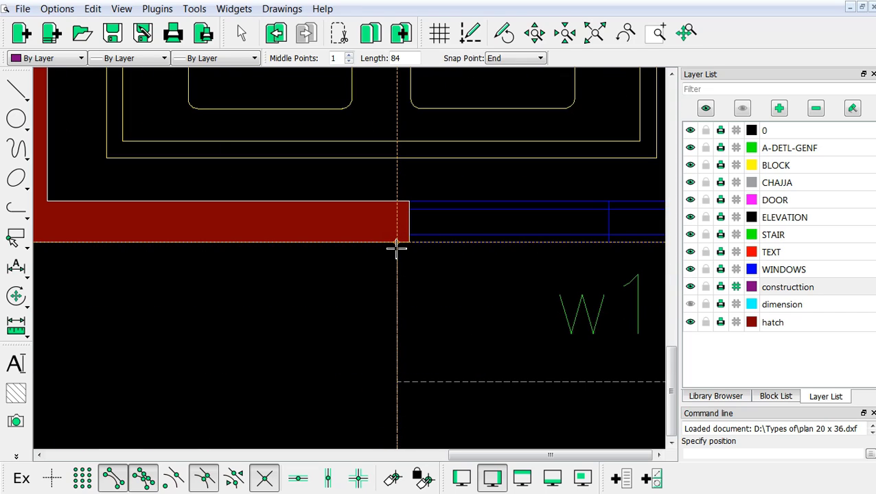
left_click(397, 248)
scroll(418, 275, "up", 3)
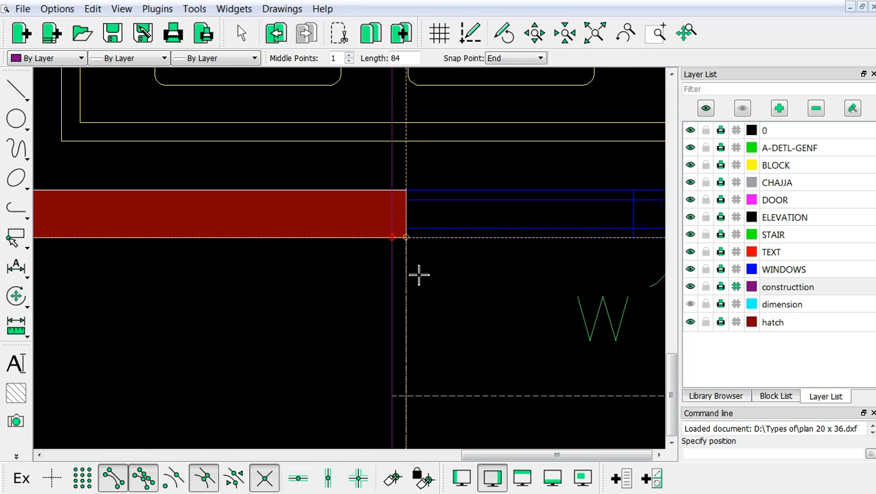
left_click(389, 212)
scroll(351, 293, "down", 8)
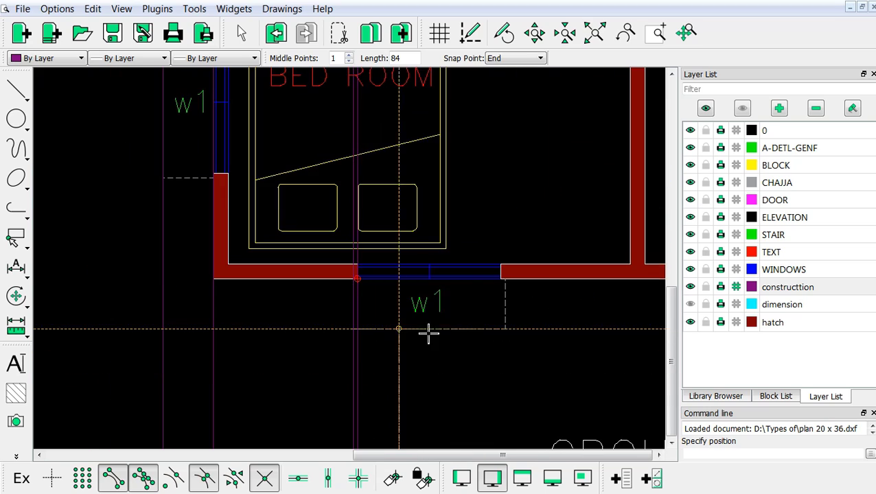
scroll(564, 282, "up", 4)
scroll(487, 267, "up", 4)
left_click(324, 285)
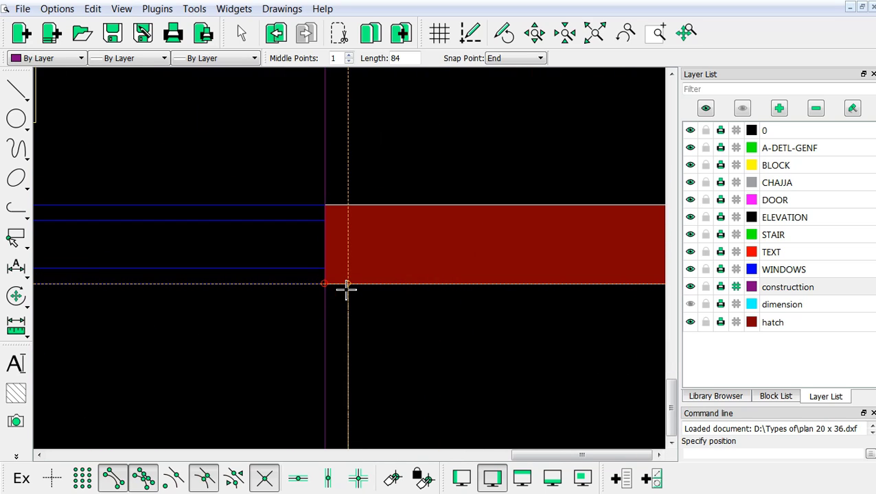
Step: Draw vertical construction lines through the shade edges and opening edges of the drawing room's w1 window
scroll(420, 332, "down", 5)
scroll(553, 302, "up", 6)
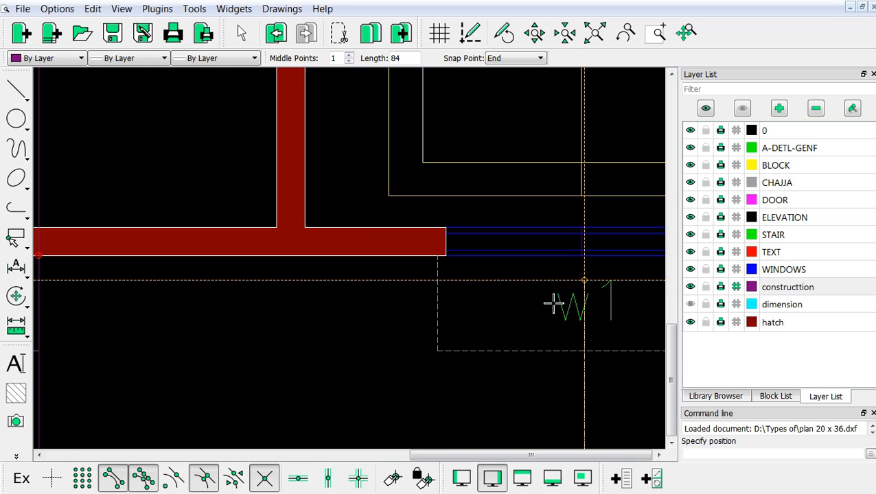
left_click(366, 210)
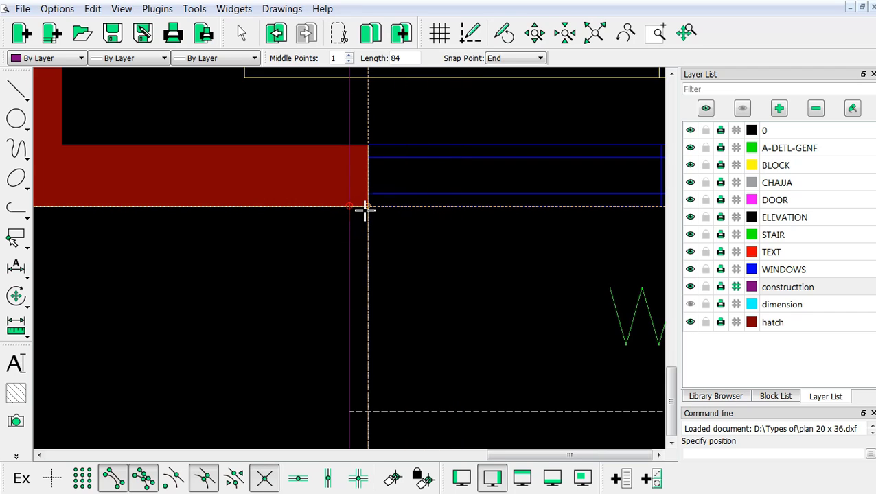
scroll(555, 275, "down", 5)
scroll(604, 253, "up", 5)
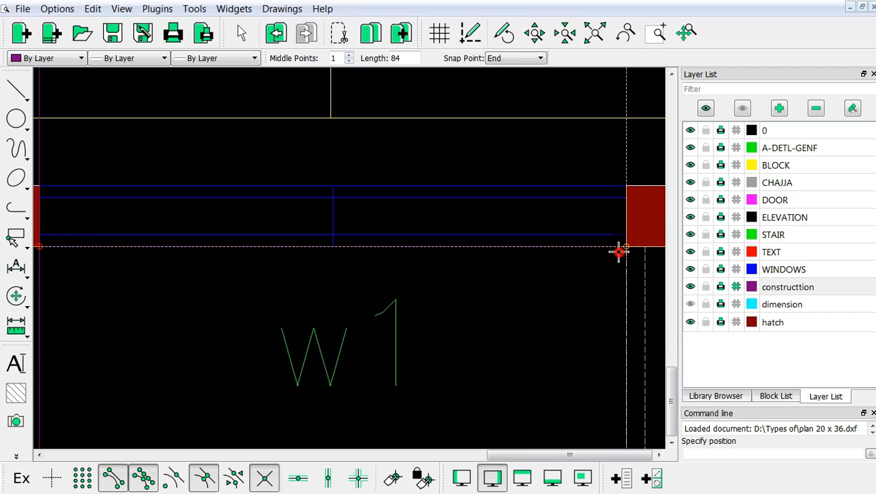
left_click(626, 246)
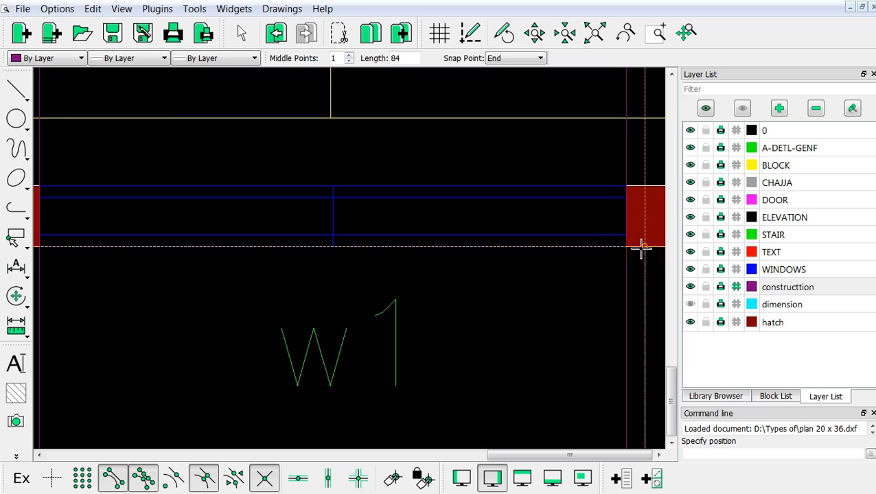
scroll(561, 318, "down", 10)
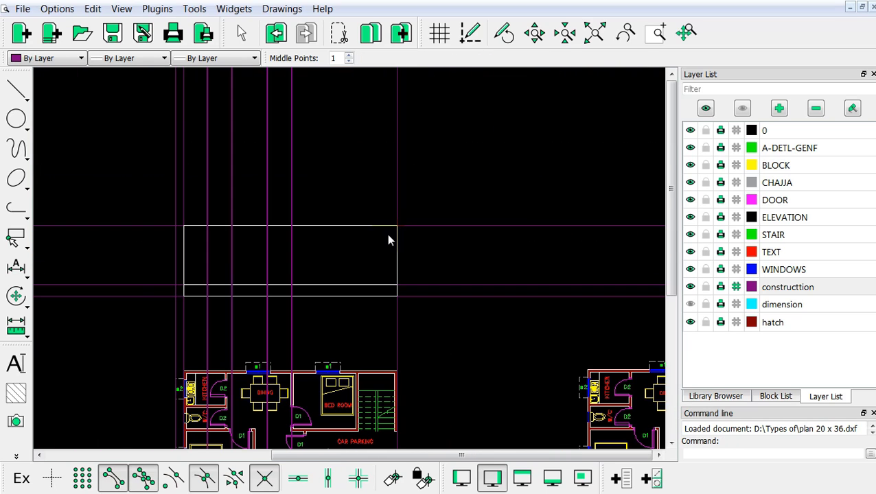
Step: Offset the horizontal construction line at the base of the elevation's wall upward by 3' to make one parallel copy
scroll(113, 299, "up", 3)
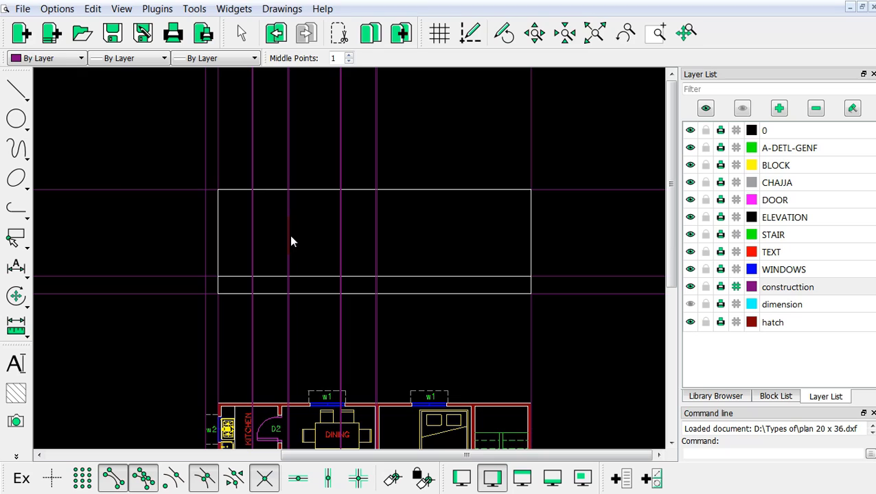
type("of")
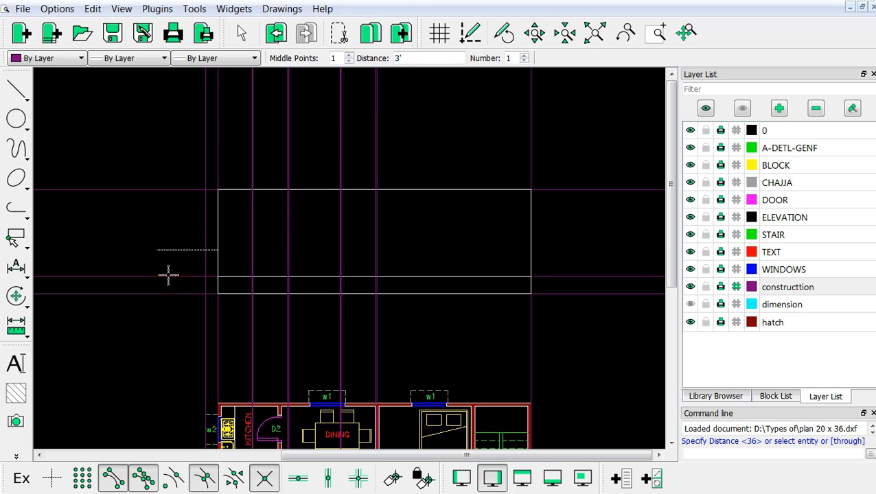
left_click(168, 275)
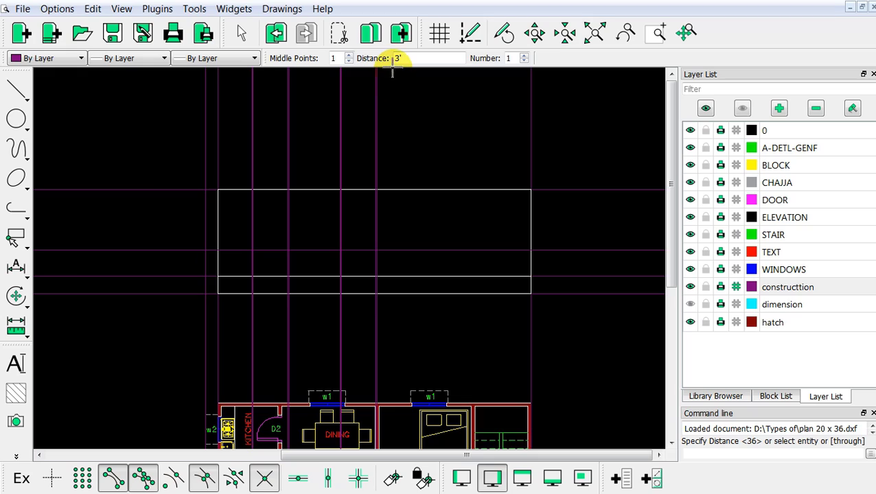
Step: Offset the new window-sill construction line upward by 4' for the window head
double_click(397, 58)
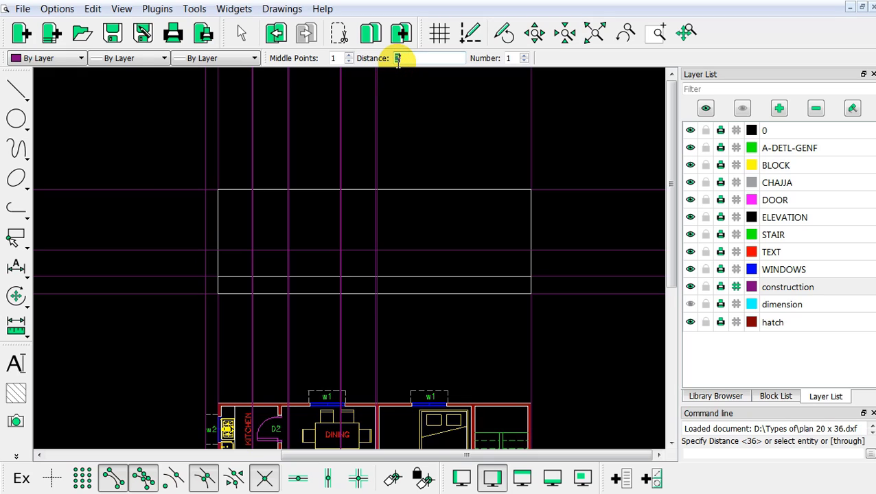
type("4")
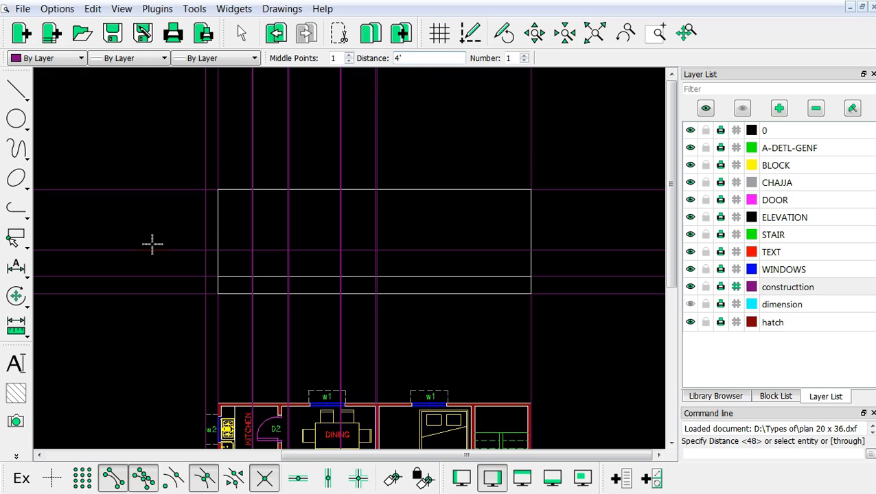
left_click(152, 245)
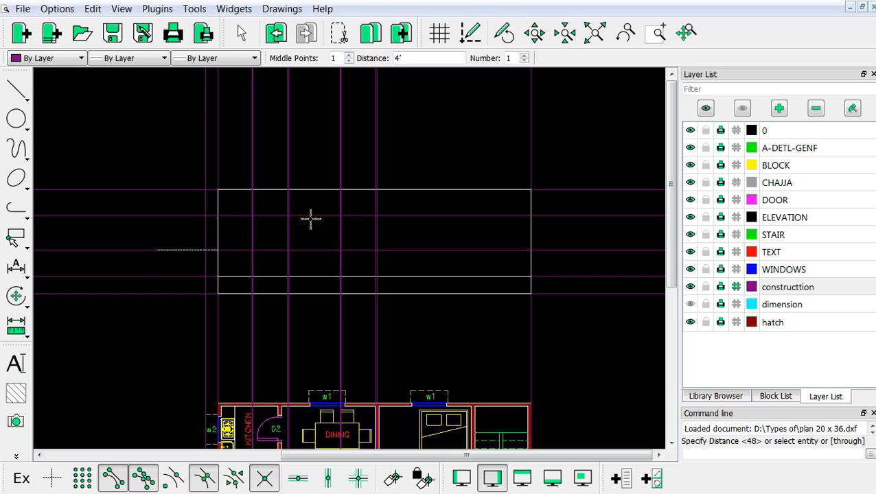
Step: Offset the window-head construction line upward by 6" for the shade thickness
scroll(336, 236, "down", 1)
scroll(338, 215, "up", 2)
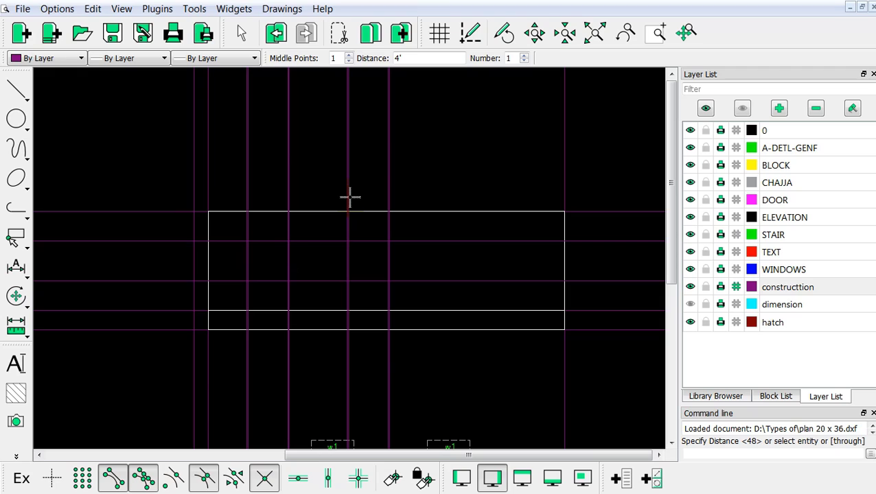
left_click(406, 57)
left_click_drag(406, 57, 365, 53)
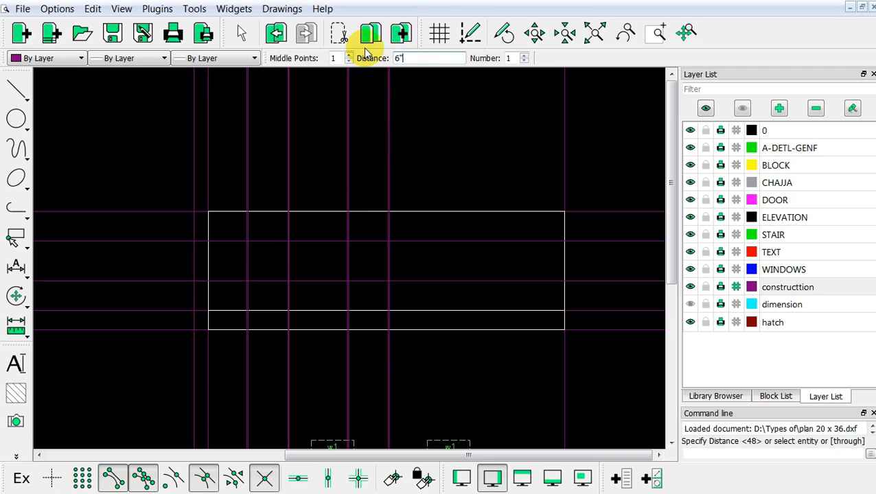
key("Return")
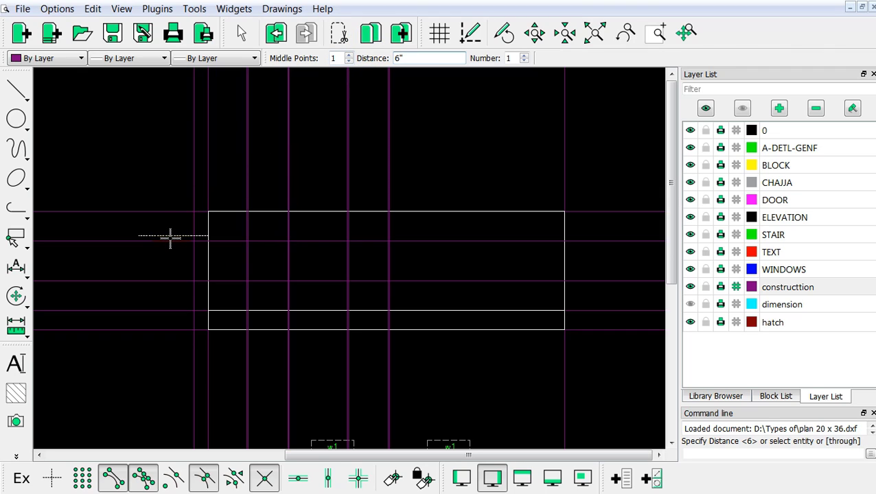
left_click(170, 238)
key("Escape")
Step: Make ELEVATION the current layer and examine the bedroom's side window shade in the plan against its projected construction lines
scroll(541, 237, "down", 4)
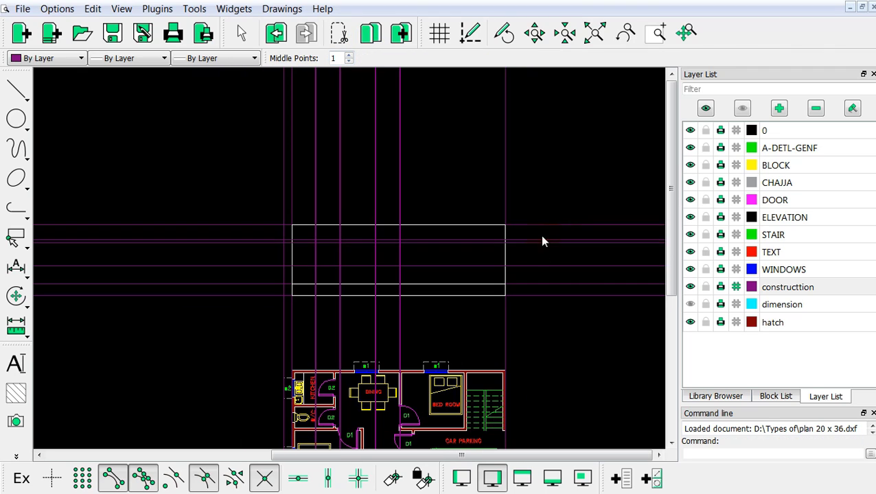
scroll(374, 243, "up", 2)
scroll(374, 243, "up", 1)
scroll(326, 250, "up", 2)
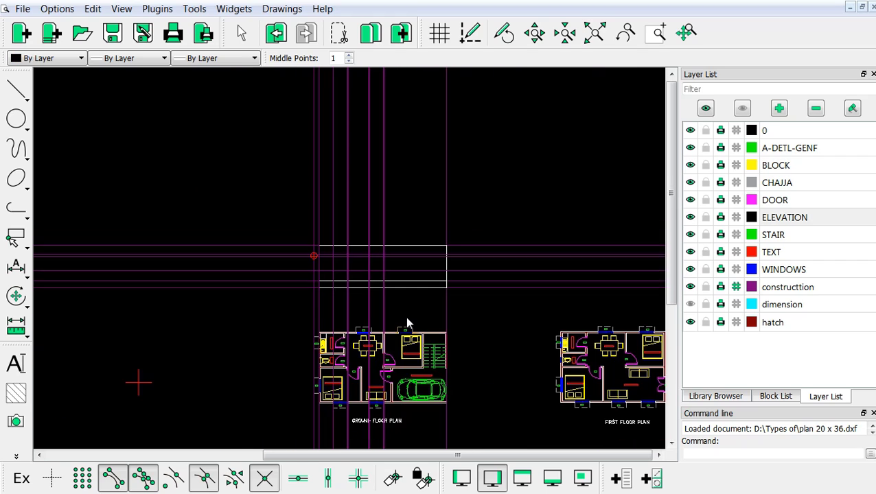
scroll(307, 388, "up", 6)
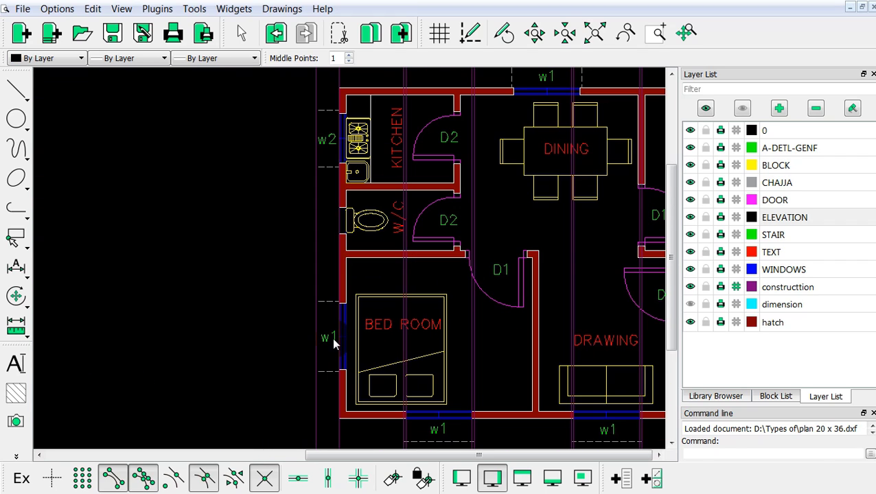
scroll(345, 336, "down", 6)
scroll(374, 129, "up", 2)
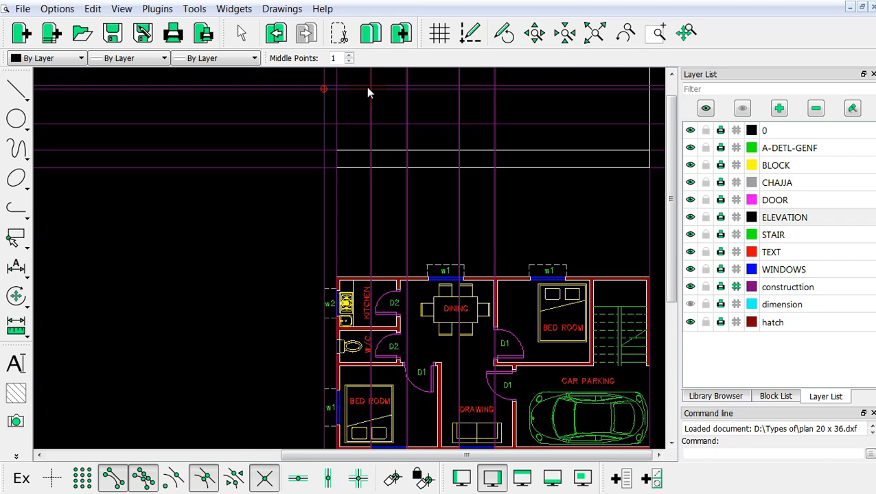
scroll(366, 88, "down", 3)
scroll(357, 136, "up", 6)
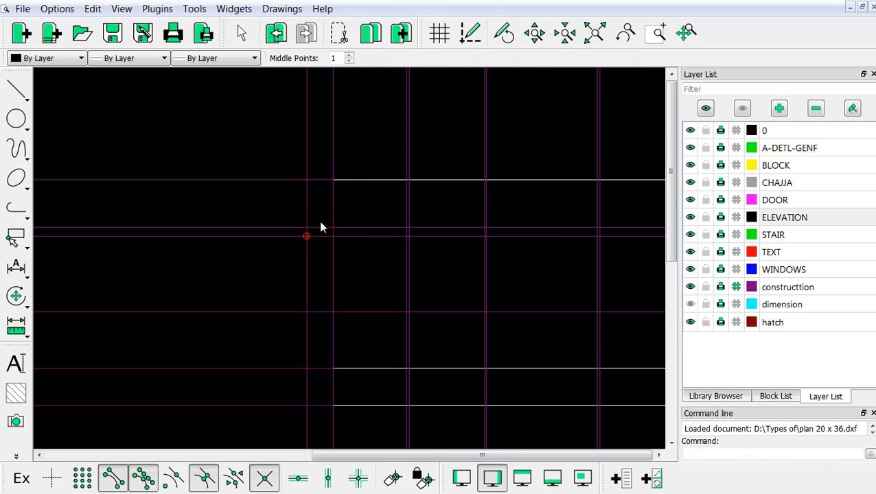
Step: Trace the side window shade's outline with two-point lines between the outer wall line and the shade projection line, leaving the wall side open
right_click(274, 195)
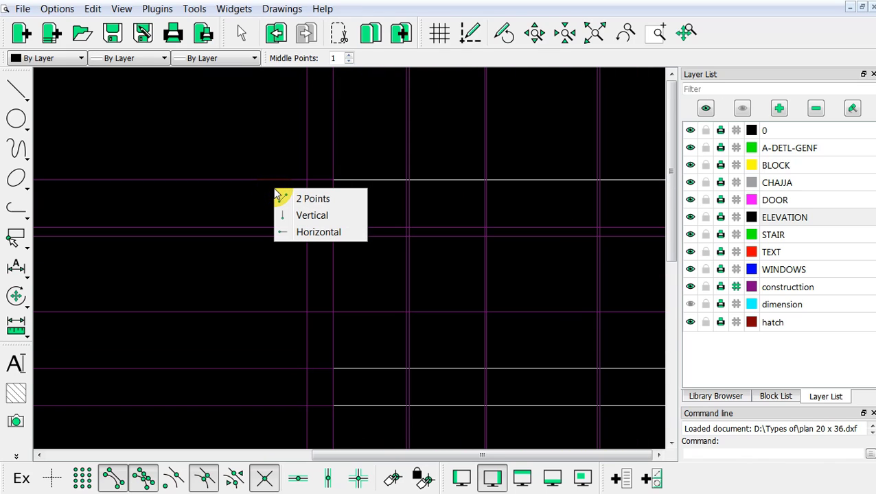
left_click(277, 194)
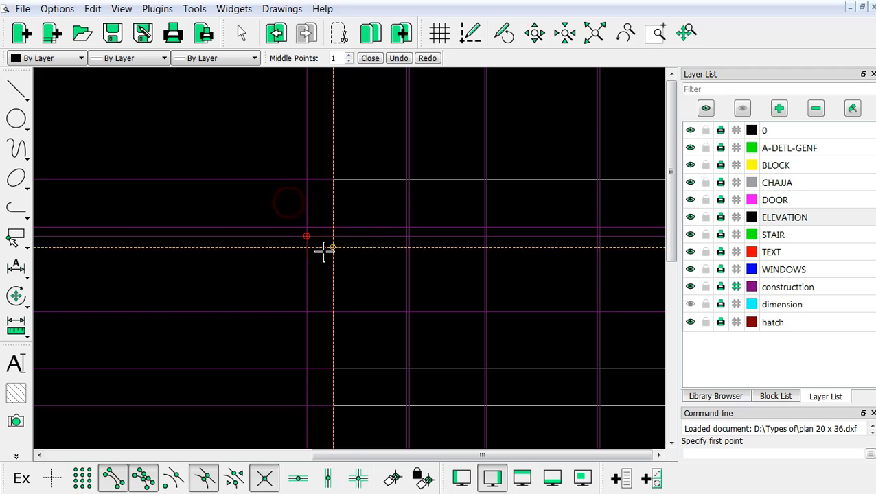
scroll(323, 251, "up", 3)
left_click(342, 205)
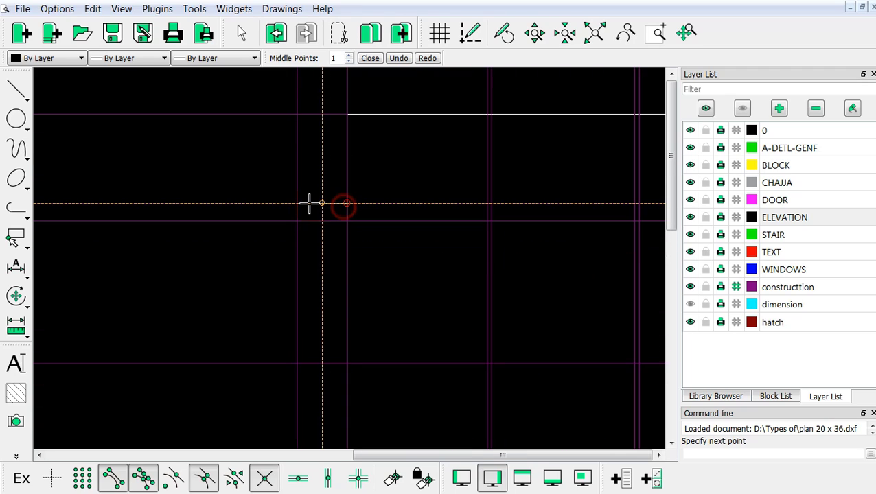
left_click(296, 215)
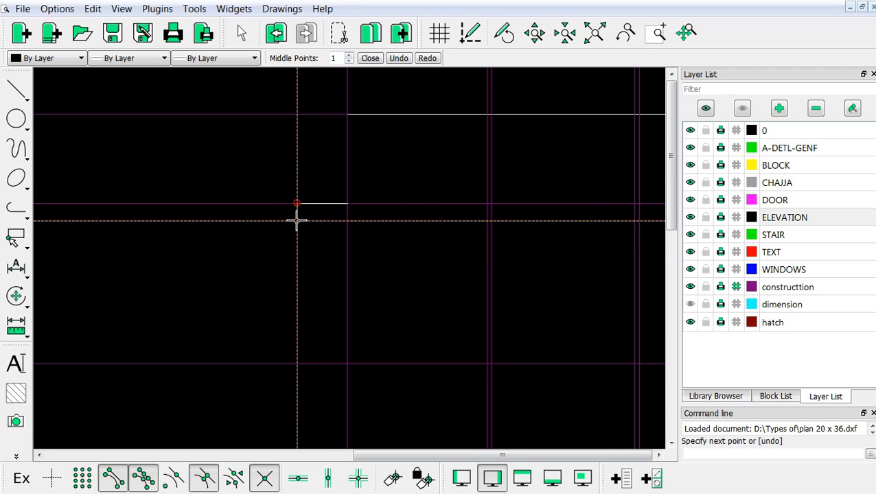
left_click(297, 221)
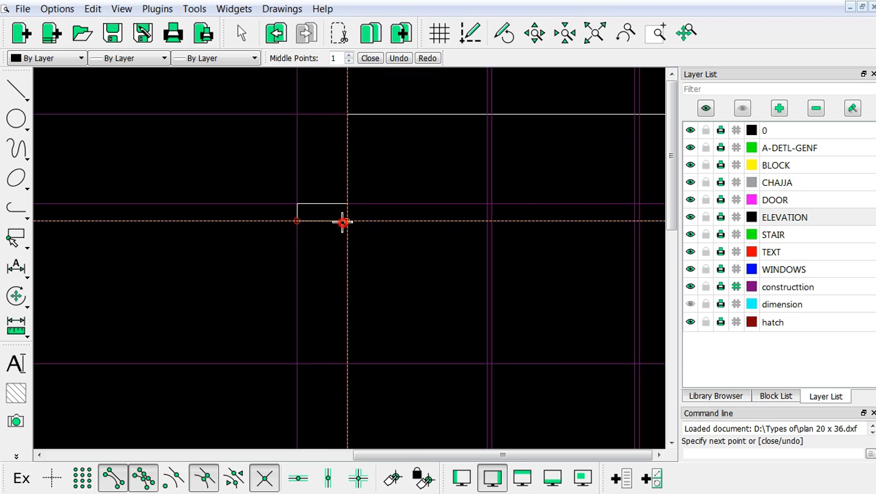
left_click(342, 222)
key("Escape")
scroll(320, 271, "down", 3)
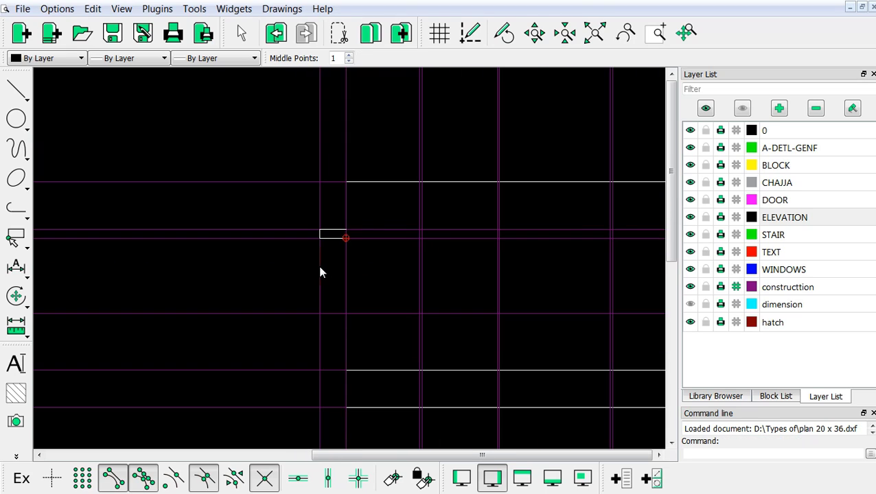
Step: Trace the first front window's shade as a closed outline with two-point lines through its construction-line intersections
scroll(501, 224, "up", 3)
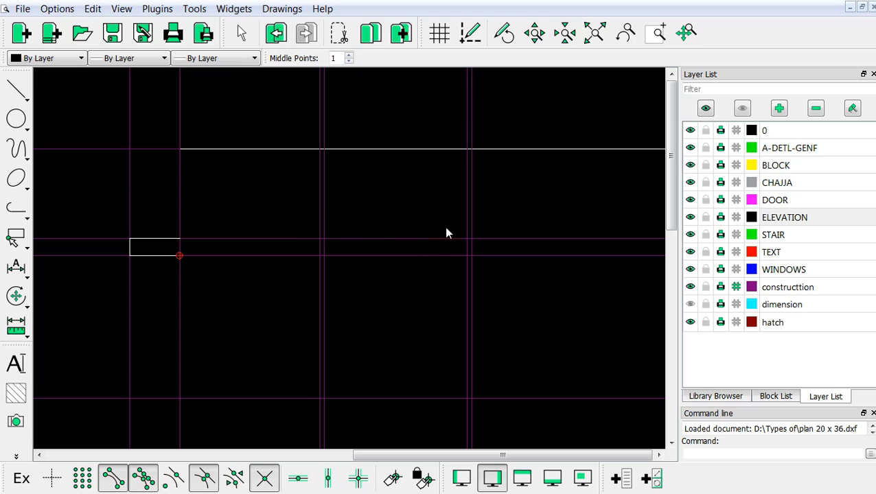
right_click(251, 184)
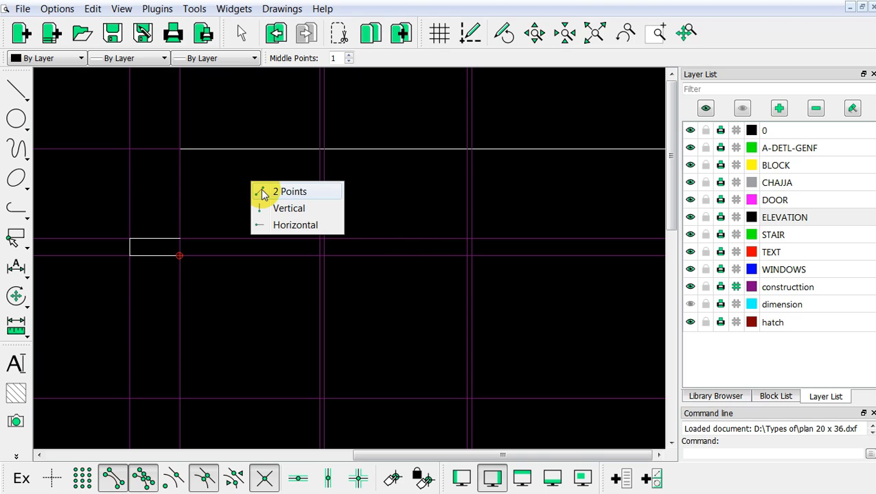
left_click(261, 190)
scroll(339, 254, "right", 5)
left_click(300, 218)
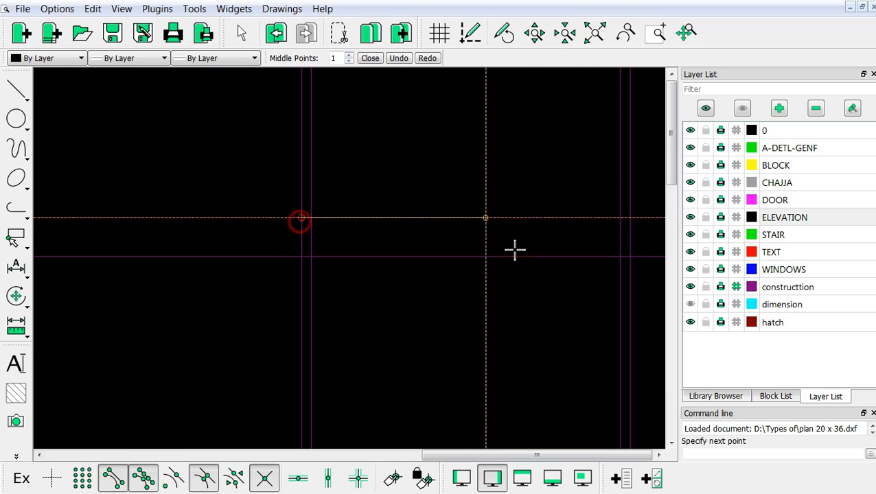
left_click(629, 218)
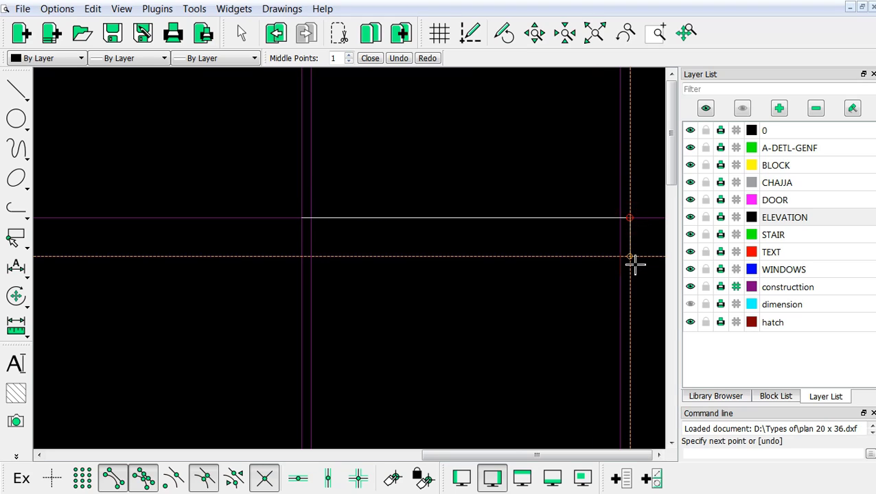
left_click(630, 256)
left_click(302, 256)
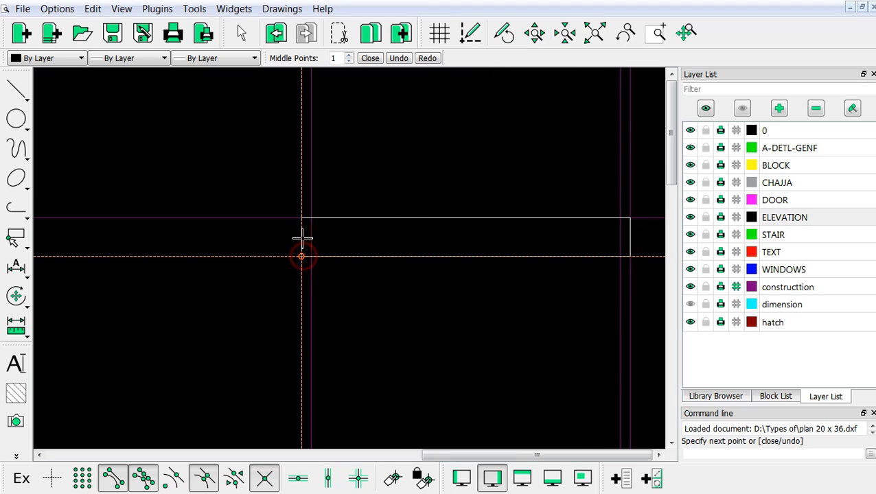
left_click(302, 219)
scroll(310, 251, "down", 3)
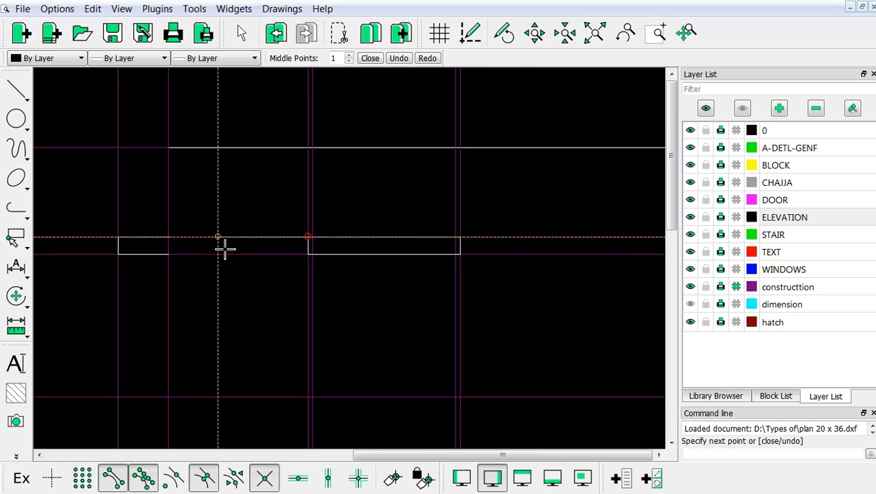
key("Escape")
key("Escape")
Step: Trace the second front window's shade as a closed outline with two-point lines along its outer construction lines
scroll(323, 263, "down", 3)
scroll(521, 252, "up", 2)
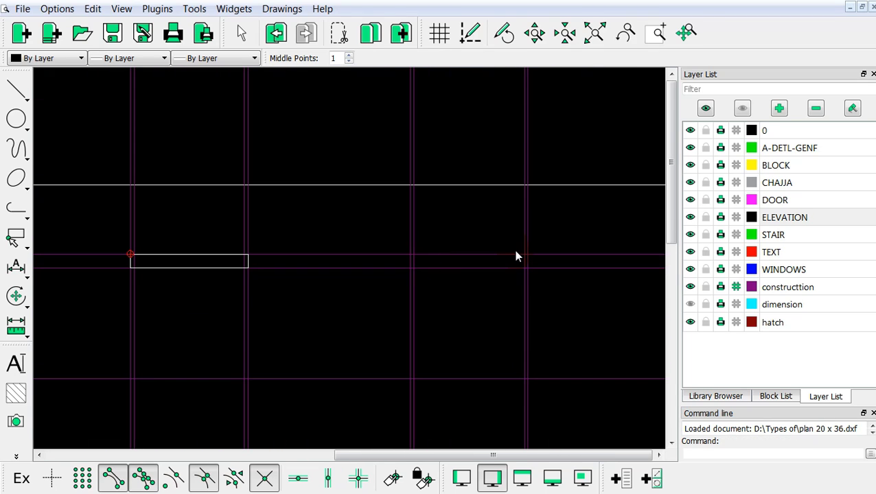
scroll(516, 256, "up", 2)
scroll(375, 221, "up", 2)
right_click(338, 202)
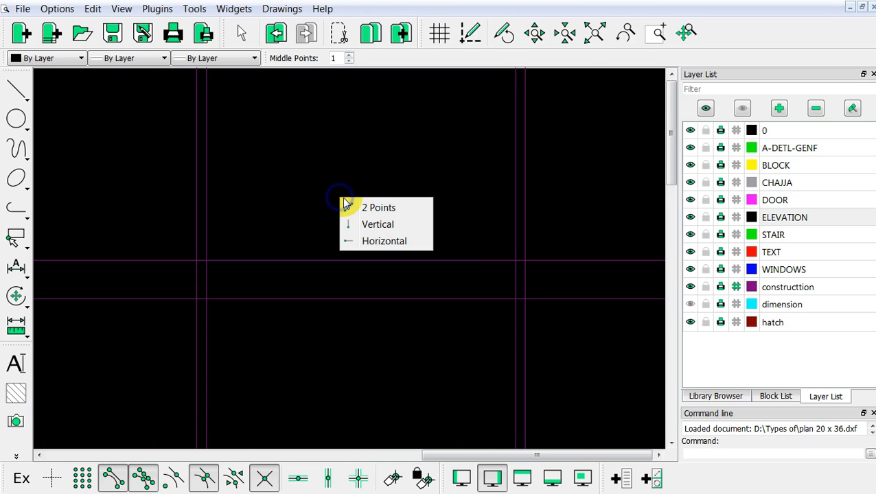
left_click(353, 203)
scroll(254, 263, "up", 1)
left_click(172, 256)
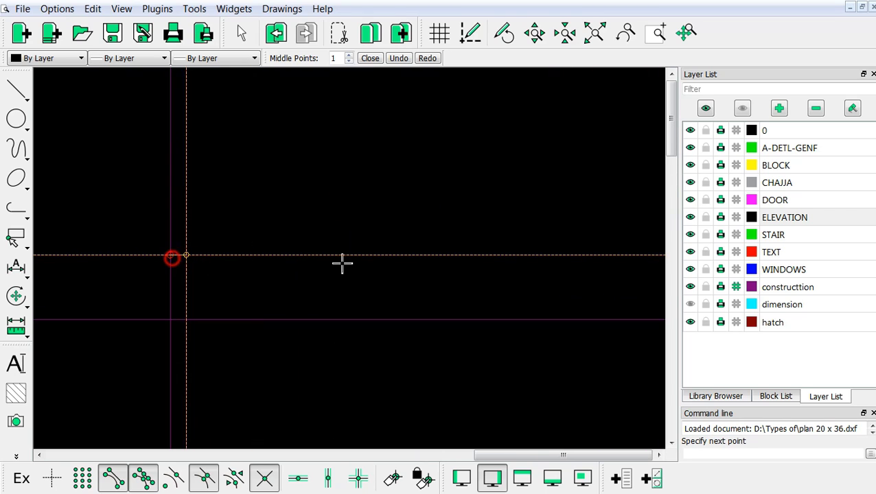
scroll(433, 257, "down", 1)
scroll(542, 256, "up", 2)
left_click(528, 256)
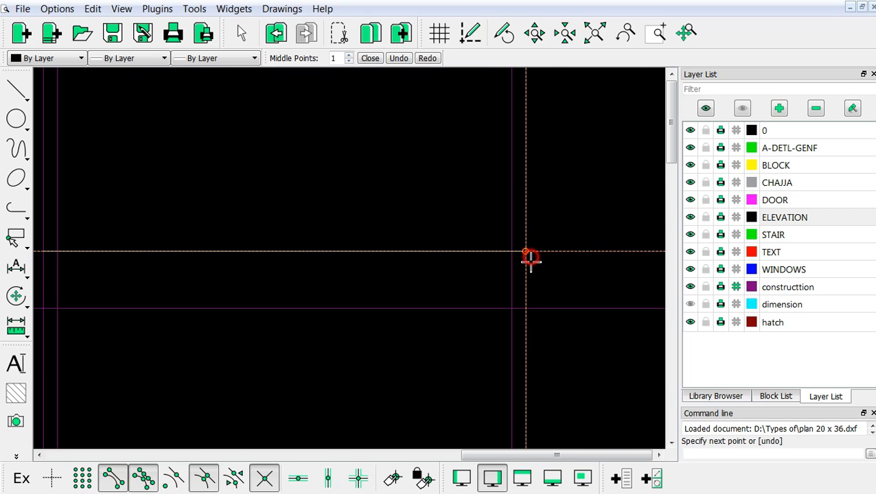
left_click(534, 309)
scroll(472, 318, "down", 2)
scroll(215, 287, "up", 3)
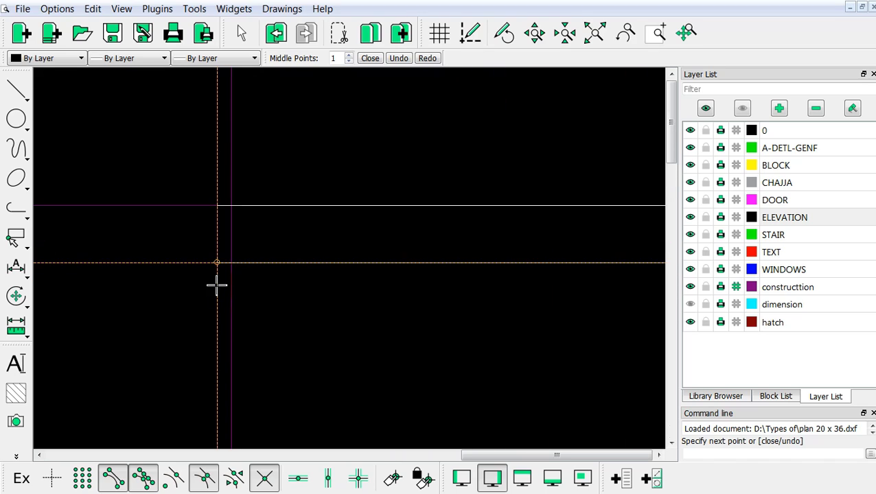
left_click(217, 205)
scroll(307, 233, "down", 8)
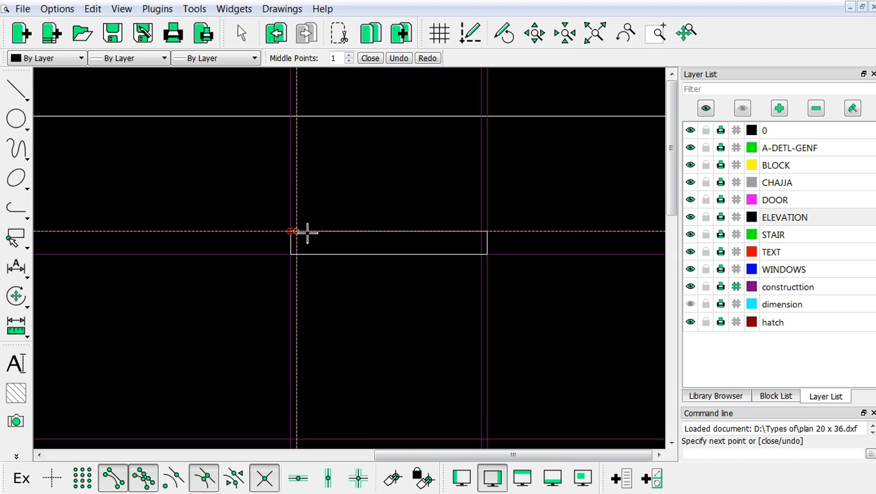
key("Escape")
key("Escape")
Step: Draw the first front window as a rectangle from the underside of its shade to the sill construction line, between the inner vertical construction lines
scroll(230, 264, "up", 2)
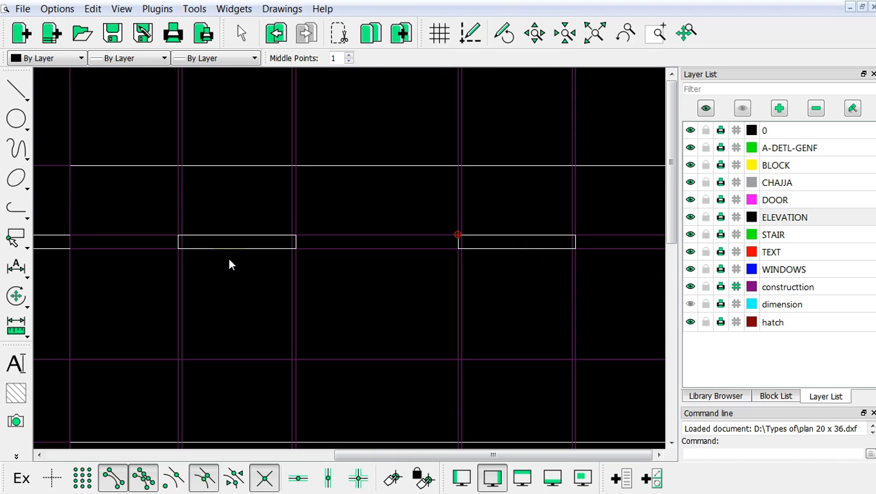
scroll(251, 271, "down", 2)
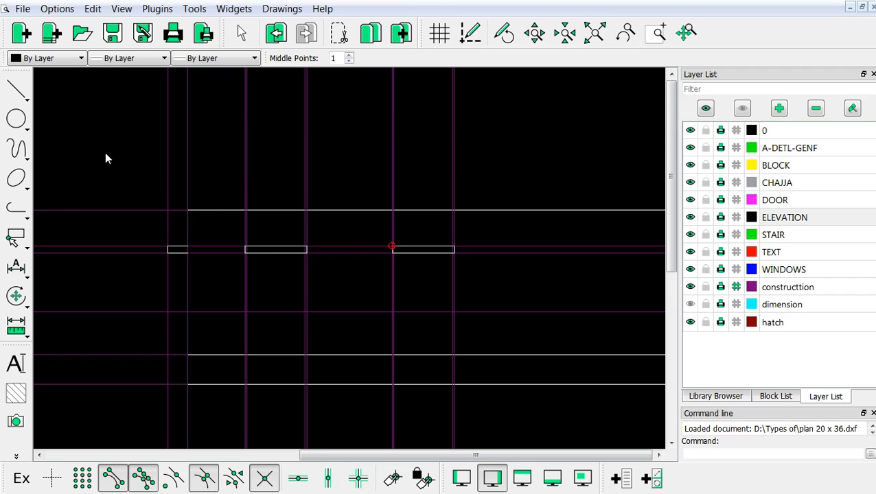
left_click(17, 89)
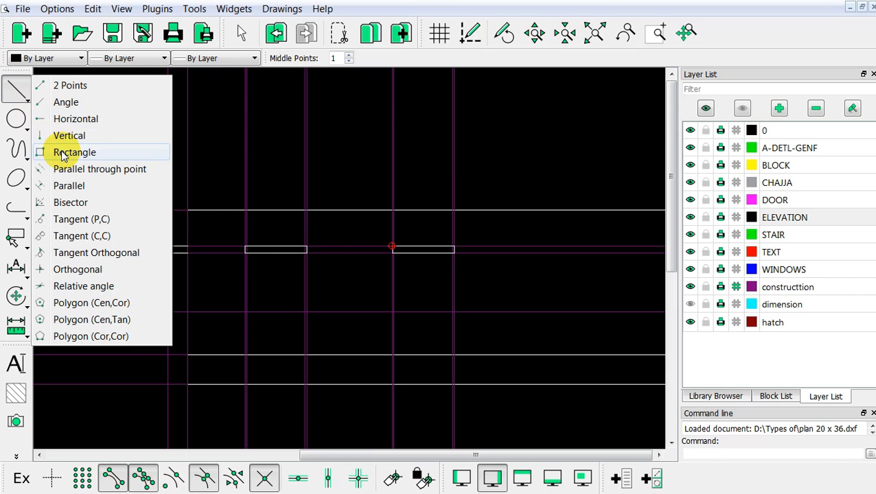
left_click(62, 152)
scroll(270, 275, "up", 5)
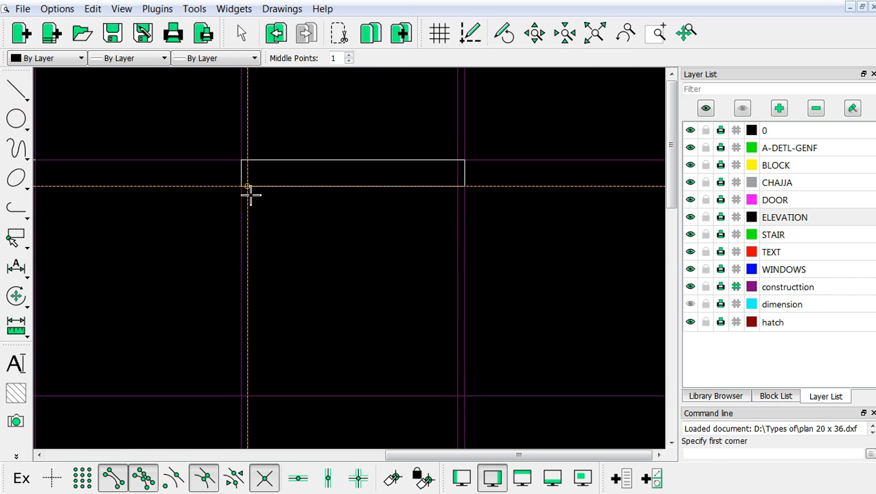
left_click(249, 192)
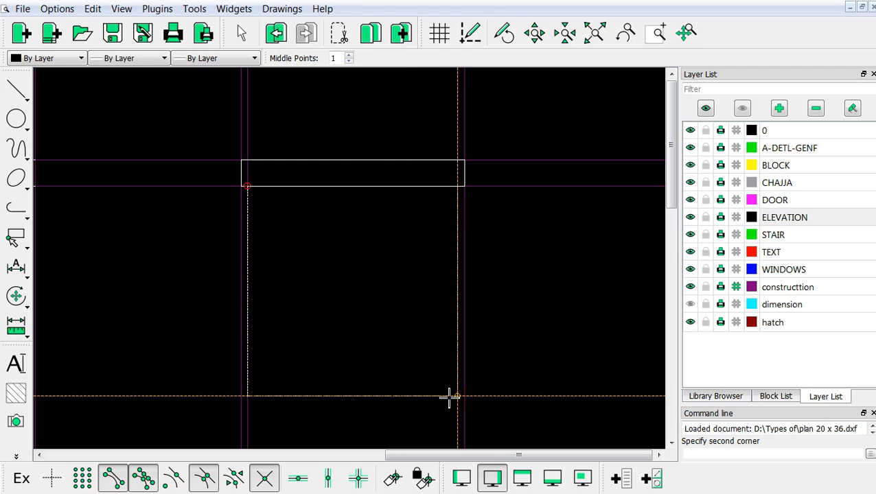
left_click(450, 397)
scroll(396, 318, "down", 3)
scroll(397, 318, "up", 2)
key("Escape")
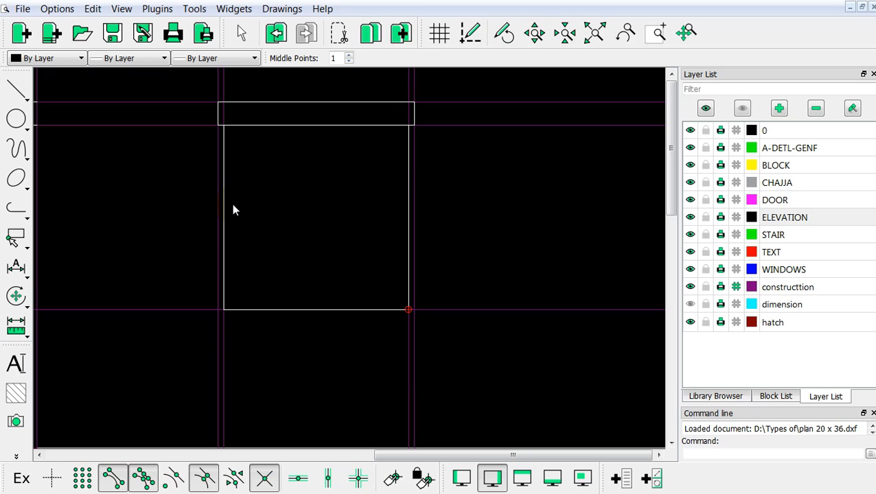
Step: Offset all four edges of the window rectangle inward by 2" to form the frame
scroll(324, 221, "down", 6)
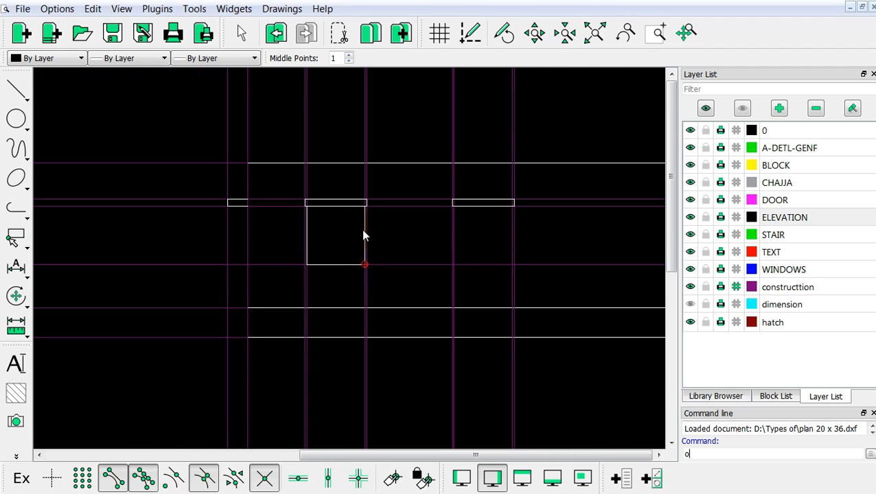
key("Return")
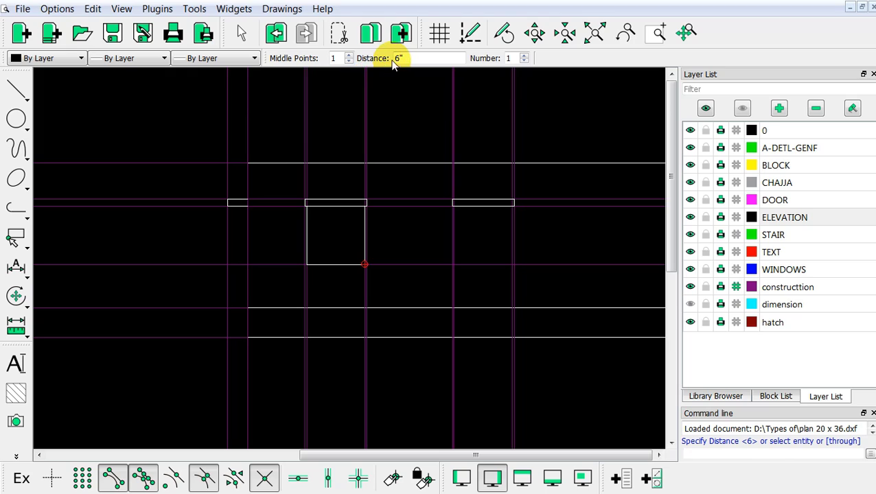
left_click_drag(403, 58, 390, 54)
type("2")
key("Return")
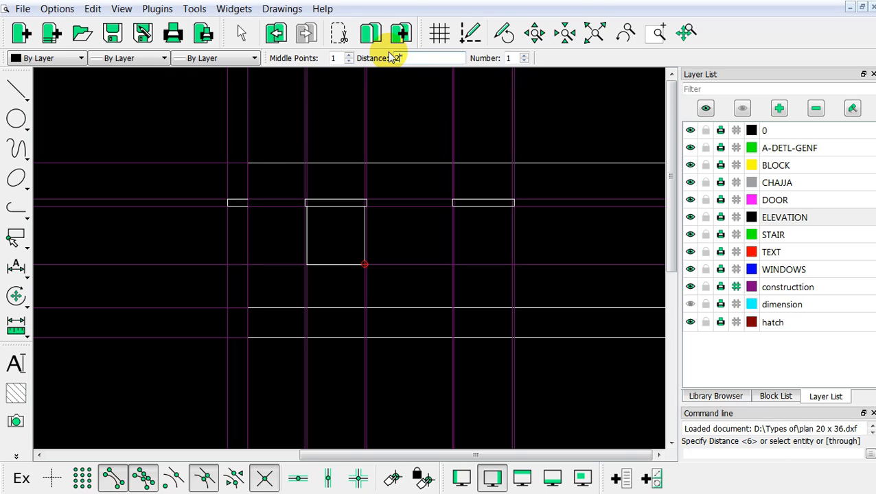
scroll(354, 198, "up", 3)
scroll(279, 251, "up", 4)
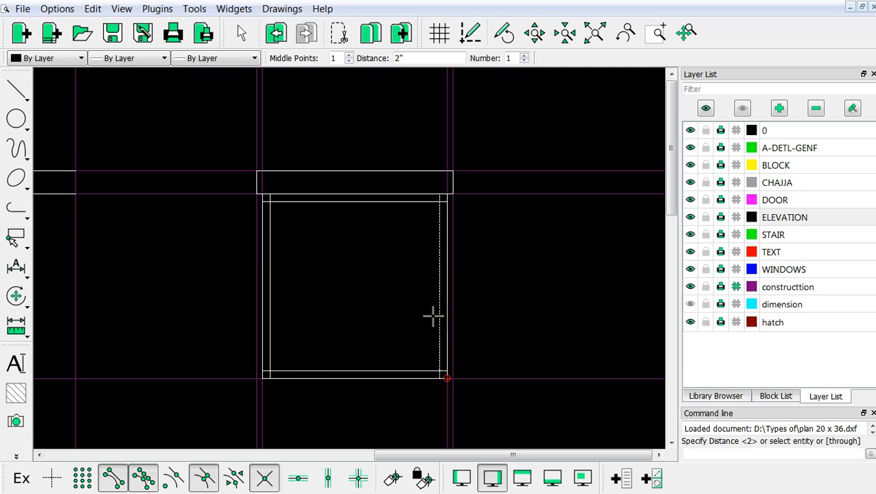
right_click(334, 98)
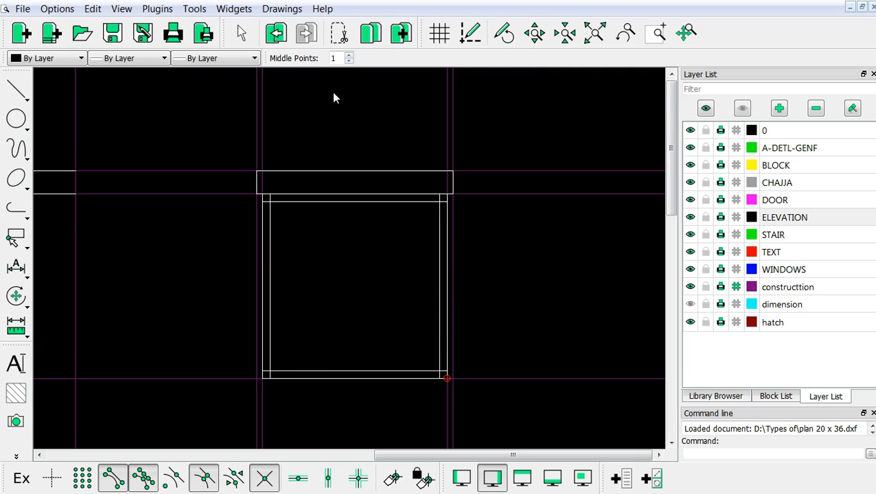
Step: Join the upper two corners of the inner frame lines with a trimmed fillet of radius 0
left_click_drag(16, 294, 69, 364)
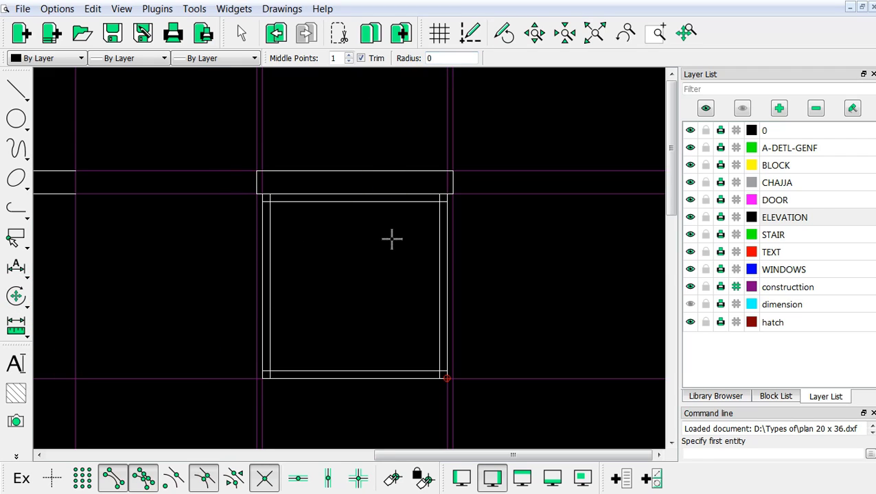
scroll(391, 238, "up", 3)
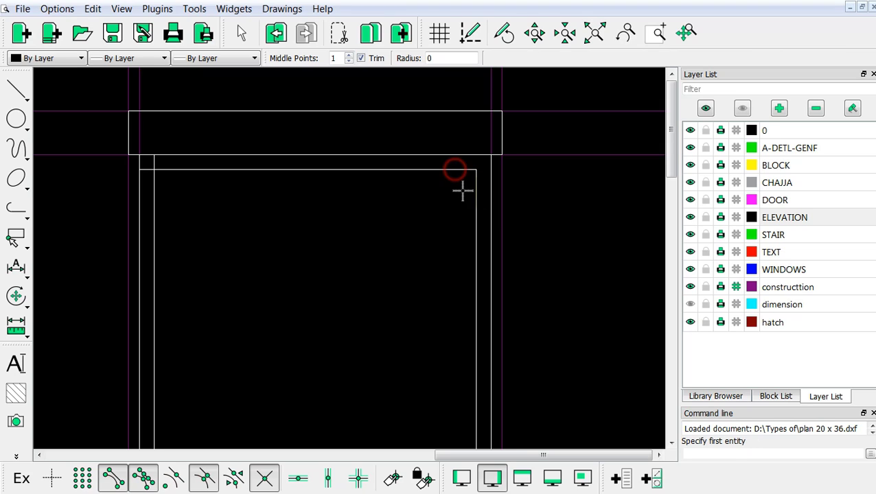
scroll(369, 203, "down", 2)
scroll(223, 231, "up", 2)
left_click(234, 208)
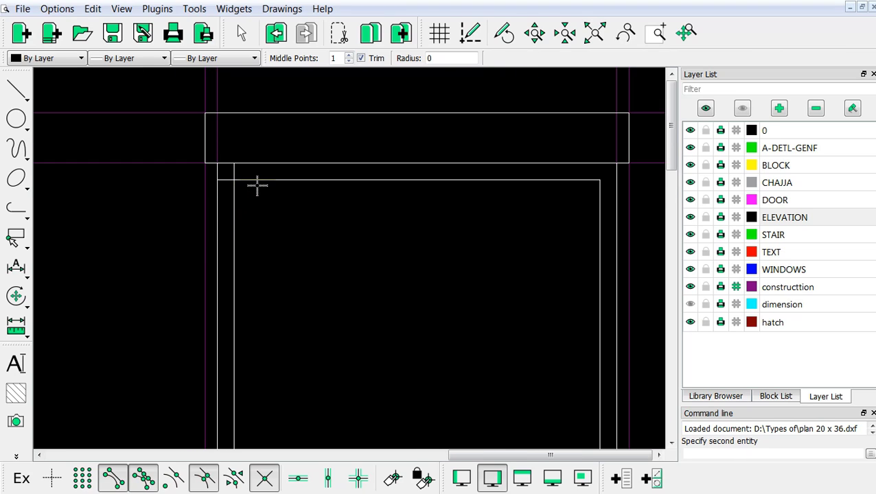
left_click(261, 182)
Step: Join the lower two corners of the inner frame lines with the same radius 0 trimmed fillet
scroll(264, 180, "down", 2)
scroll(270, 177, "down", 1)
scroll(312, 358, "up", 3)
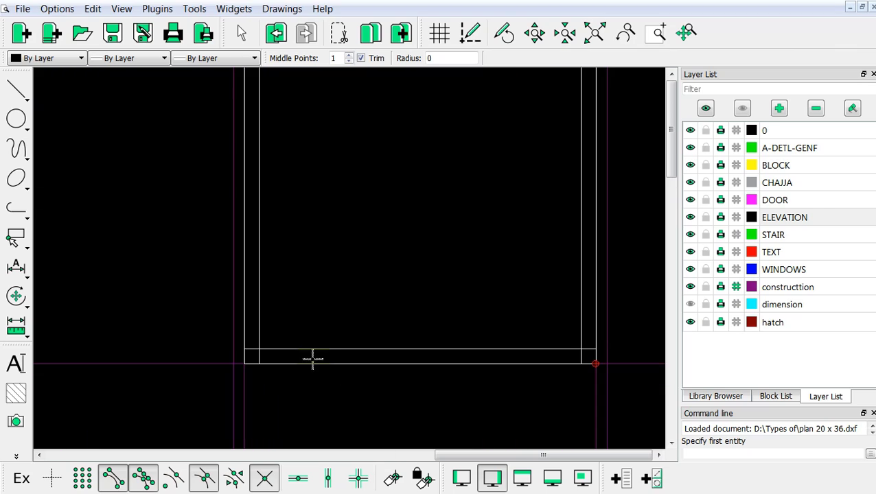
left_click(312, 348)
left_click(259, 322)
left_click(542, 348)
left_click(580, 322)
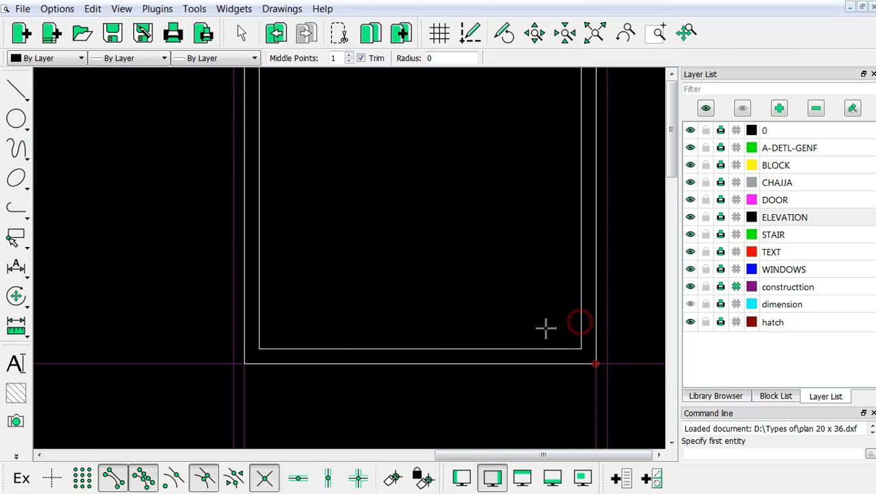
scroll(480, 357, "down", 2)
scroll(459, 251, "down", 1)
scroll(459, 251, "down", 2)
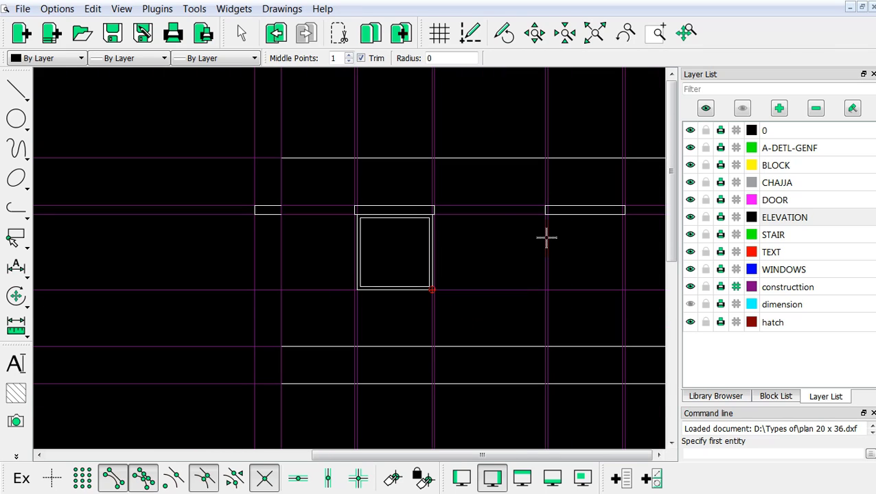
Step: Draw a vertical line between the midpoints of the inner frame's upper and lower edges to divide the window into two shutters
scroll(468, 260, "up", 3)
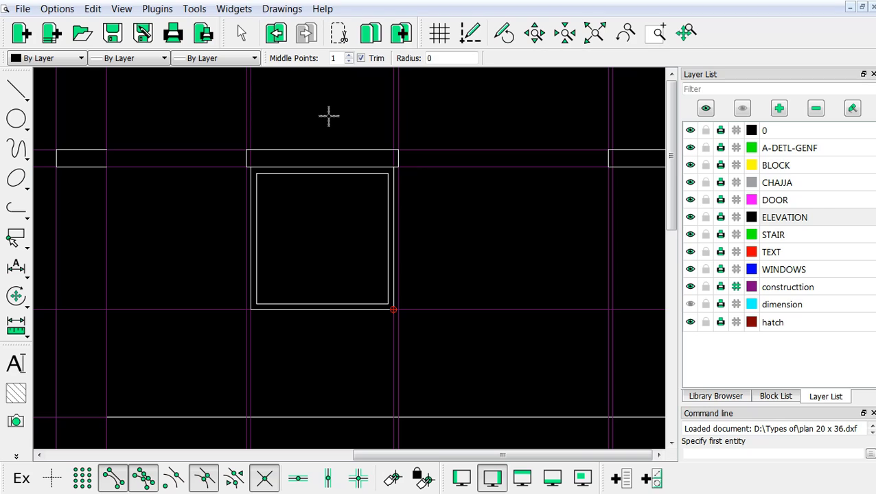
right_click(329, 119)
right_click(158, 108)
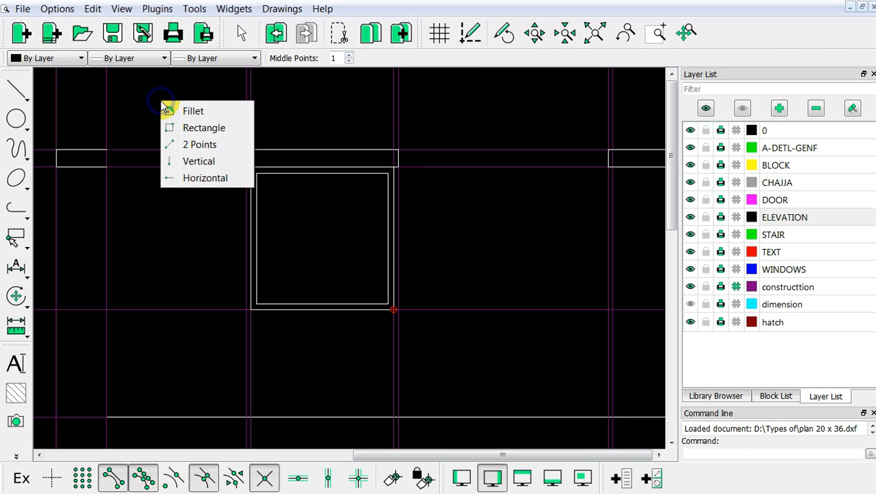
left_click(180, 145)
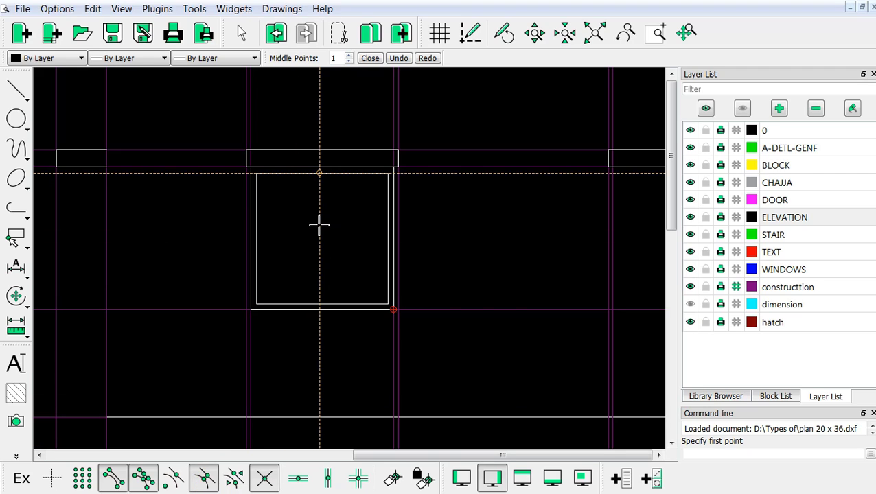
scroll(318, 225, "up", 3)
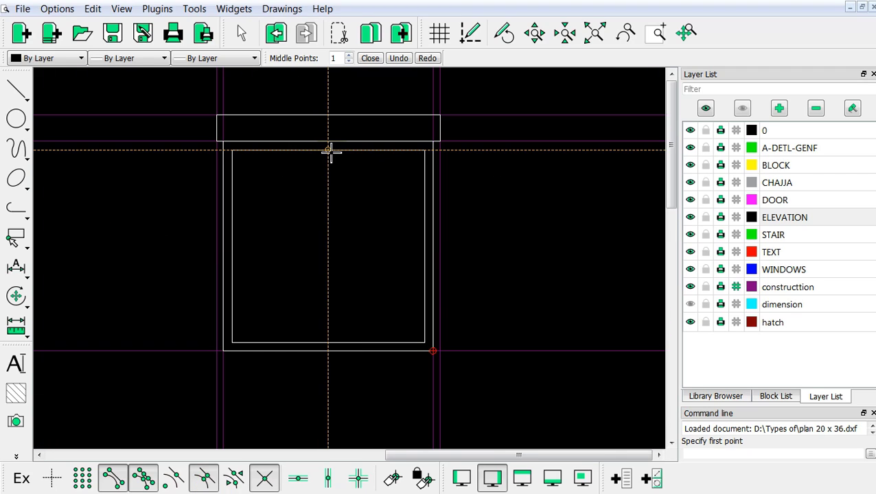
left_click(329, 151)
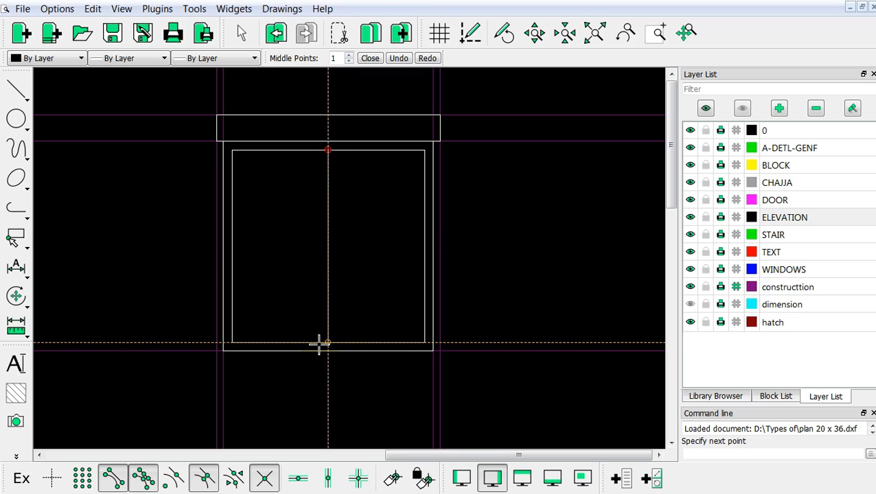
left_click(316, 343)
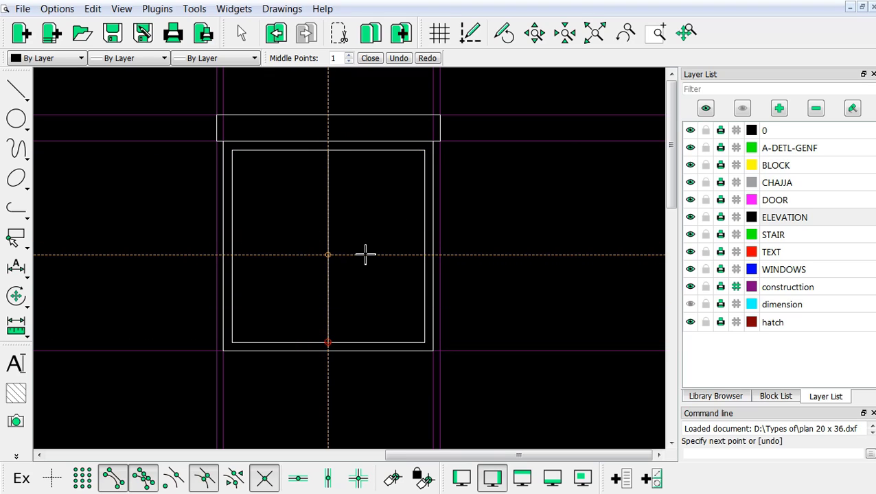
right_click(365, 254)
scroll(364, 254, "down", 2)
scroll(364, 254, "up", 2)
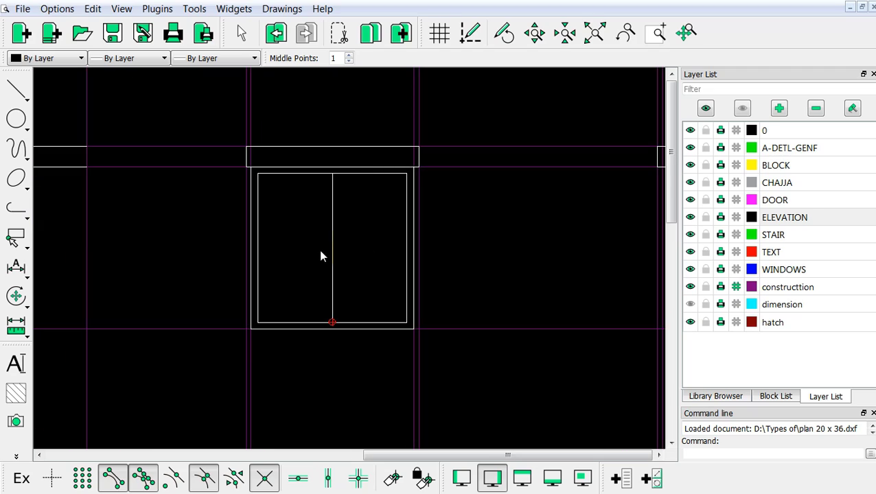
Step: Offset the left shutter's upper, lower and side edges and the centre line inward by 2" to form its pane outline
scroll(337, 266, "down", 1)
scroll(316, 192, "up", 2)
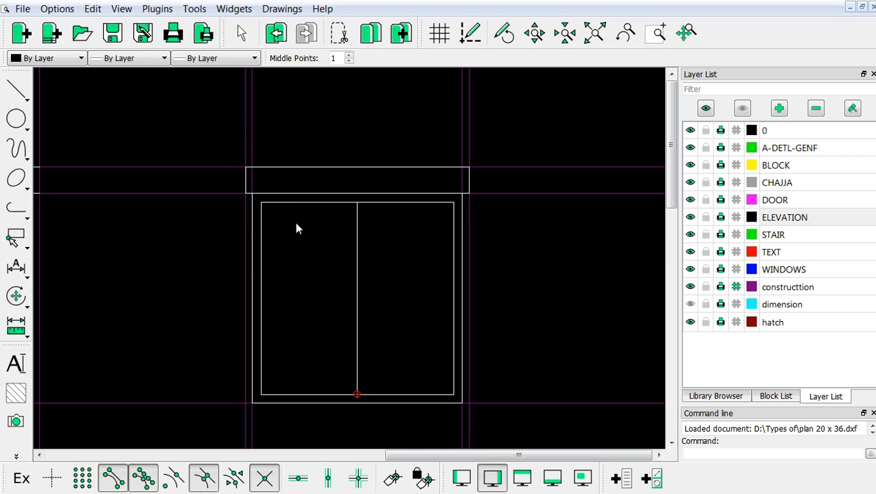
type("of")
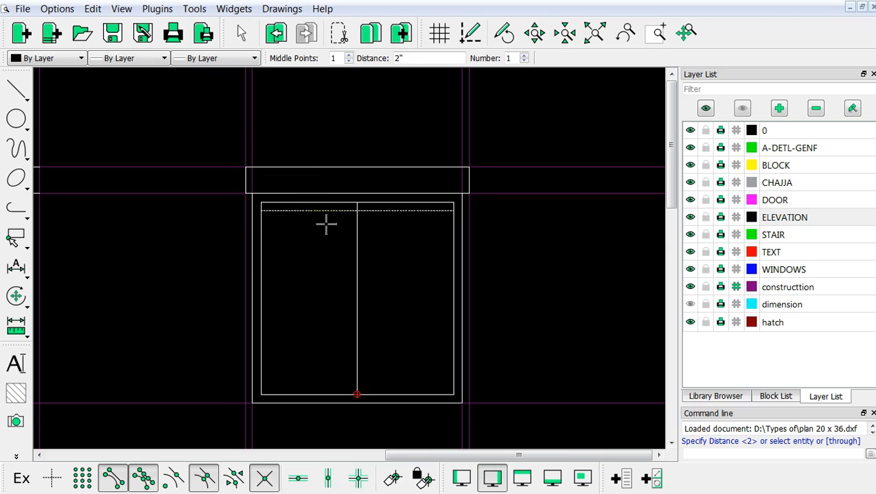
scroll(325, 220, "up", 1)
scroll(352, 254, "up", 2)
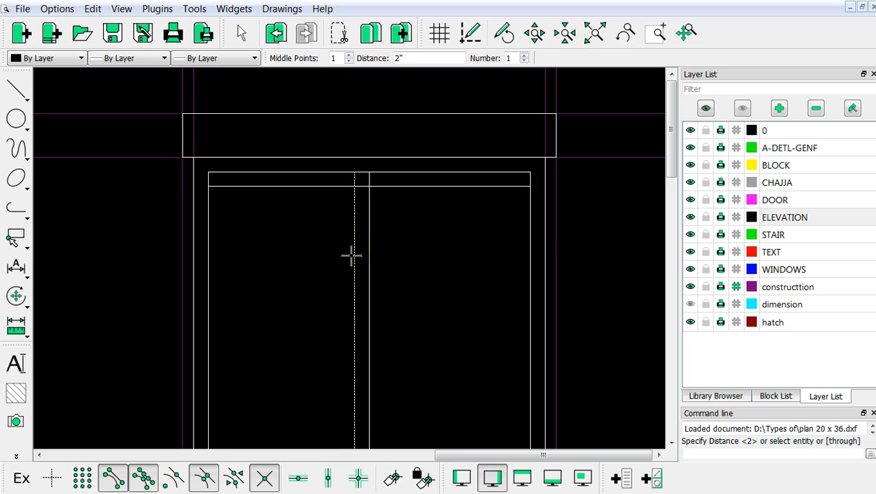
scroll(256, 263, "down", 2)
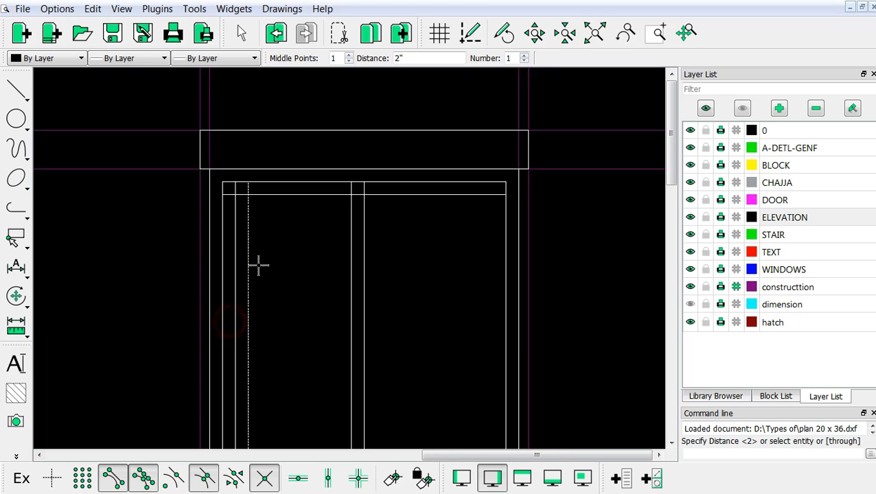
scroll(284, 389, "up", 2)
left_click(289, 381)
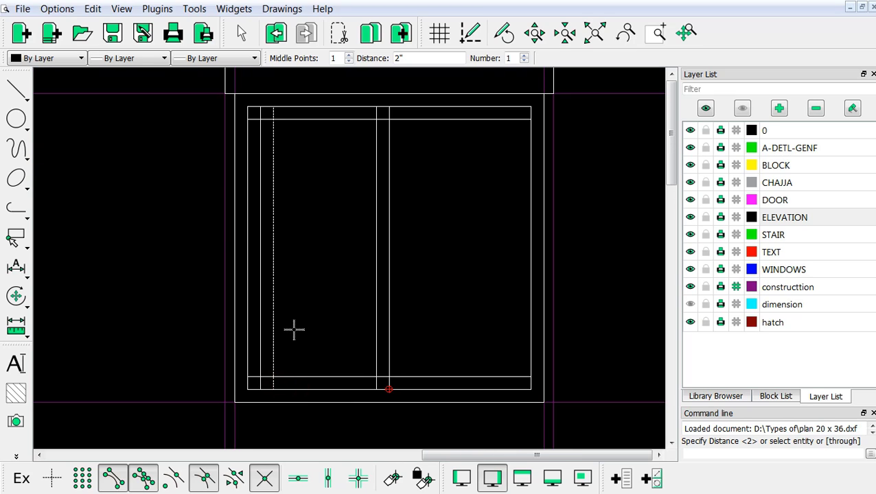
right_click(300, 250)
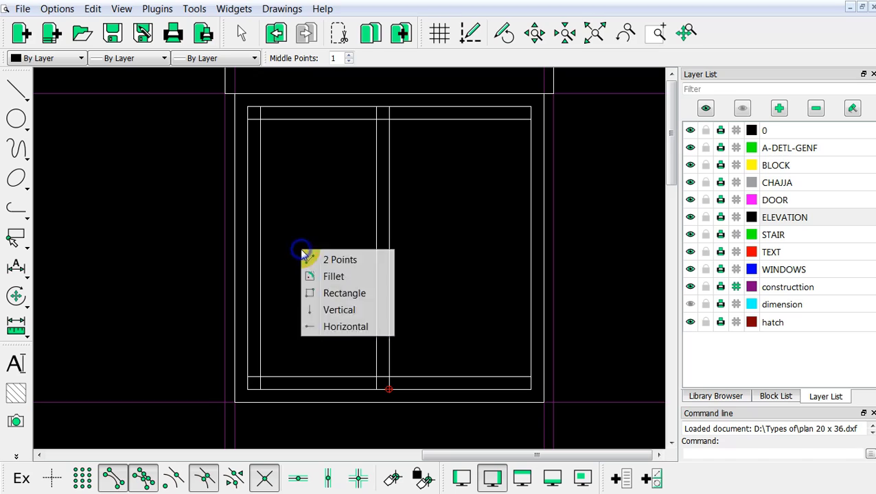
Step: Join the lower two corners of the left shutter's pane outline with a trimmed fillet of radius 0
left_click(333, 277)
scroll(332, 405, "up", 2)
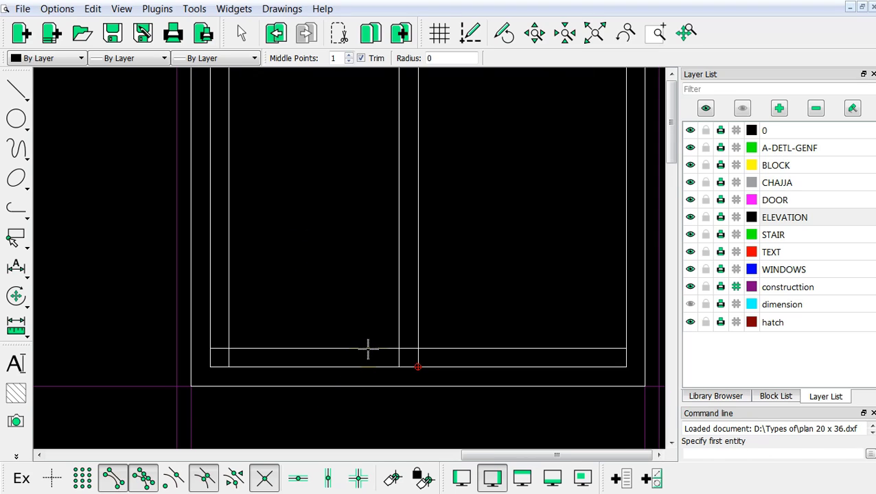
left_click(368, 349)
left_click(398, 336)
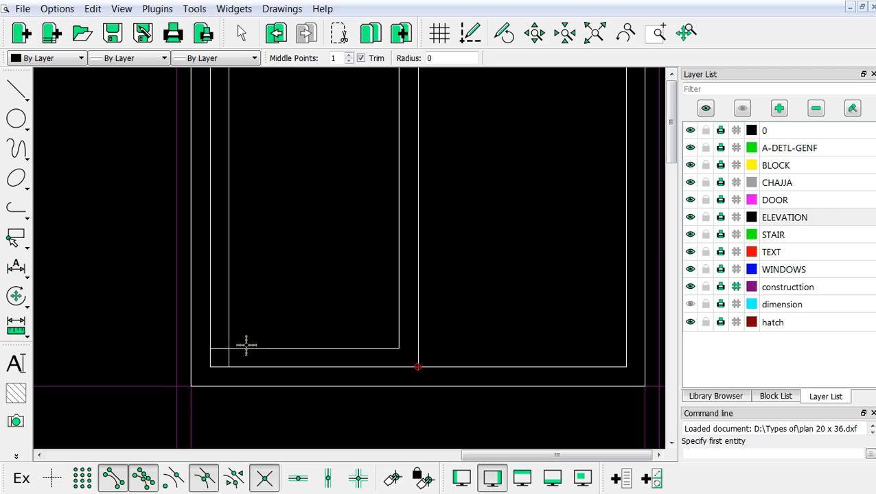
left_click(245, 347)
left_click(229, 320)
scroll(289, 392, "down", 3)
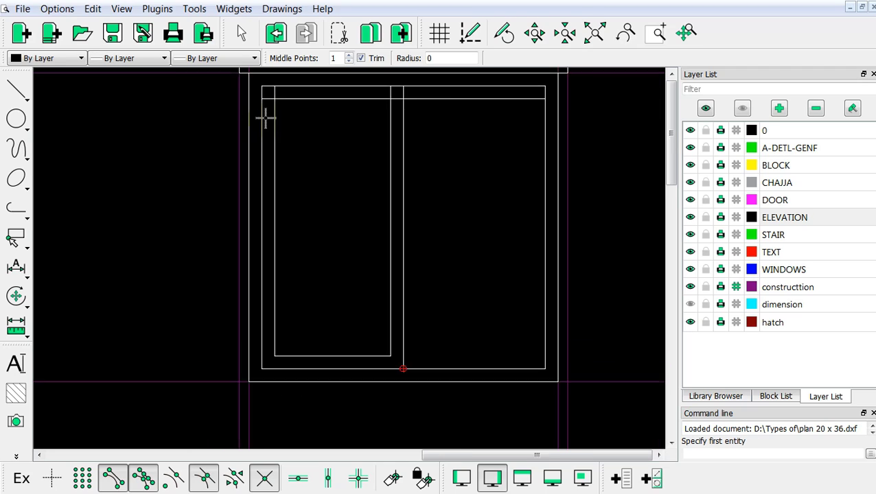
Step: Join the upper two corners of the left shutter's pane outline with the same radius 0 trimmed fillet
scroll(266, 119, "up", 2)
left_click(287, 131)
left_click(303, 101)
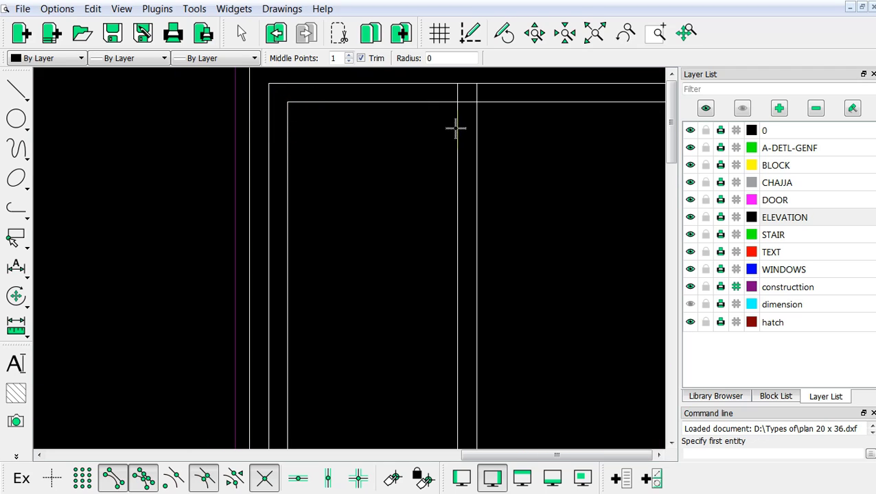
left_click(457, 132)
left_click(431, 101)
scroll(403, 168, "down", 4)
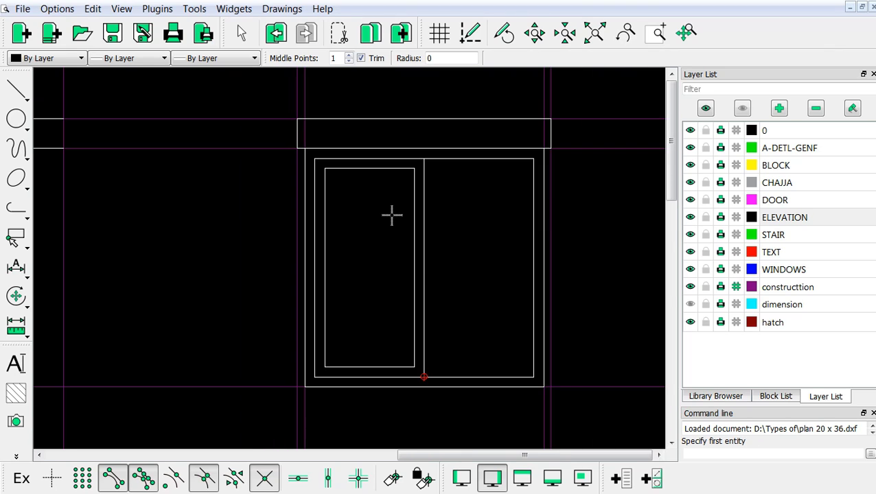
scroll(413, 270, "up", 3)
scroll(413, 270, "down", 2)
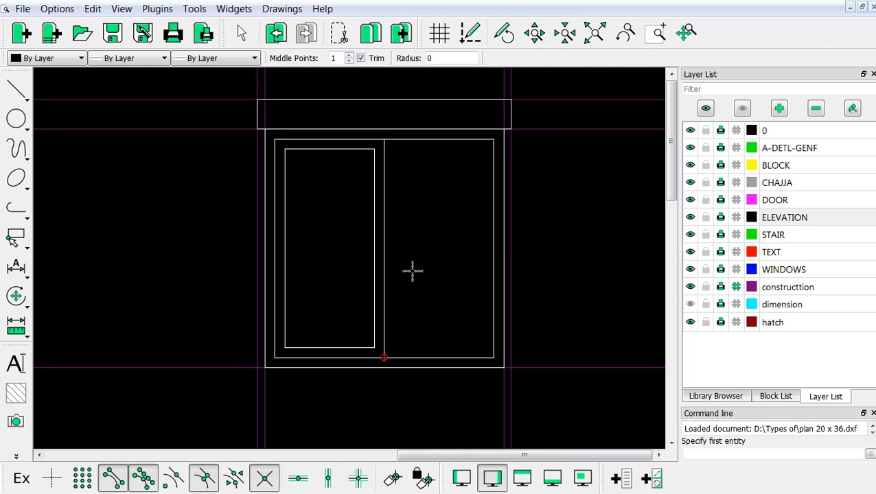
right_click(357, 215)
Step: Hatch the left shutter's pane outline in cyan with the gost_glass pattern at scale .4
scroll(356, 213, "up", 2)
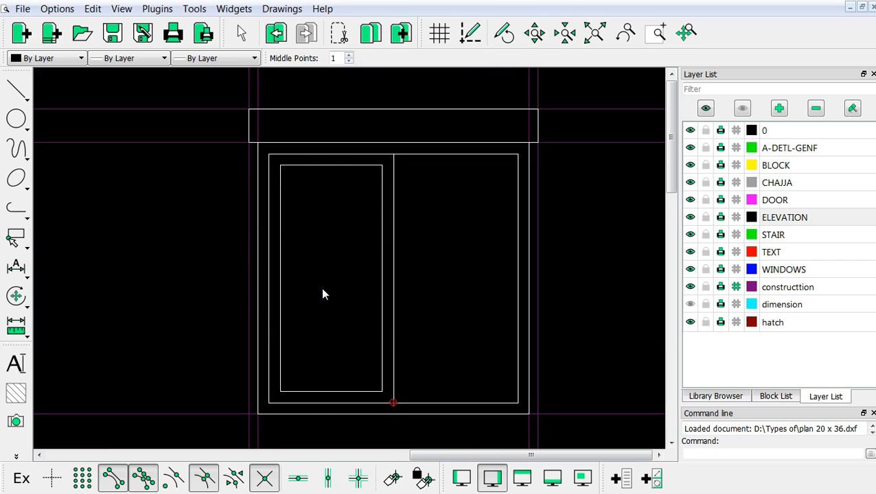
scroll(352, 312, "down", 1)
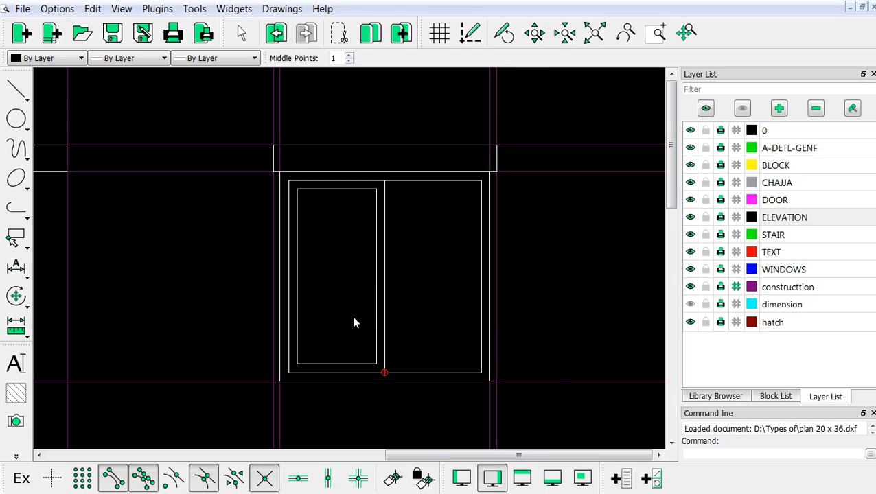
scroll(357, 337, "up", 3)
scroll(389, 343, "down", 2)
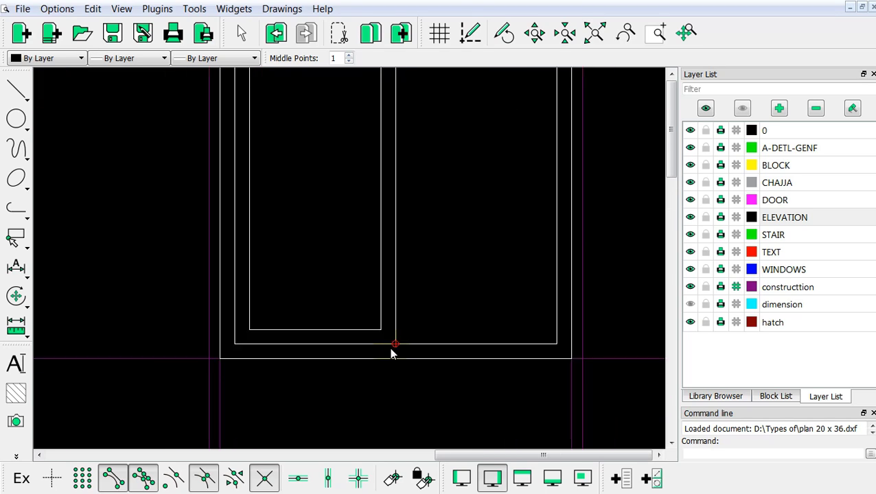
left_click_drag(382, 325, 271, 90)
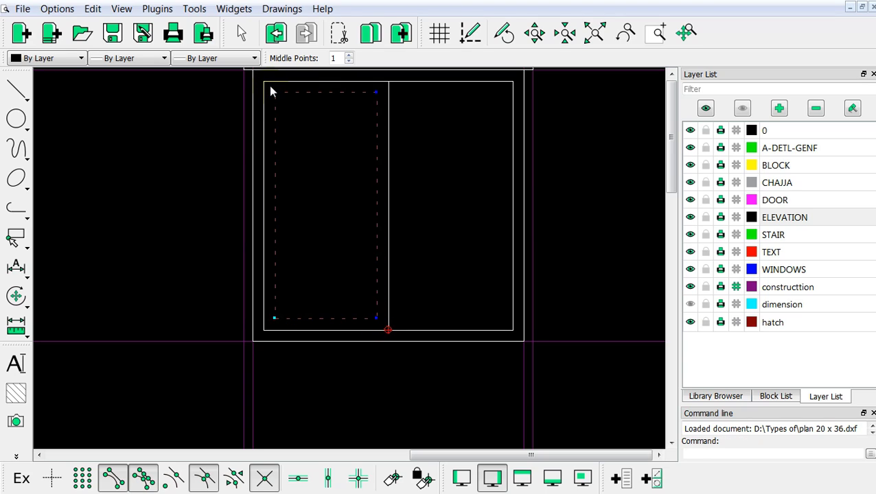
left_click(72, 59)
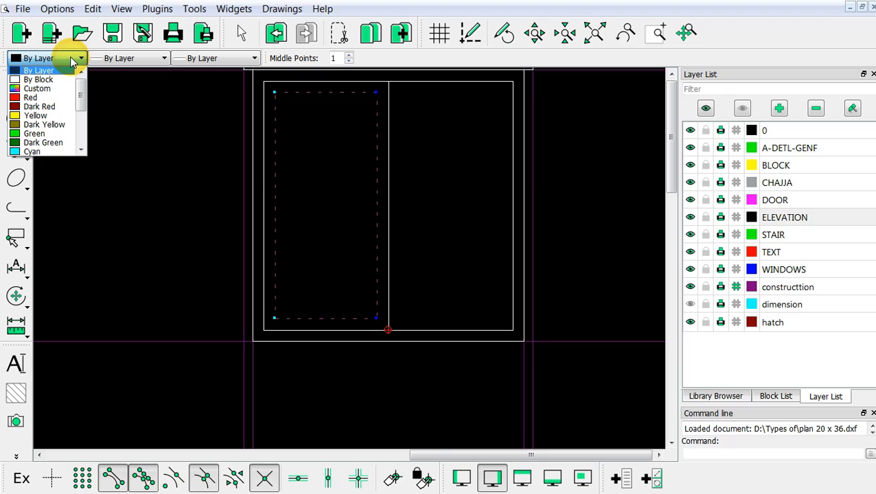
left_click(48, 152)
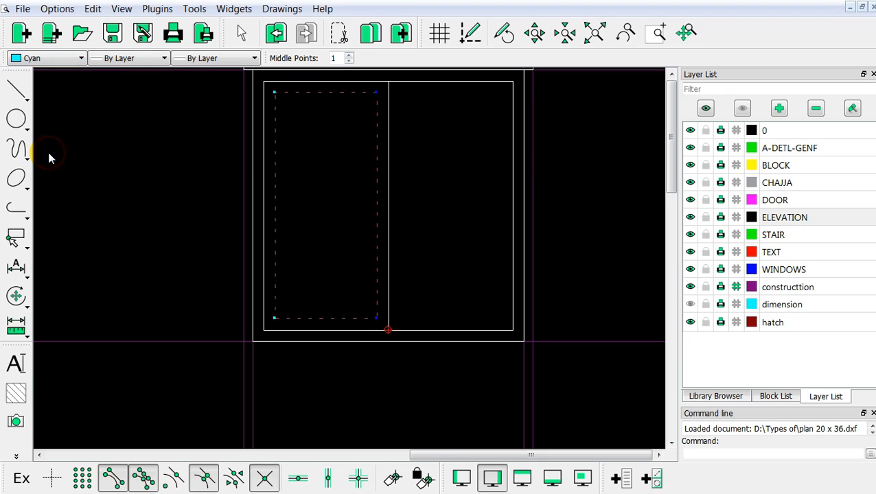
left_click(15, 397)
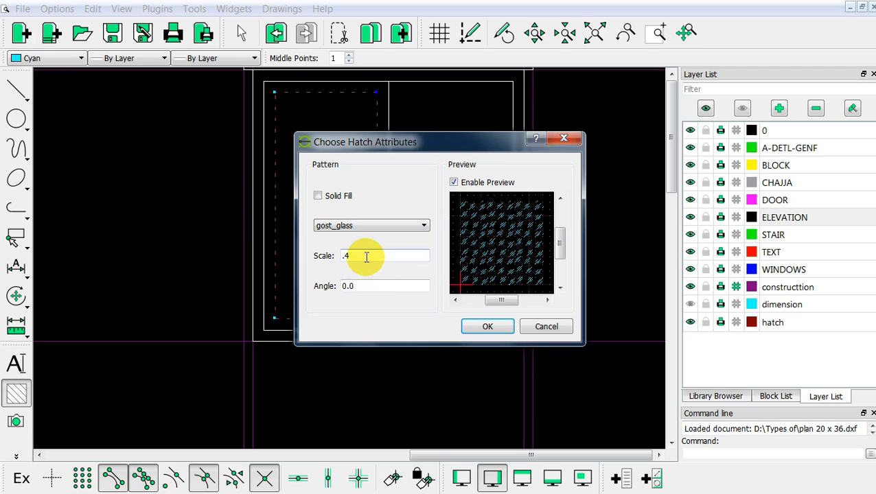
left_click(485, 328)
scroll(339, 213, "down", 2)
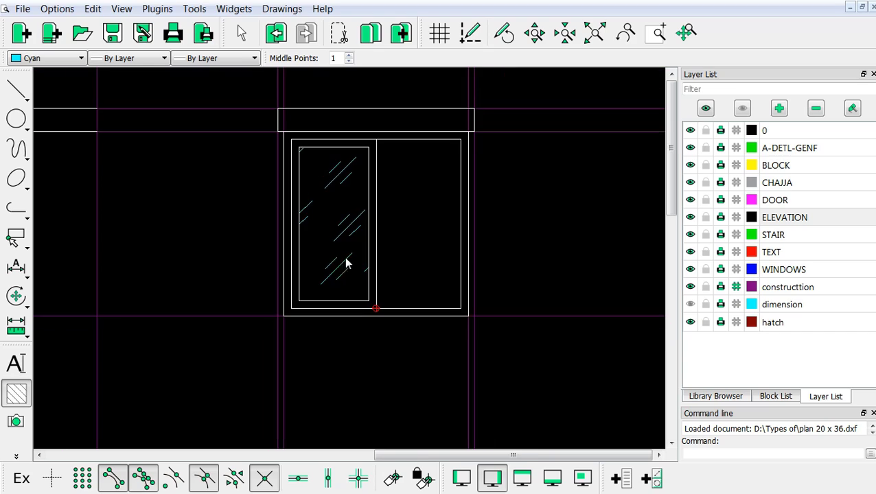
Step: Copy the left shutter's pane outline and glass hatch into the right shutter, from the centre line's lower end to the inner frame's lower right corner, keeping the original
scroll(346, 260, "up", 2)
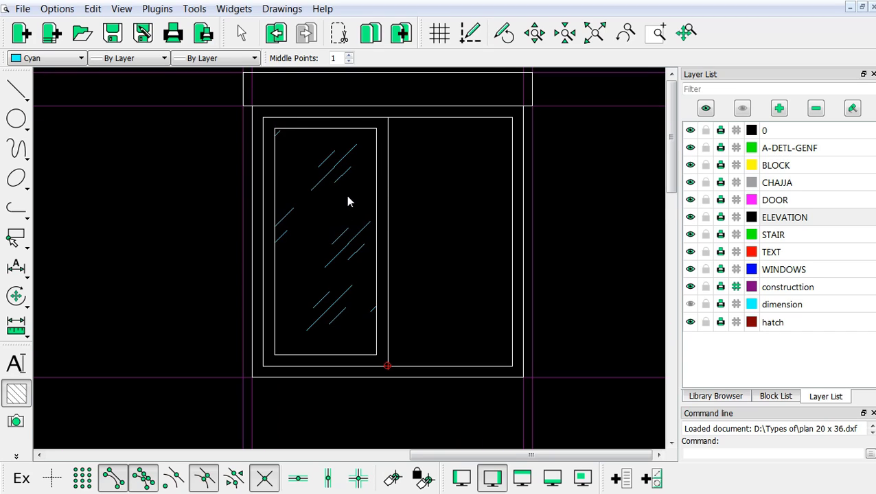
scroll(358, 175, "up", 1)
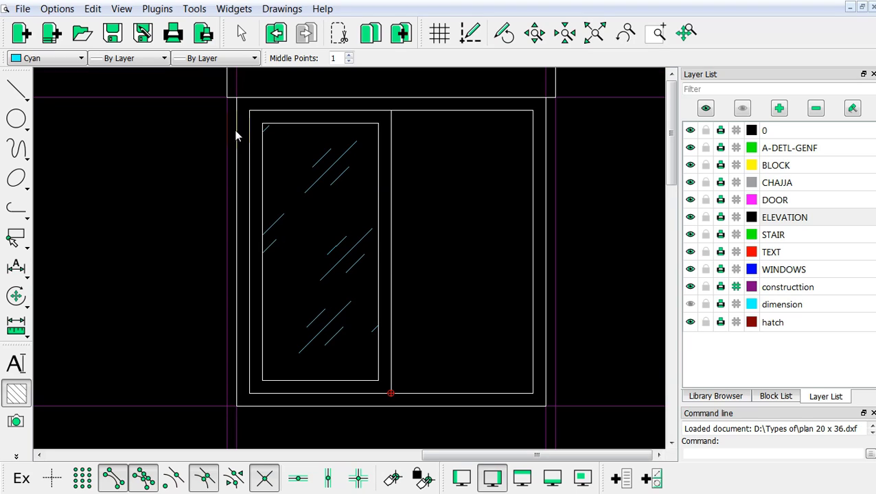
left_click(253, 116)
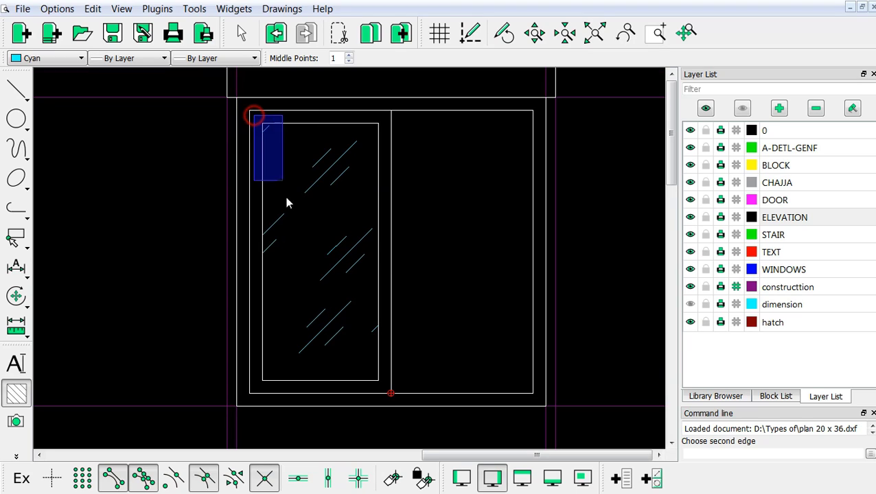
left_click(380, 390)
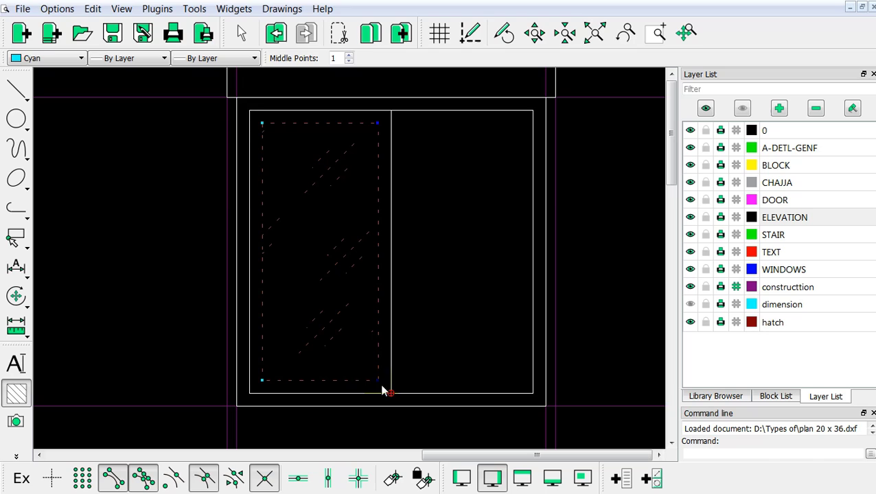
left_click(26, 313)
left_click(17, 297)
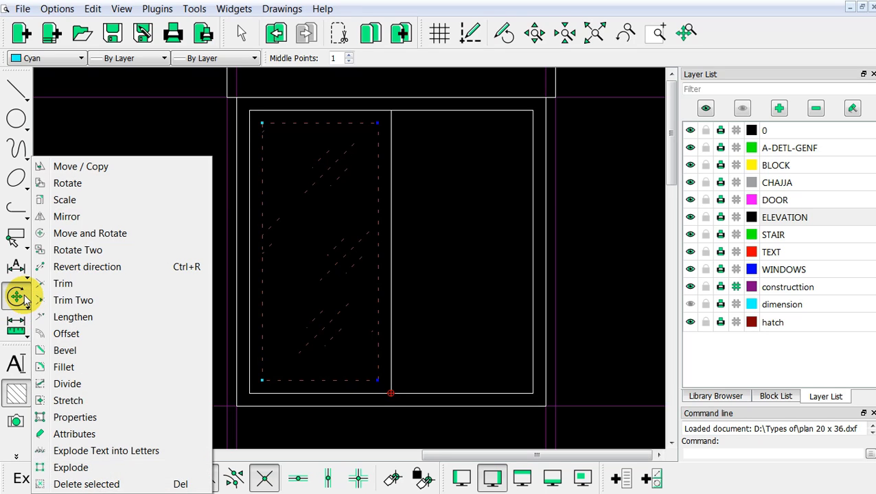
left_click(97, 168)
scroll(372, 397, "up", 3)
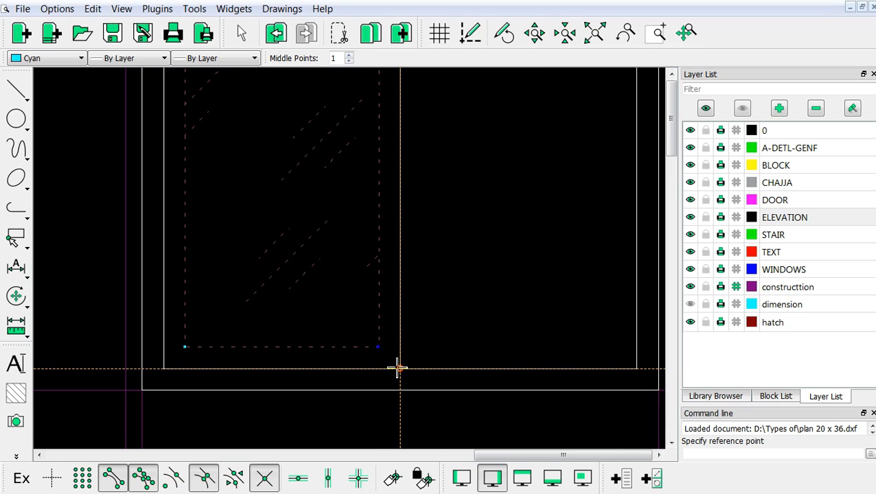
left_click(399, 368)
scroll(440, 362, "down", 3)
scroll(476, 330, "up", 3)
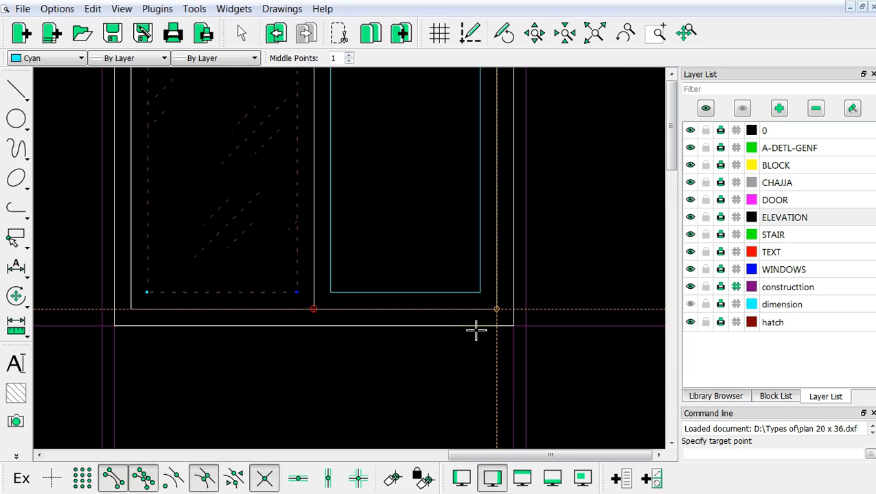
left_click(497, 308)
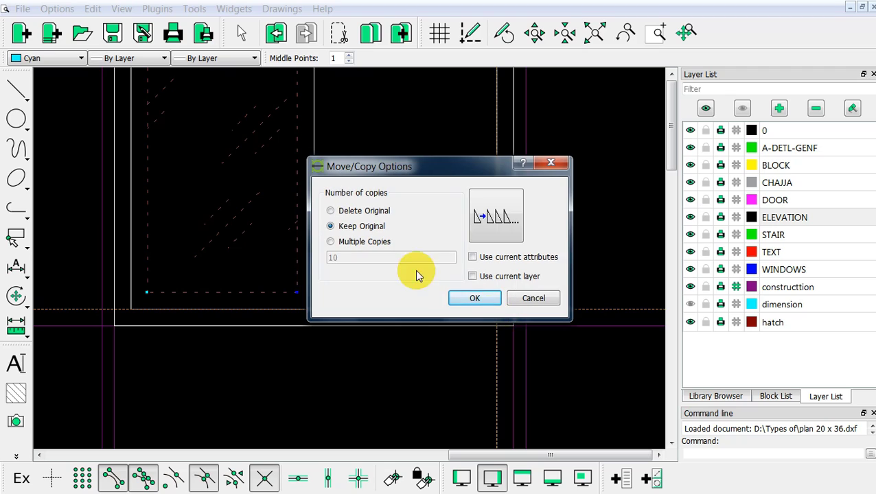
left_click(473, 299)
scroll(446, 349, "down", 3)
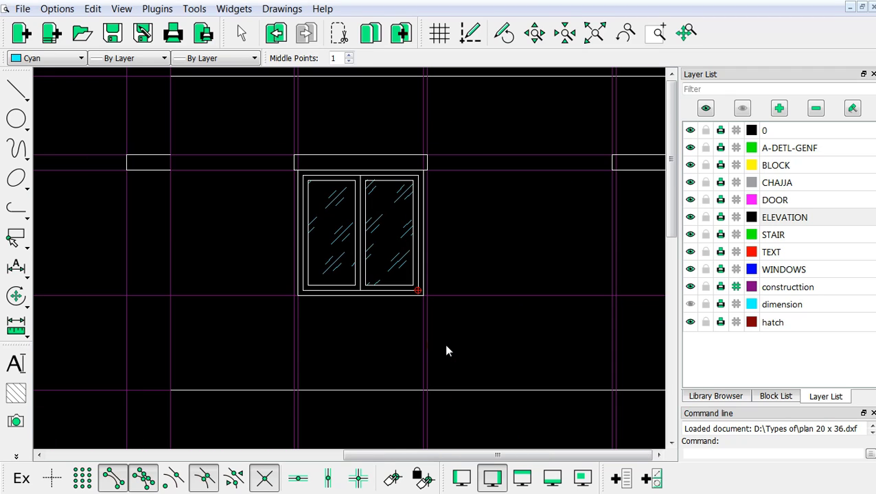
Step: Copy the complete glazed window by its lower right corner to the construction line intersection beneath the next shade on the right, keeping the original
scroll(453, 244, "down", 4)
scroll(467, 233, "up", 4)
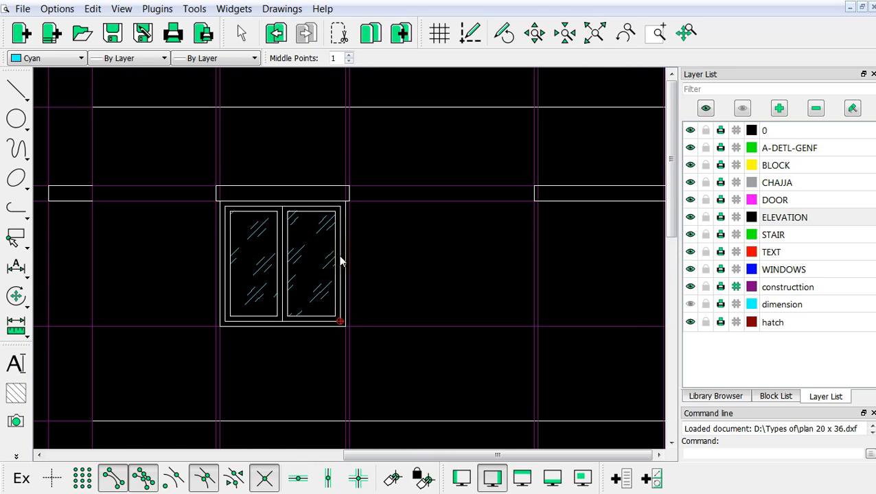
scroll(289, 203, "up", 6)
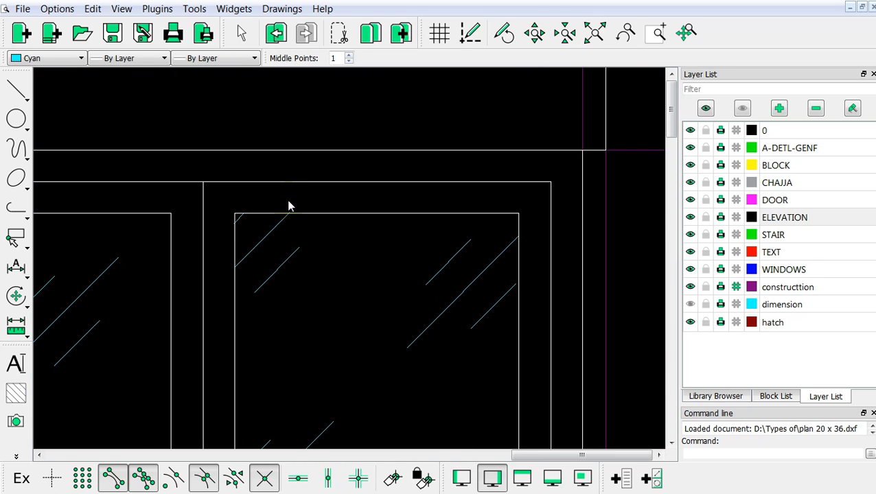
scroll(385, 198, "down", 6)
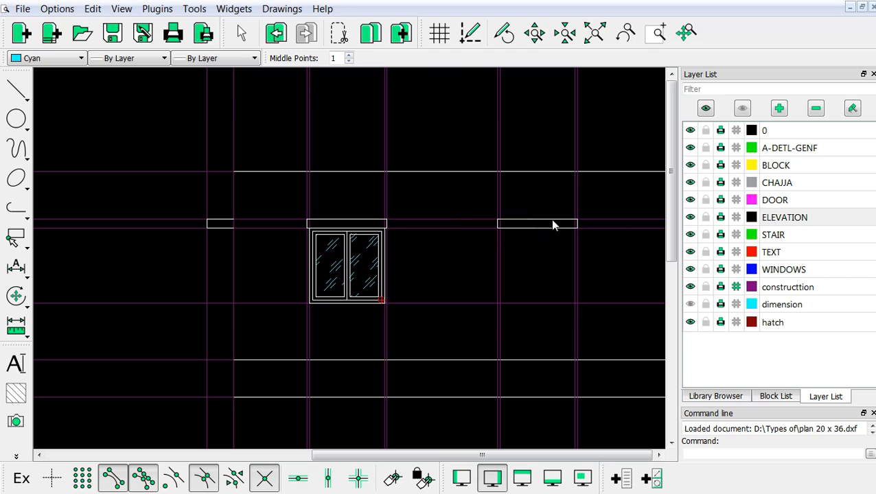
scroll(563, 270, "up", 3)
scroll(241, 231, "up", 3)
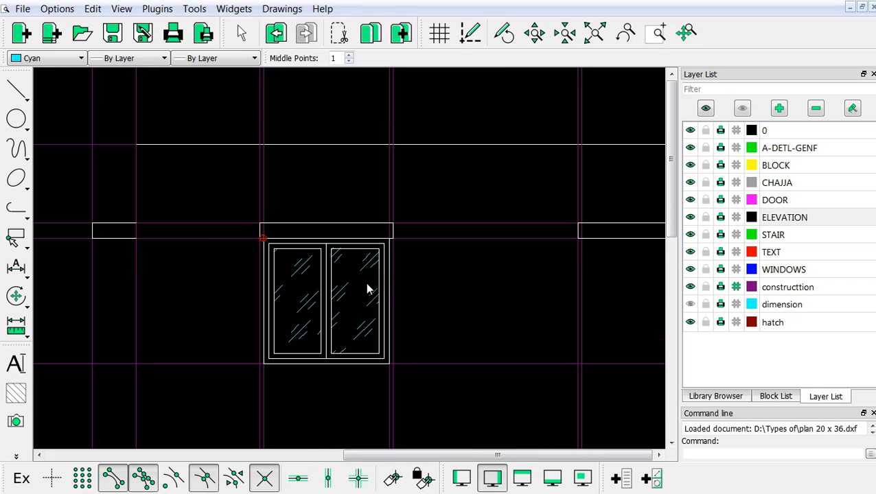
scroll(367, 289, "up", 2)
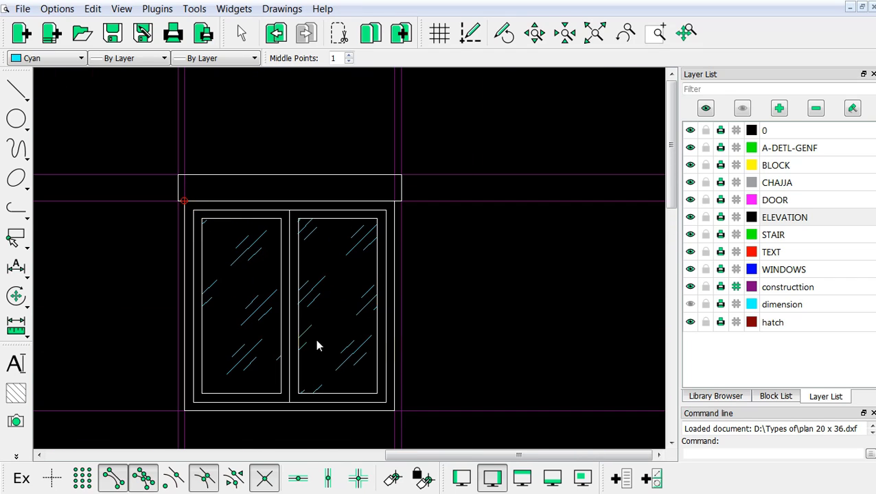
left_click(181, 192)
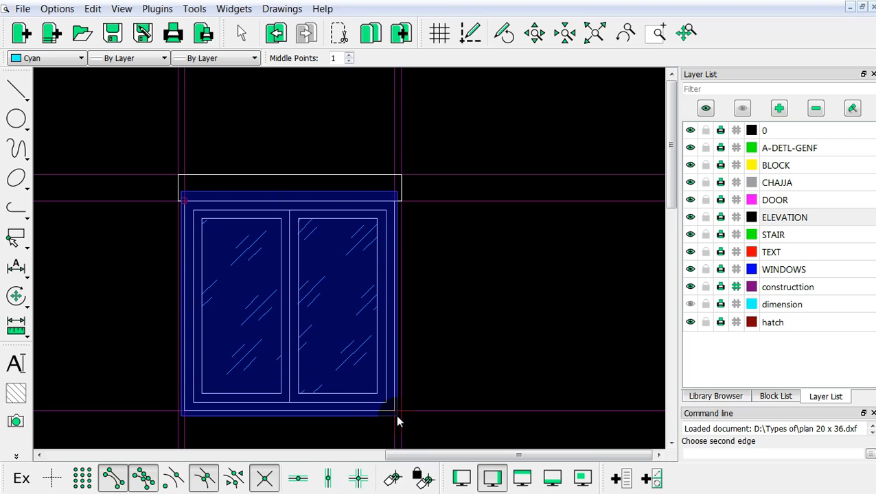
left_click(397, 416)
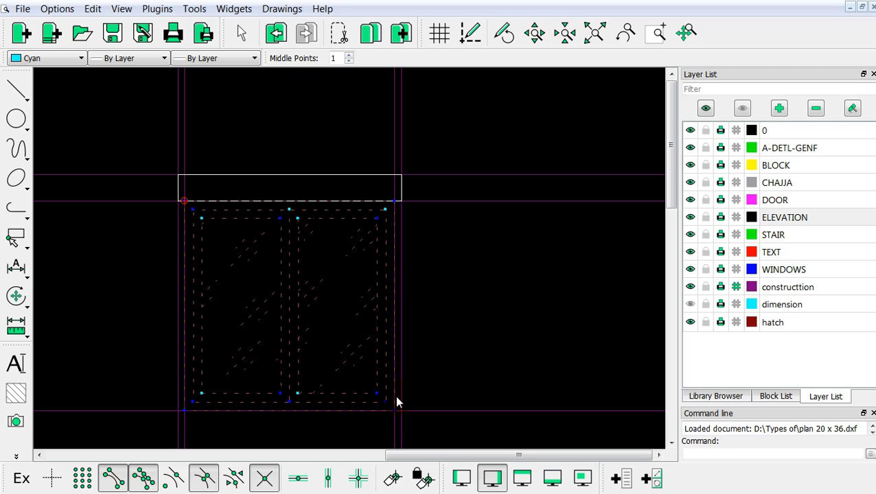
right_click(468, 307)
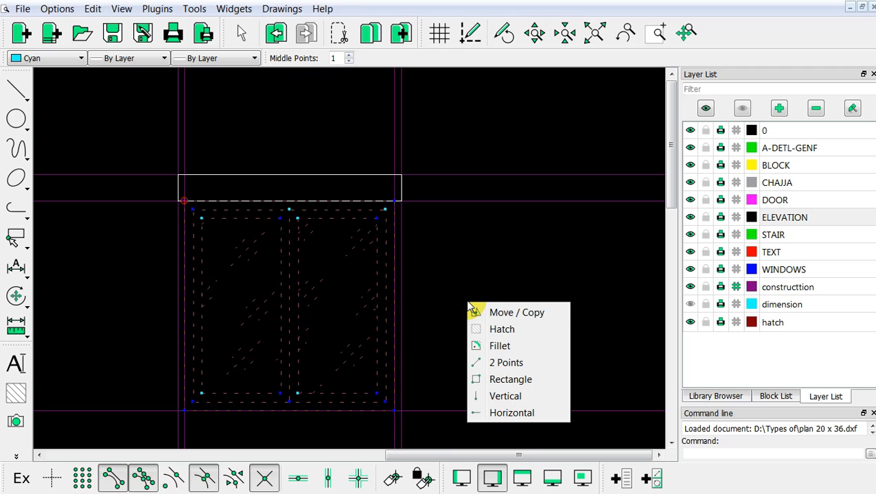
left_click(483, 313)
scroll(410, 424, "up", 3)
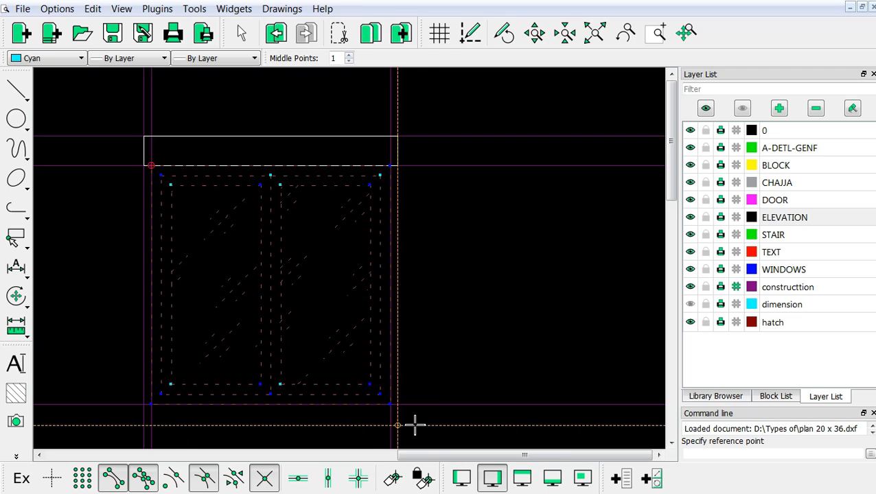
left_click(373, 379)
scroll(417, 374, "down", 5)
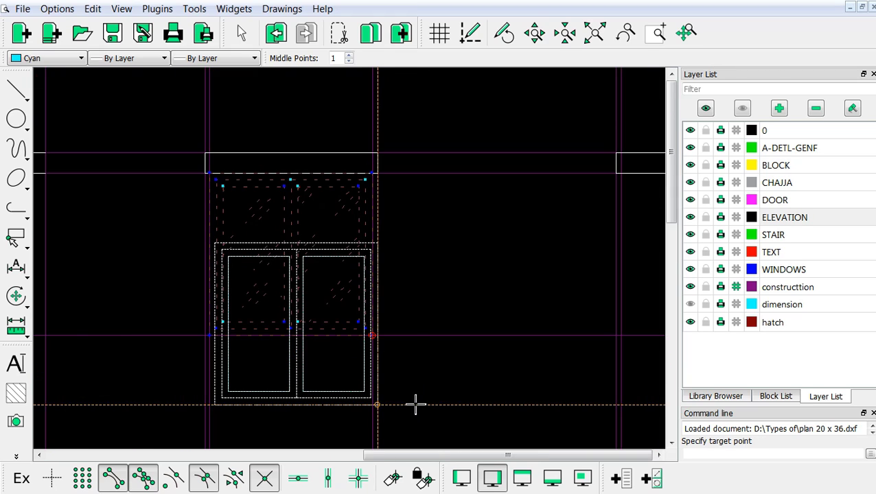
scroll(489, 285, "up", 6)
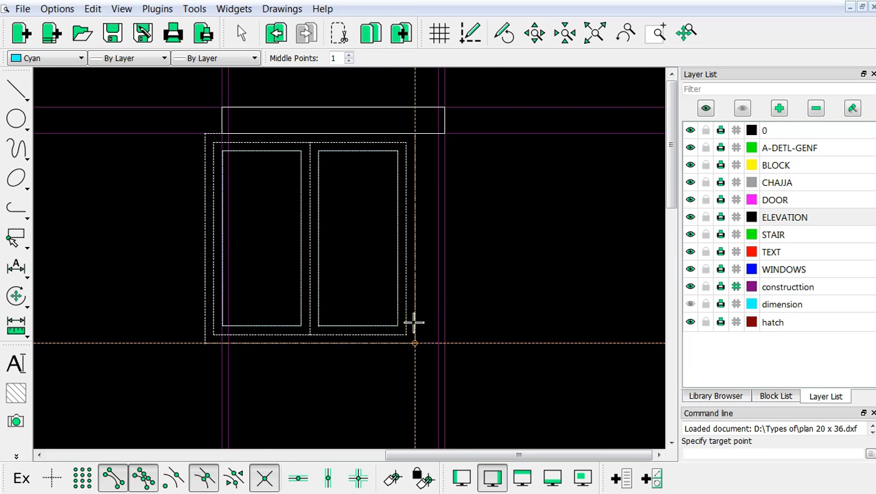
left_click(436, 335)
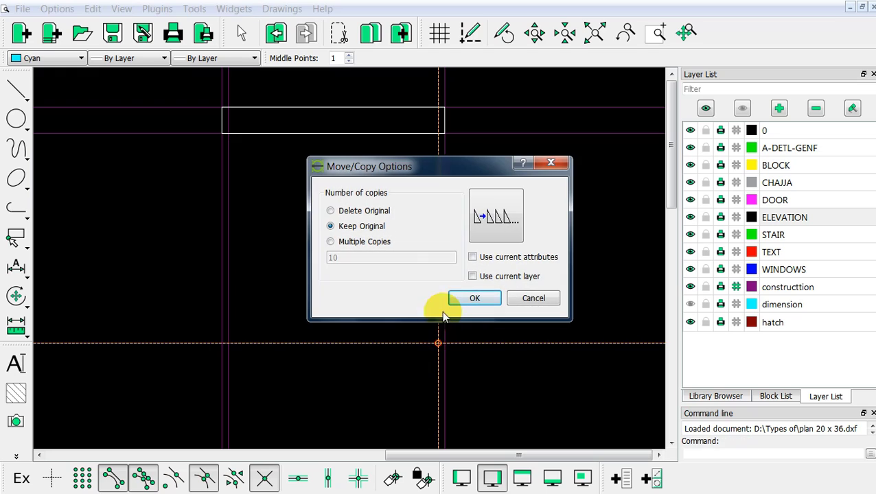
left_click(459, 299)
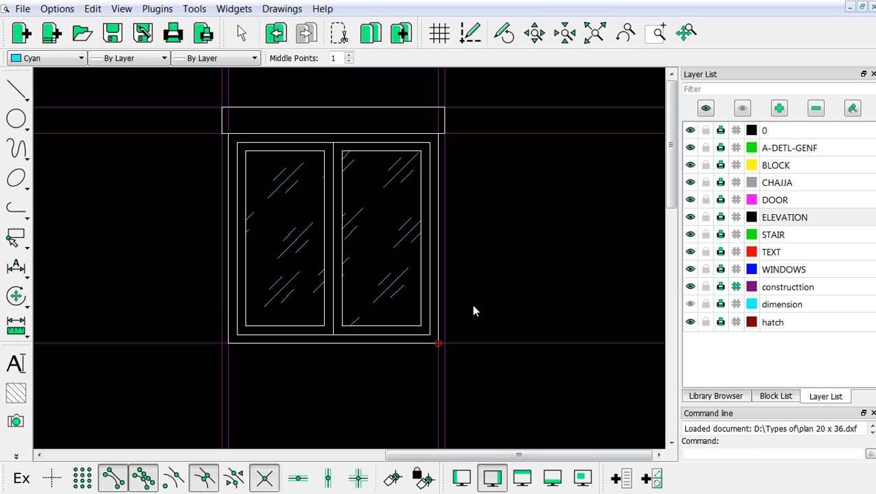
Step: Delete all the vertical construction lines projected between the ground floor plan and the elevation
scroll(441, 266, "down", 8)
scroll(363, 281, "up", 3)
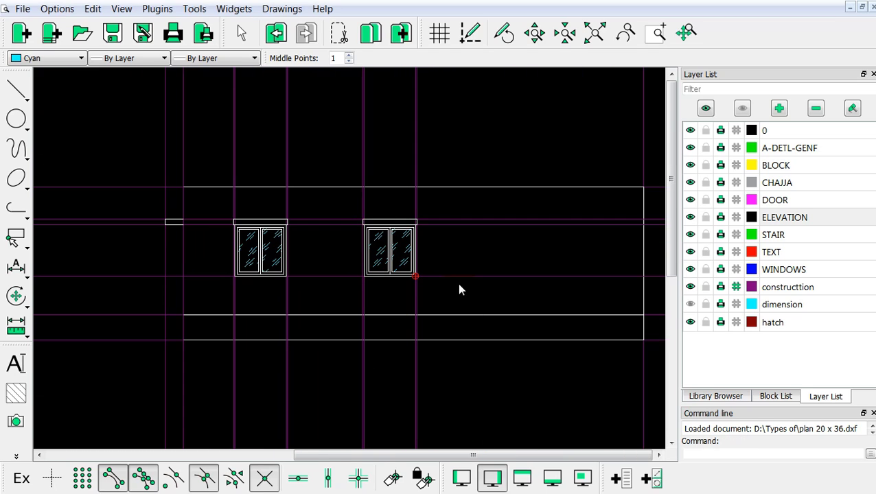
scroll(441, 268, "down", 4)
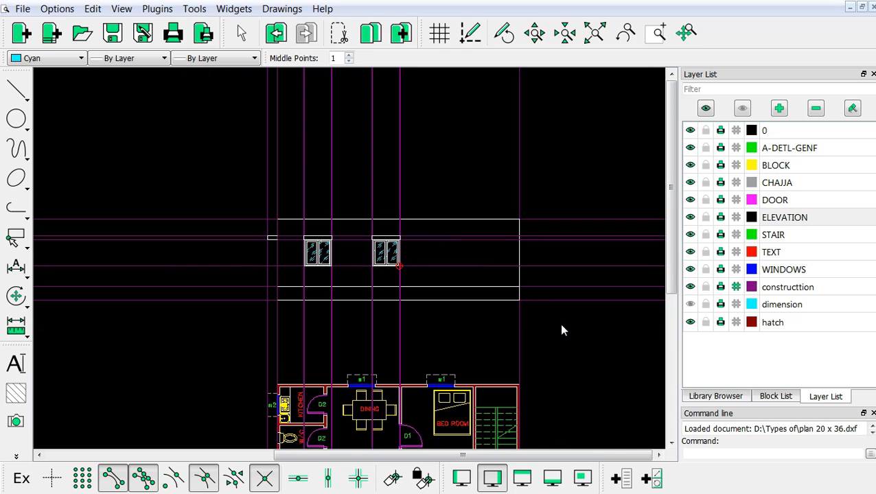
left_click(577, 352)
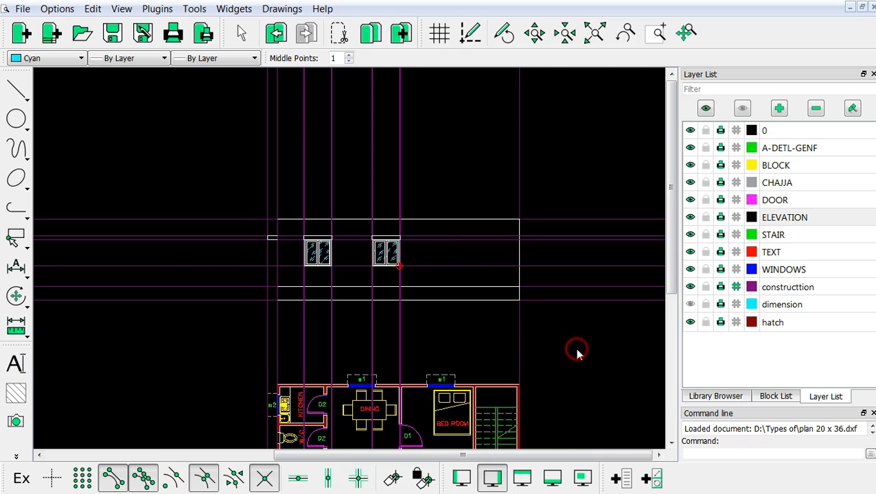
left_click(241, 327)
key("Delete")
Step: Delete the horizontal construction lines running across the elevation
scroll(506, 338, "down", 3)
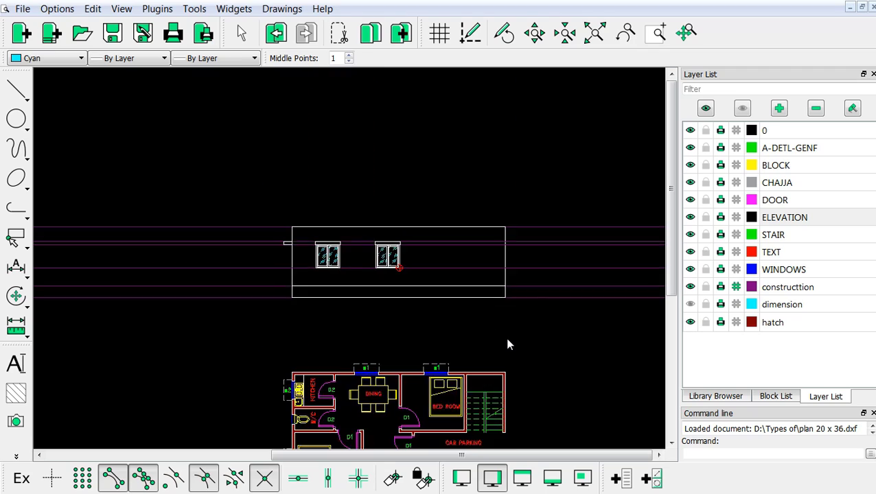
left_click_drag(548, 324, 543, 211)
key("Delete")
scroll(444, 246, "up", 4)
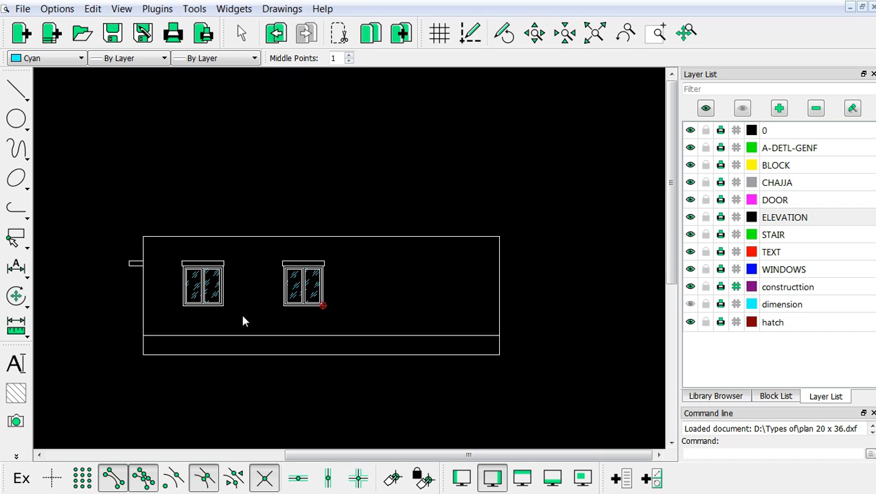
Step: Make constructtion the active layer and set the drawing colour to By Layer for work on the first floor plan
scroll(242, 314, "down", 5)
scroll(435, 194, "up", 5)
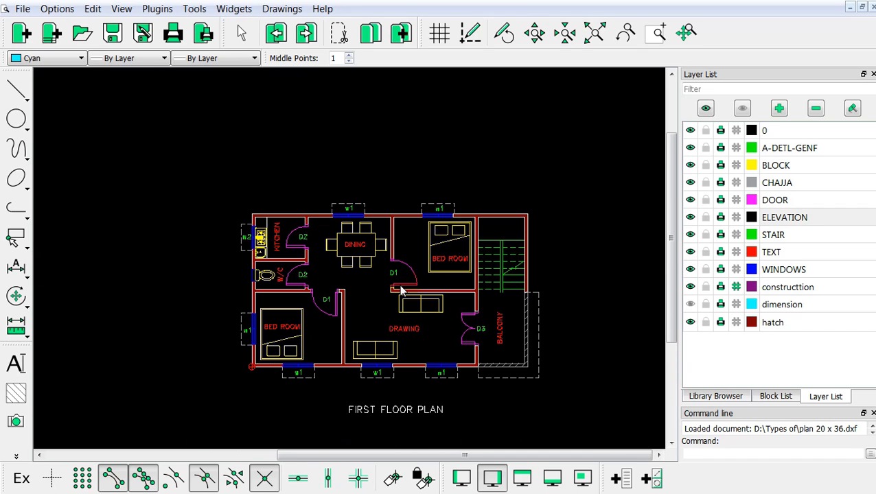
scroll(441, 350, "down", 2)
scroll(299, 219, "up", 3)
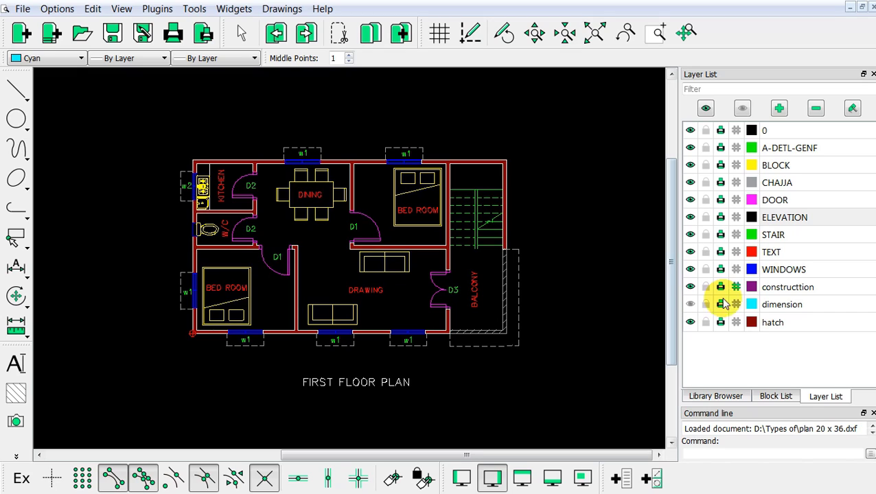
left_click(761, 287)
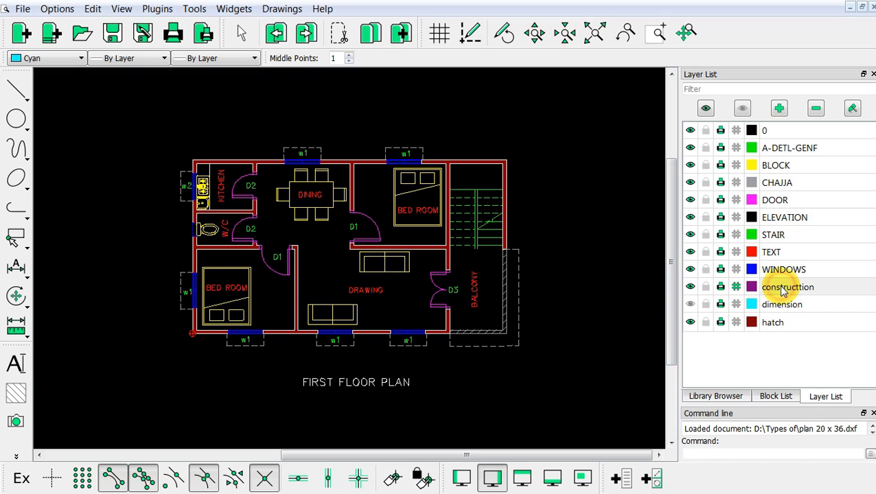
left_click(64, 63)
left_click(53, 70)
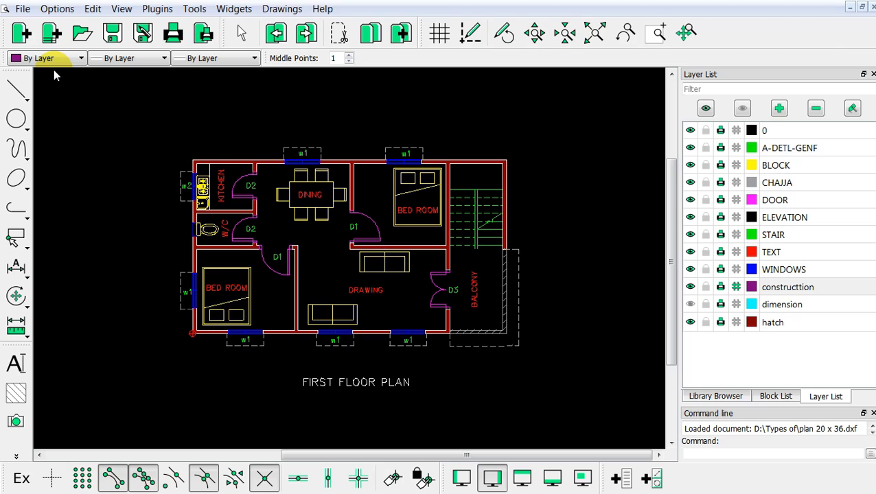
Step: Project vertical construction lines from the first floor plan's left wall corner, drawing-room wall corner, balcony outer corner and dashed balcony projection edge
right_click(103, 150)
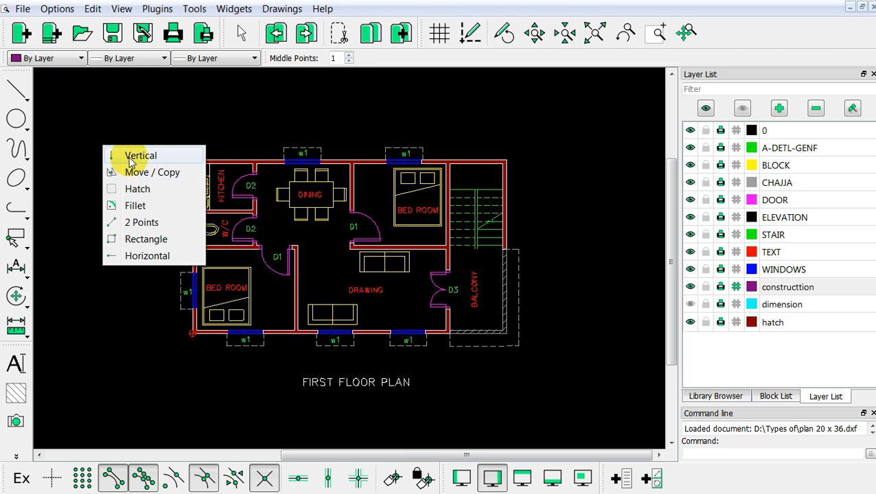
left_click(132, 155)
scroll(237, 372, "up", 4)
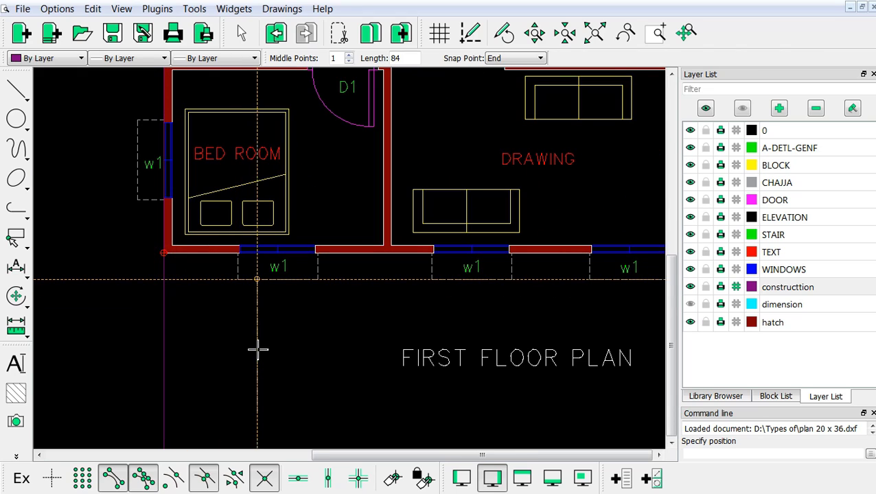
scroll(479, 306, "down", 4)
scroll(537, 280, "up", 3)
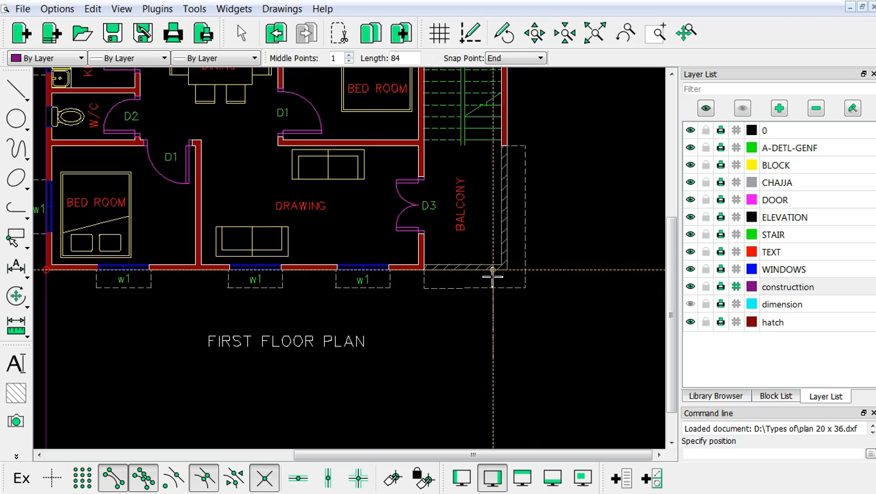
scroll(505, 272, "up", 3)
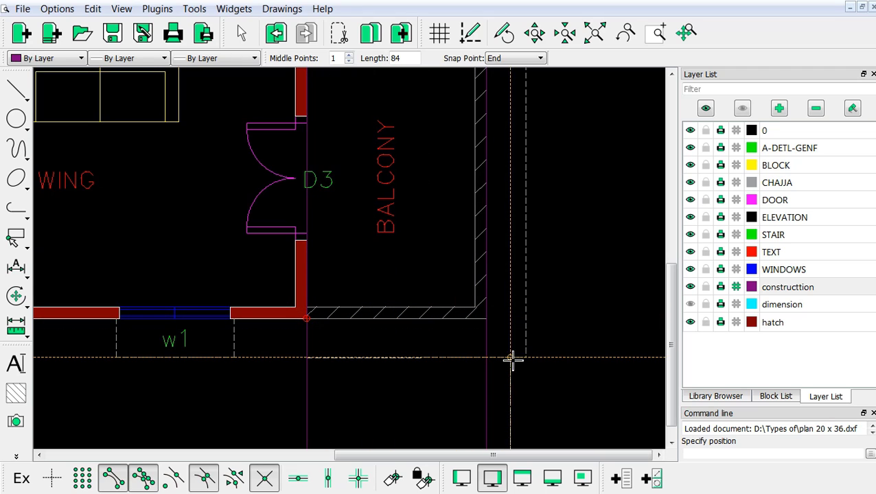
scroll(555, 337, "down", 5)
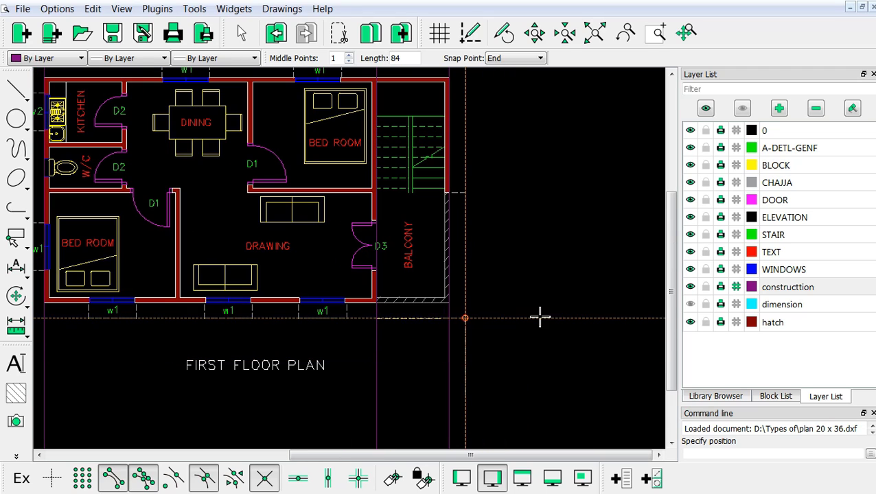
scroll(369, 284, "down", 3)
key("Escape")
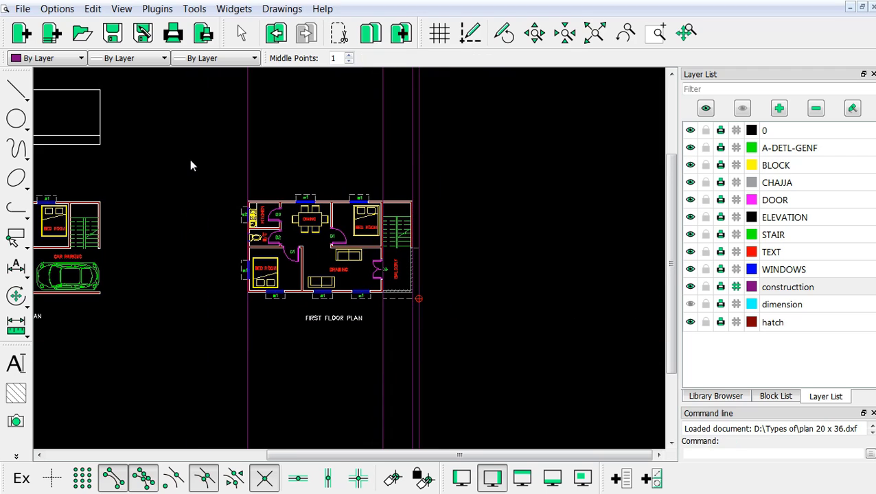
Step: Draw a horizontal construction line from the lower right corner of the ground floor elevation across the first floor plan's vertical projections
right_click(196, 152)
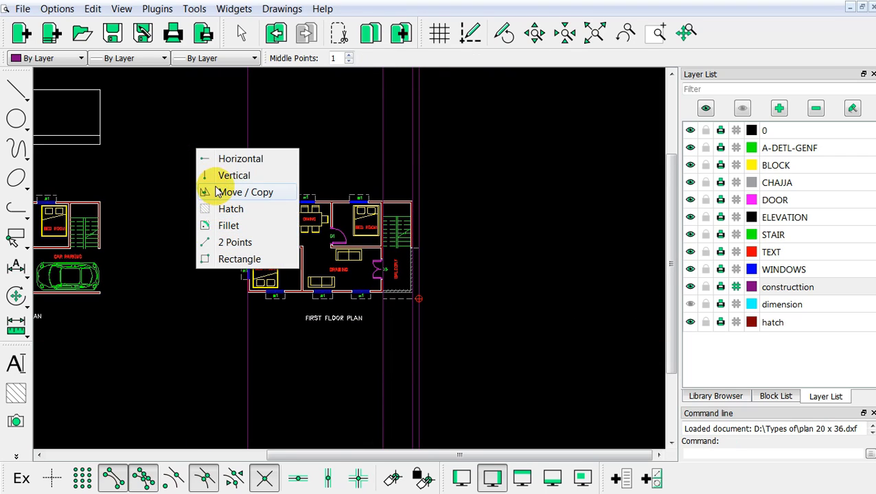
left_click(218, 162)
scroll(112, 114, "up", 5)
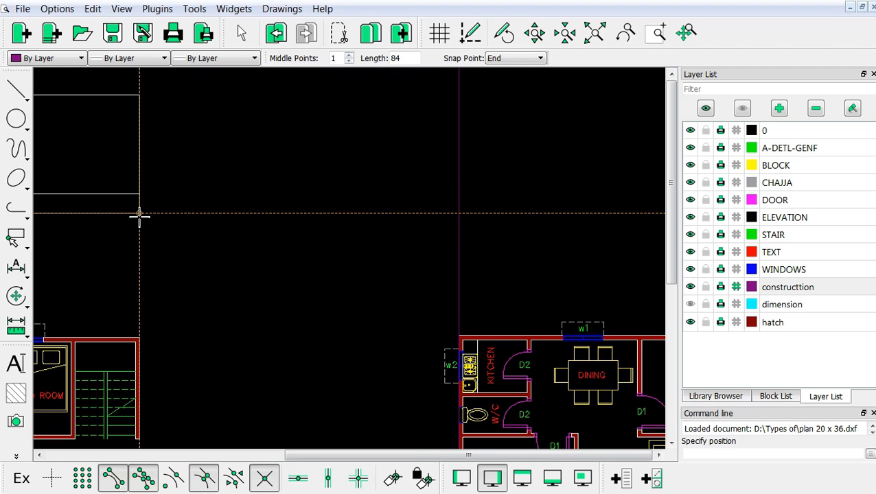
left_click(139, 217)
scroll(332, 248, "down", 4)
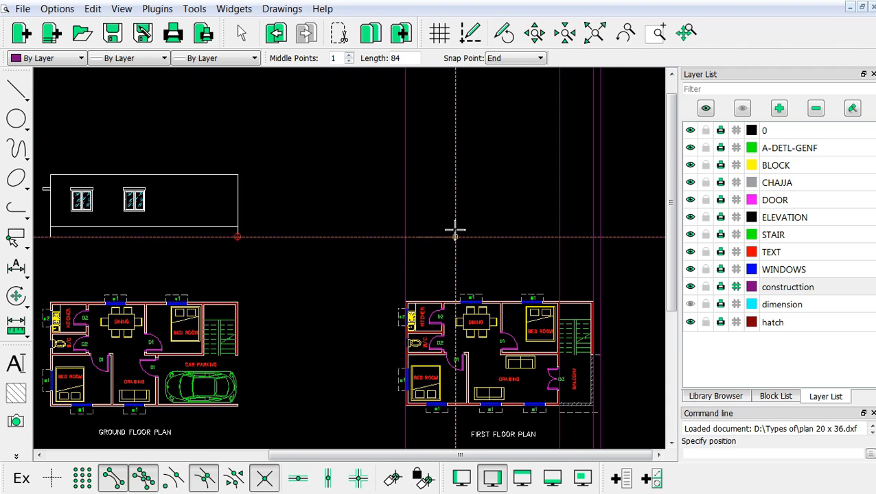
key("Escape")
Step: Offset the horizontal construction line upward by 10' above the first floor plan
scroll(495, 210, "down", 3)
scroll(394, 244, "up", 4)
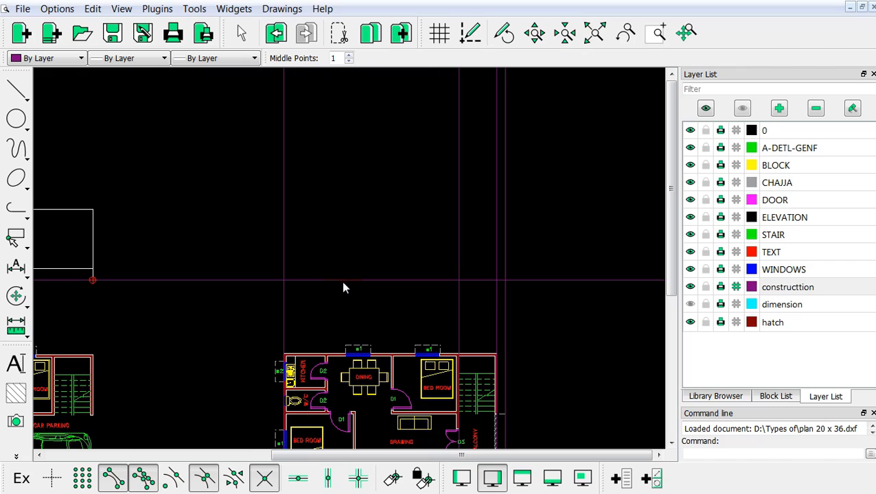
type("o")
key("Return")
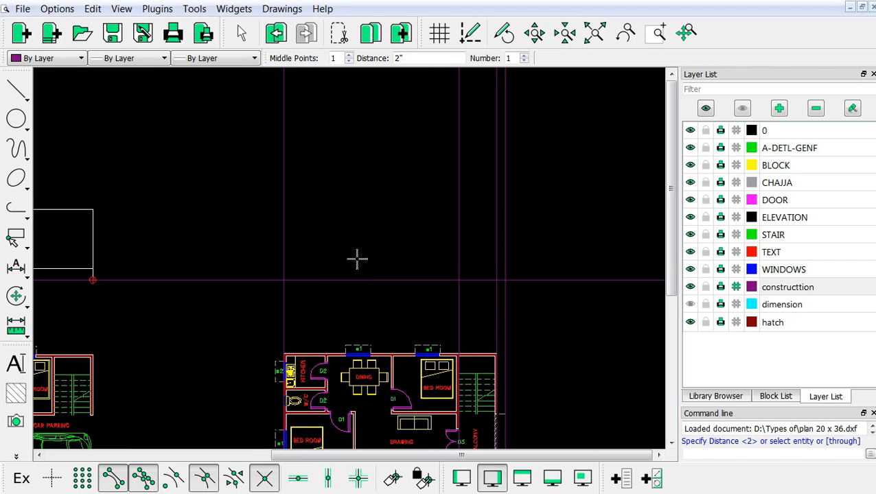
double_click(401, 58)
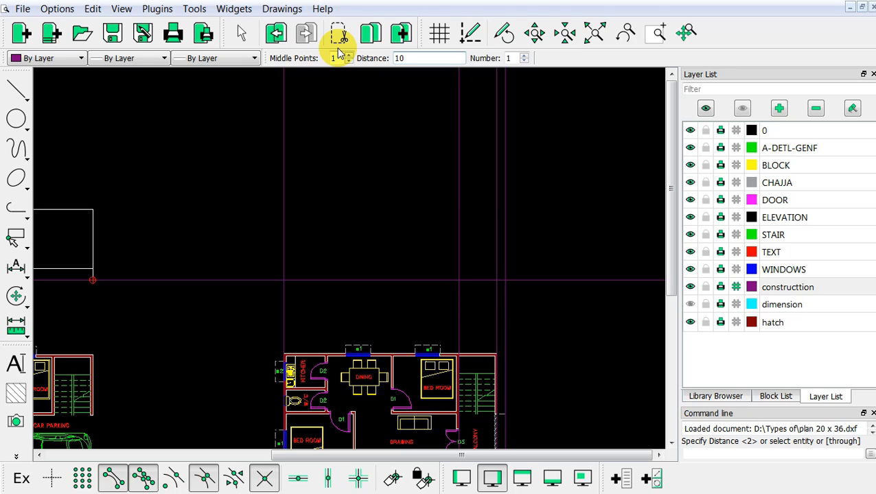
type("10'")
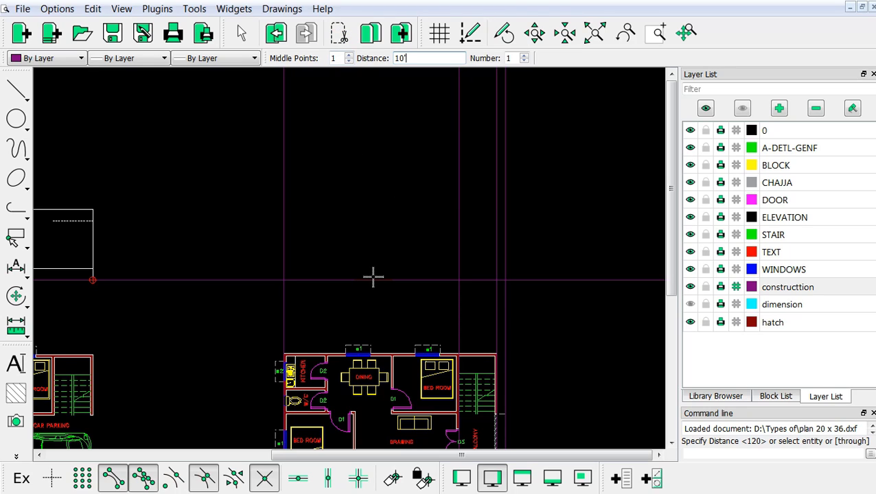
left_click(373, 276)
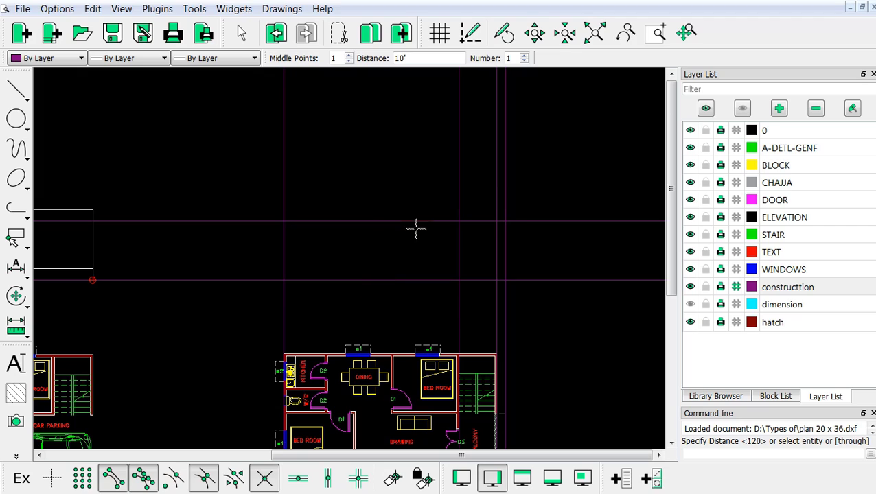
right_click(539, 236)
Step: On the ELEVATION layer, outline the first floor wall as a closed rectangle through the construction line intersections, from the left wall to the balcony-side wall
scroll(536, 247, "down", 1)
scroll(536, 247, "up", 2)
middle_click_drag(536, 247, 554, 219)
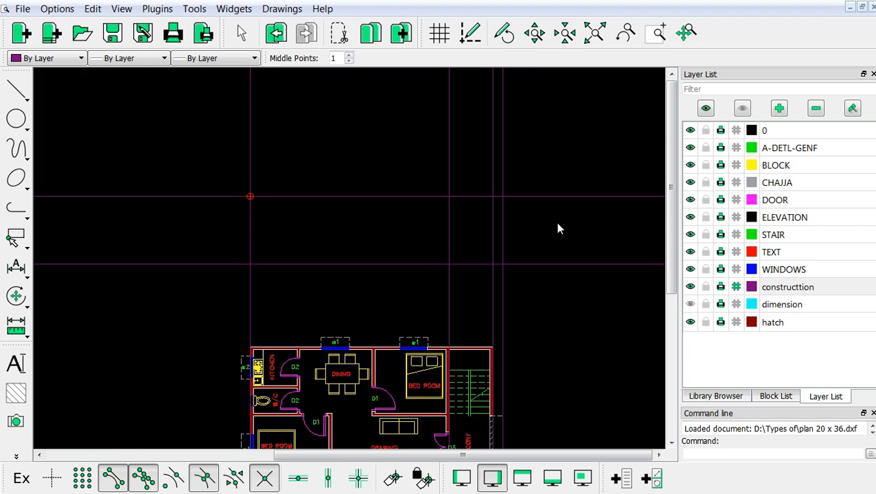
left_click(814, 219)
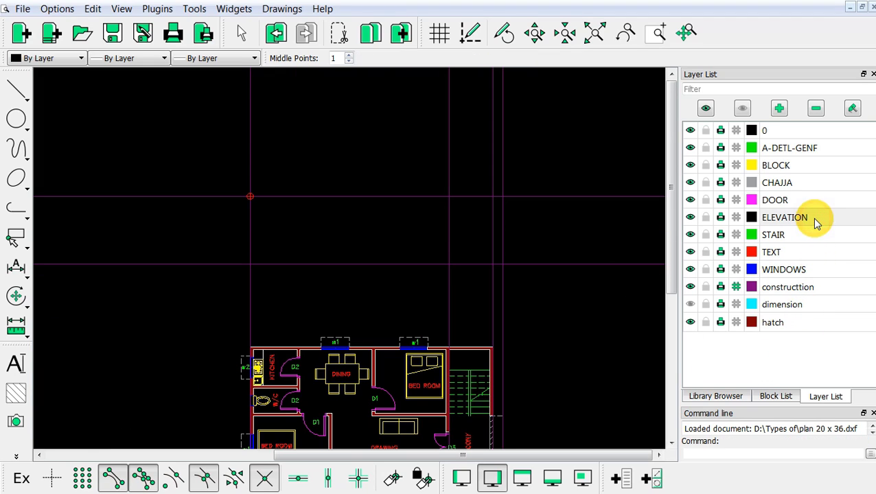
right_click(197, 138)
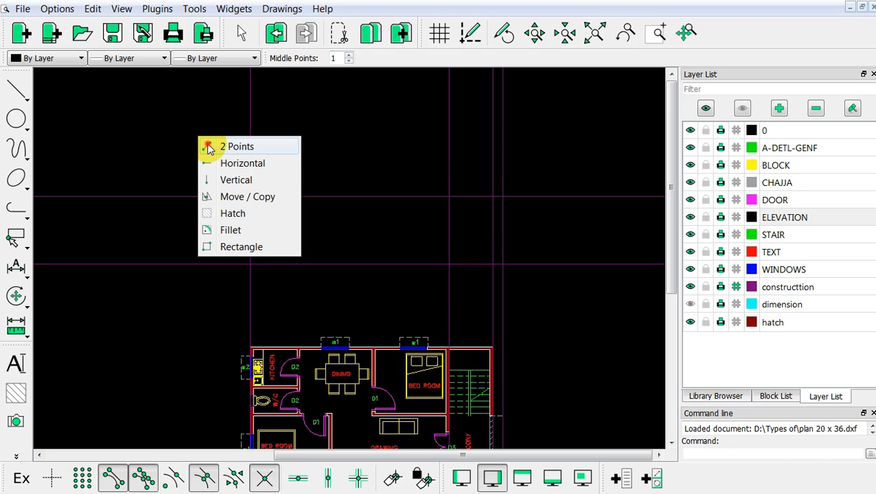
left_click(203, 146)
scroll(276, 178, "up", 2)
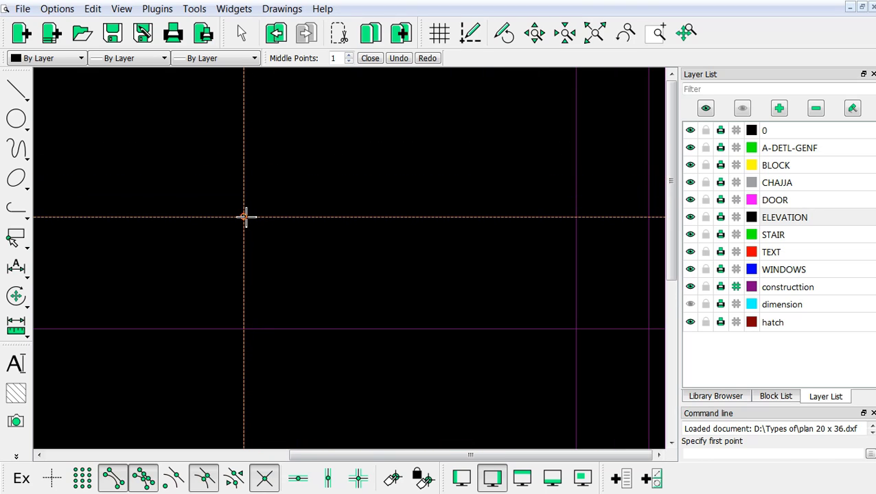
left_click(244, 217)
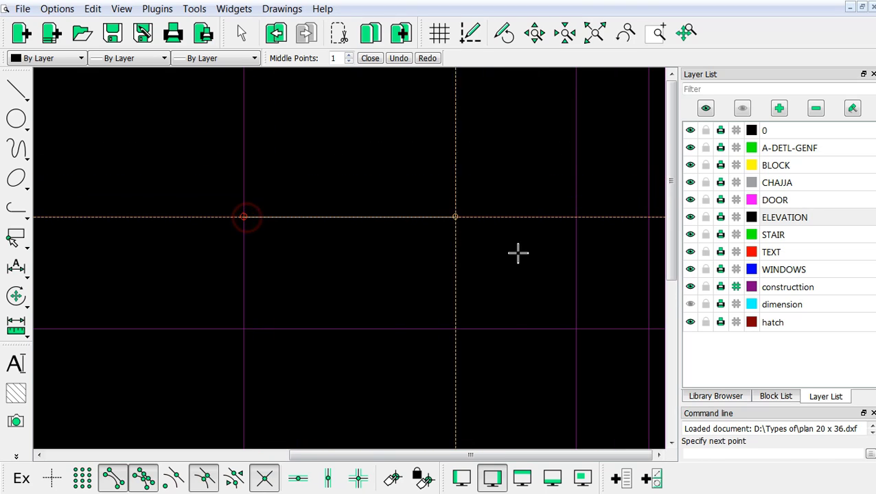
left_click(575, 217)
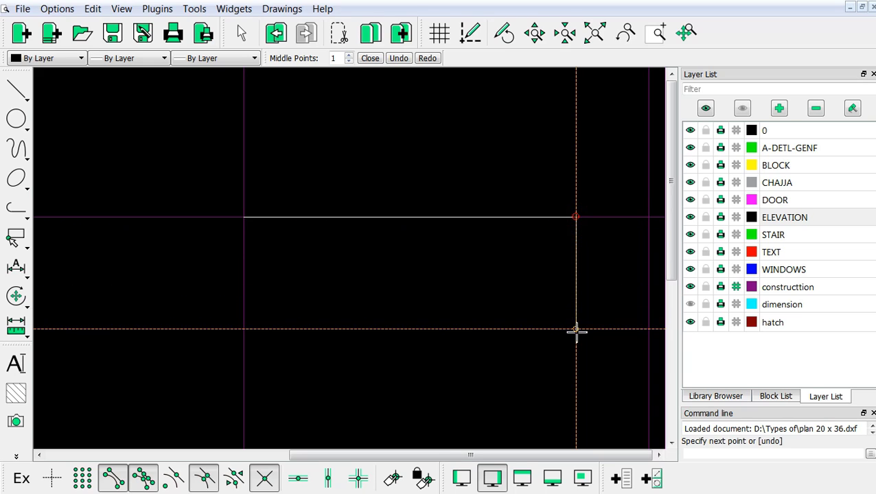
left_click(575, 330)
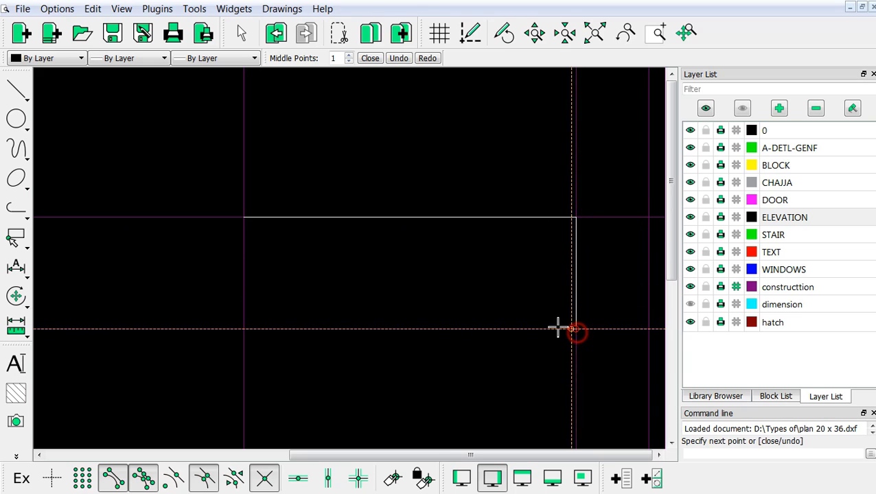
left_click(243, 330)
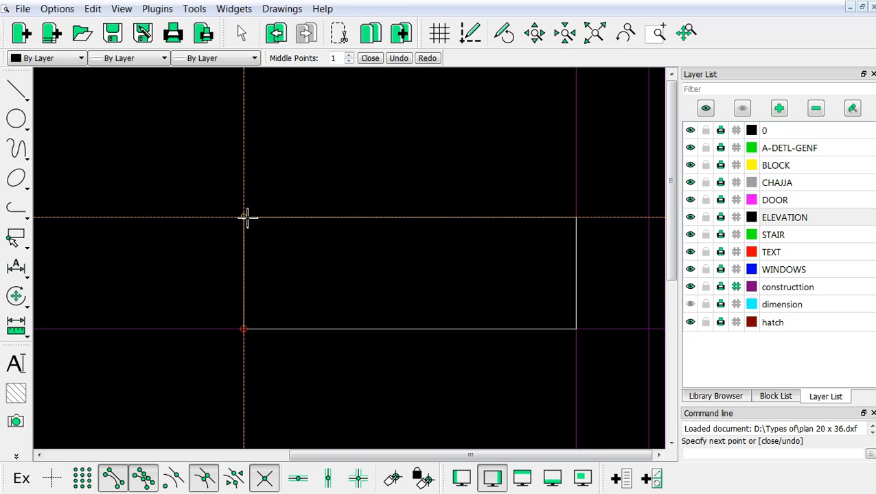
left_click(244, 217)
key("Escape")
Step: On the constructtion layer, project vertical lines from the outer edge of the left wall's window shade and the left edge of the lower bedroom window's shade
scroll(331, 252, "down", 4)
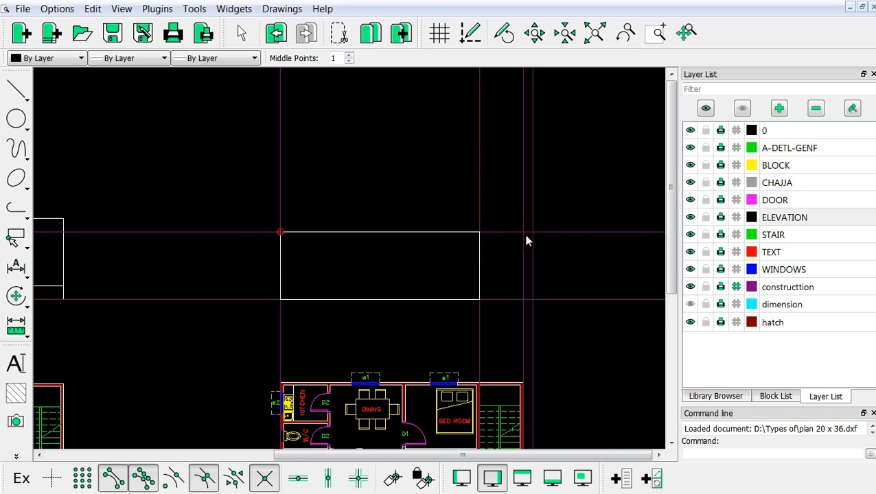
scroll(554, 226, "down", 3)
scroll(291, 322, "up", 6)
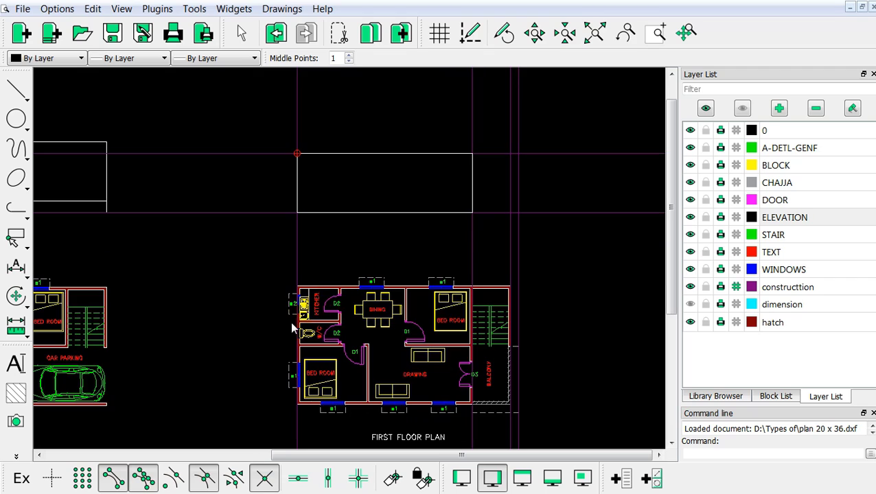
scroll(310, 172, "down", 5)
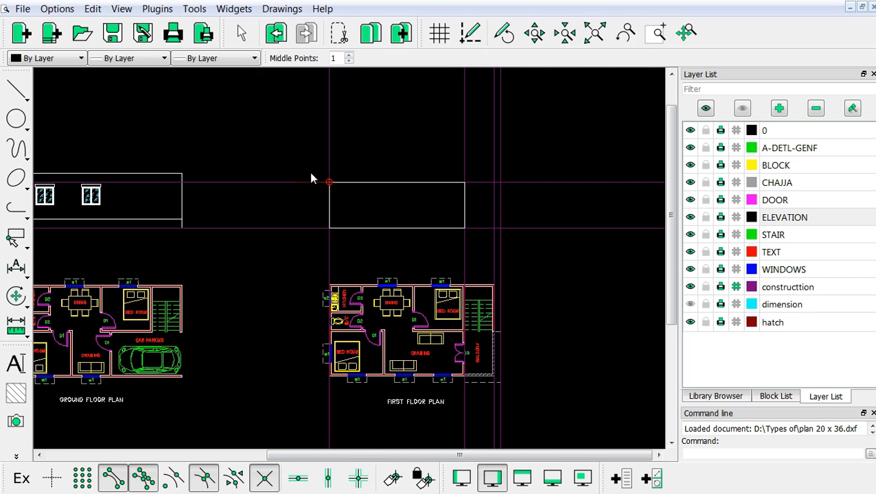
scroll(360, 371, "up", 2)
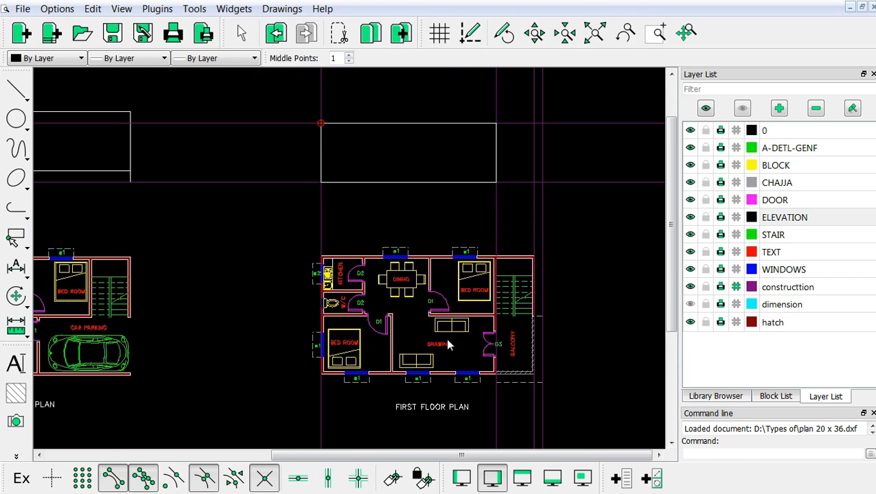
left_click(799, 287)
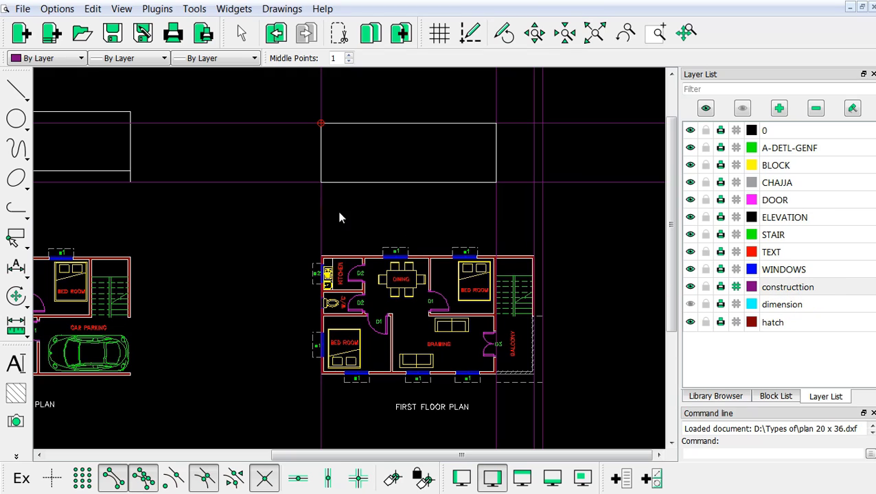
right_click(214, 223)
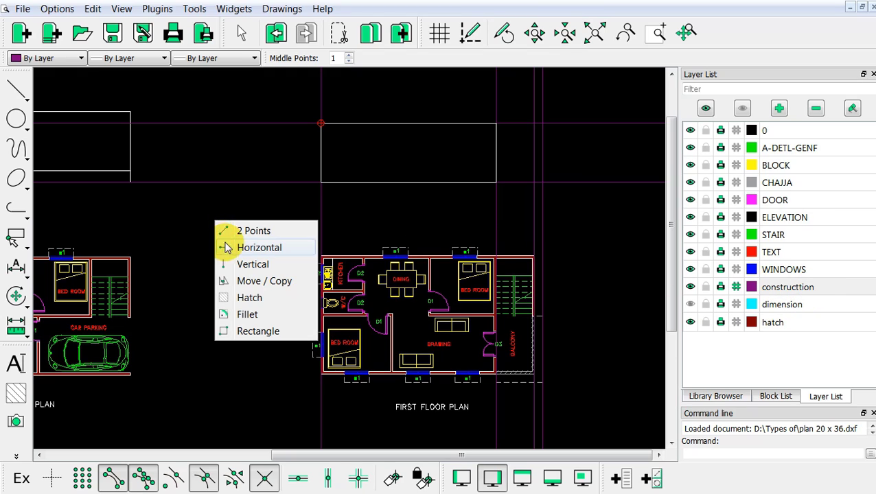
left_click(253, 264)
scroll(313, 407, "up", 3)
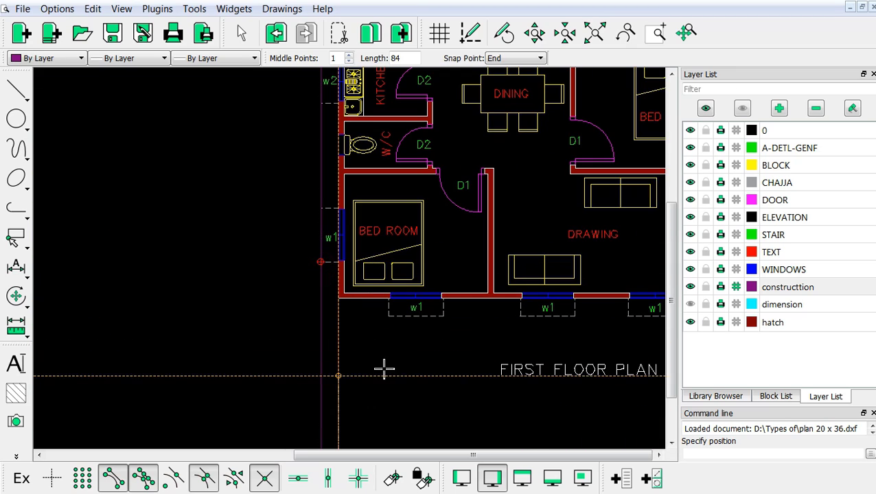
scroll(365, 385, "down", 3)
scroll(439, 329, "up", 5)
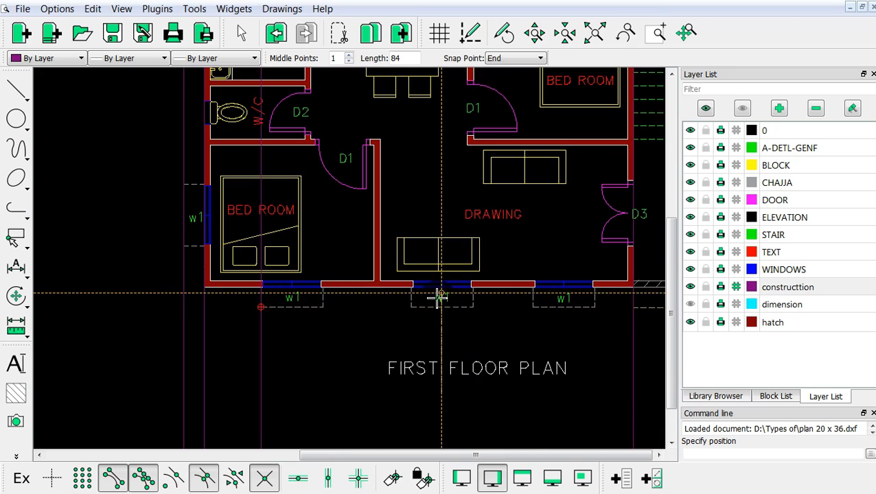
Step: Project vertical construction lines from both shade edges and both opening edges of the drawing room's left w1 window
left_click(363, 317)
scroll(394, 319, "down", 2)
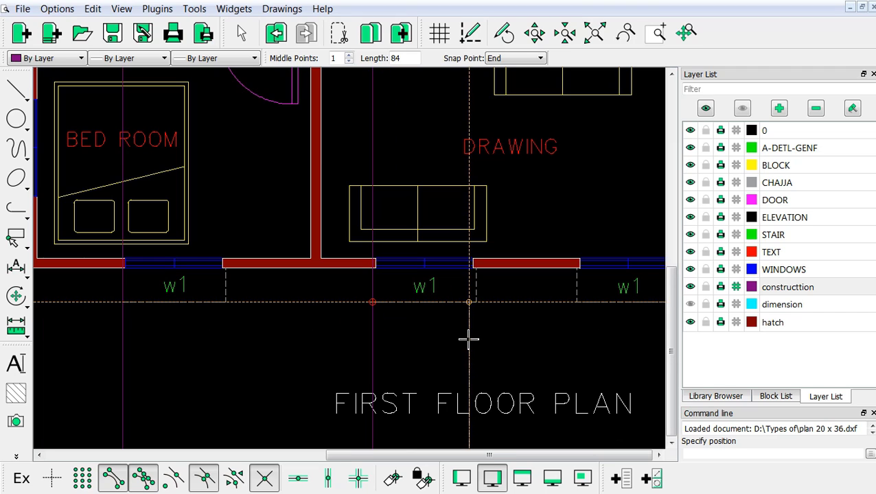
left_click(474, 318)
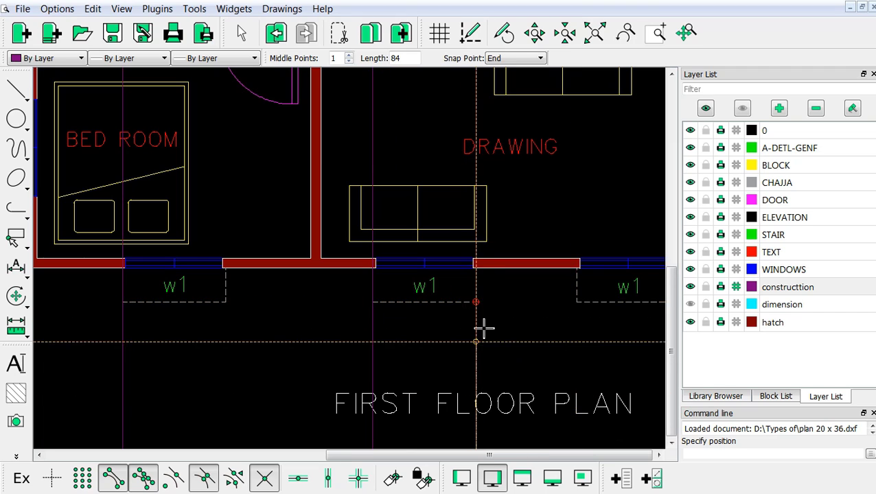
scroll(455, 296, "up", 2)
left_click(306, 252)
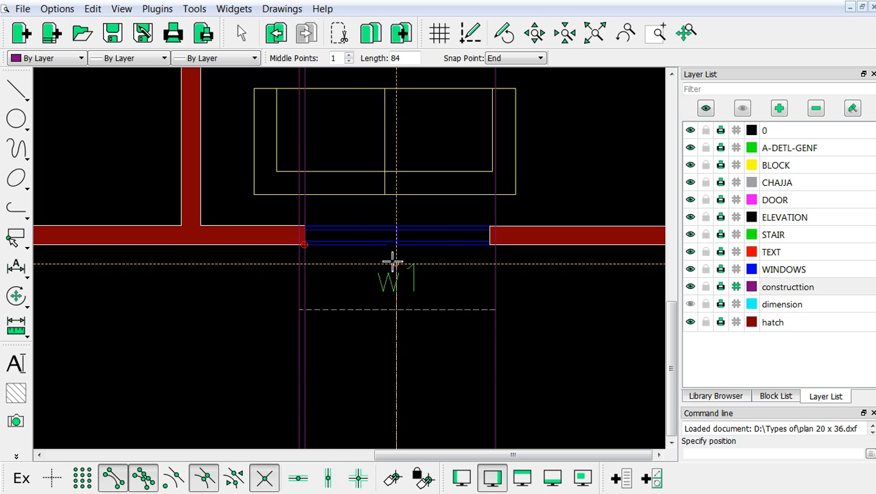
left_click(479, 245)
Step: Project vertical construction lines from both opening edges and the right shade edge of the lower bedroom's w1 window
scroll(544, 297, "down", 3)
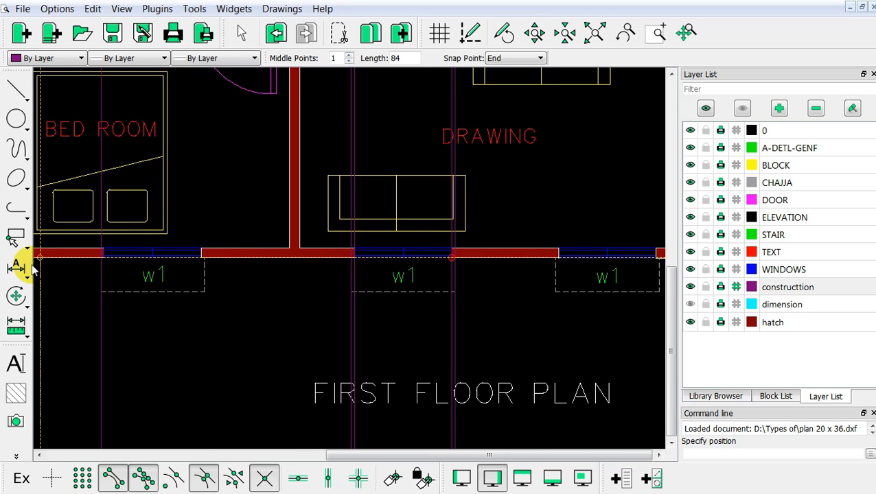
scroll(170, 248, "up", 5)
left_click(324, 265)
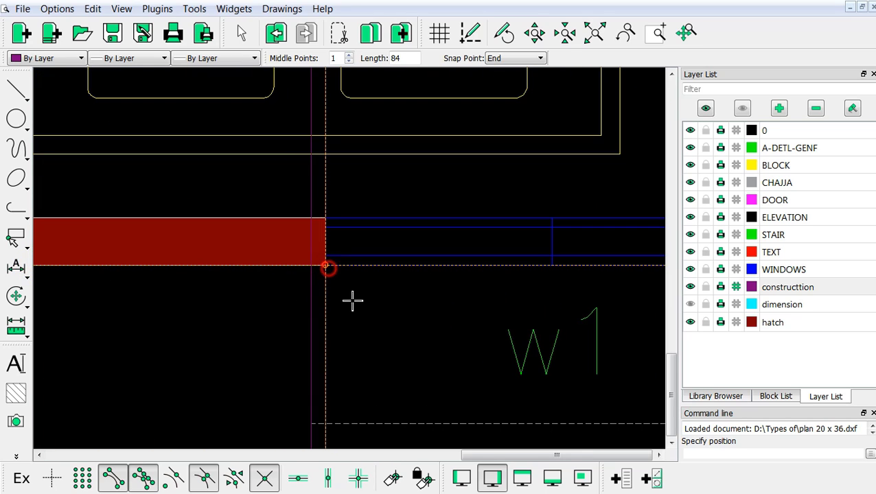
scroll(363, 302, "down", 3)
scroll(517, 289, "up", 2)
left_click(549, 274)
scroll(468, 348, "down", 5)
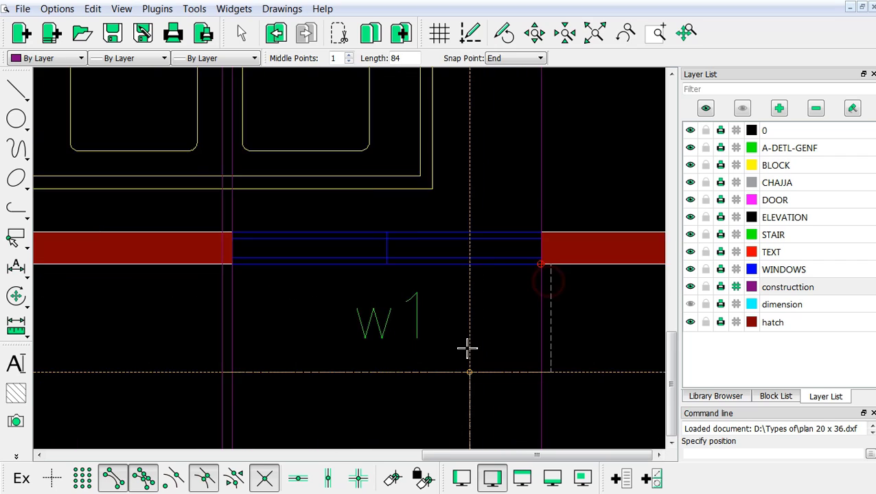
scroll(442, 275, "up", 2)
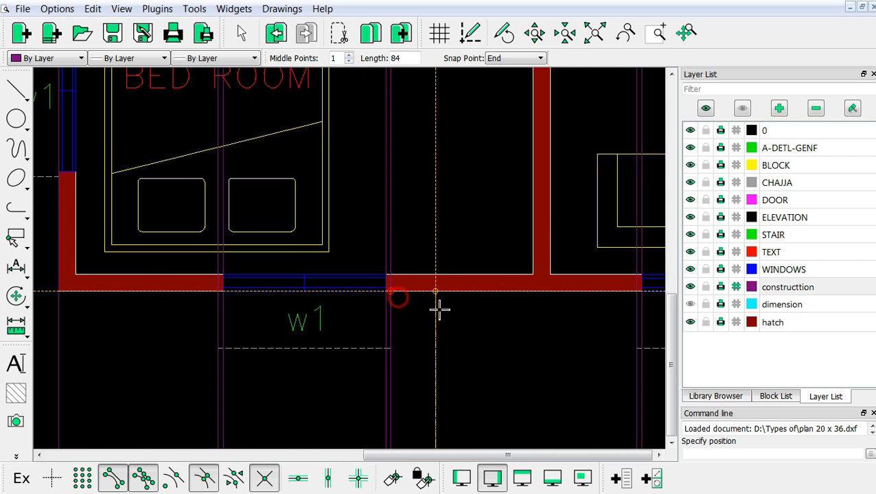
Step: Project vertical construction lines from both shade edges and both opening edges of the drawing room's right w1 window
scroll(426, 344, "down", 5)
scroll(597, 281, "up", 5)
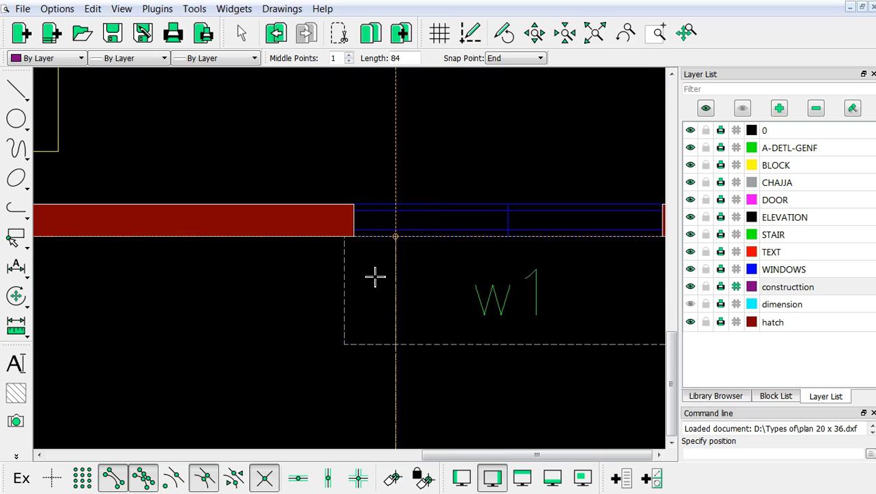
left_click(343, 240)
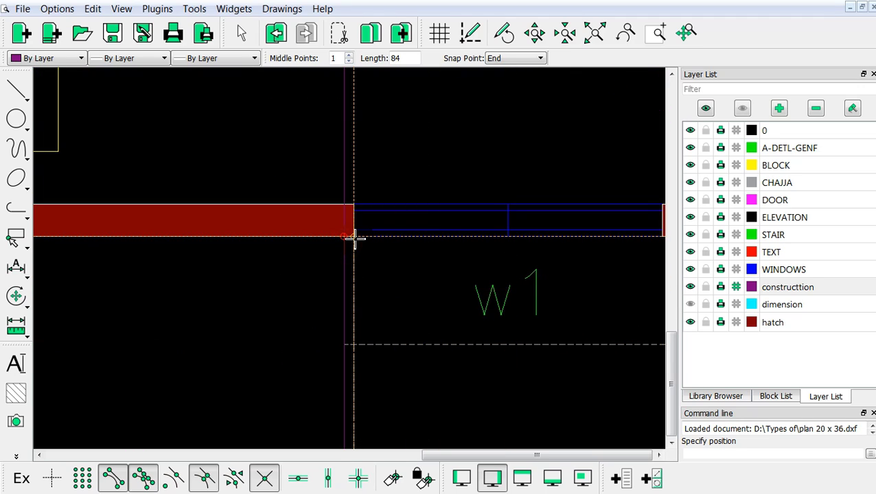
scroll(372, 348, "down", 5)
scroll(516, 278, "up", 5)
scroll(475, 261, "up", 3)
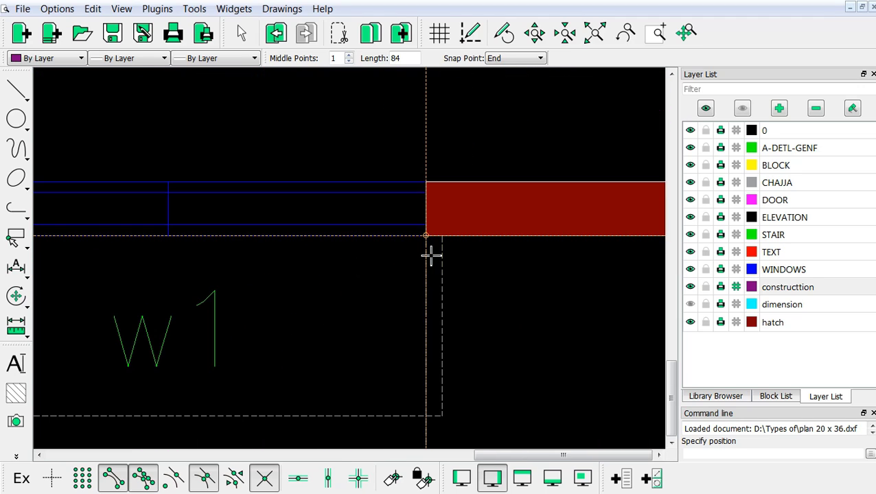
scroll(496, 305, "down", 8)
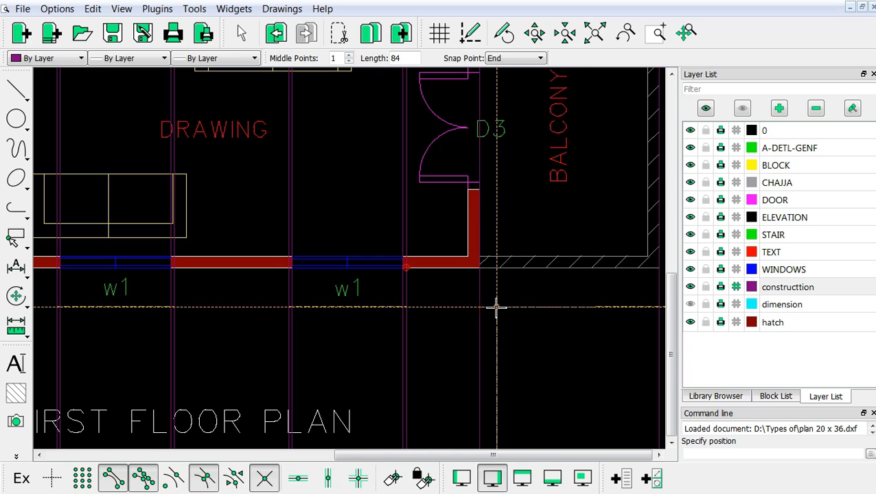
key("Escape")
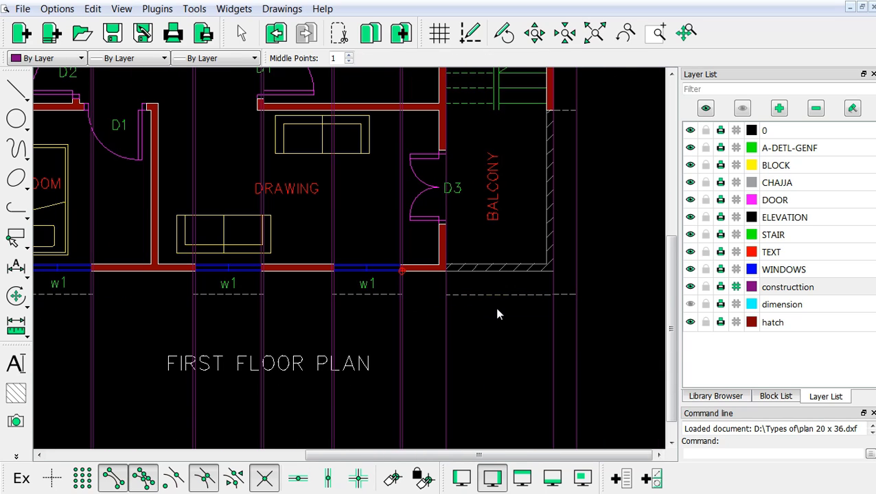
Step: Offset the horizontal construction line at the base of the first floor elevation upward by 3' for the window sills
scroll(501, 319, "down", 2)
scroll(230, 237, "down", 3)
scroll(231, 108, "up", 3)
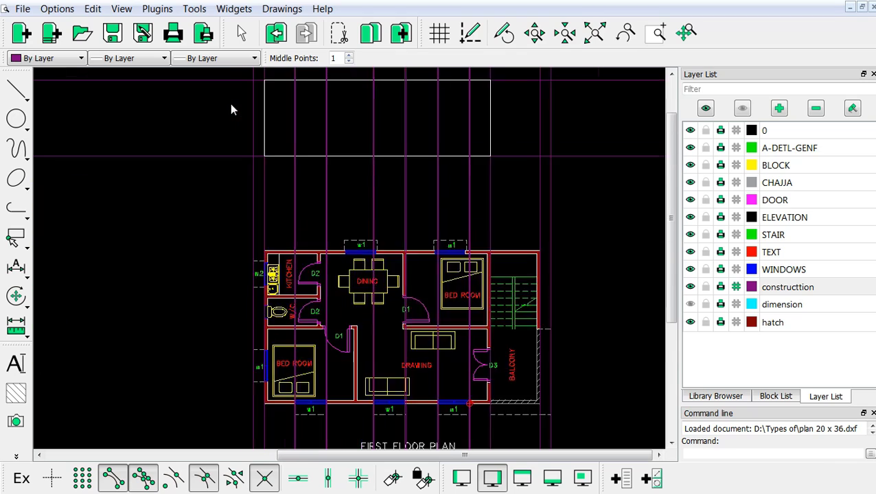
scroll(298, 120, "up", 3)
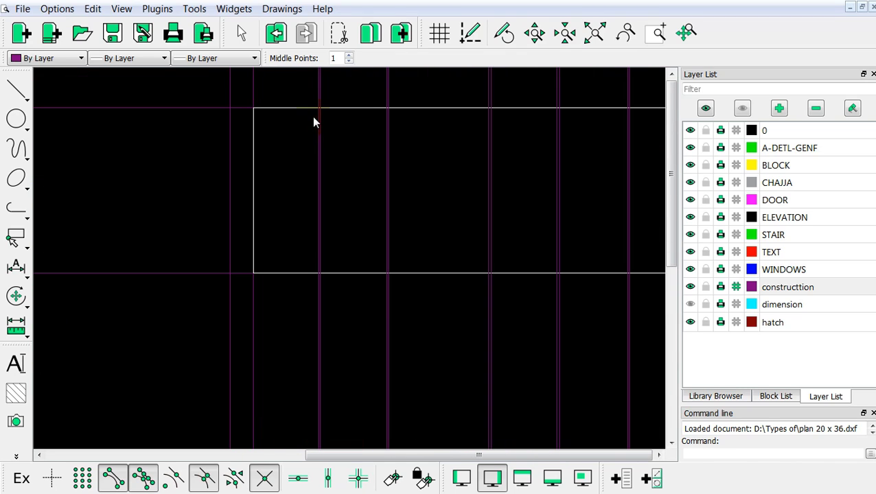
scroll(336, 206, "down", 1)
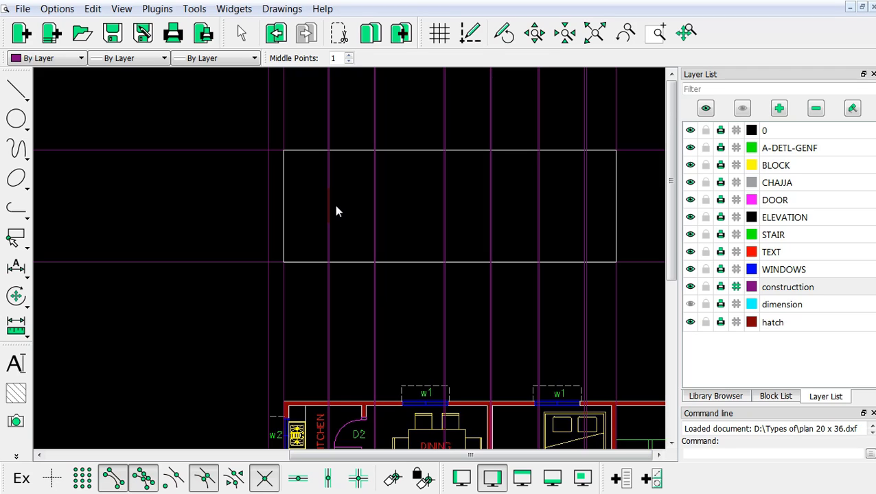
key("Return")
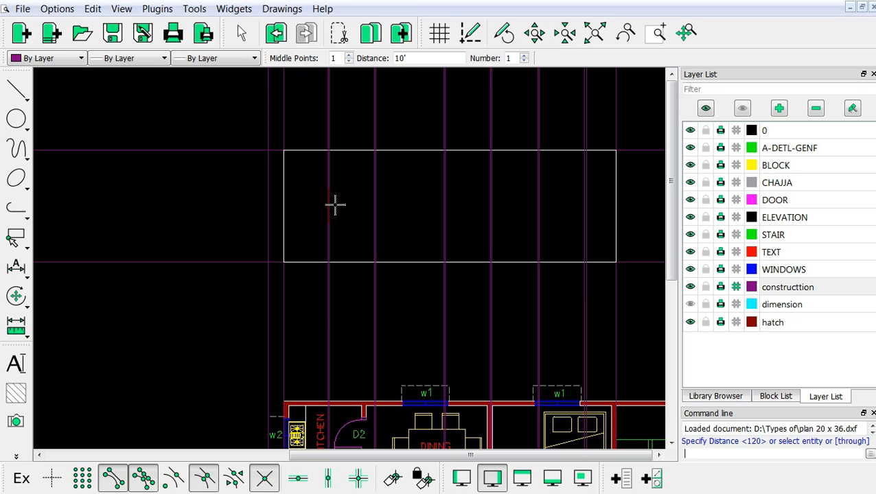
left_click(404, 61)
double_click(400, 59)
key("Return")
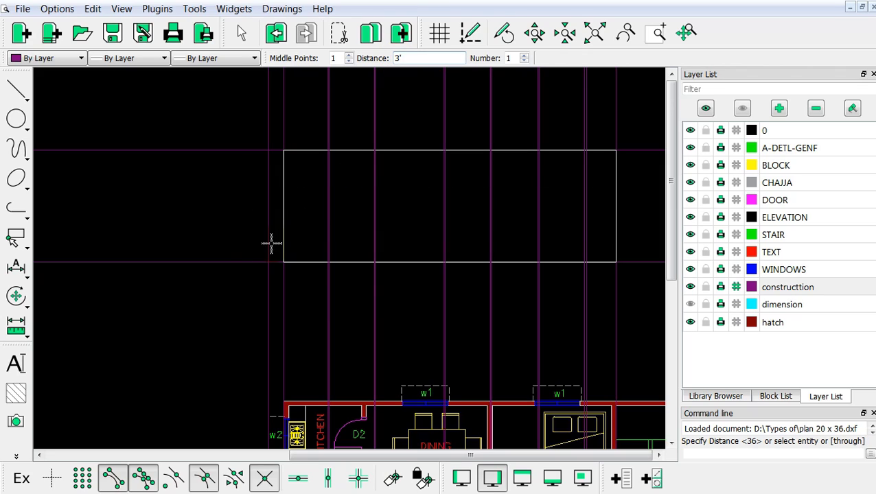
left_click(203, 261)
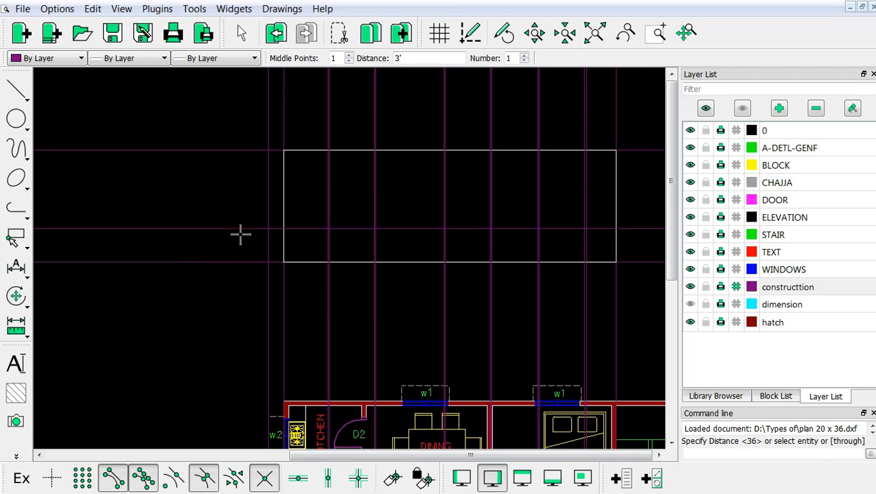
Step: Offset the horizontal sill construction line upward by 4' to mark the tops of the first floor windows
scroll(245, 222, "up", 2)
scroll(248, 234, "down", 2)
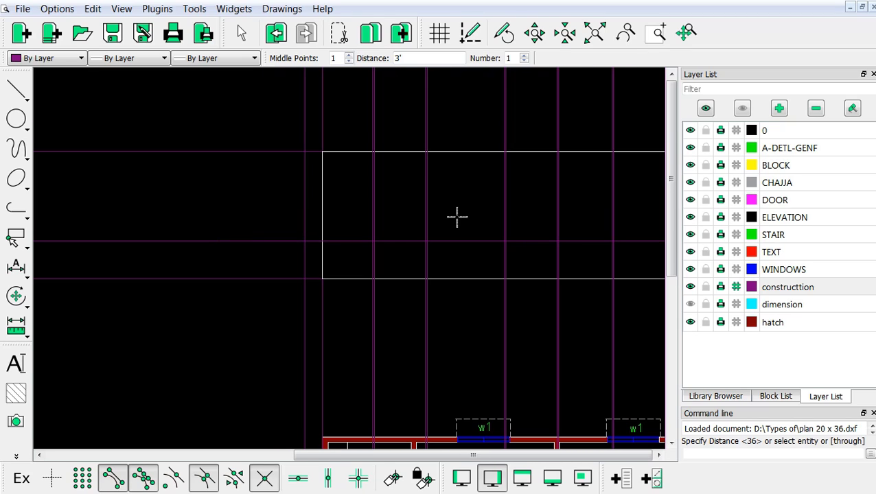
left_click(401, 59)
double_click(396, 58)
type("4")
scroll(265, 218, "down", 3)
Step: Offset the horizontal window-top construction line upward by 6" for the shade thickness
left_click(396, 59)
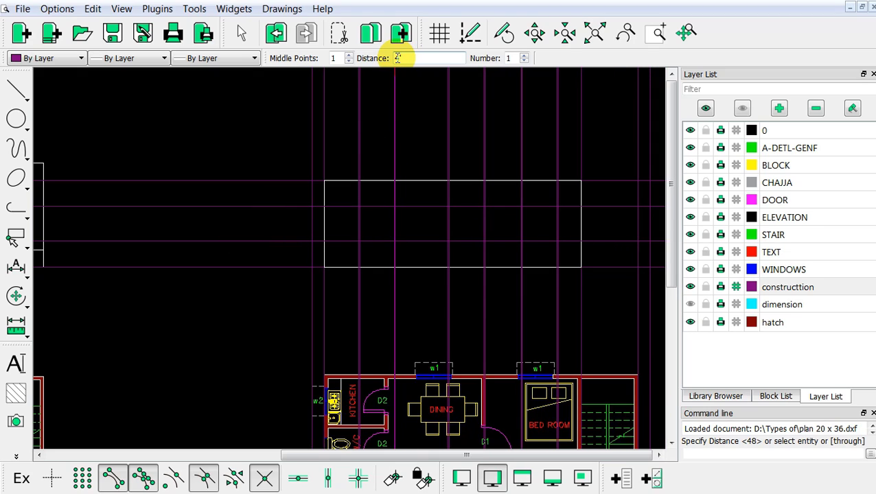
left_click_drag(402, 58, 378, 58)
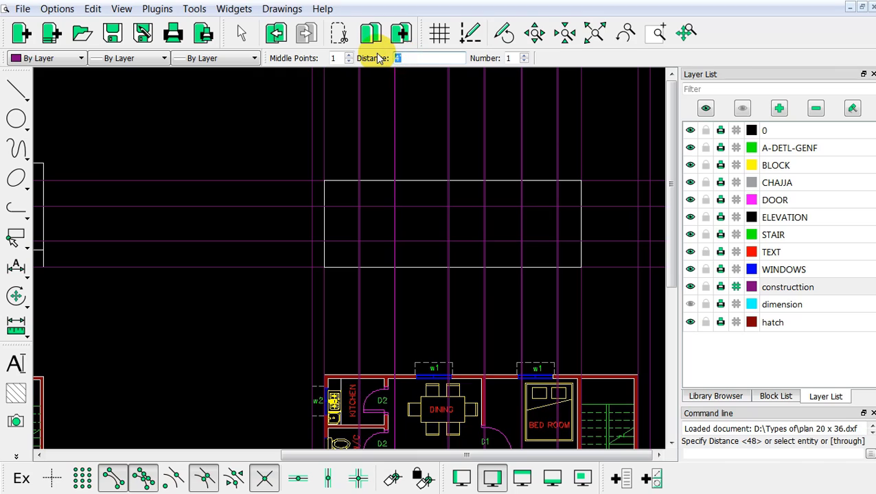
type("6'")
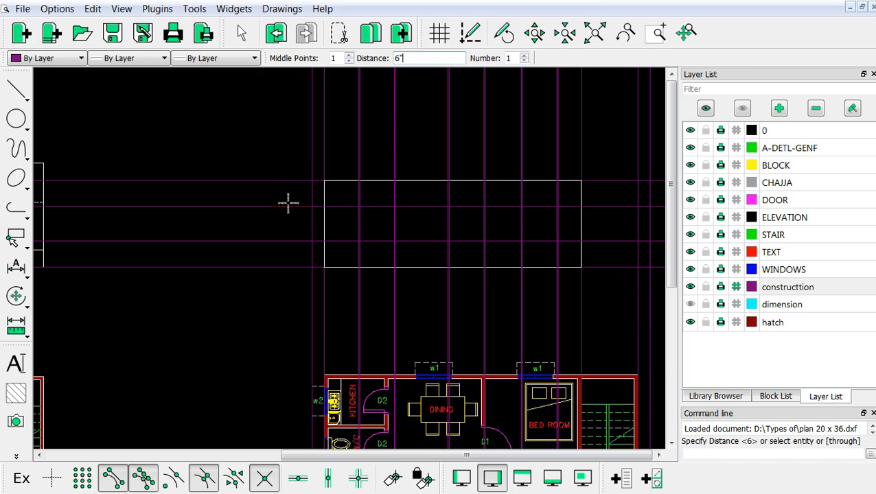
left_click(288, 202)
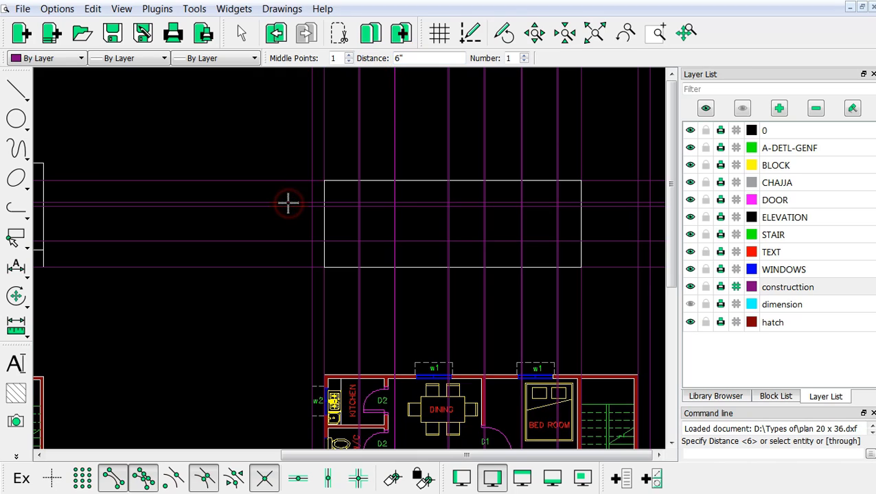
right_click(343, 186)
Step: On the ELEVATION layer, outline the left wall's projecting window shade between the 6" apart construction lines, from the wall edge outward
scroll(343, 192, "up", 2)
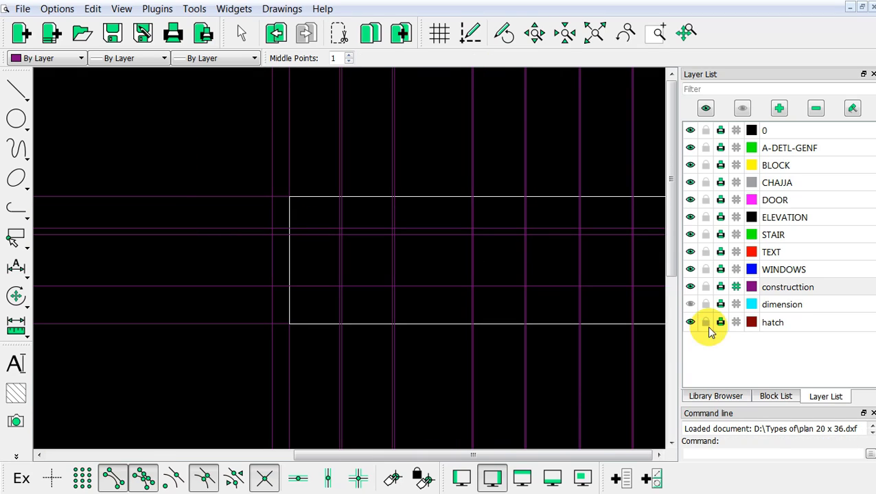
left_click(780, 217)
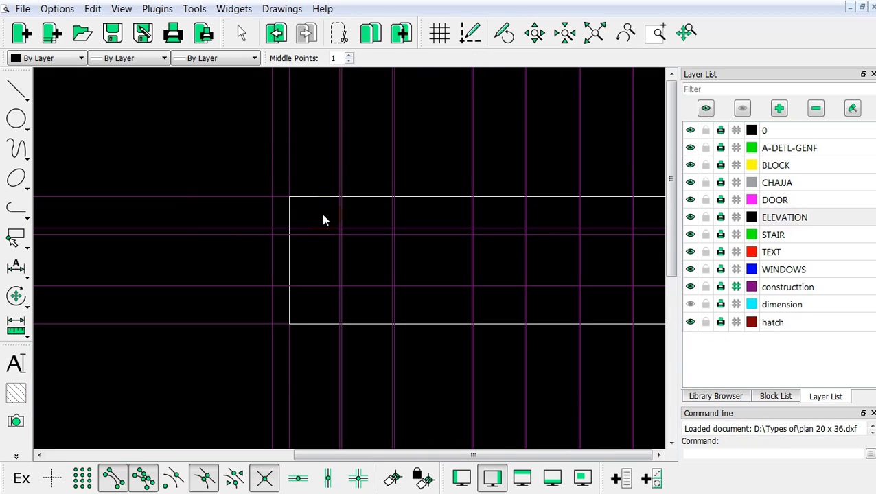
scroll(323, 220, "up", 2)
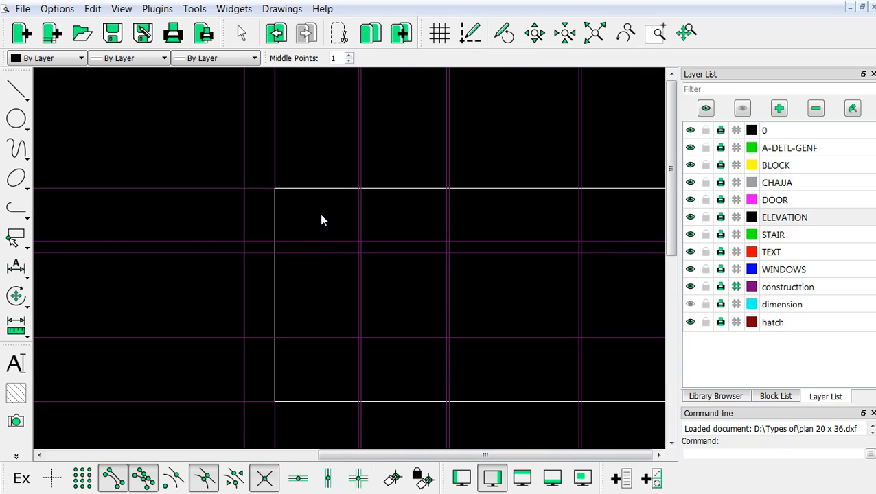
right_click(177, 140)
left_click(197, 160)
scroll(261, 256, "up", 2)
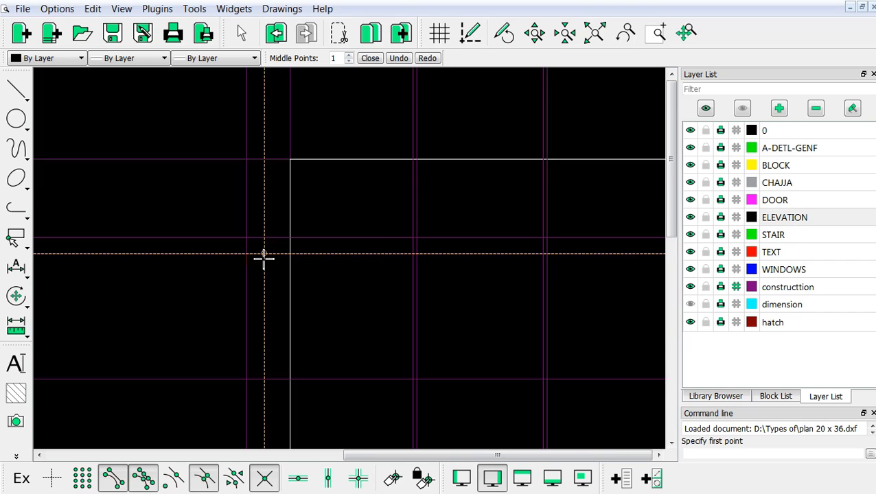
scroll(264, 258, "up", 2)
left_click(300, 234)
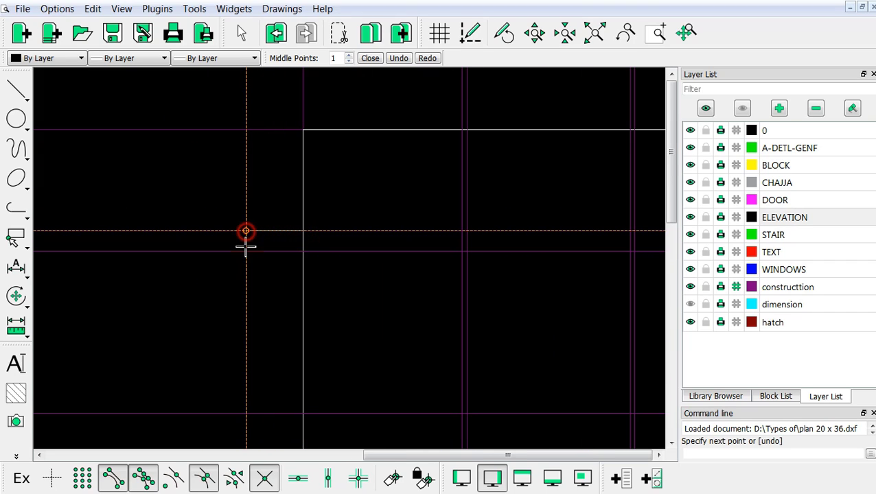
left_click(245, 240)
left_click(246, 250)
left_click(299, 252)
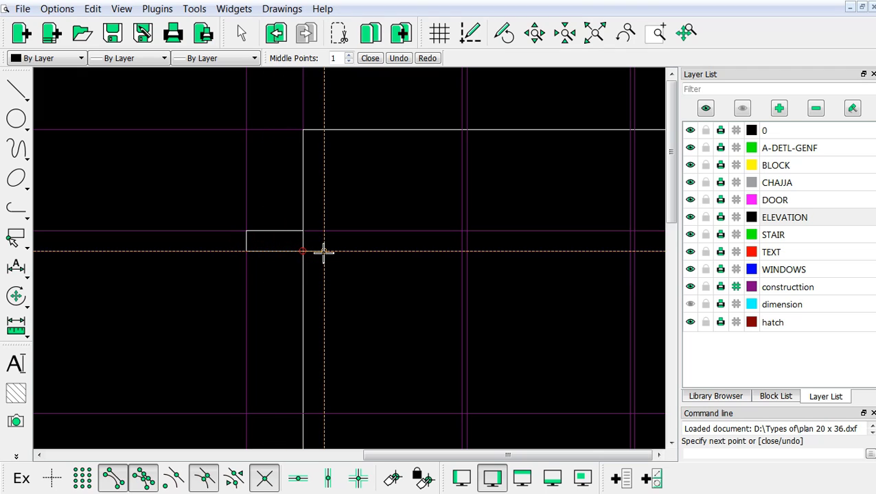
right_click(322, 255)
Step: Outline the shade above the lower bedroom window as a closed rectangle through the outer shade construction line intersections
scroll(372, 197, "down", 5)
scroll(458, 188, "up", 4)
right_click(311, 209)
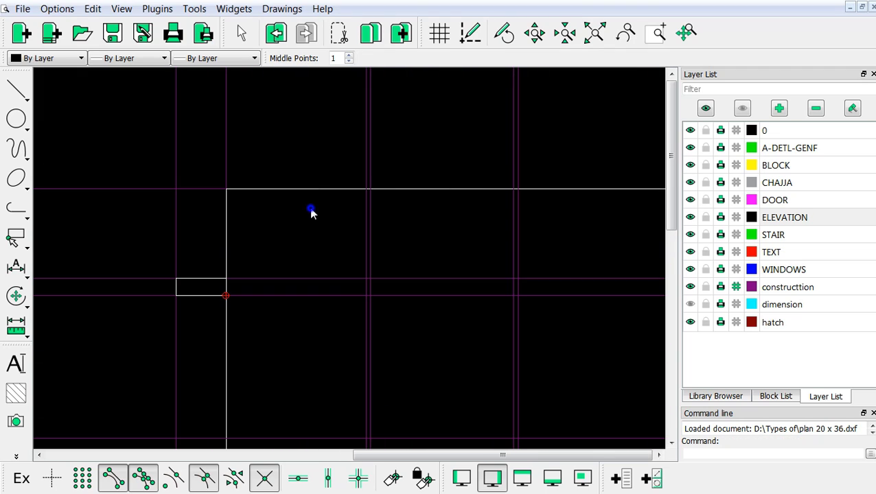
left_click(320, 220)
scroll(372, 291, "up", 2)
scroll(371, 290, "up", 1)
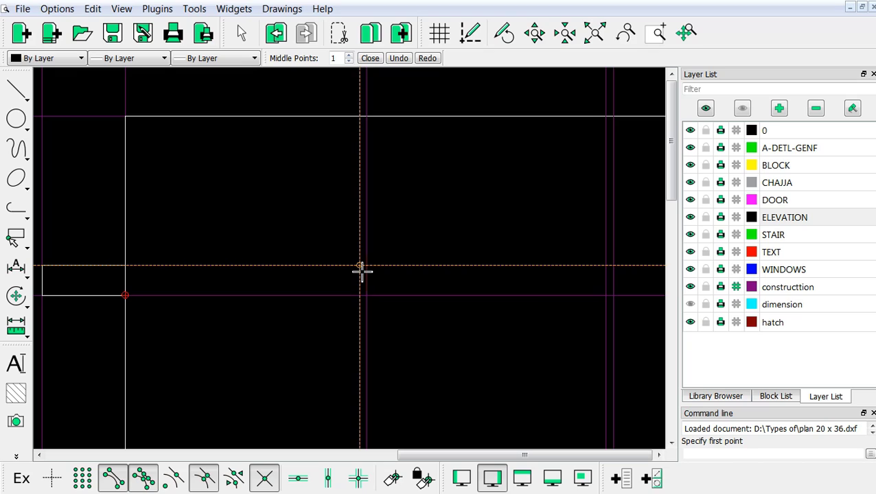
left_click(359, 265)
left_click(612, 266)
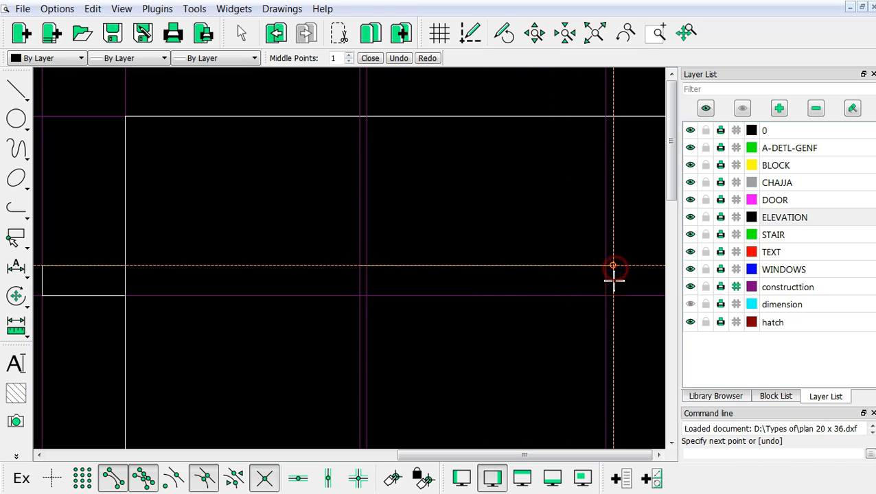
left_click(613, 295)
left_click(358, 295)
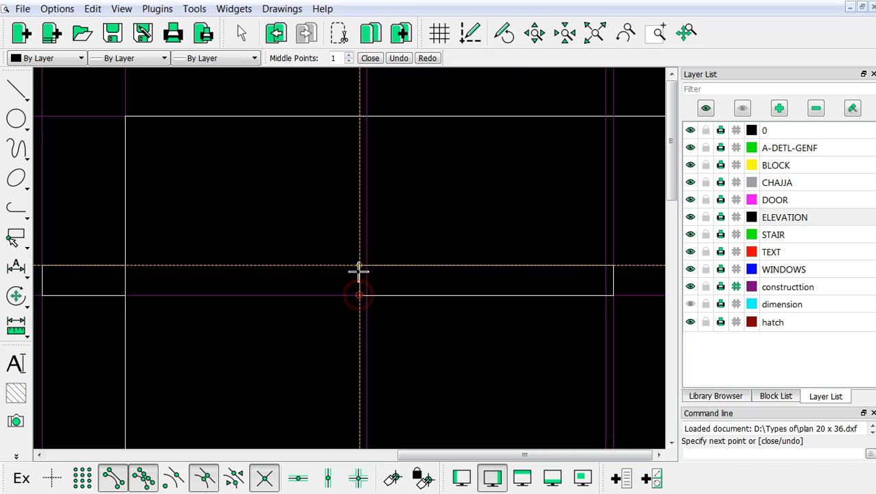
left_click(358, 267)
right_click(321, 288)
Step: Outline the shade above the drawing room's left window as a closed rectangle through the outer shade construction line intersections
scroll(321, 299, "down", 3)
scroll(374, 288, "down", 3)
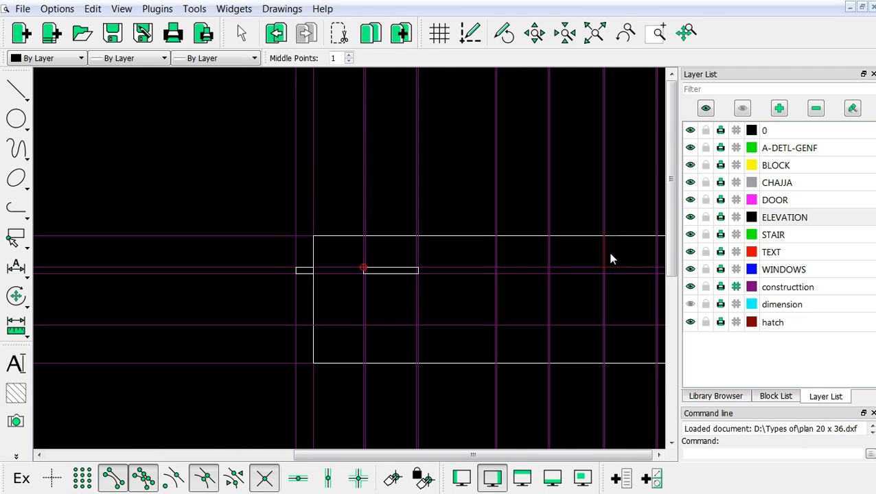
scroll(606, 249, "up", 4)
right_click(289, 257)
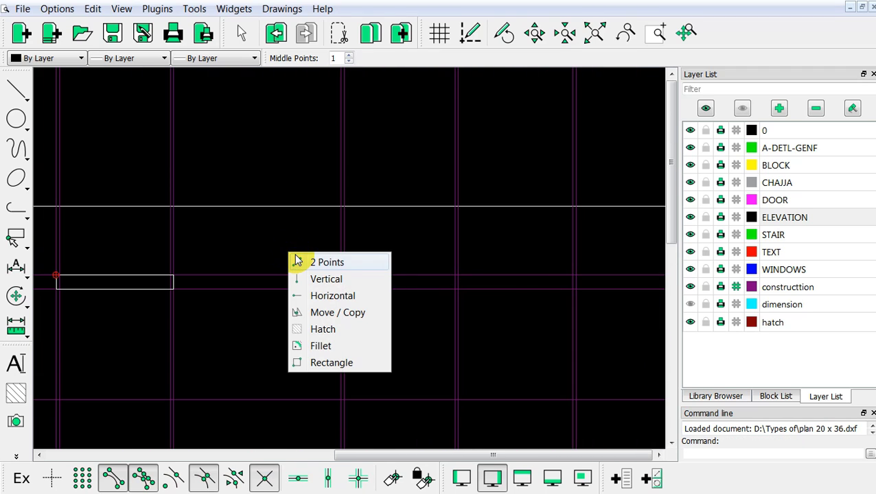
left_click(313, 260)
scroll(338, 280, "up", 2)
left_click(343, 261)
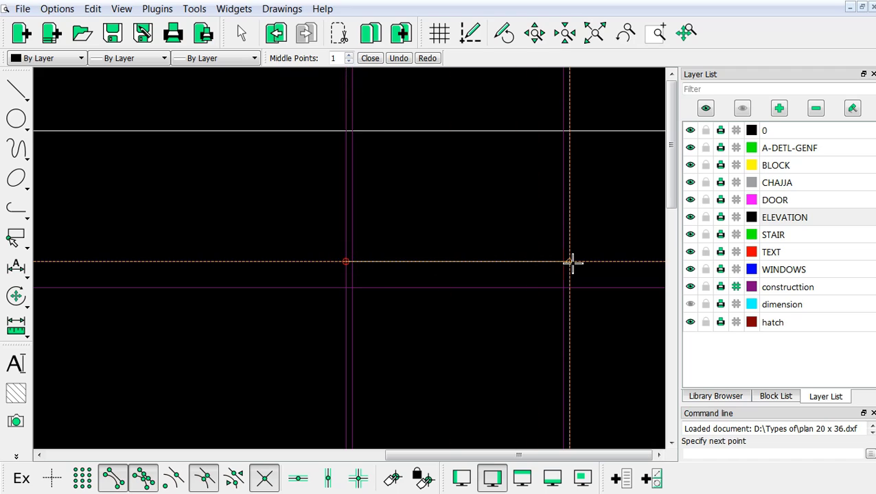
left_click(575, 262)
left_click(569, 287)
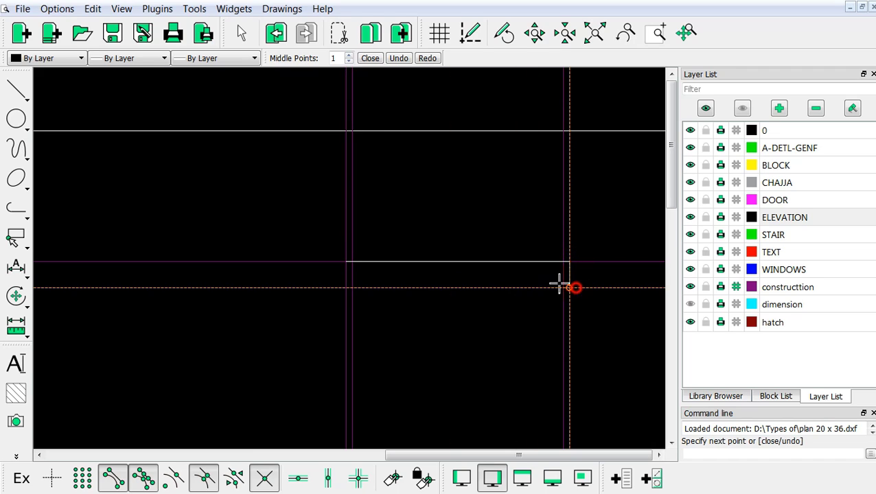
left_click(346, 287)
left_click(346, 261)
right_click(326, 282)
right_click(326, 282)
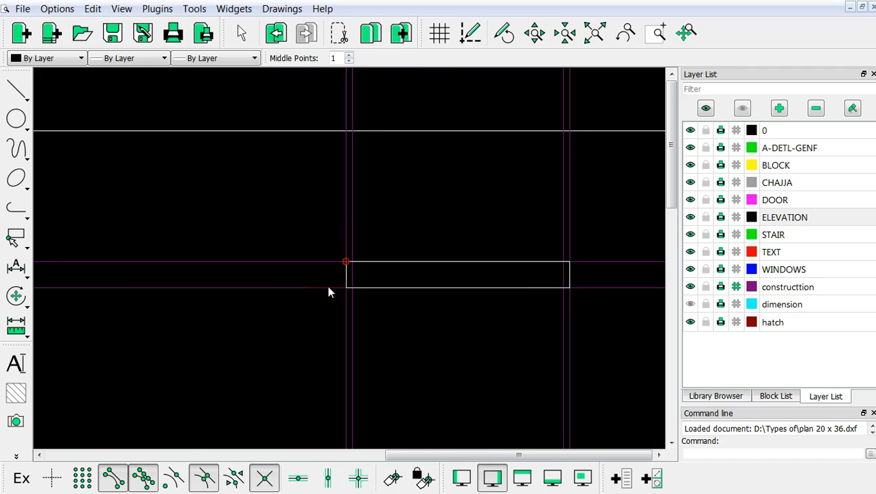
Step: Outline the shade above the drawing room's right window as a closed rectangle through the outer shade construction line intersections
scroll(326, 282, "down", 4)
scroll(422, 275, "up", 4)
right_click(445, 240)
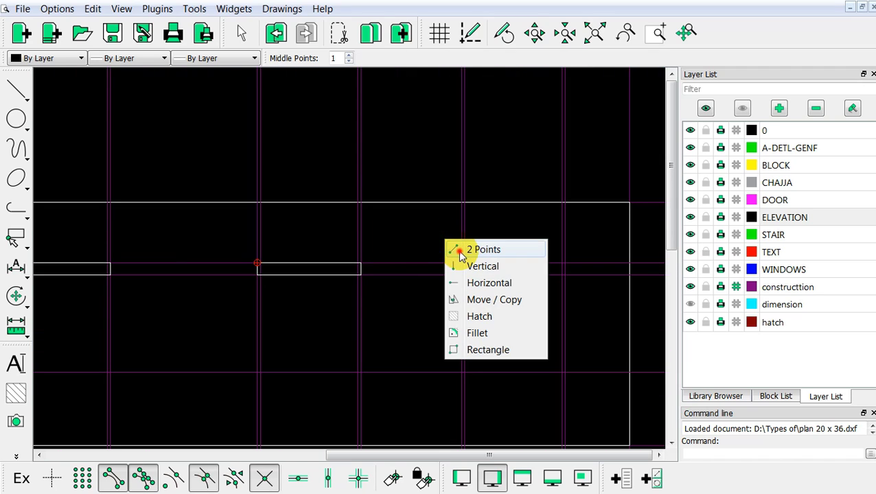
left_click(462, 250)
scroll(464, 254, "up", 1)
scroll(464, 254, "up", 2)
left_click(433, 276)
scroll(453, 281, "down", 3)
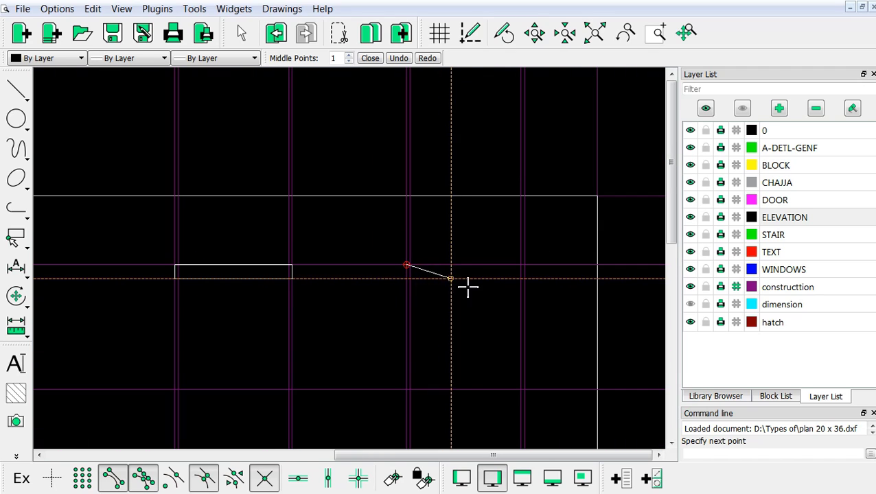
scroll(505, 268, "up", 3)
scroll(511, 265, "up", 1)
left_click(514, 252)
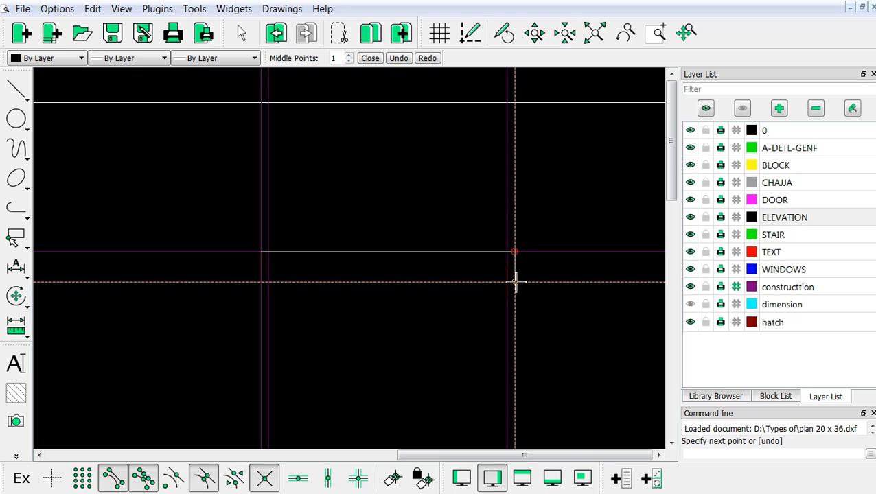
left_click(515, 282)
left_click(261, 282)
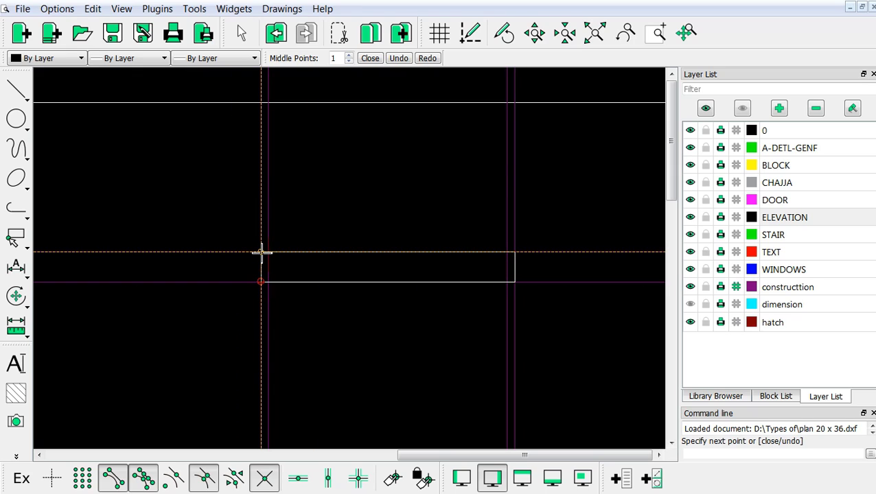
left_click(261, 252)
key("Escape")
Step: Compare the first floor elevation's new shades with the finished windows and shades in the ground floor elevation
scroll(426, 276, "down", 9)
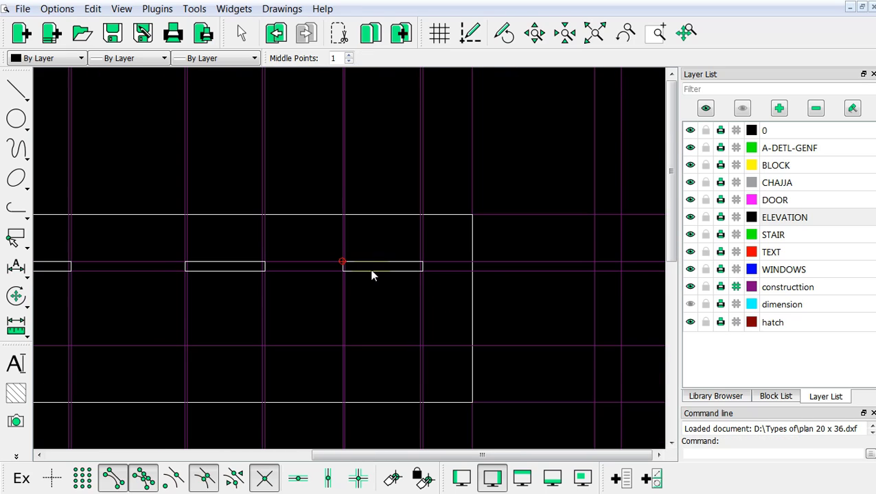
scroll(549, 294, "down", 2)
scroll(473, 274, "down", 3)
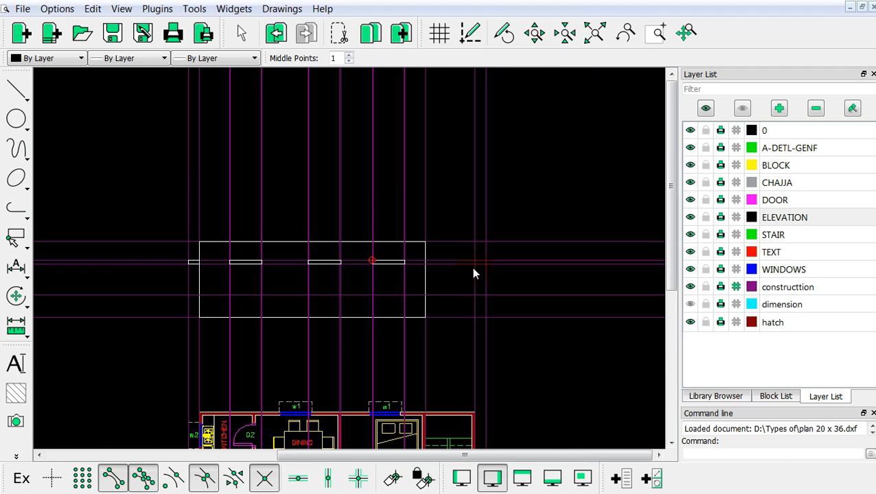
scroll(473, 274, "down", 2)
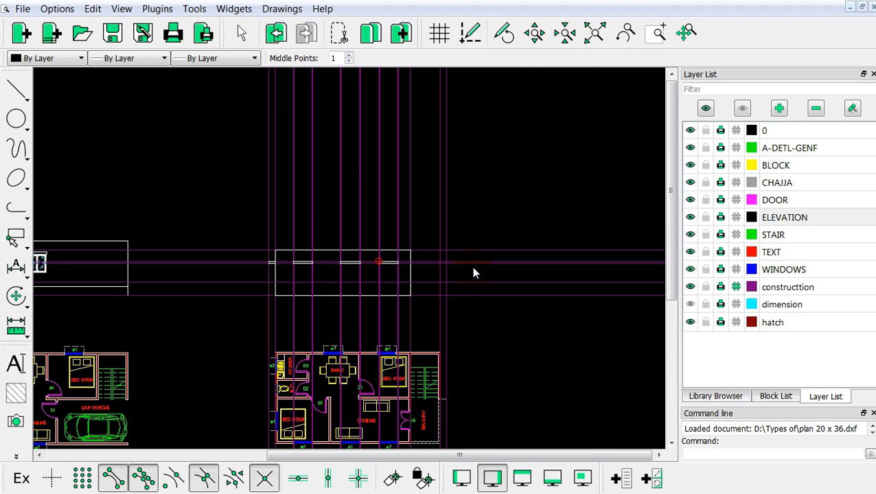
scroll(332, 273, "up", 2)
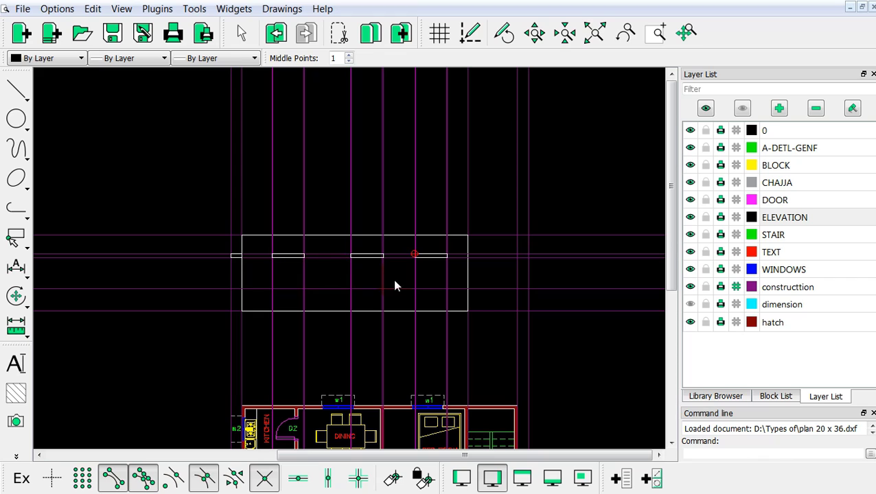
scroll(331, 278, "down", 3)
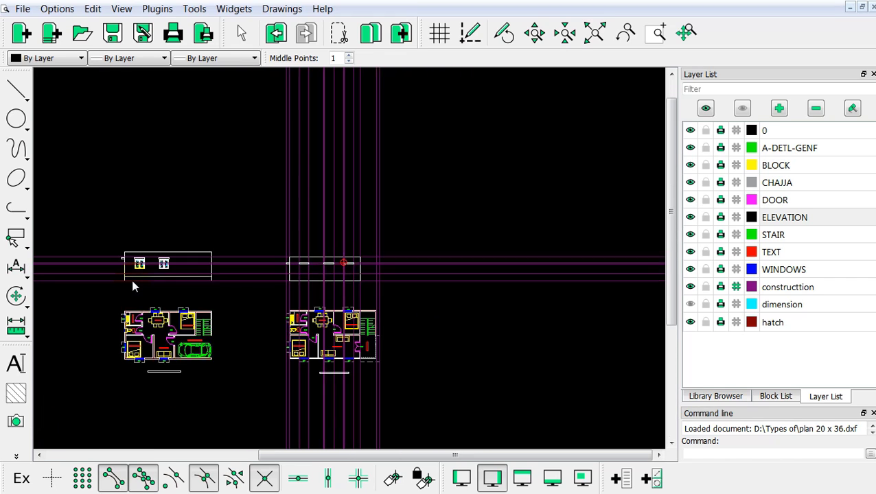
scroll(165, 260, "up", 4)
scroll(205, 288, "up", 2)
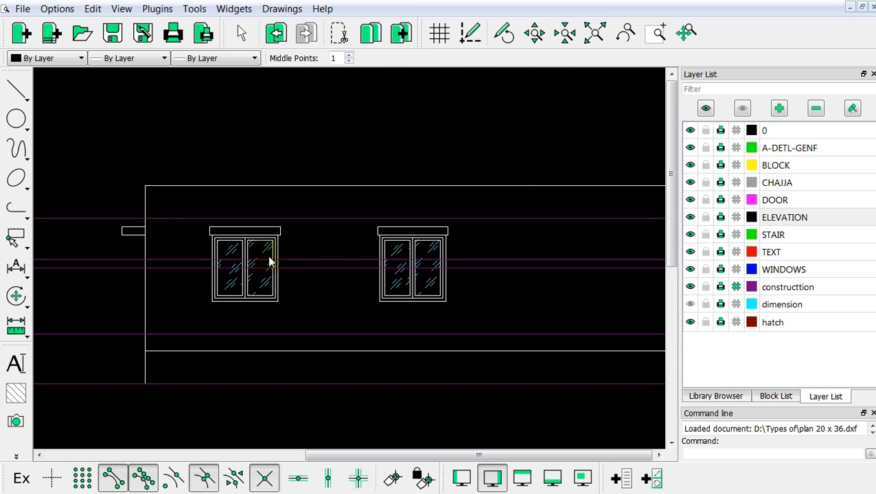
scroll(285, 292, "down", 4)
scroll(618, 267, "up", 4)
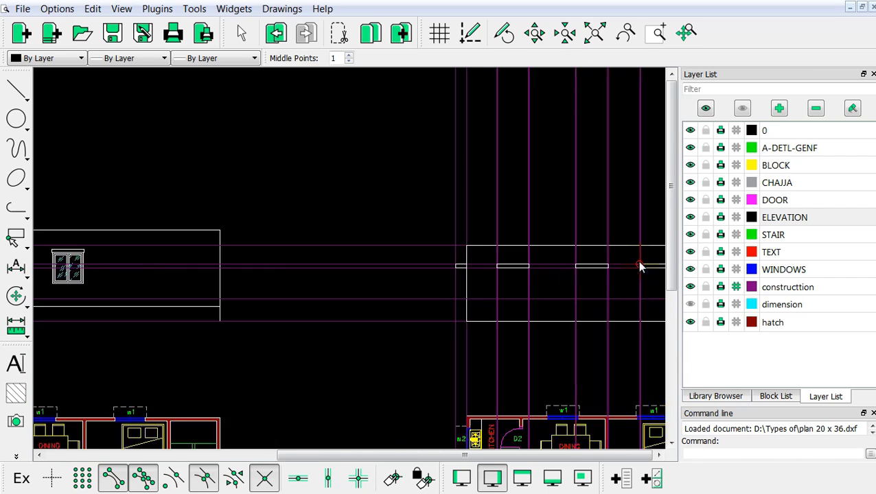
Step: Copy the ground floor elevation's left hatched window by its lower-right corner beneath the first floor's lower bedroom shade, keeping the original
scroll(541, 275, "down", 4)
scroll(307, 312, "up", 6)
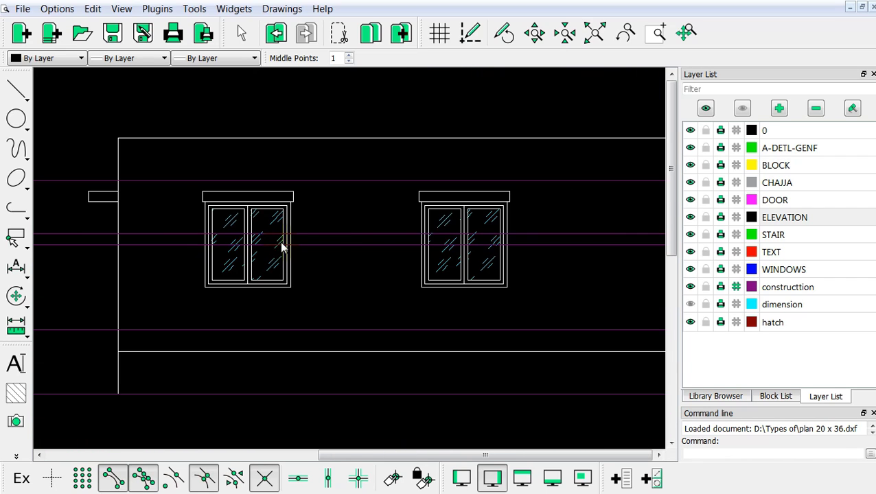
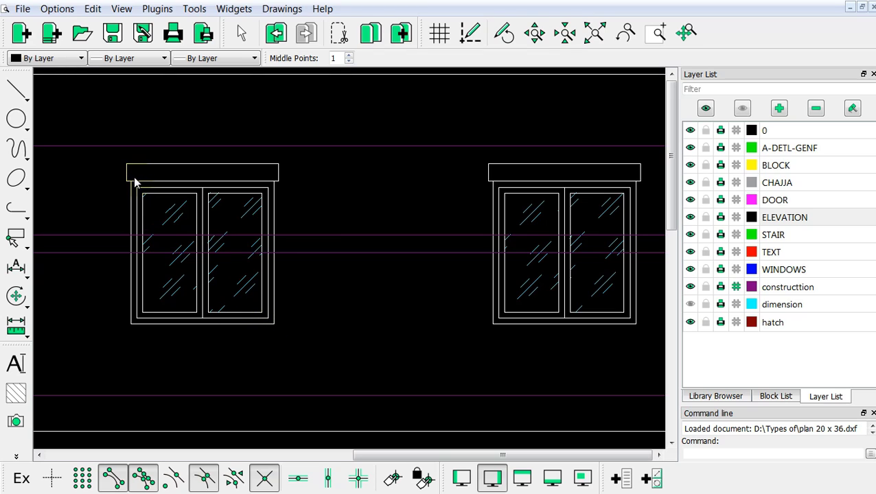
left_click_drag(129, 174, 275, 339)
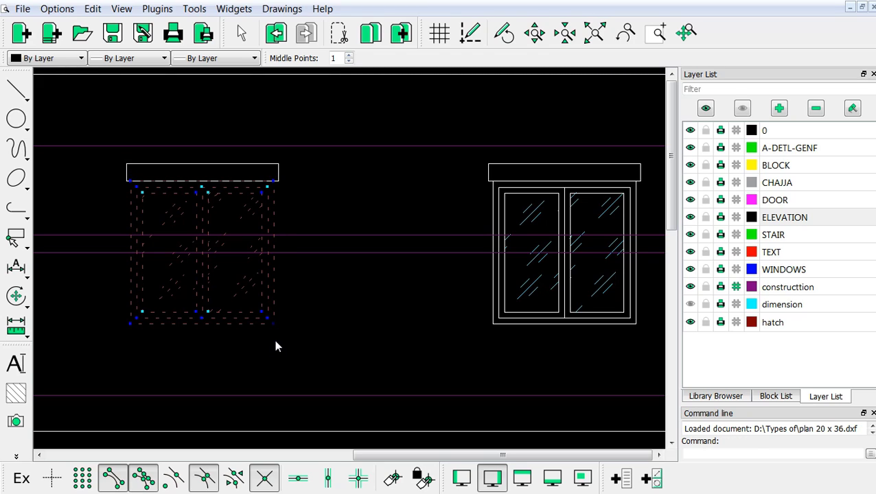
right_click(290, 296)
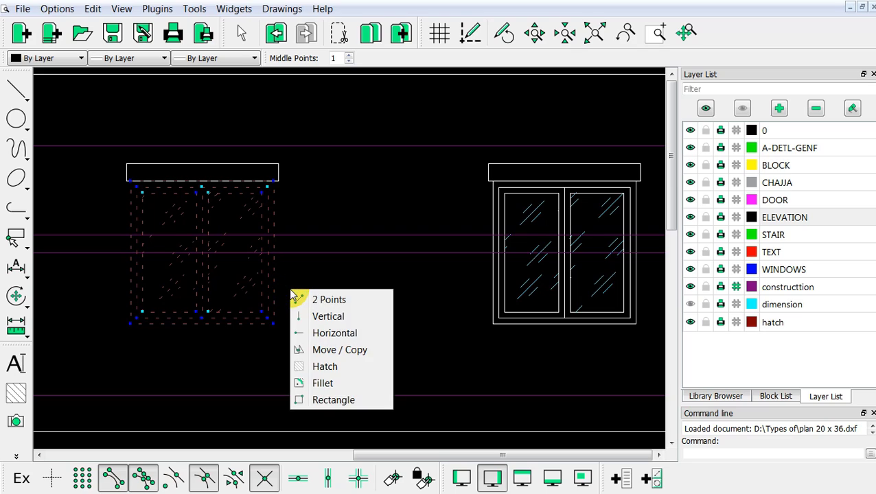
left_click(300, 350)
scroll(280, 335, "up", 2)
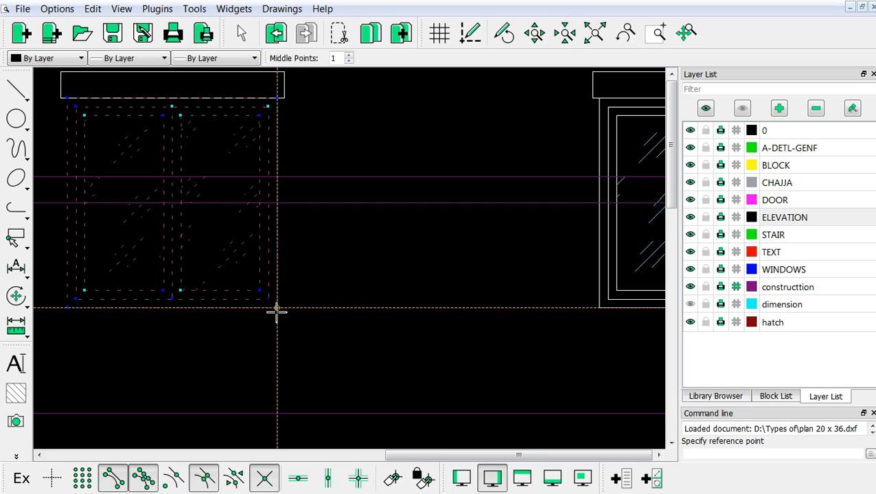
left_click(277, 312)
scroll(302, 323, "down", 5)
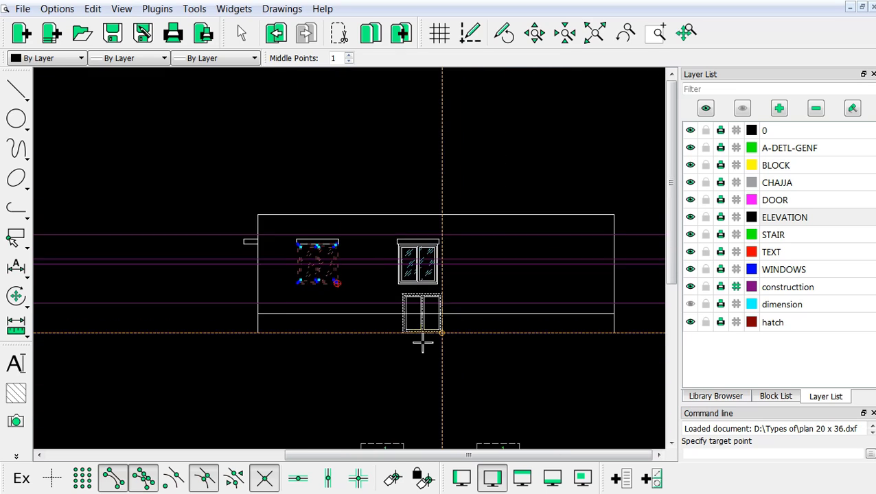
scroll(435, 332, "down", 7)
scroll(636, 268, "up", 12)
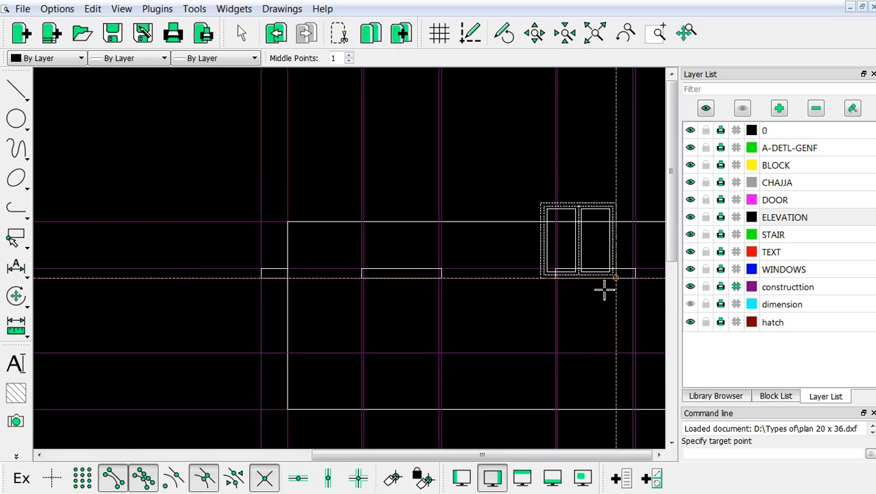
scroll(604, 291, "up", 4)
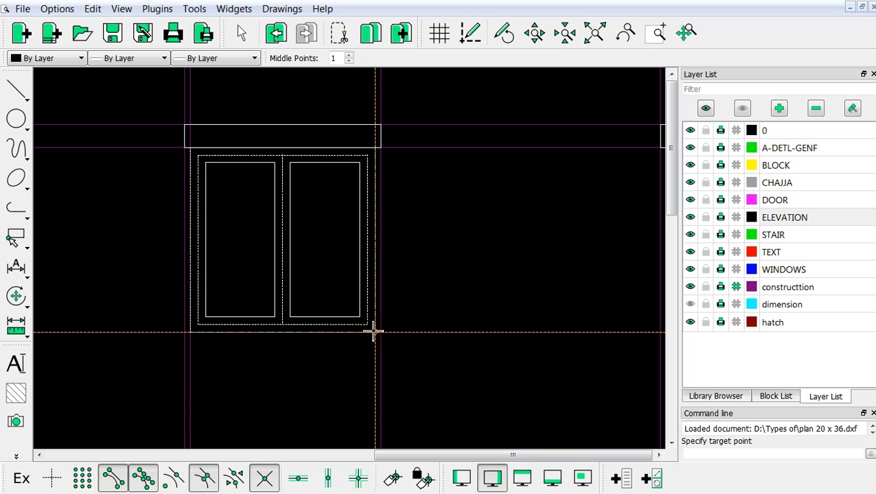
left_click(374, 332)
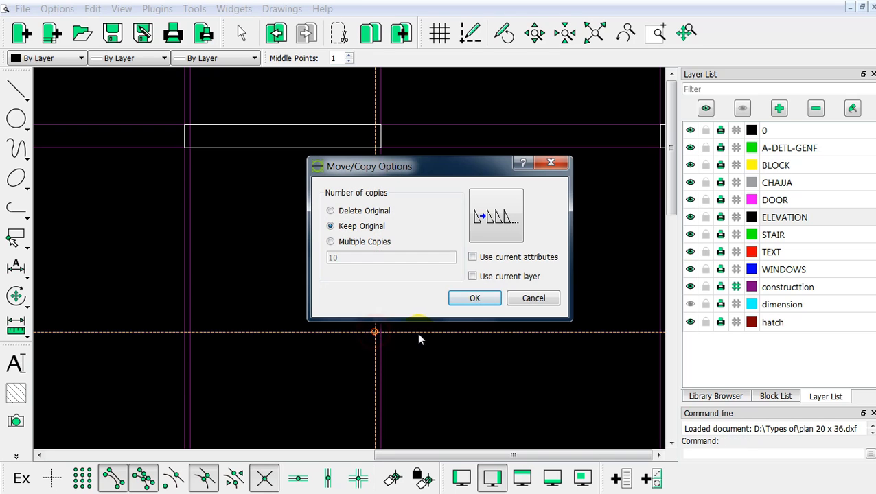
left_click(475, 298)
Step: Copy the newly placed bedroom window from its lower-right corner to the construction line intersection beneath the next first floor shade
right_click(449, 238)
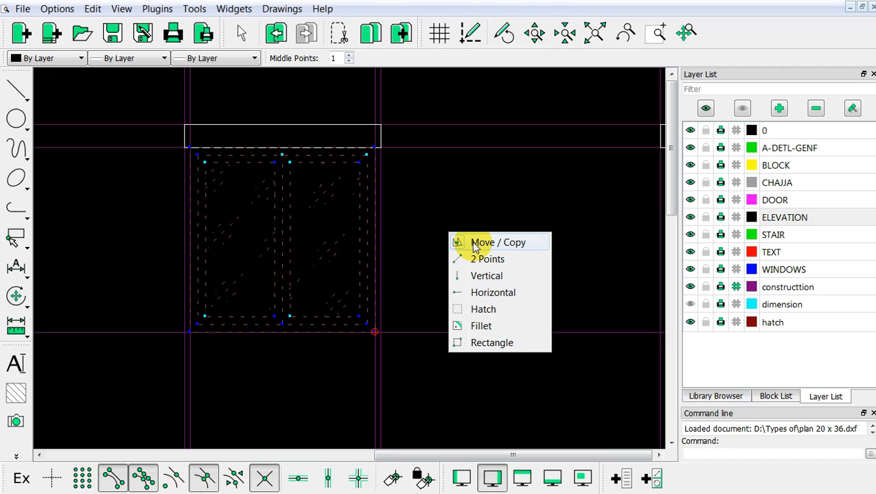
left_click(497, 242)
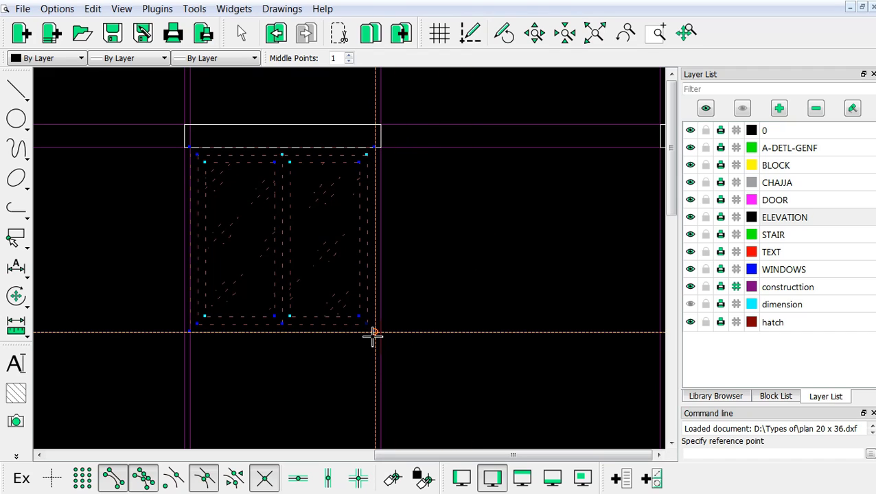
left_click(374, 333)
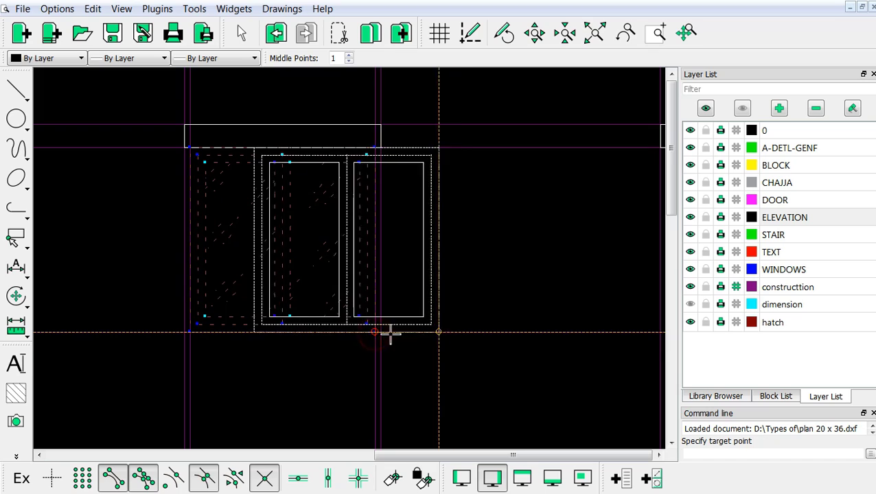
scroll(376, 351, "down", 3)
scroll(377, 350, "down", 2)
scroll(508, 288, "up", 6)
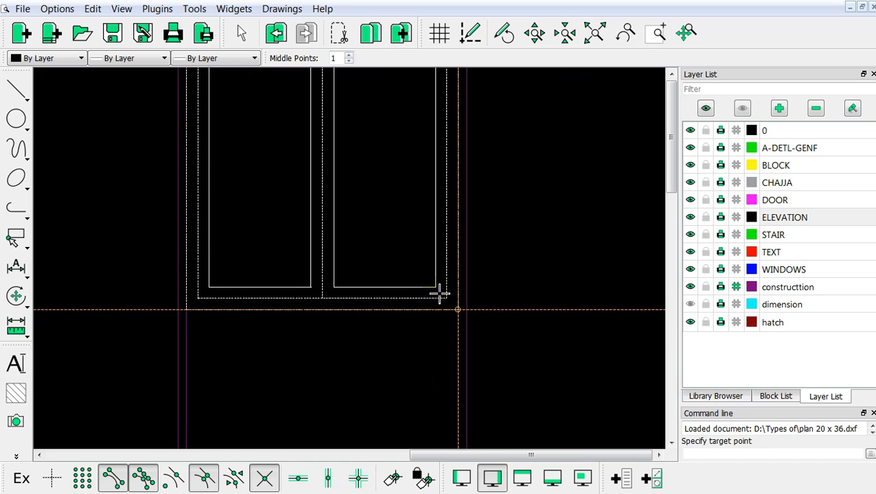
Step: Copy the glazed two-panel window under the middle and rightmost lintels of the side elevation, keeping the originals
left_click(450, 299)
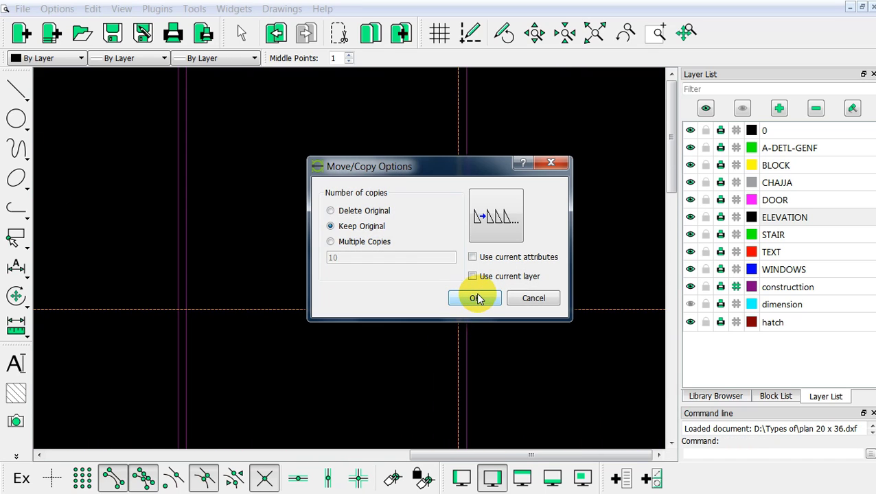
left_click(476, 297)
right_click(511, 204)
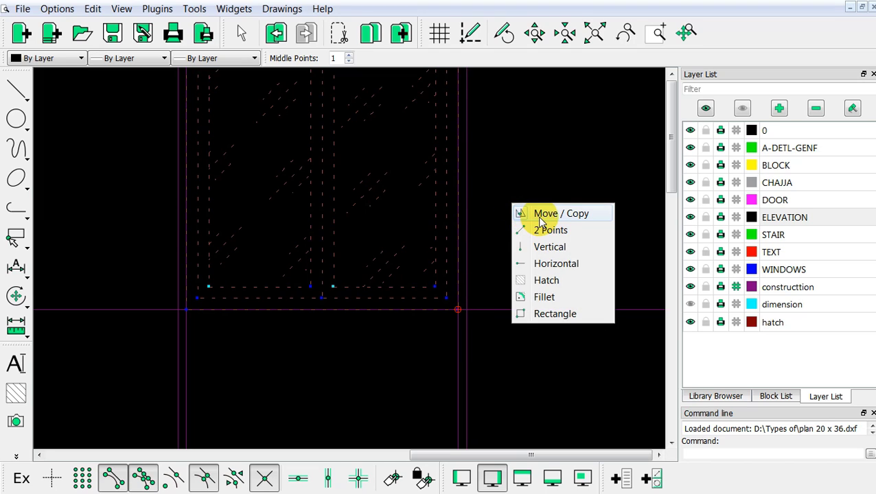
left_click(540, 218)
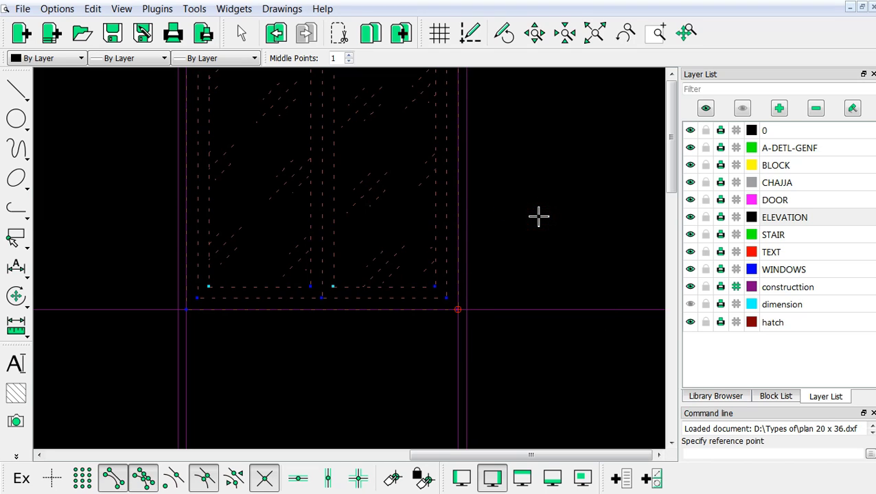
left_click(454, 302)
scroll(459, 331, "down", 9)
scroll(567, 272, "up", 10)
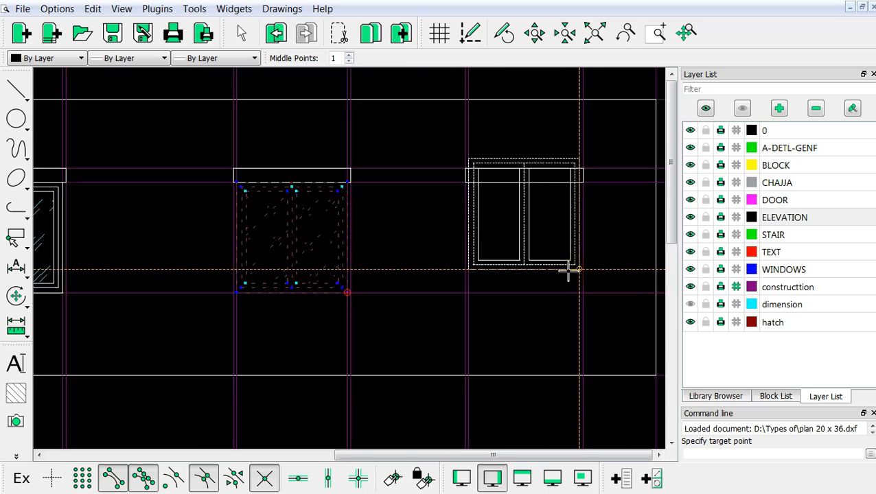
left_click(510, 315)
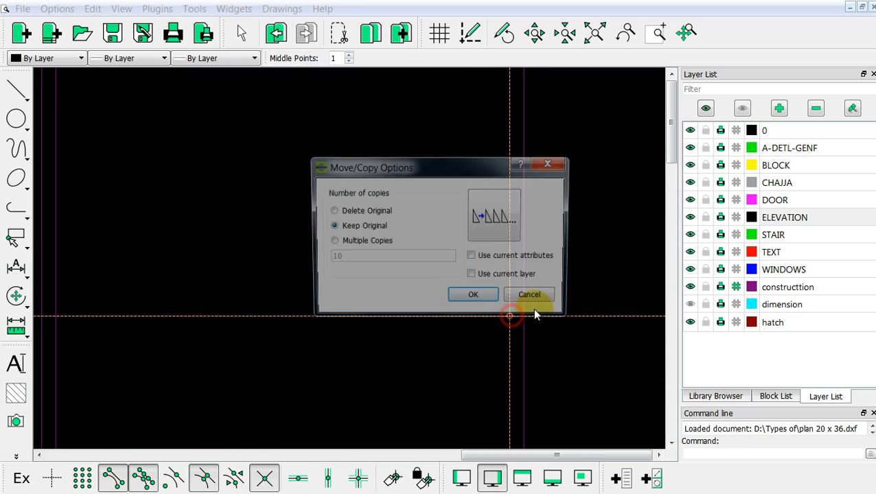
left_click(491, 299)
scroll(588, 288, "down", 5)
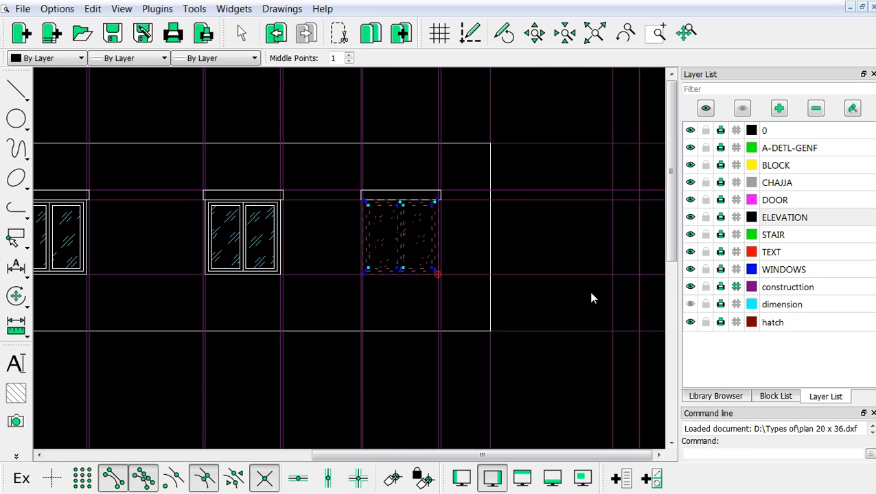
Step: Delete the vertical construction lines running through the three windows and the left wall edge of the elevation
scroll(583, 288, "down", 5)
scroll(372, 217, "up", 7)
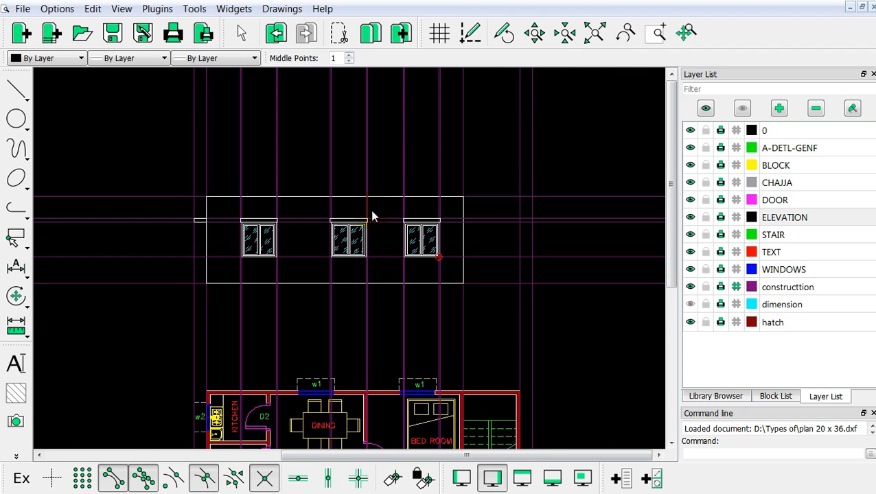
scroll(481, 272, "down", 5)
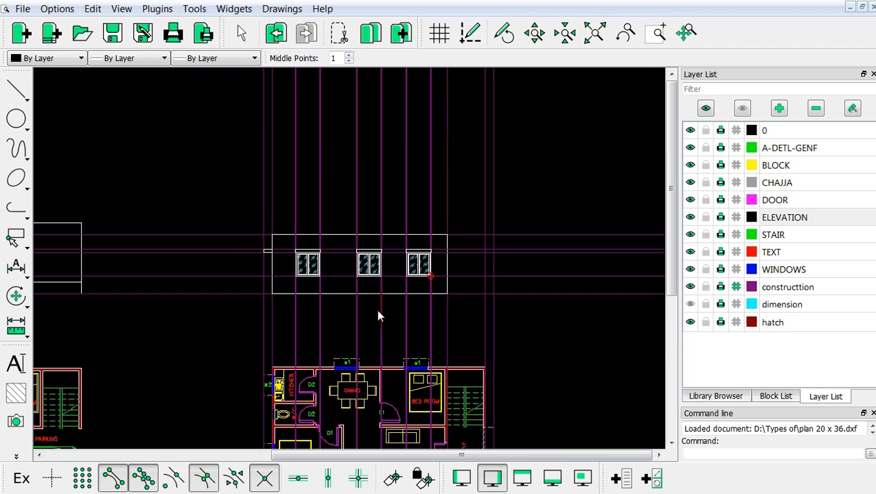
scroll(376, 310, "up", 4)
scroll(424, 299, "down", 2)
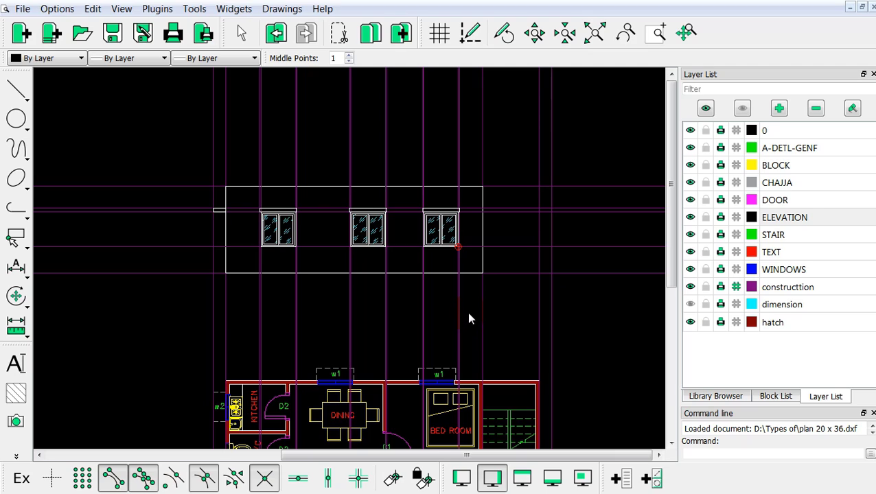
left_click_drag(469, 313, 210, 298)
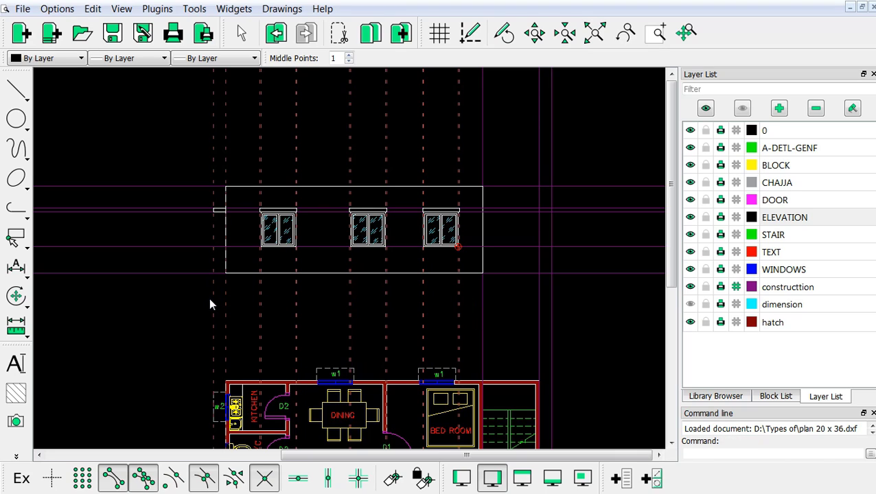
key("Delete")
Step: Examine the staircase and balcony side of the first floor plan against the construction lines projected to the elevation
scroll(577, 271, "down", 2)
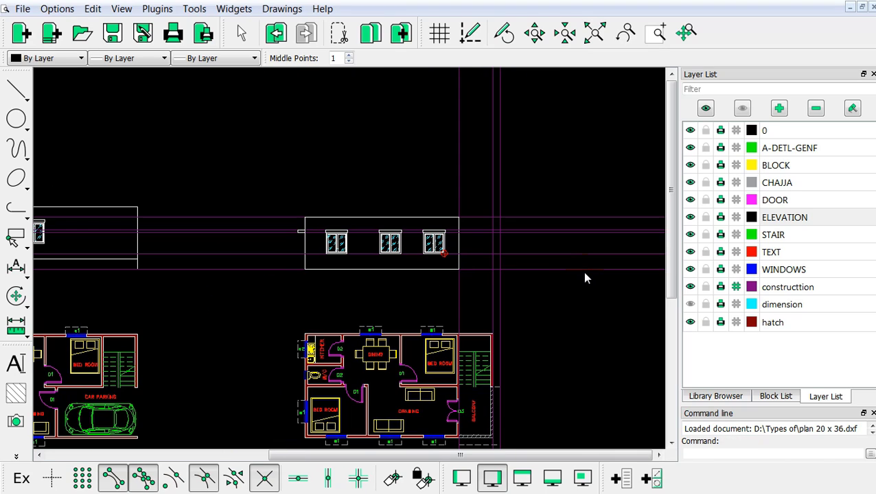
scroll(493, 250, "up", 4)
scroll(543, 225, "down", 5)
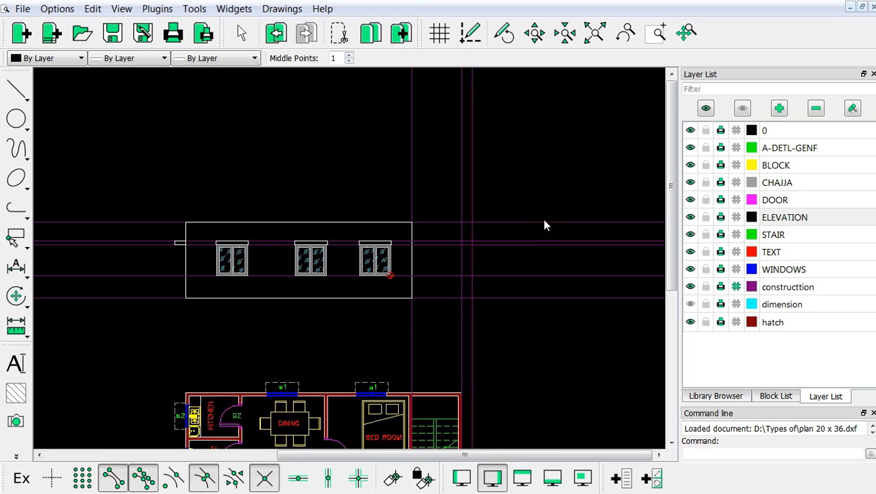
scroll(416, 425, "up", 3)
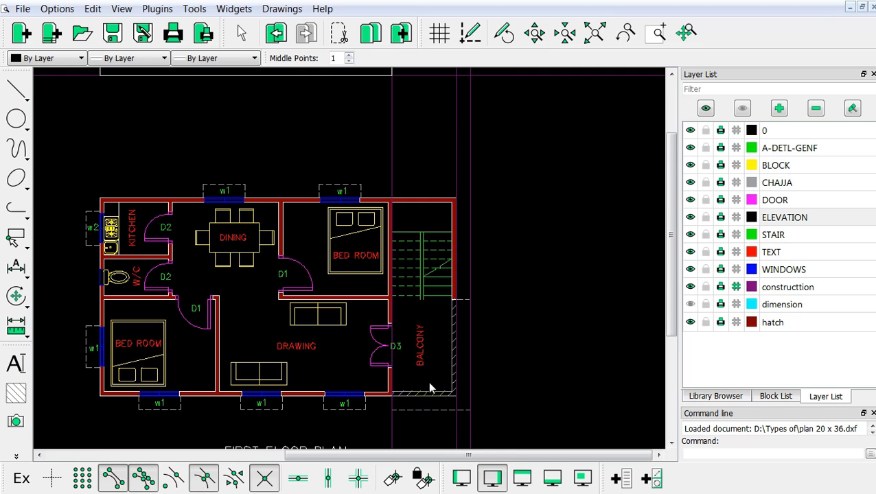
scroll(466, 359, "down", 3)
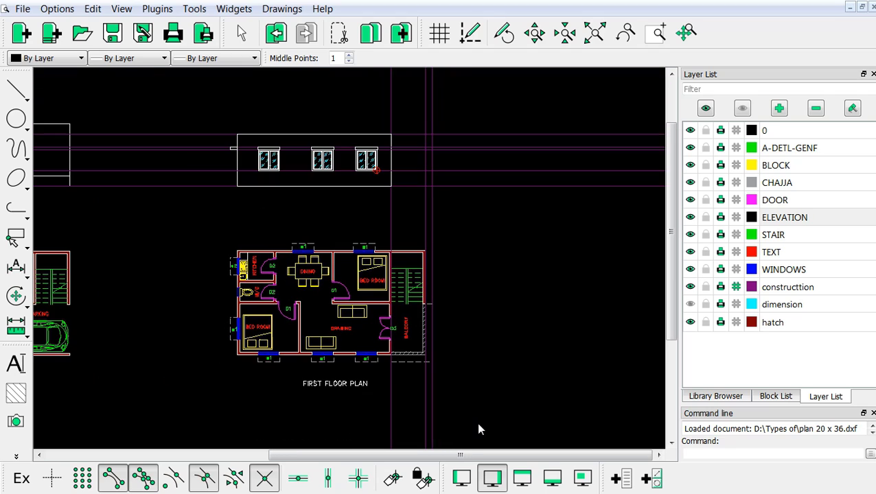
scroll(406, 347, "up", 2)
scroll(405, 345, "down", 2)
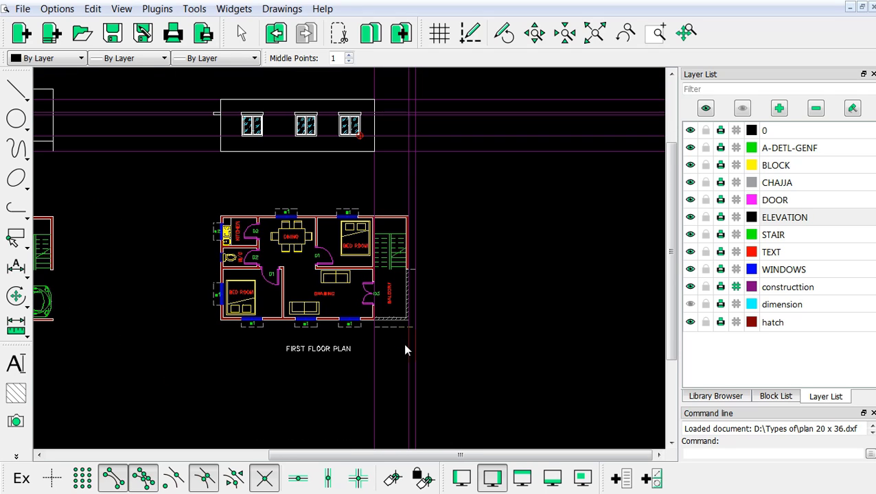
scroll(396, 308, "up", 2)
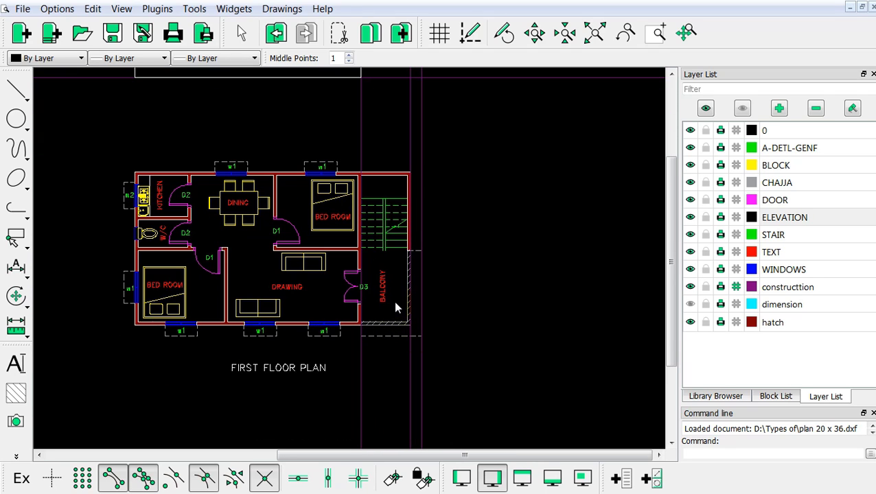
scroll(423, 338, "down", 3)
Step: Draw the chajja band with 2 Points lines from the elevation's right wall to the outermost construction line, at window lintel level
scroll(377, 139, "up", 8)
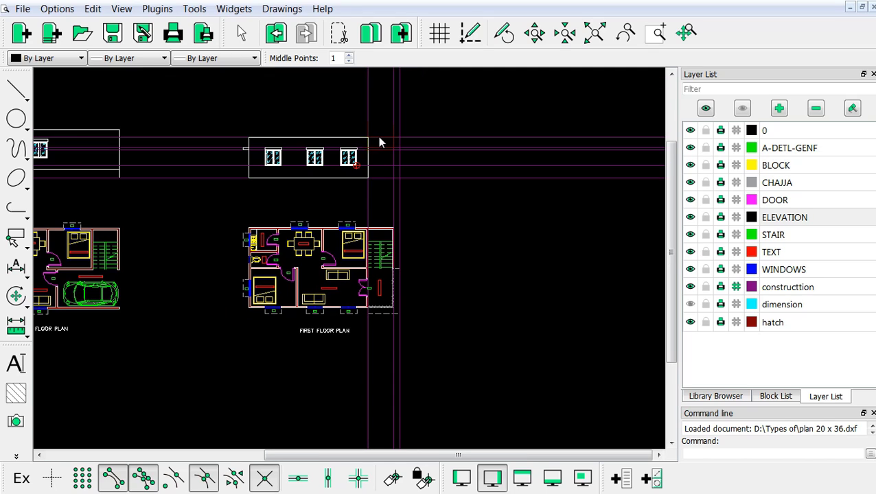
right_click(366, 156)
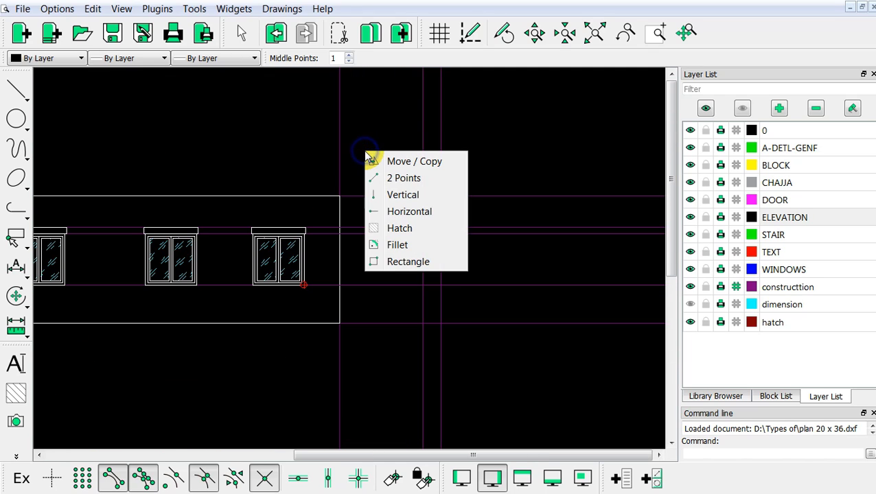
left_click(375, 178)
scroll(351, 221, "up", 1)
scroll(347, 233, "up", 2)
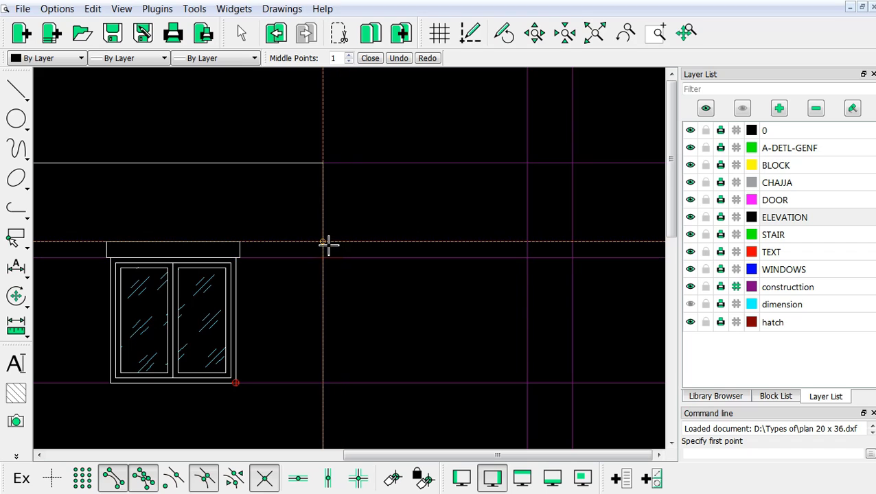
left_click(324, 242)
scroll(566, 240, "down", 3)
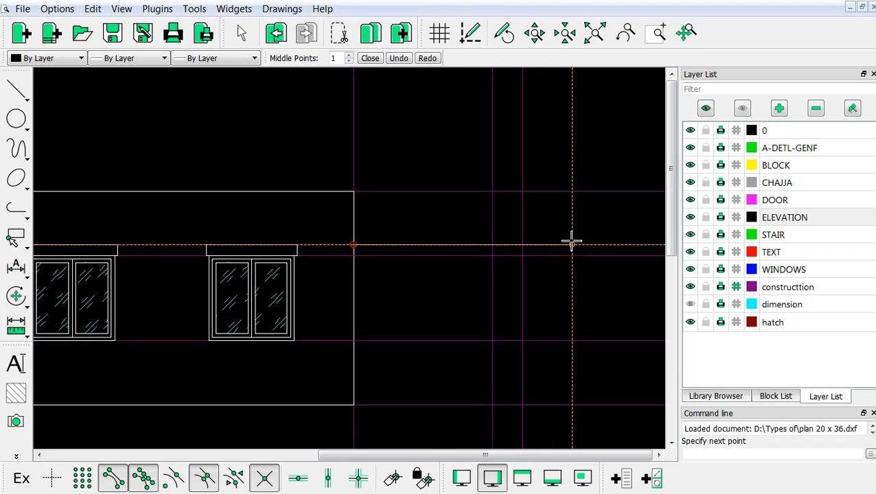
scroll(446, 246, "up", 2)
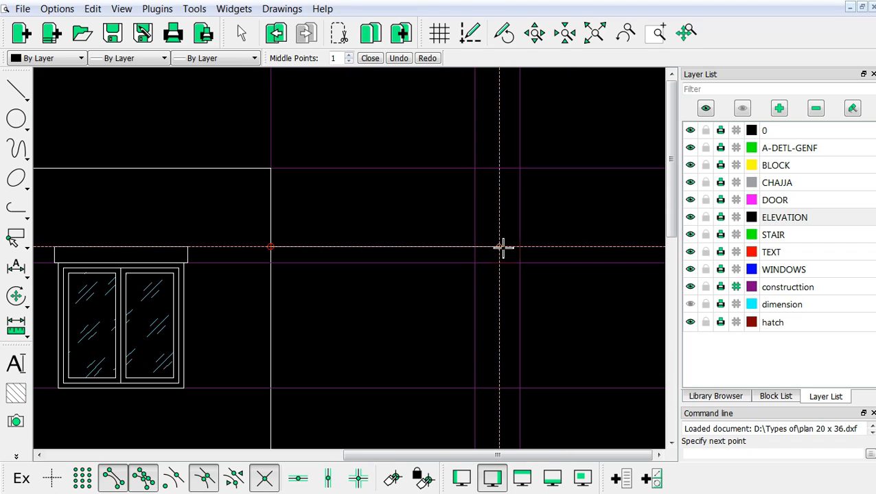
left_click(520, 247)
left_click(520, 262)
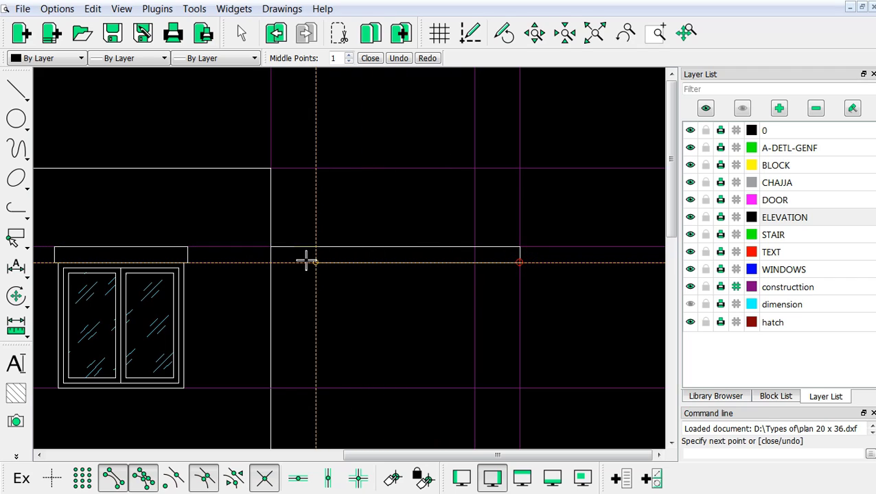
left_click(274, 262)
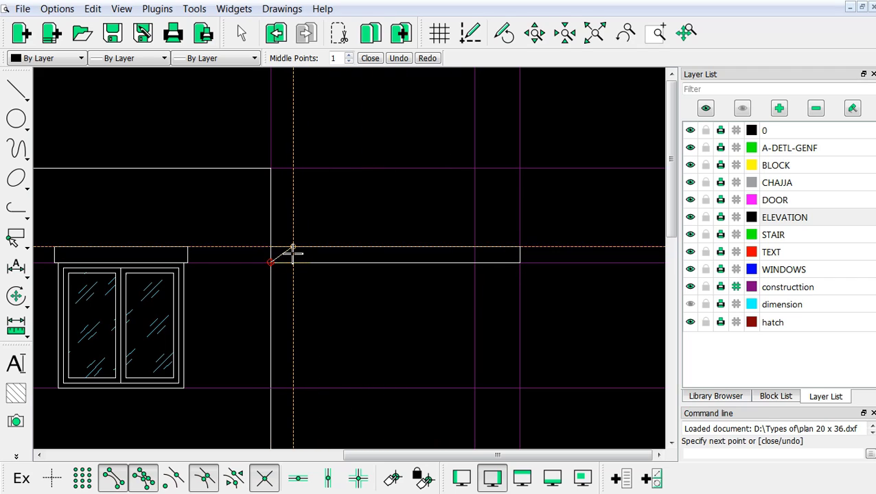
key("Escape")
key("Escape")
Step: Draw the wall outline above the new chajja, up the balcony construction line and back along roof level to the main wall
scroll(535, 280, "down", 2)
scroll(313, 190, "up", 3)
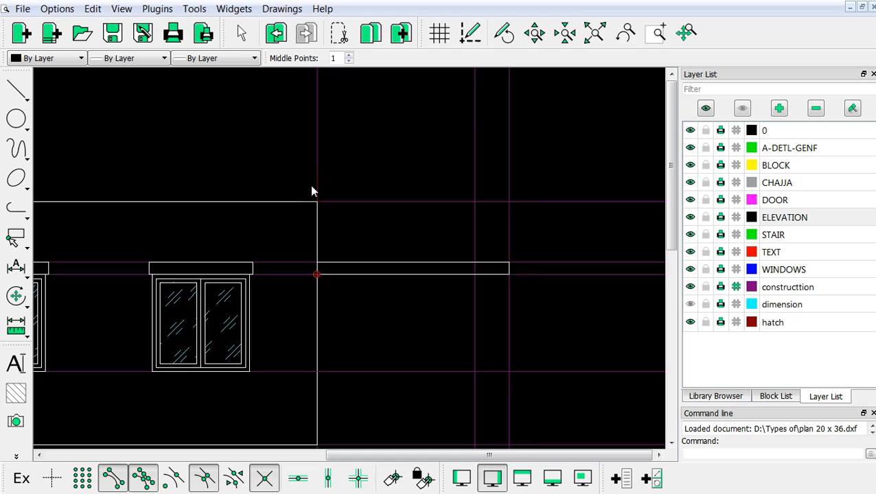
right_click(421, 182)
left_click(434, 189)
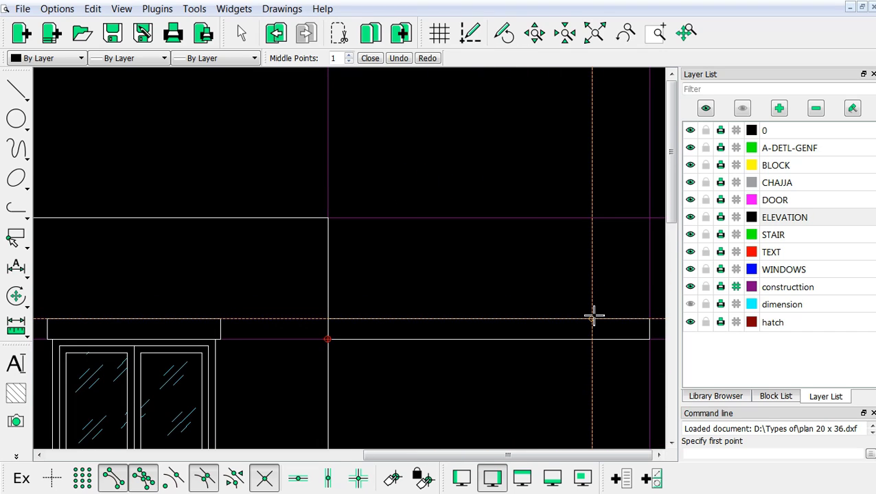
left_click(591, 318)
left_click(592, 218)
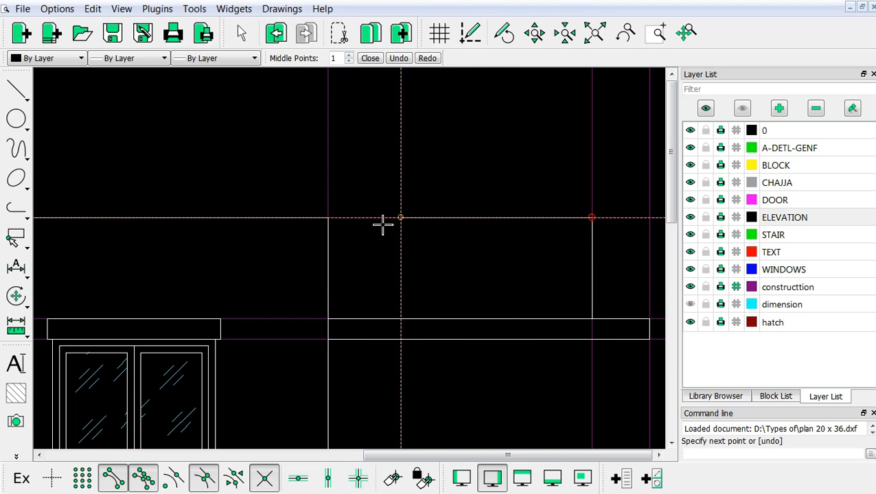
left_click(329, 220)
key("Escape")
key("Escape")
Step: Draw the balcony parapet outline from the main wall at window sill level, out to the balcony line and back along floor level
scroll(388, 226, "down", 6)
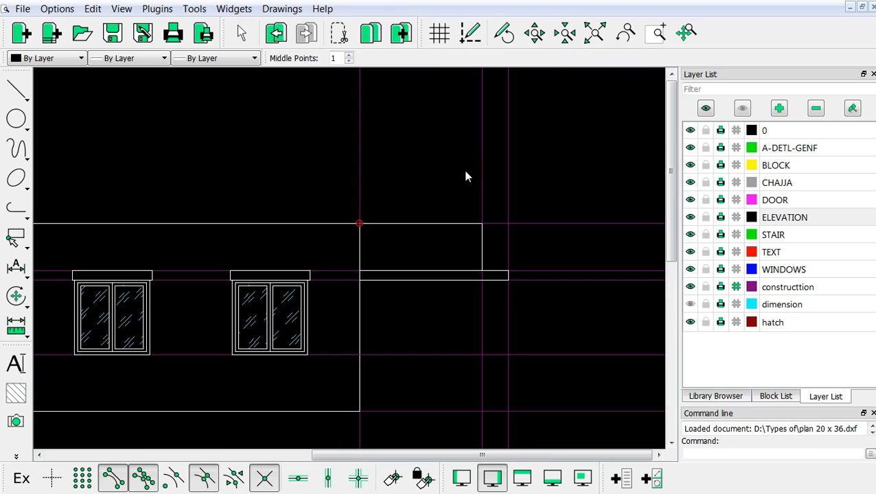
scroll(495, 404, "up", 2)
right_click(433, 287)
left_click(441, 291)
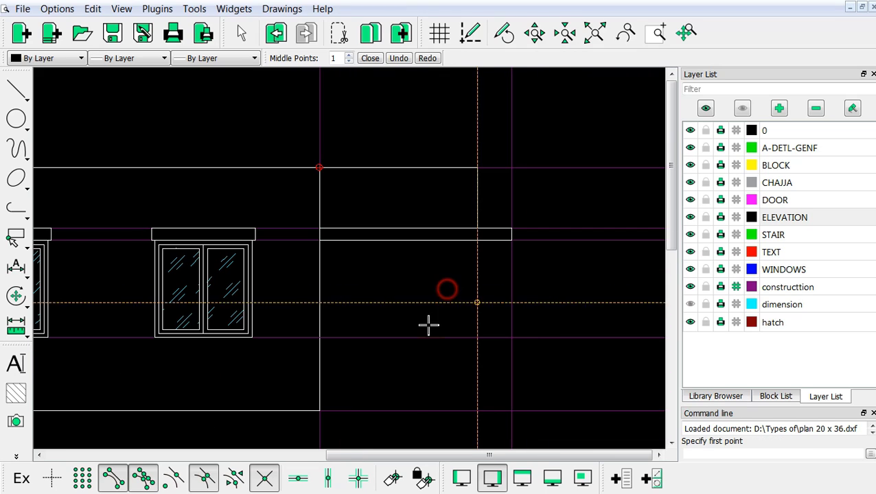
scroll(386, 361, "up", 5)
left_click(258, 298)
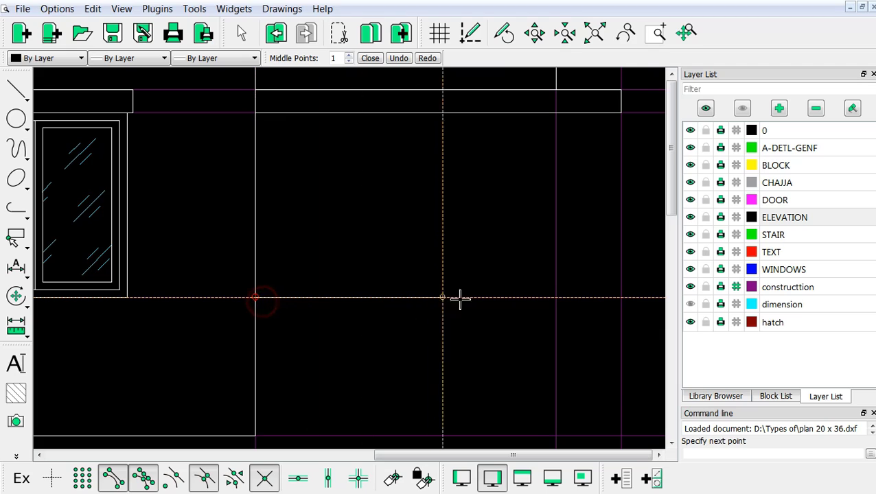
left_click(549, 299)
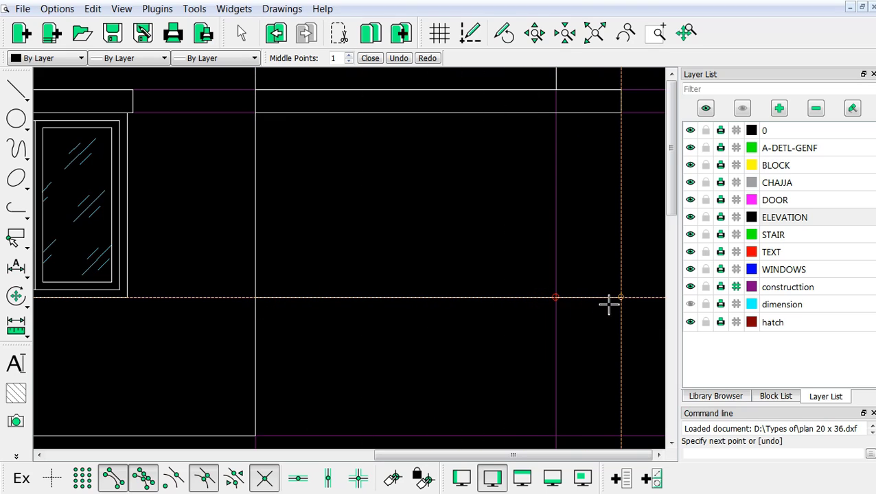
scroll(615, 302, "down", 1)
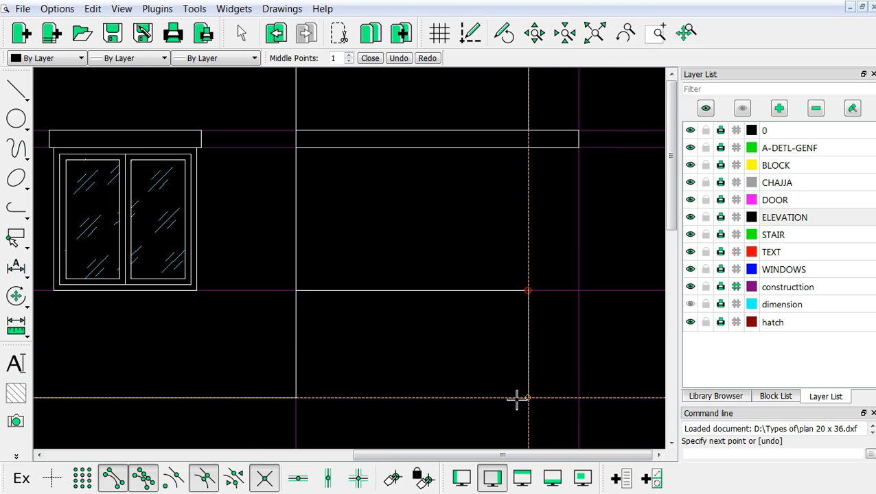
left_click(526, 397)
left_click(299, 398)
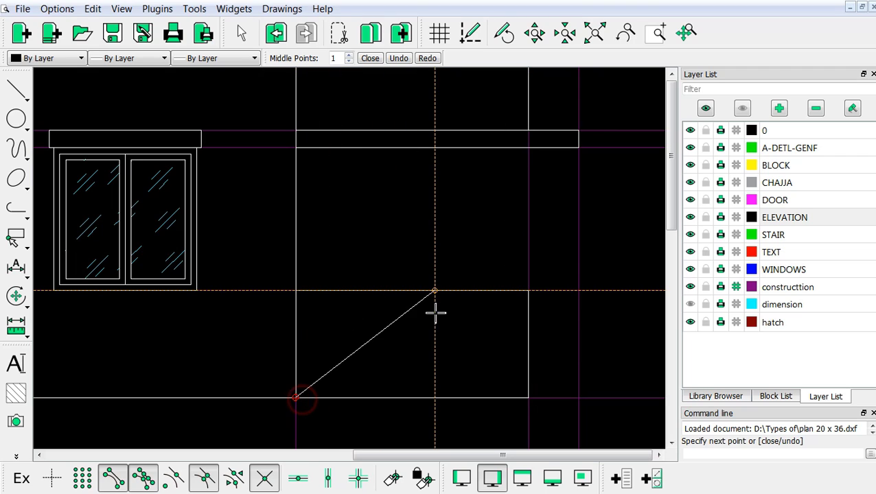
key("Escape")
Step: Draw a 2 Points line down the balcony construction line, from the chajja's underside to the top of the balcony parapet
scroll(535, 347, "down", 1)
scroll(459, 314, "down", 3)
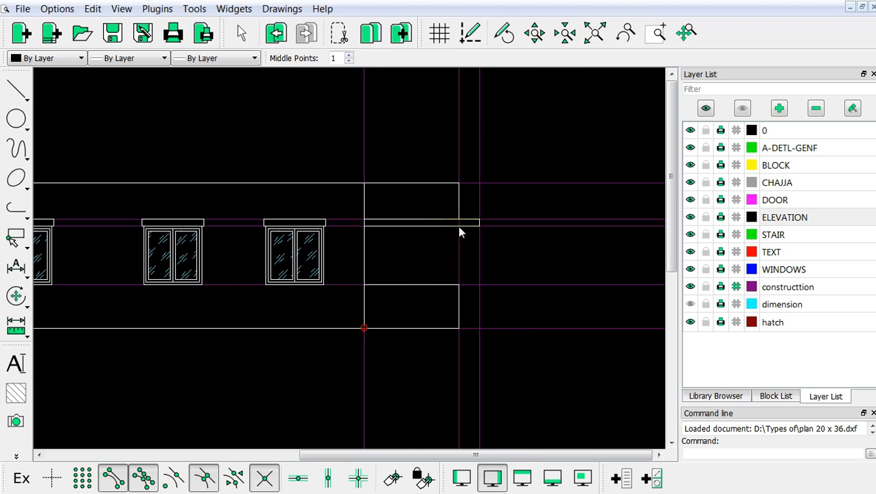
scroll(444, 269, "up", 3)
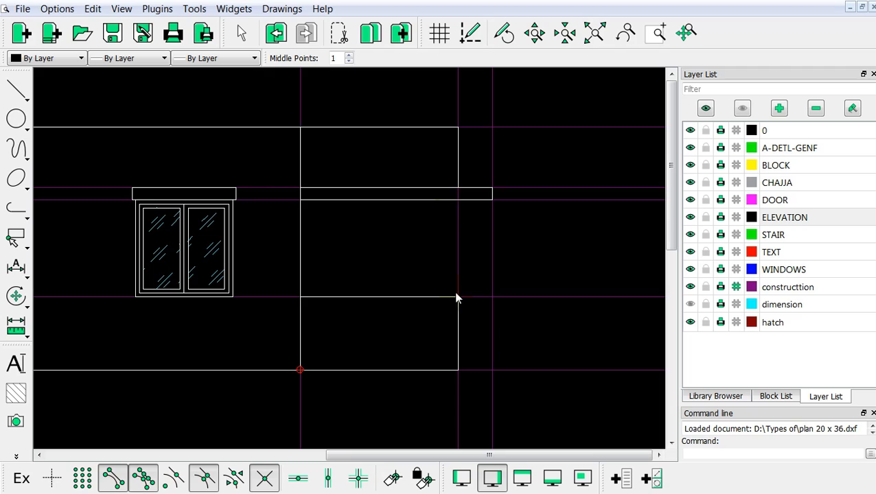
right_click(440, 228)
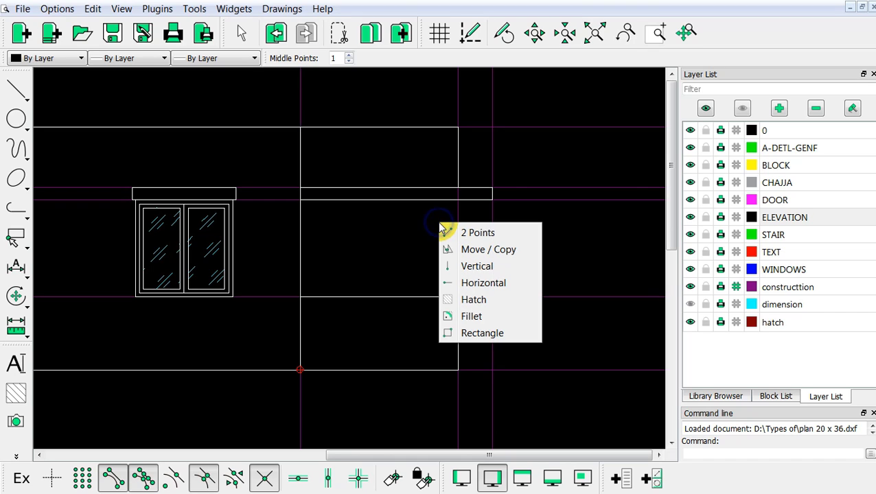
left_click(449, 232)
scroll(453, 252, "up", 3)
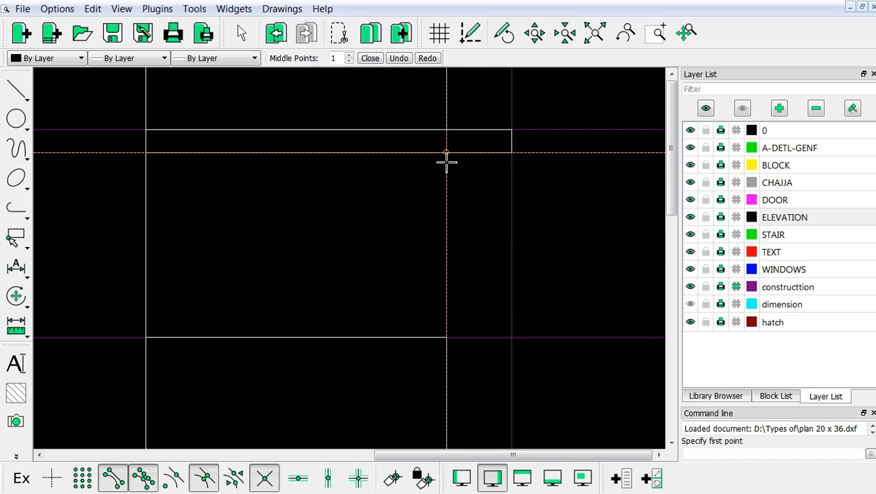
left_click(446, 152)
left_click(449, 326)
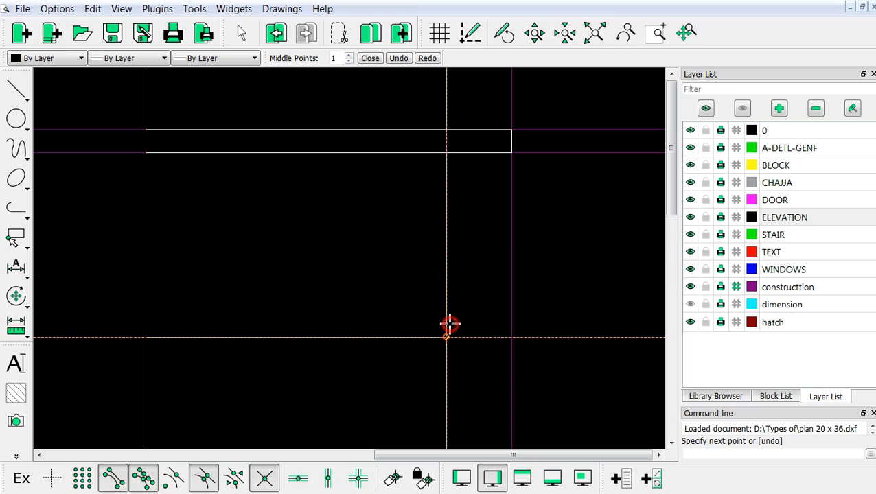
right_click(579, 235)
scroll(579, 235, "down", 3)
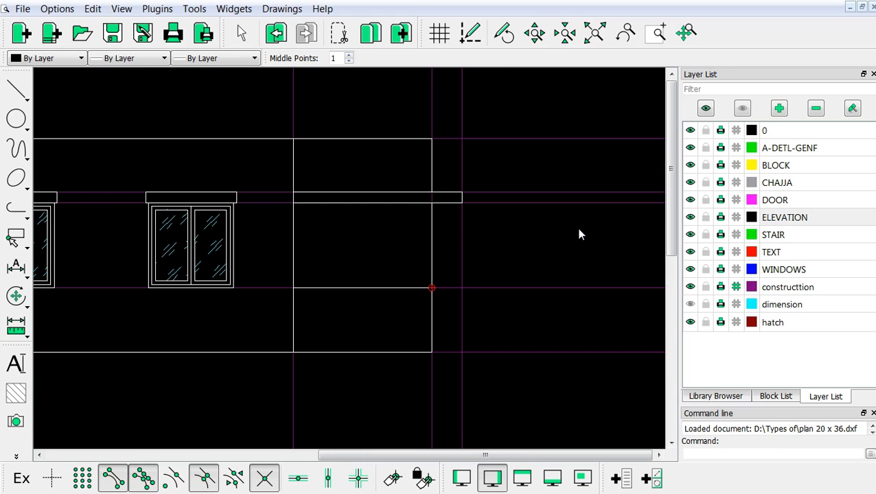
Step: Offset the new vertical line between chajja and parapet by 9" inward, towards the main wall
scroll(579, 235, "down", 3)
scroll(412, 418, "up", 4)
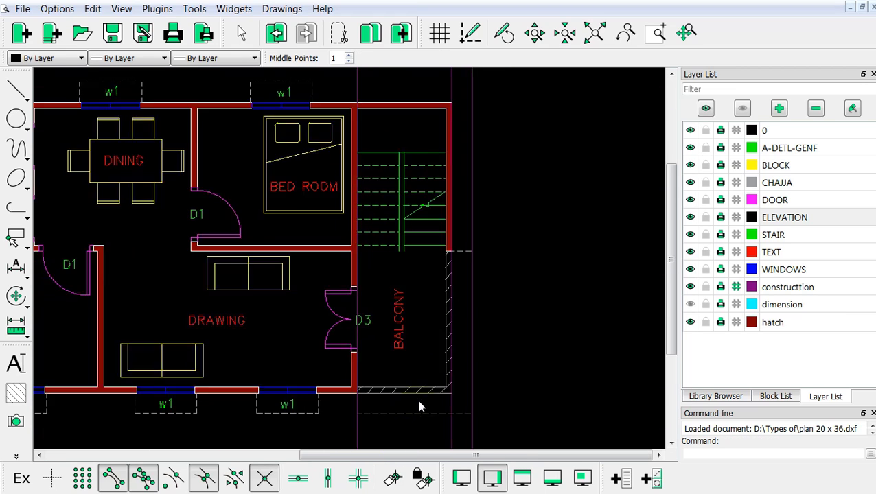
scroll(433, 394, "up", 2)
scroll(465, 420, "down", 8)
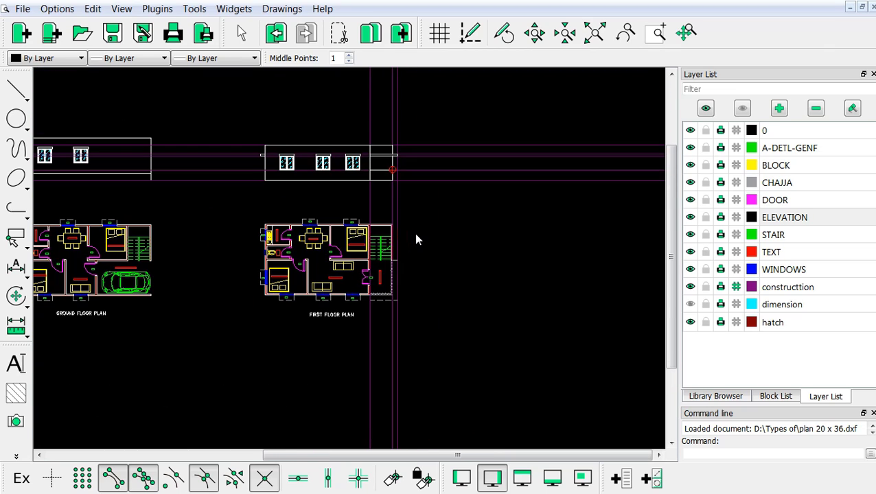
scroll(390, 161, "up", 7)
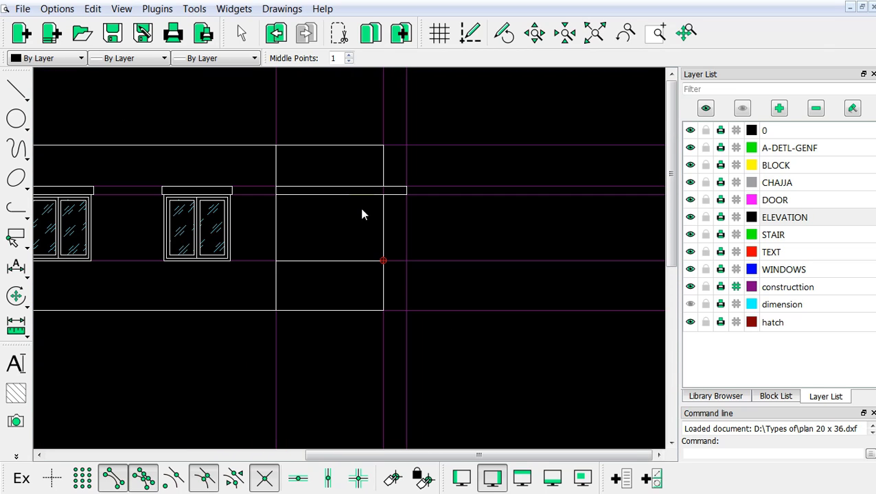
scroll(378, 215, "up", 1)
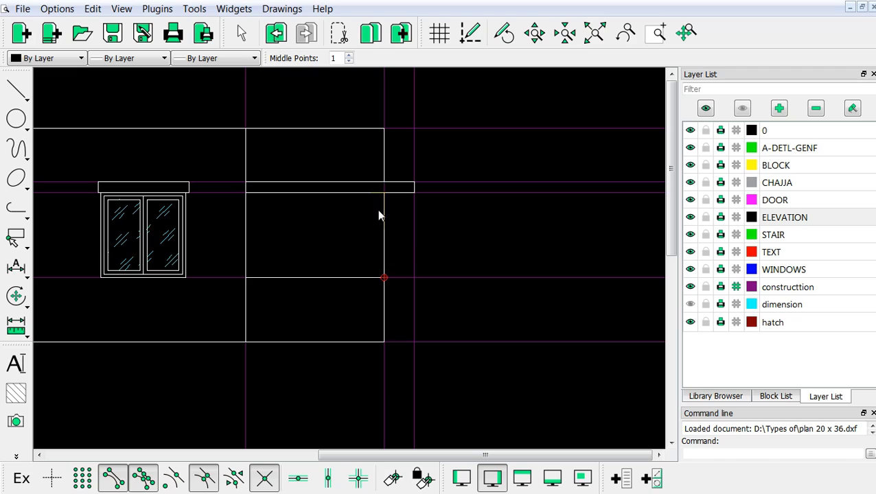
key("o")
key("f")
left_click(398, 59)
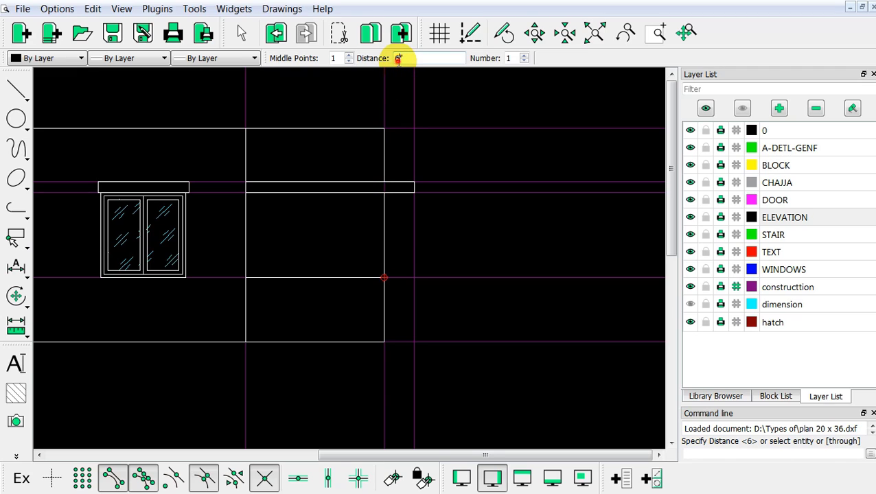
double_click(396, 59)
type("9")
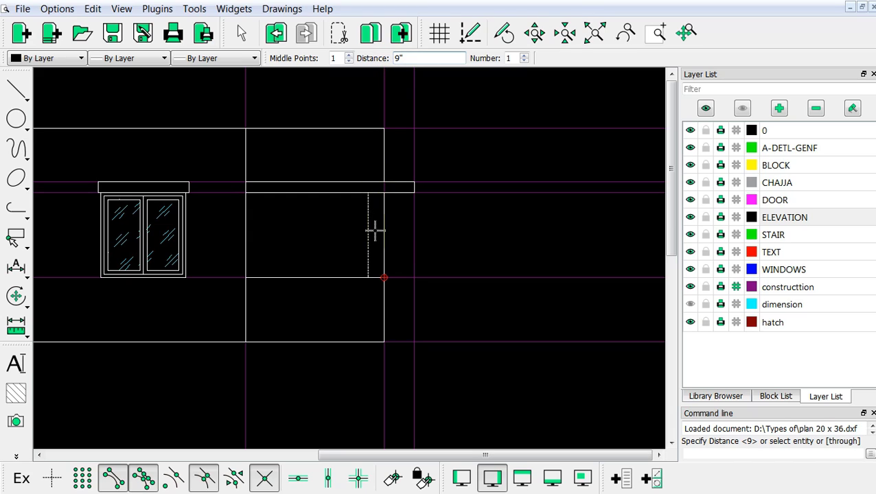
left_click(372, 228)
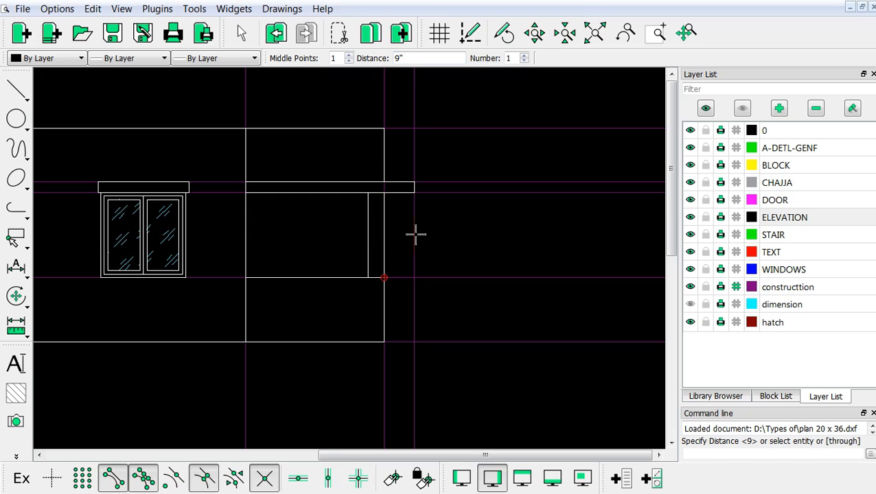
right_click(501, 243)
Step: On the constructtion layer, offset the roof-level construction line 3' upward
scroll(524, 234, "down", 3)
scroll(317, 241, "up", 4)
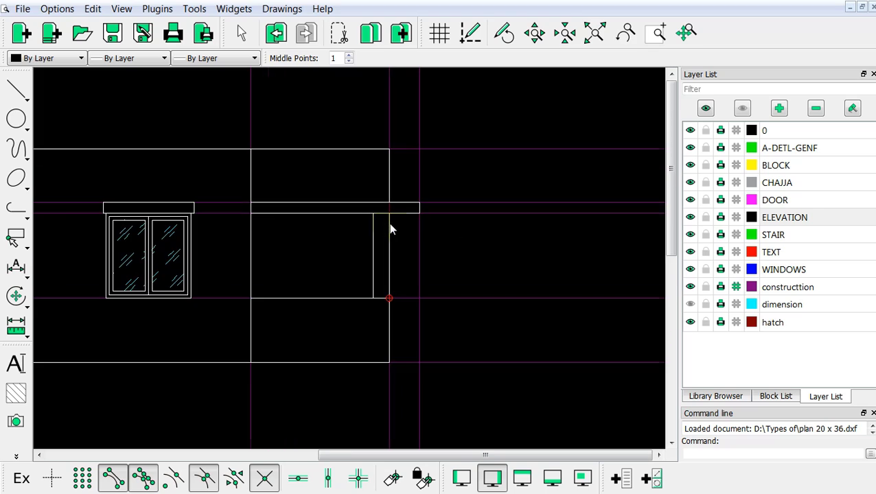
scroll(526, 272, "down", 4)
scroll(195, 263, "up", 2)
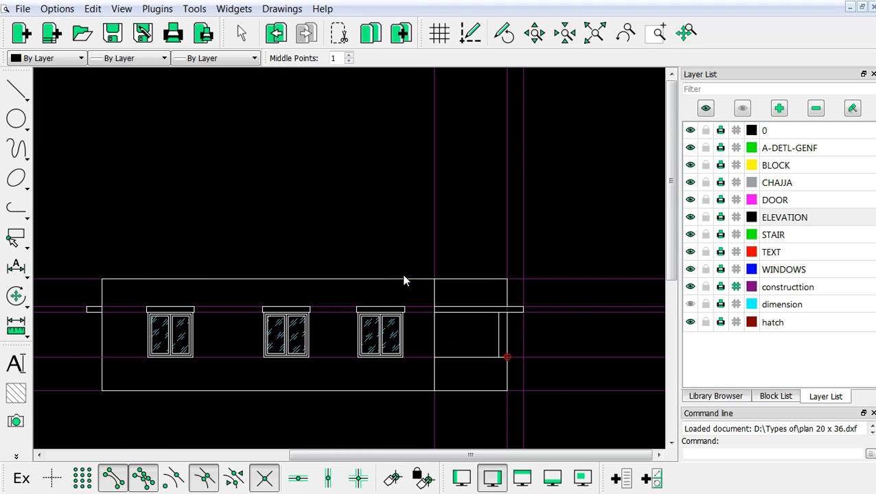
scroll(447, 275, "up", 1)
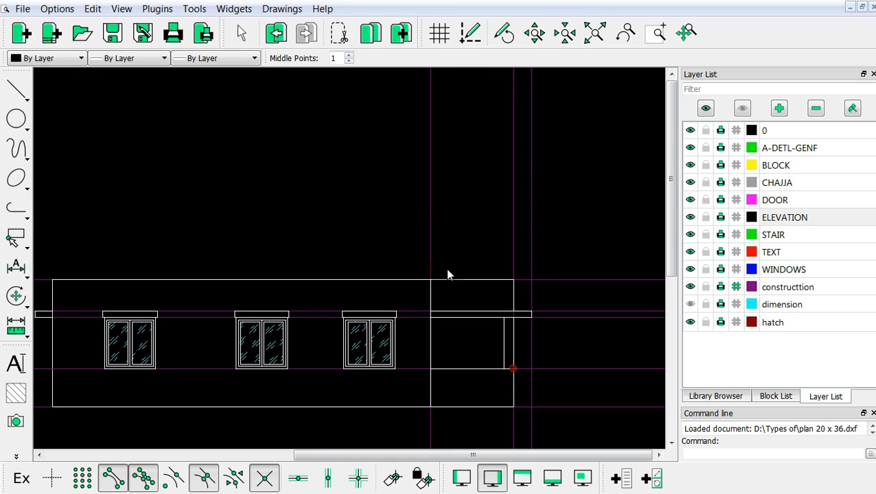
left_click(794, 287)
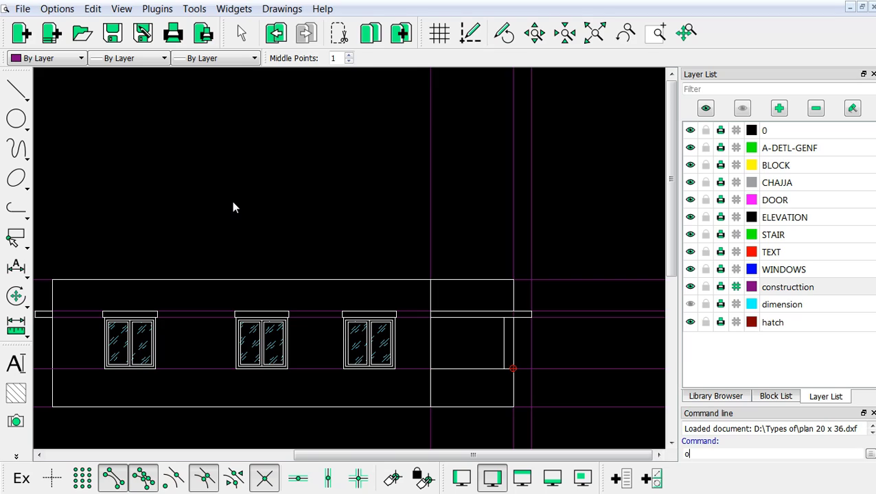
type("o")
key("Return")
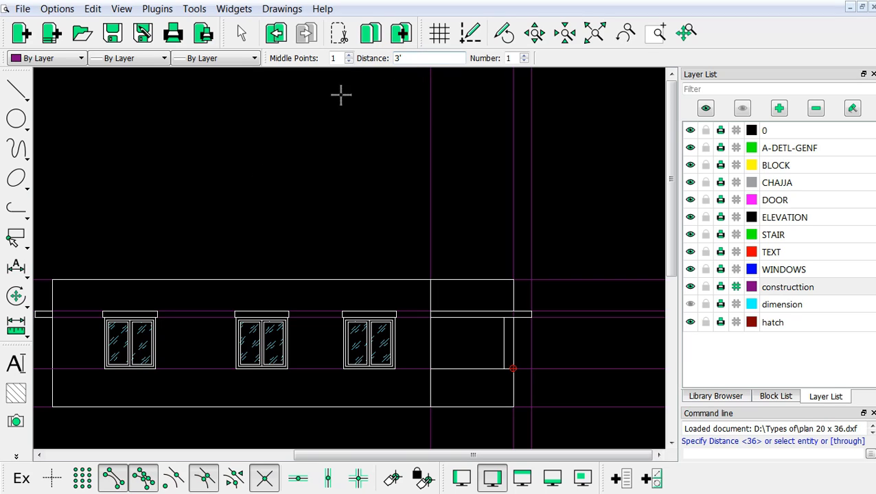
scroll(233, 241, "down", 2)
scroll(116, 271, "up", 3)
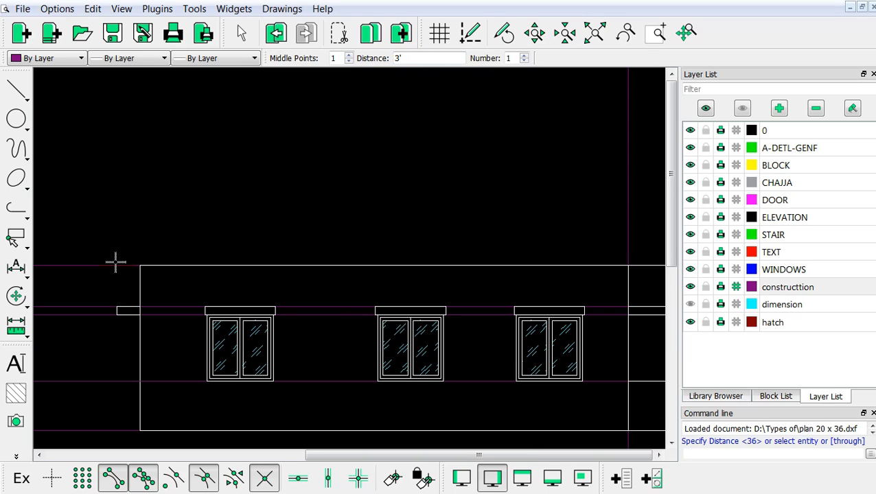
scroll(274, 242, "down", 3)
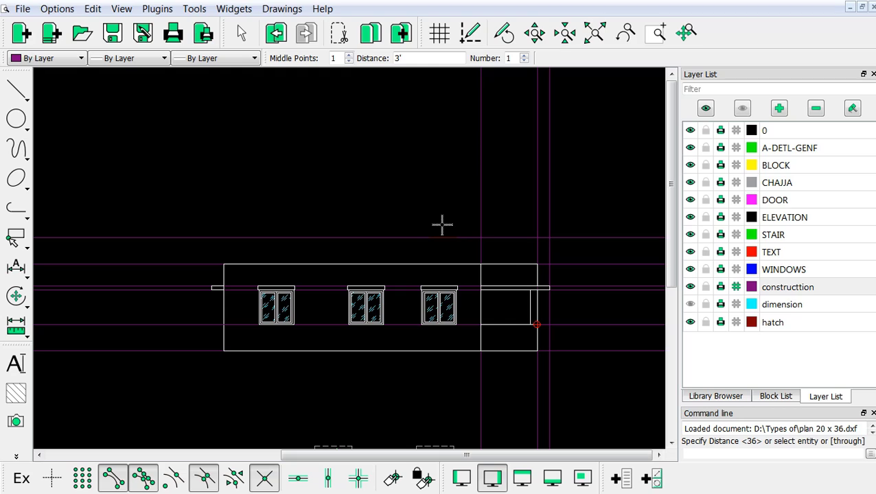
key("Escape")
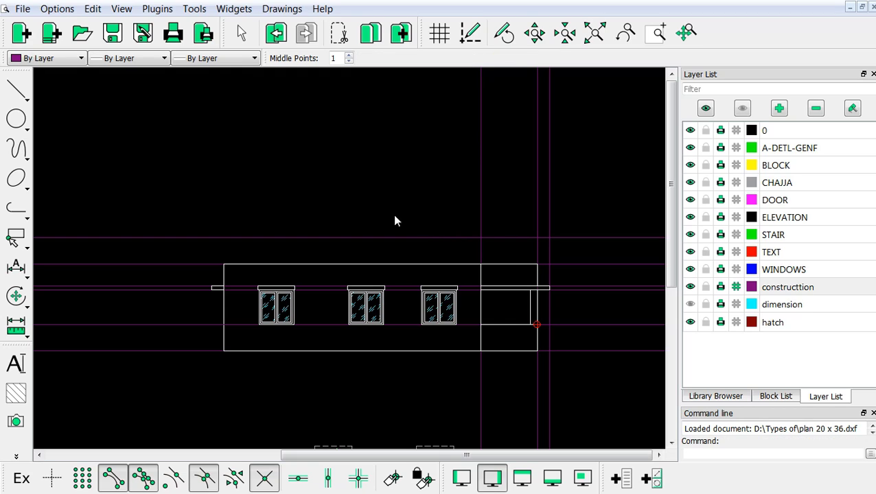
Step: Draw a vertical construction line through the roof-level corner at the elevation's left end
right_click(200, 145)
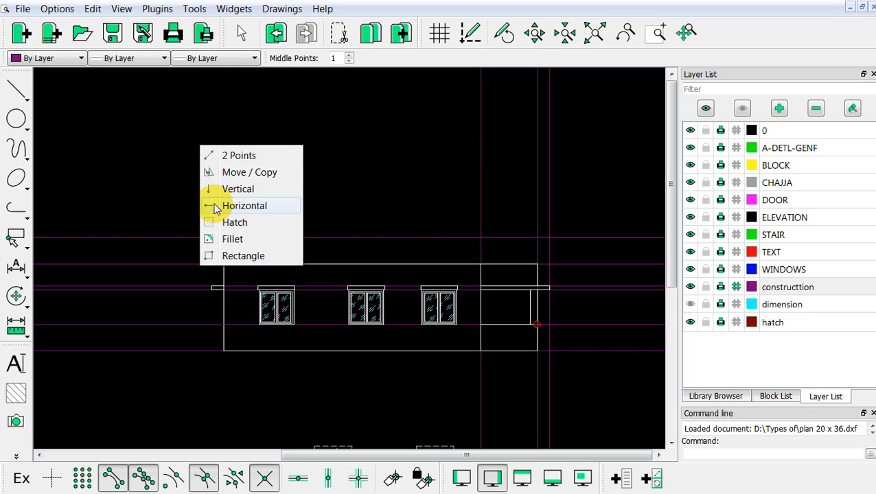
left_click(213, 189)
scroll(219, 240, "up", 2)
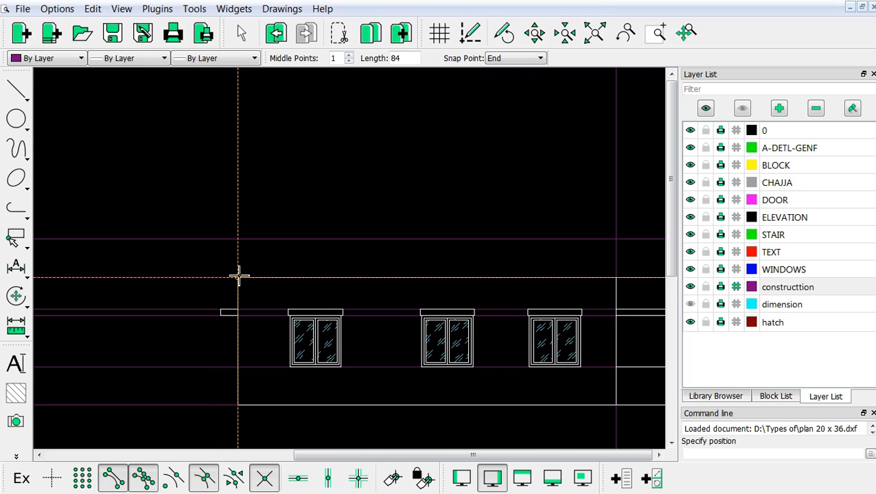
left_click(239, 275)
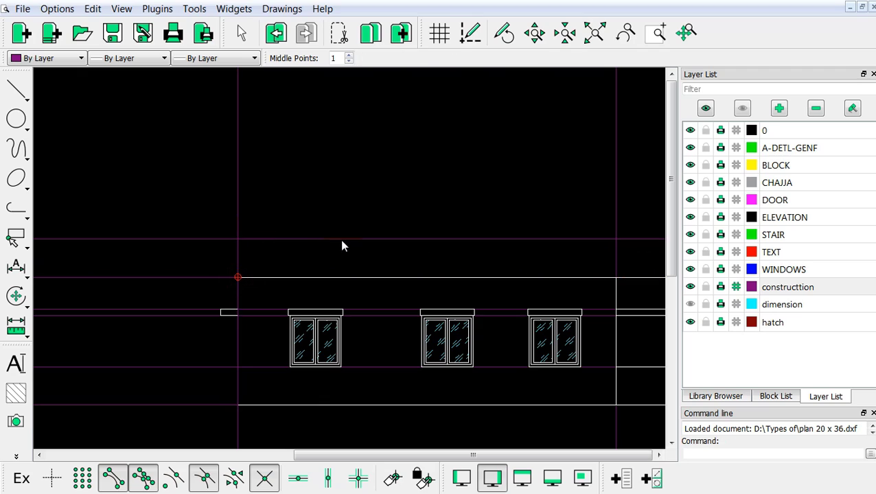
middle_click_drag(341, 245, 321, 253)
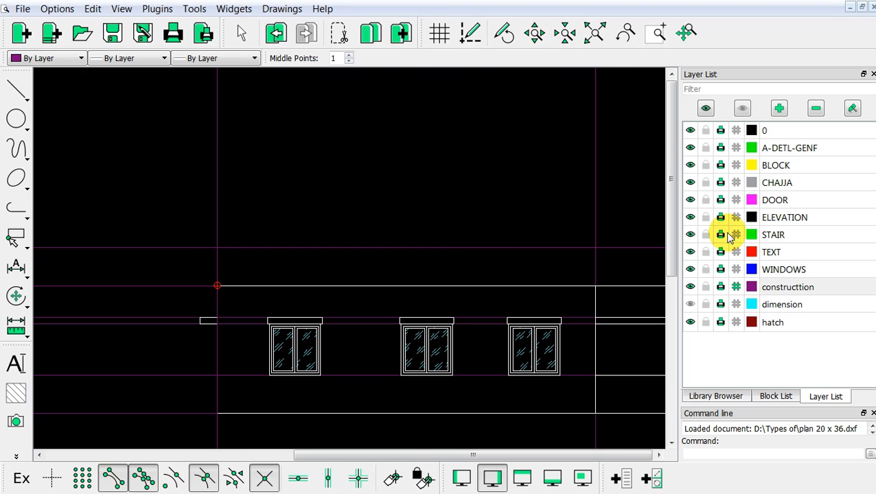
Step: On the ELEVATION layer, draw the roof parapet's left edge from the new upper construction line down to the roof corner
left_click(805, 218)
scroll(508, 186, "up", 1)
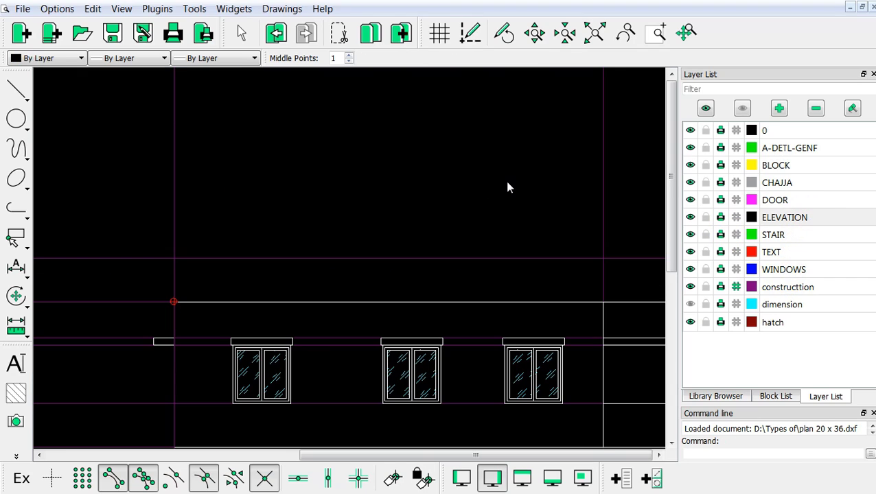
right_click(266, 166)
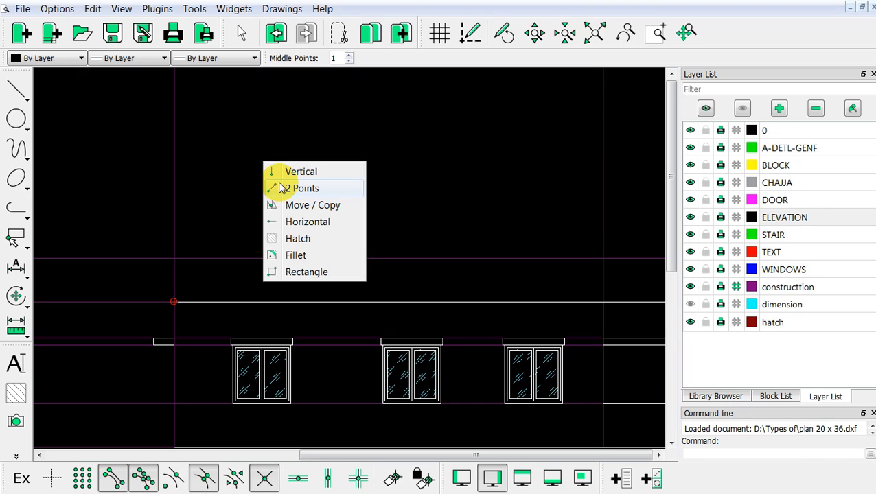
left_click(280, 188)
scroll(238, 297, "up", 2)
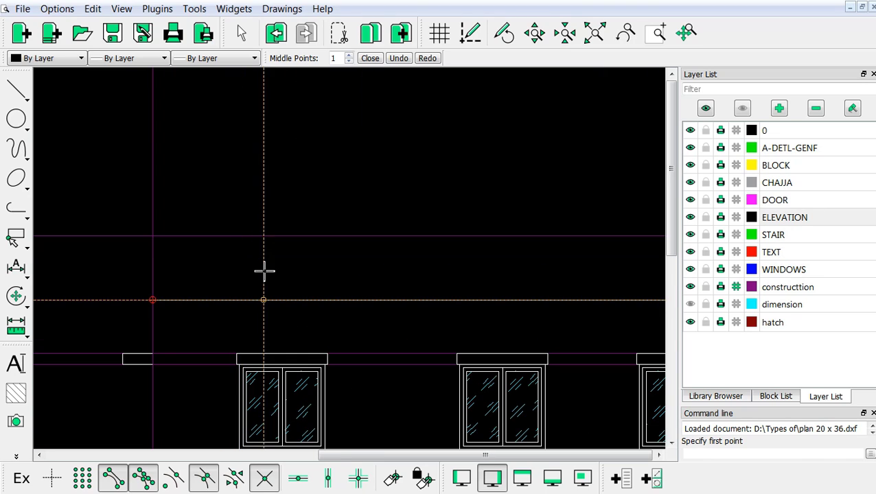
left_click(152, 230)
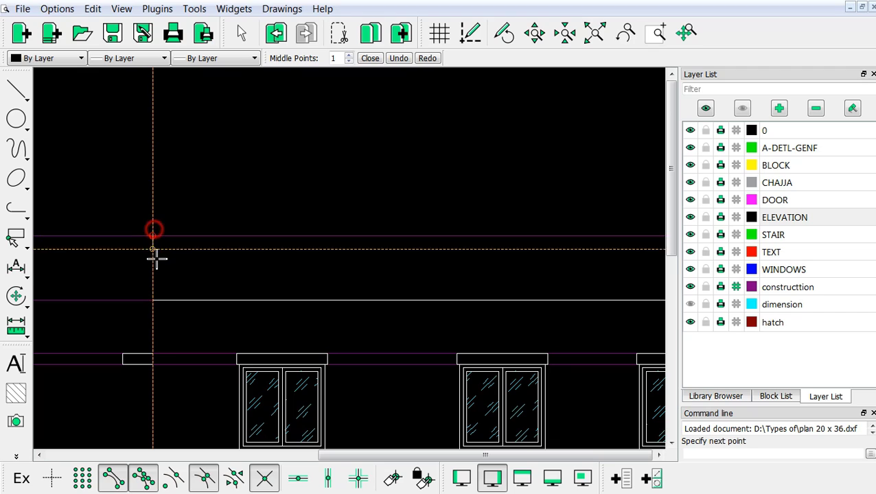
left_click(153, 300)
key("Escape")
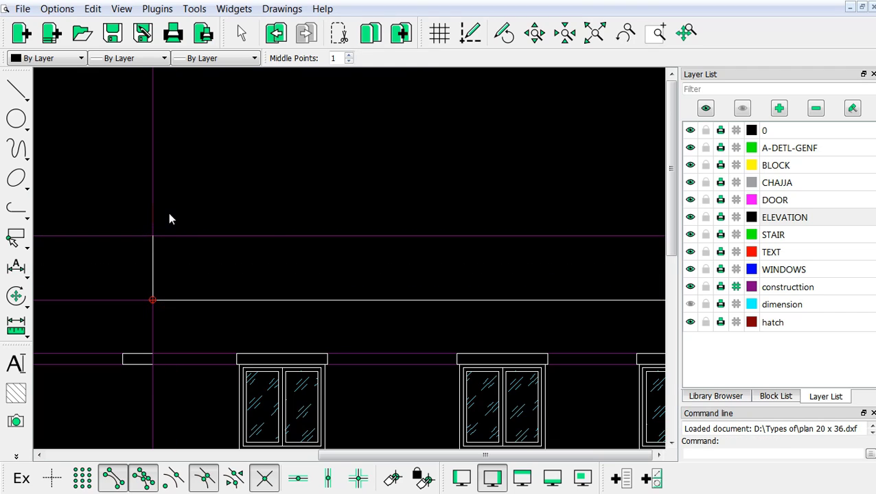
Step: Draw the roof parapet's top line across to the balcony construction line, and its right edge down to roof level
right_click(170, 218)
left_click(183, 224)
left_click(152, 235)
scroll(295, 237, "down", 3)
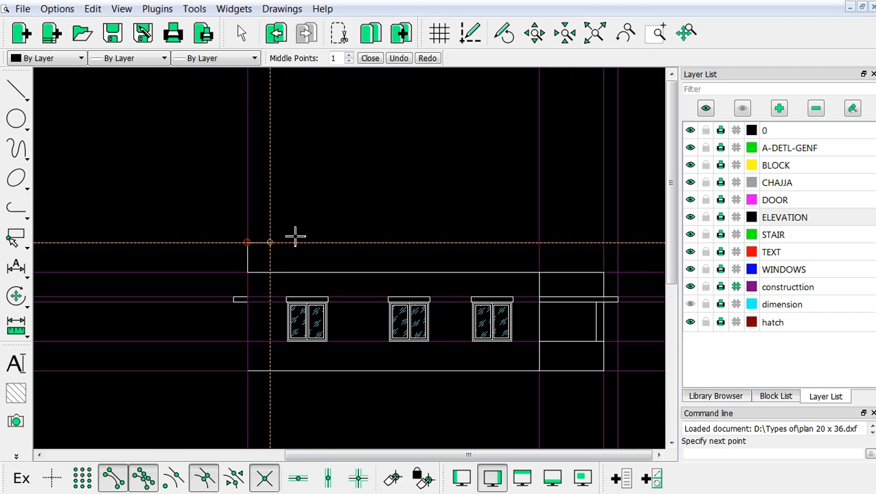
scroll(543, 244, "up", 3)
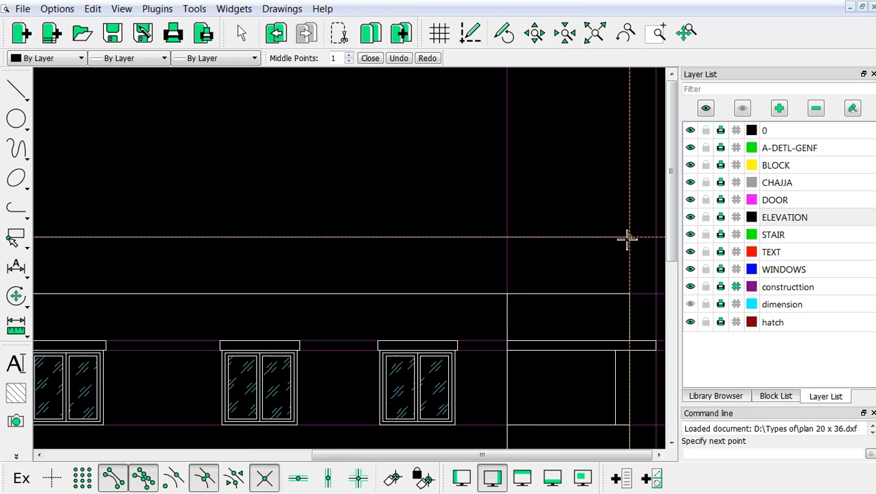
left_click(628, 238)
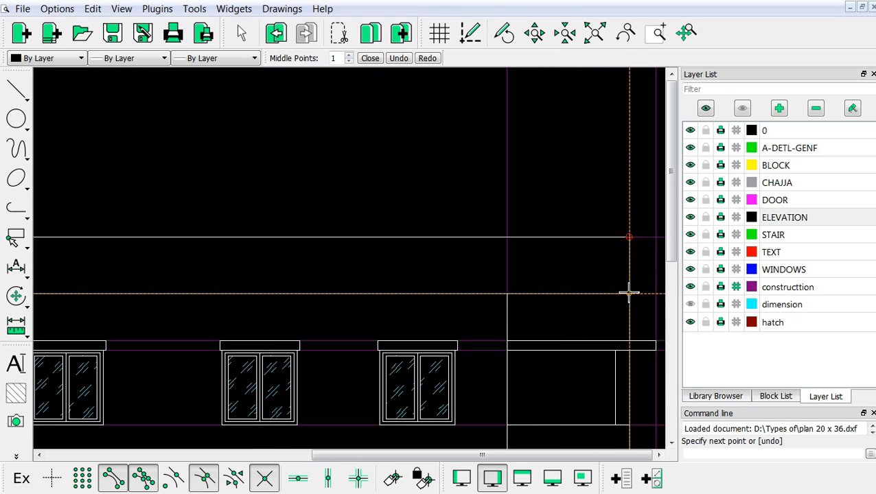
left_click(629, 294)
right_click(630, 269)
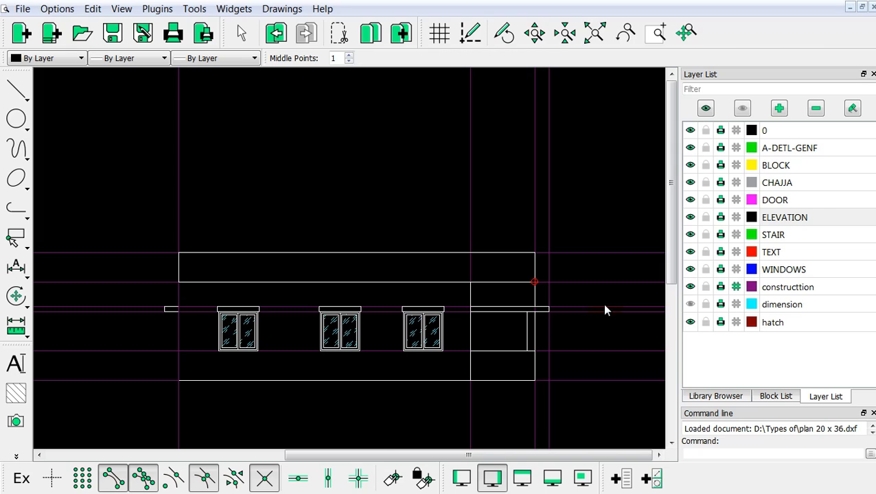
scroll(439, 271, "down", 3)
scroll(469, 266, "up", 3)
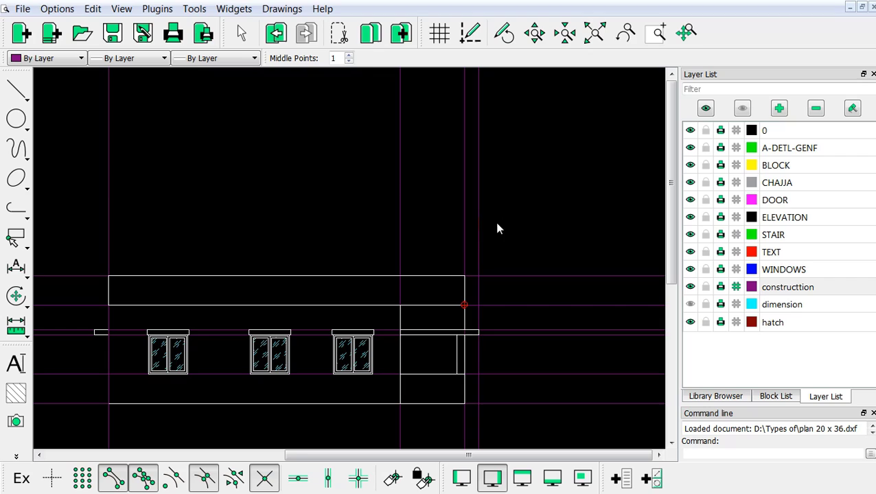
Step: On the constructtion layer, offset the roof-level construction line 8' upward
scroll(373, 270, "up", 1)
scroll(373, 274, "up", 1)
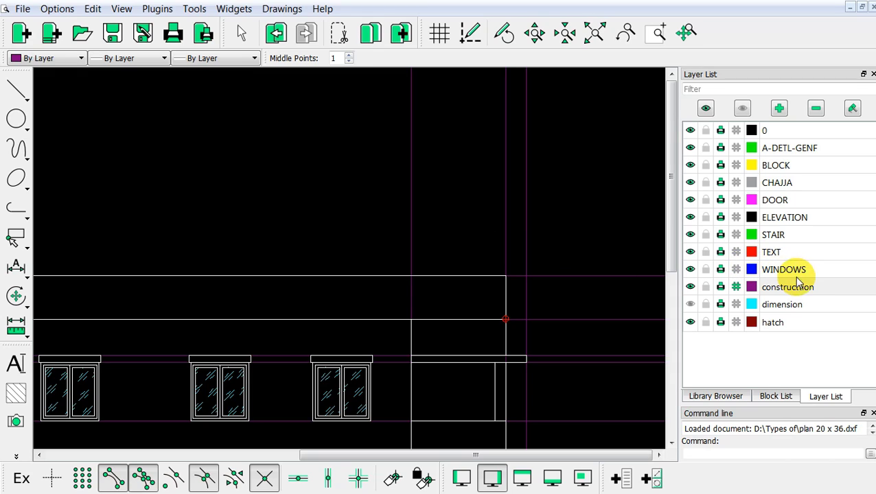
type("o")
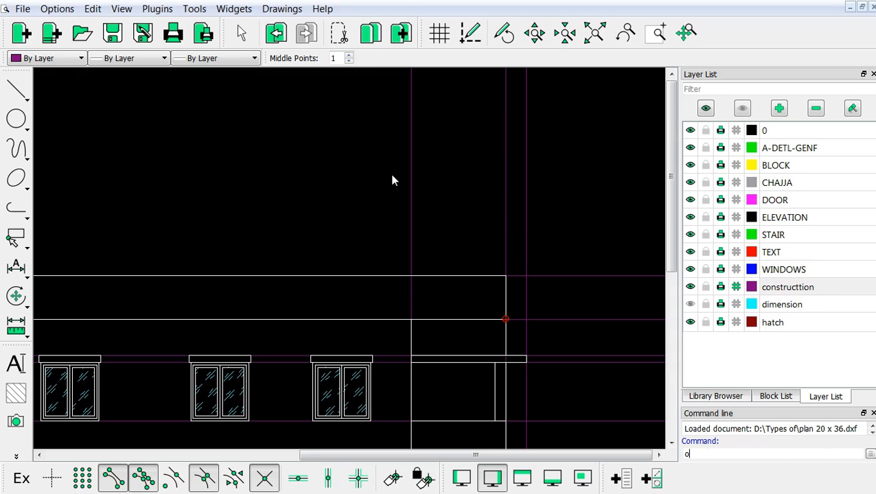
key("Return")
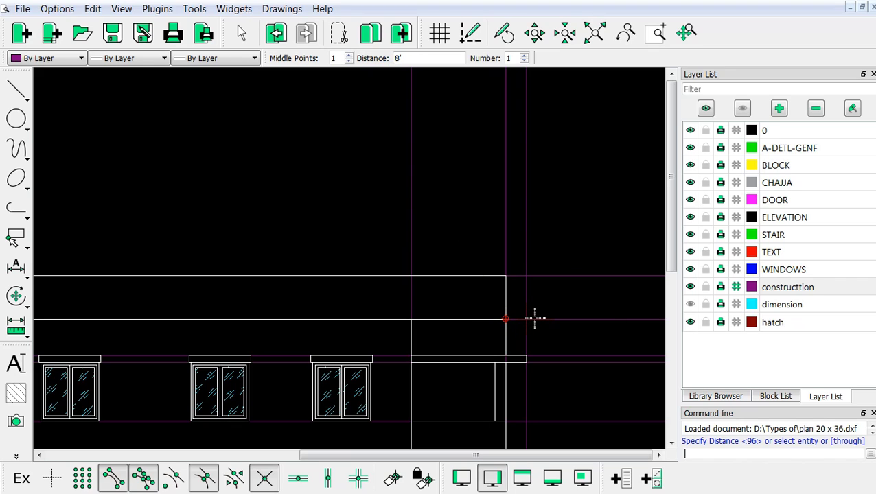
left_click(546, 317)
scroll(538, 282, "down", 2)
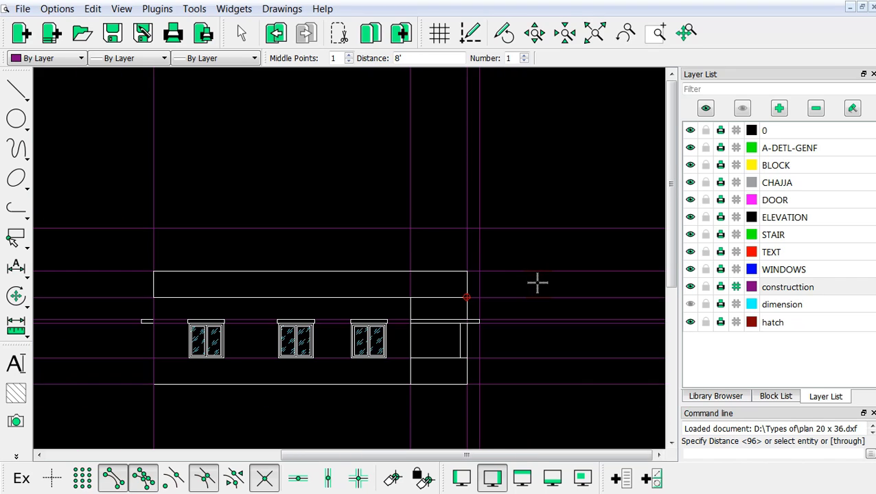
scroll(405, 215, "up", 1)
scroll(450, 220, "down", 2)
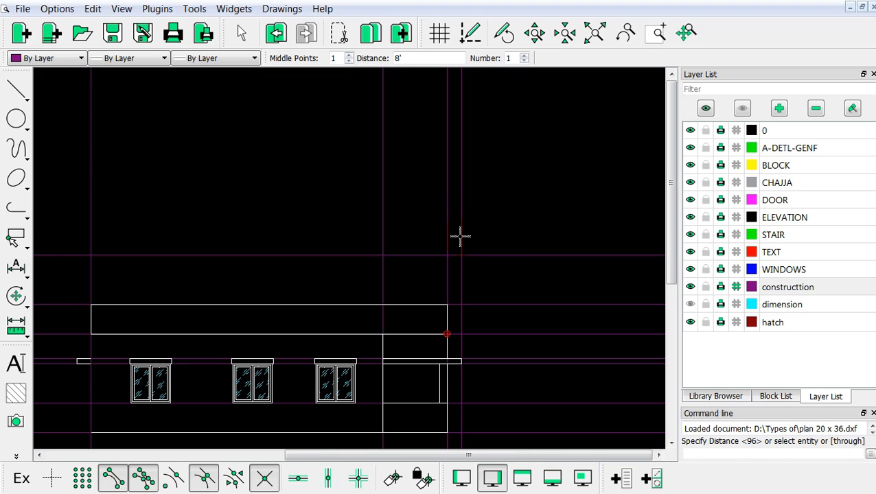
Step: Offset the new uppermost horizontal construction line another 6" upward
double_click(398, 58)
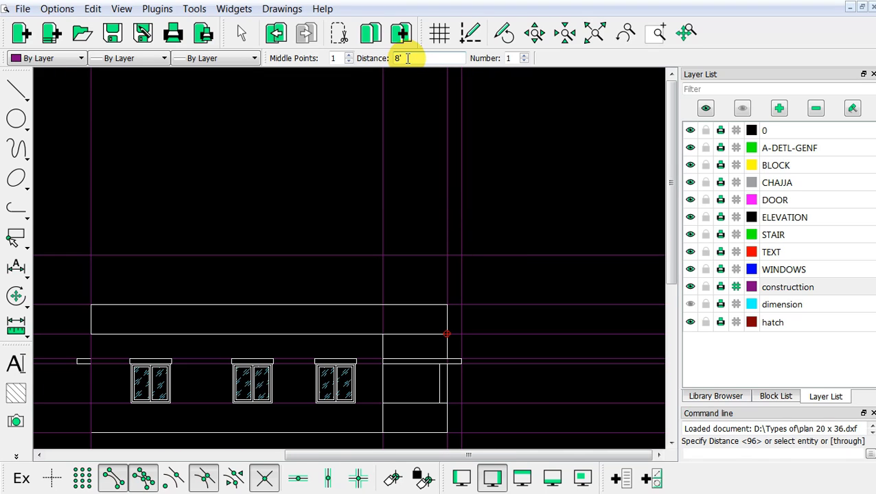
type("6")
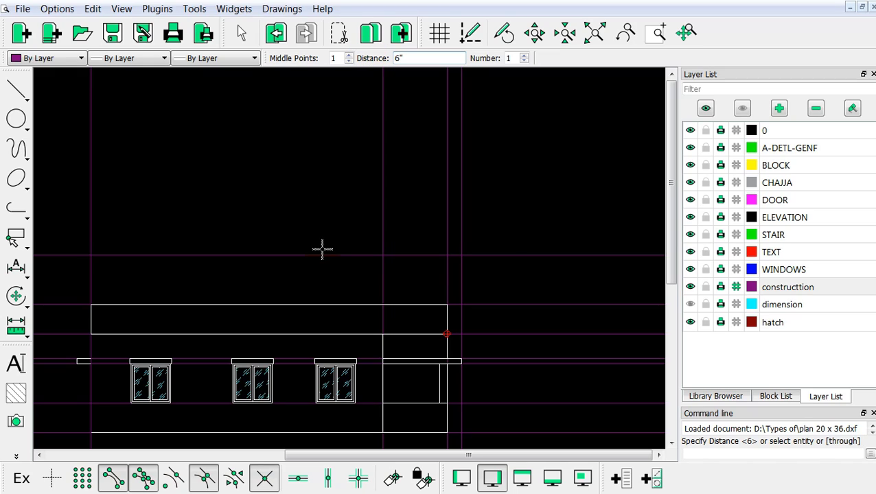
scroll(391, 259, "down", 2)
scroll(385, 258, "up", 2)
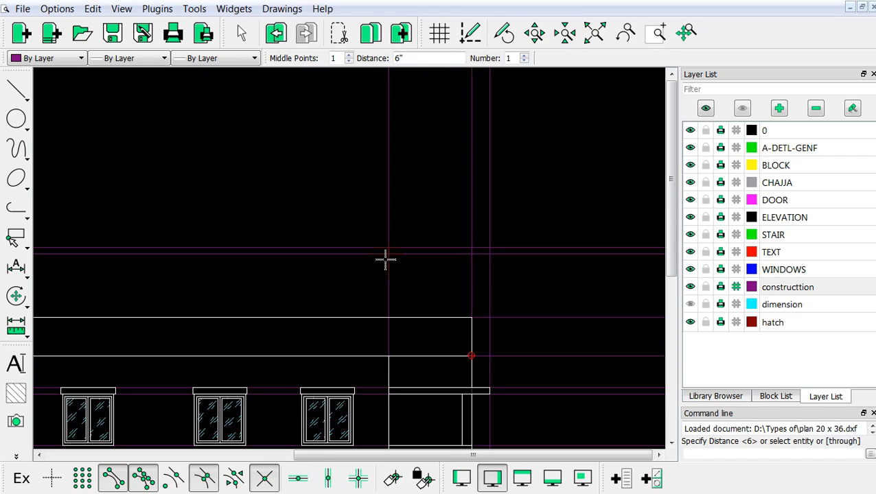
scroll(385, 258, "up", 1)
scroll(475, 277, "down", 2)
scroll(405, 264, "up", 2)
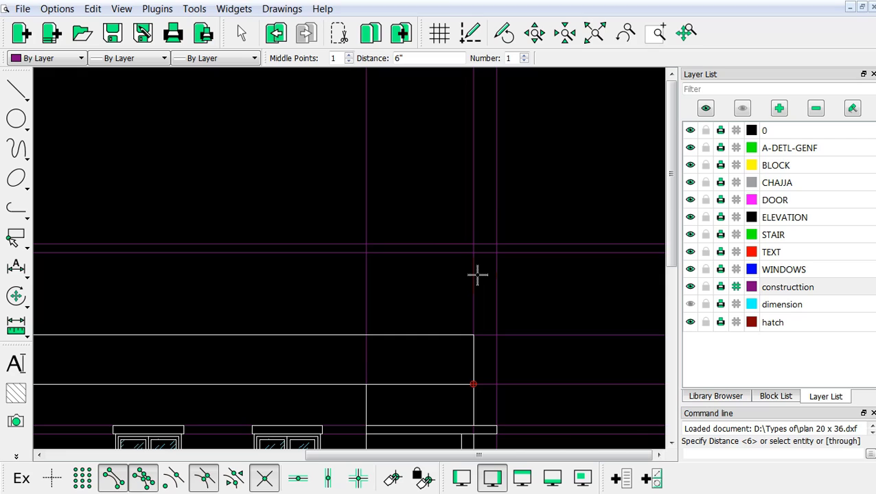
key("Escape")
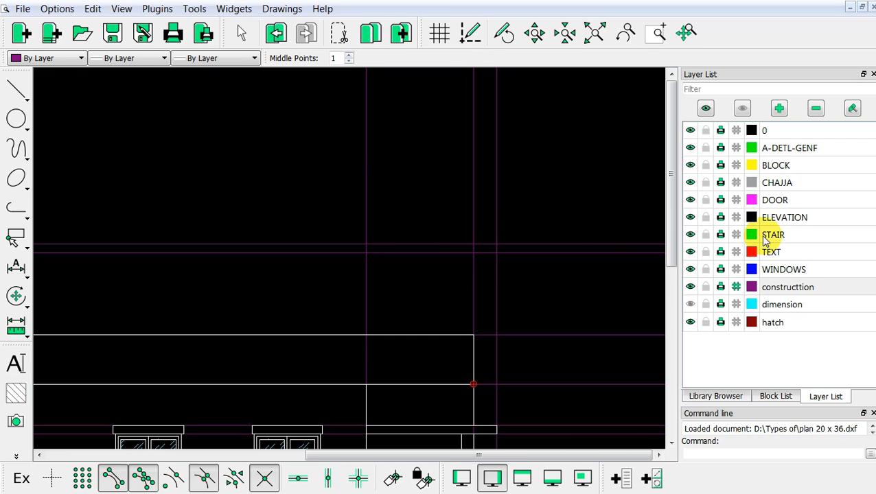
Step: On the ELEVATION layer, draw the upper room's left wall line from the parapet top up to the lower of the two new construction lines
left_click(774, 218)
right_click(280, 152)
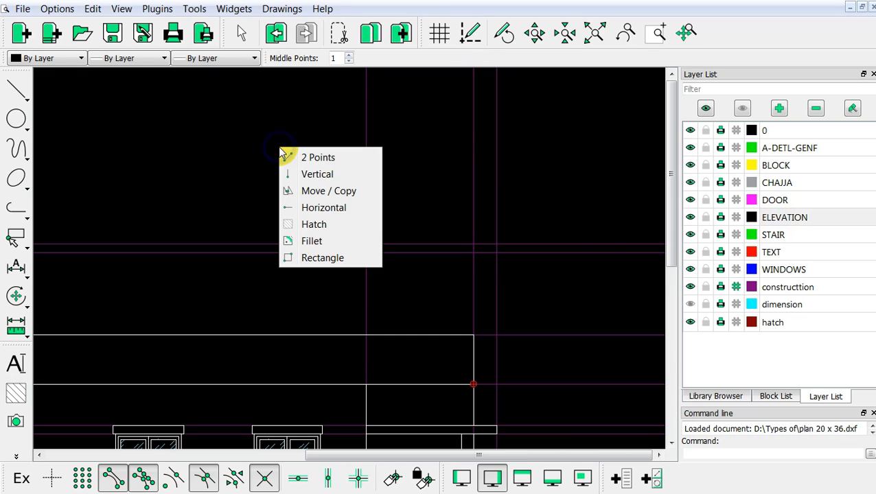
left_click(287, 158)
scroll(365, 326, "up", 3)
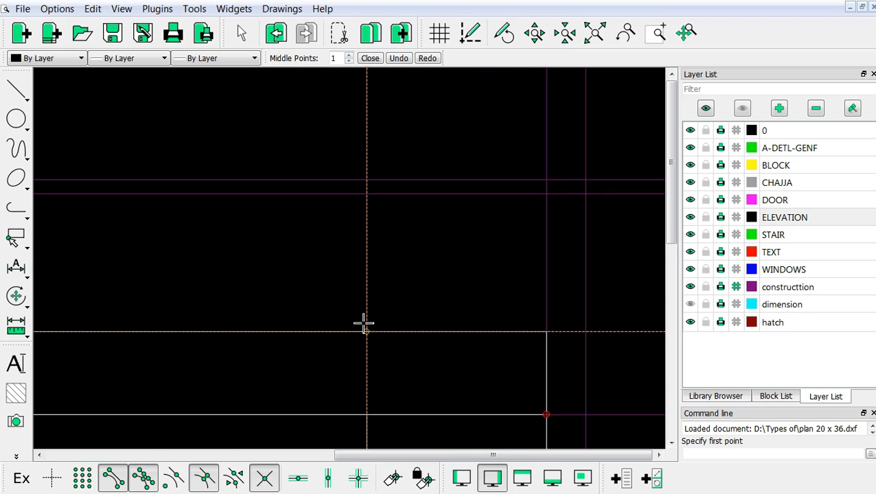
left_click(365, 330)
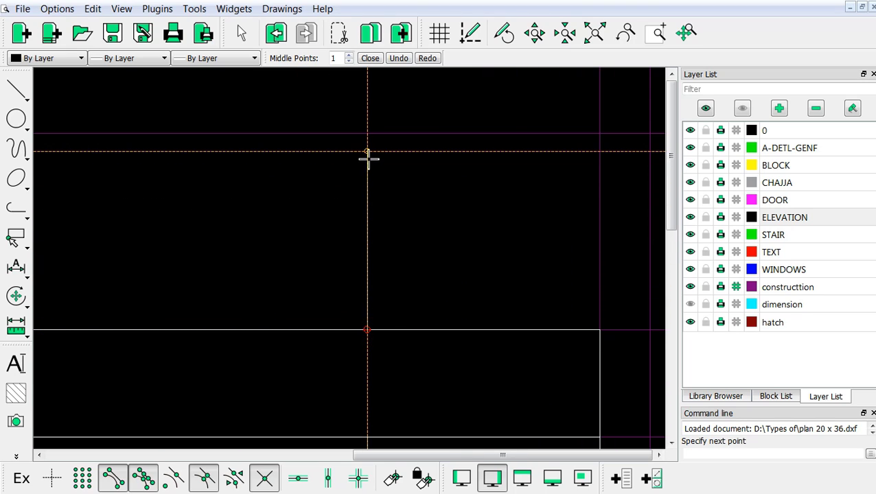
left_click(367, 156)
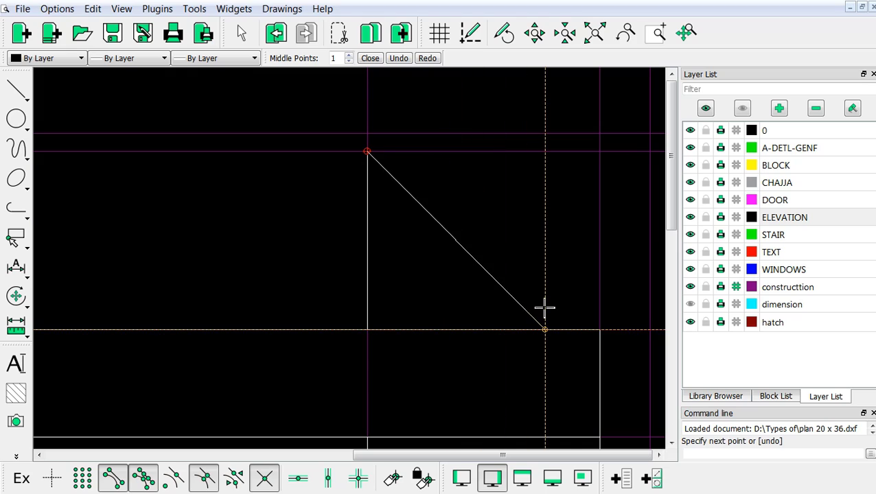
right_click(552, 310)
Step: Draw the upper room's right wall line from the parapet's right corner up to the same construction line
right_click(518, 253)
left_click(539, 262)
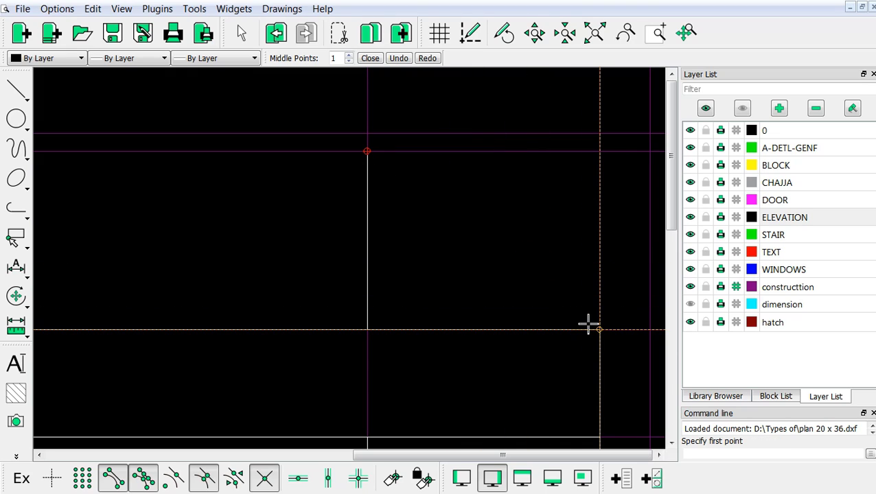
left_click(596, 330)
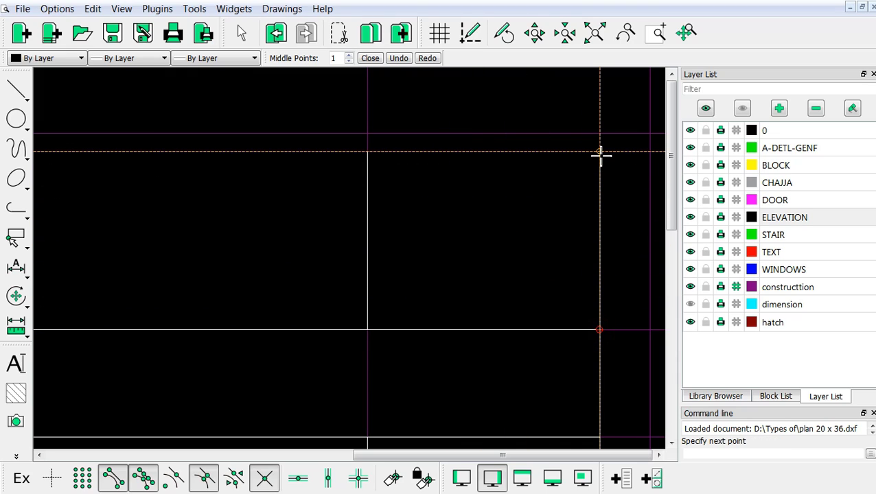
left_click(599, 152)
right_click(540, 216)
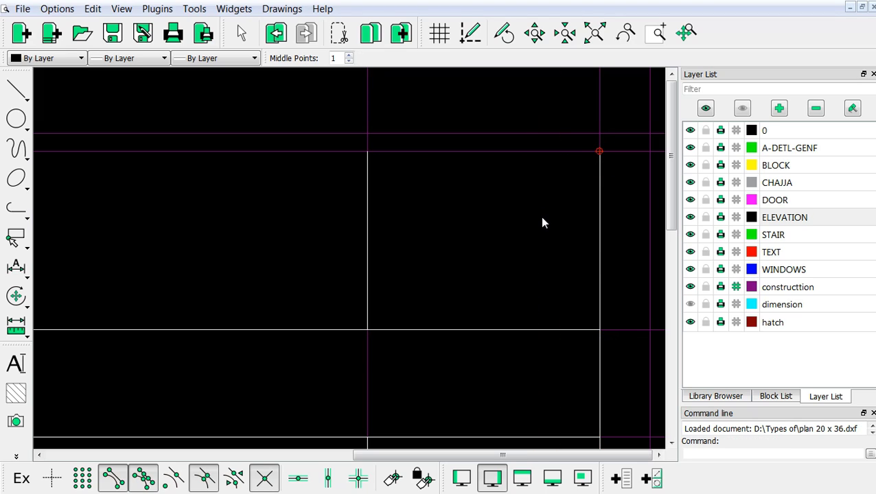
Step: Measure the horizontal distance from the top of the right wall line to the outermost vertical construction line
scroll(540, 234, "down", 2)
scroll(558, 174, "up", 4)
scroll(441, 254, "down", 4)
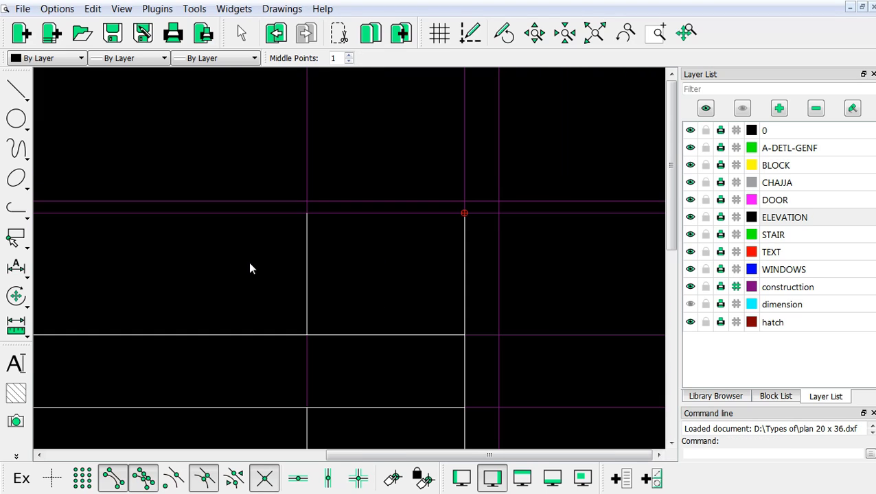
left_click(16, 266)
left_click(18, 260)
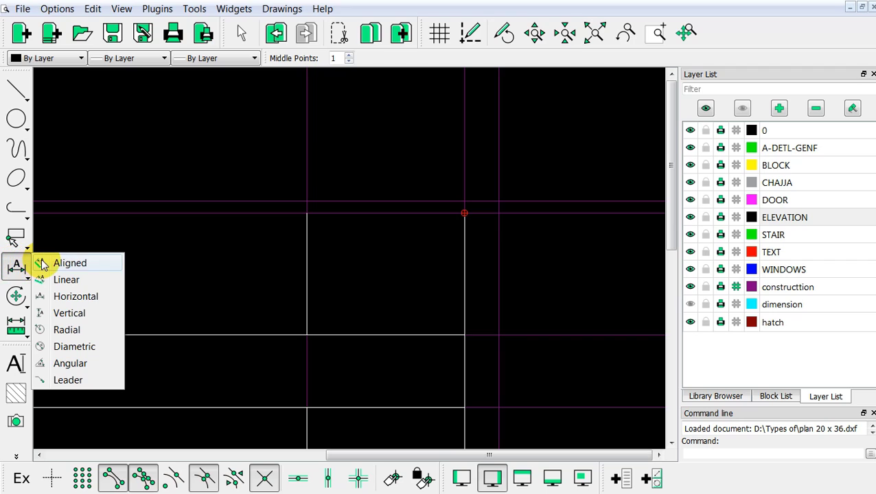
scroll(457, 235, "up", 3)
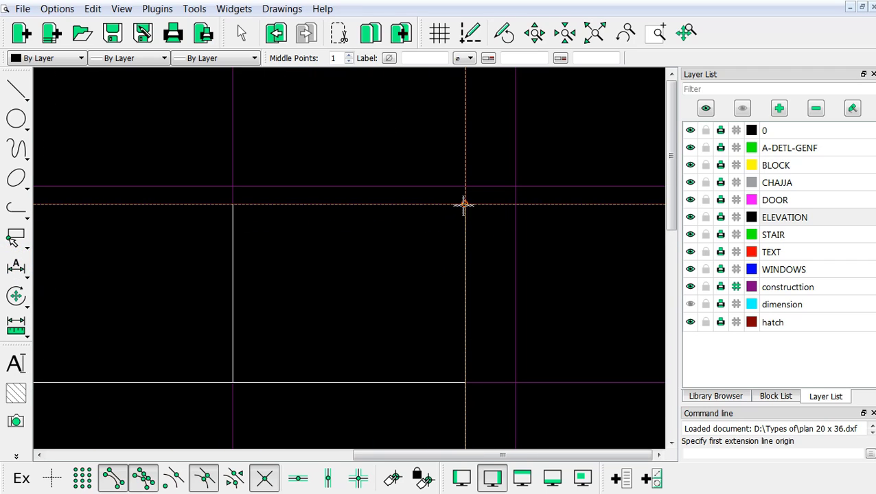
left_click(465, 204)
left_click(515, 204)
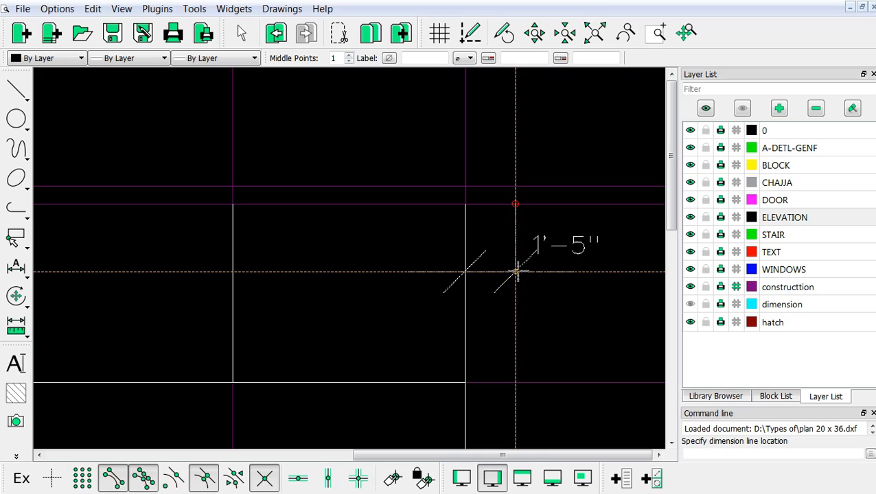
key("Escape")
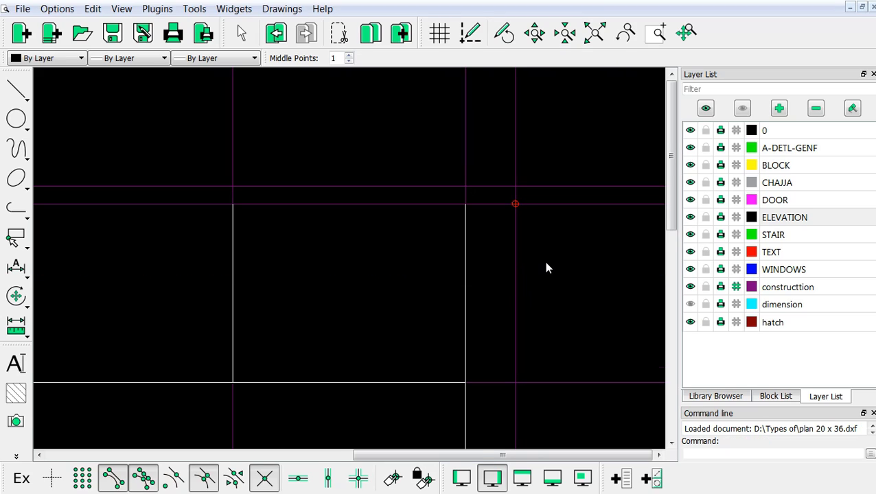
Step: On the constructtion layer, offset the vertical construction line at the upper room's left wall 1'5" outward to the left
scroll(544, 264, "down", 2)
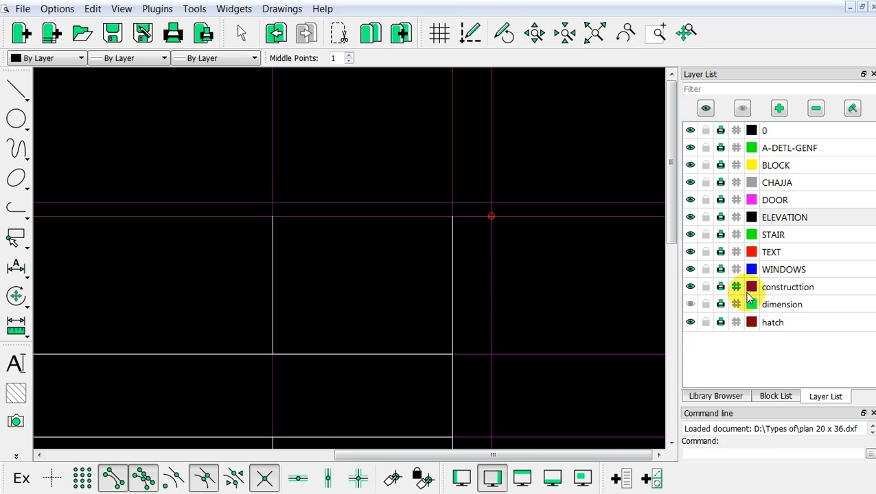
left_click(786, 292)
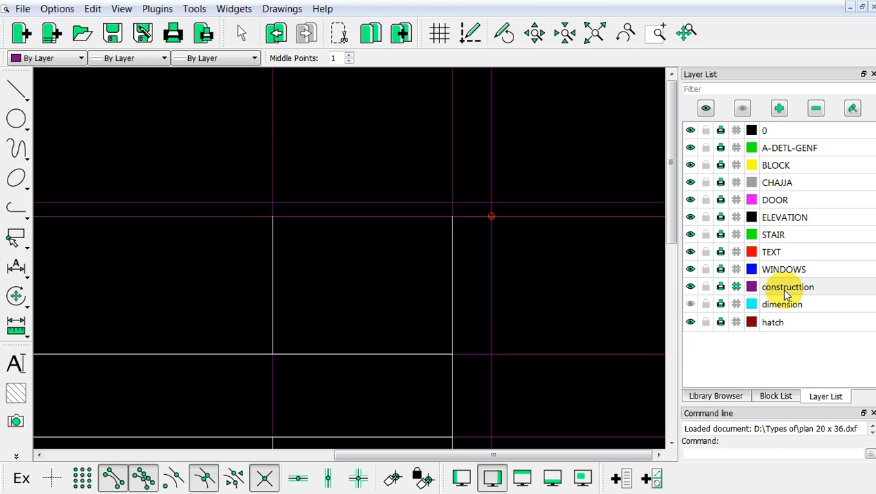
type("o")
key("Return")
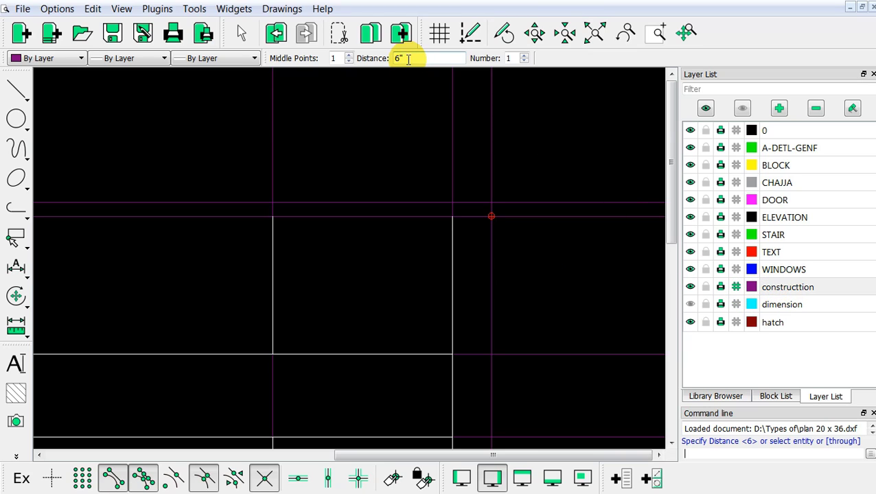
left_click(407, 59)
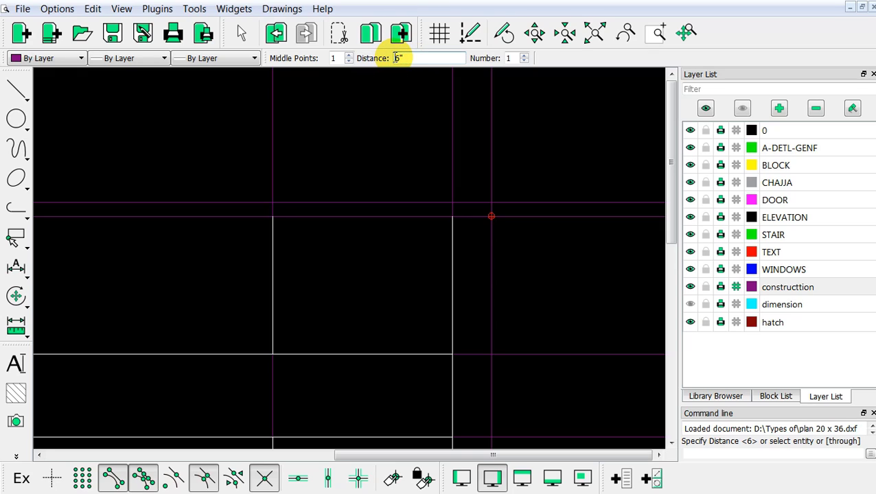
type("1")
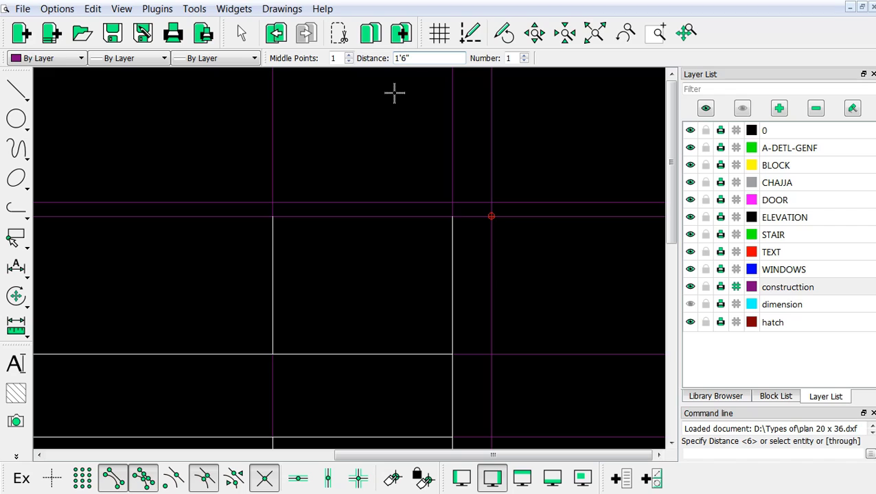
left_click(402, 58)
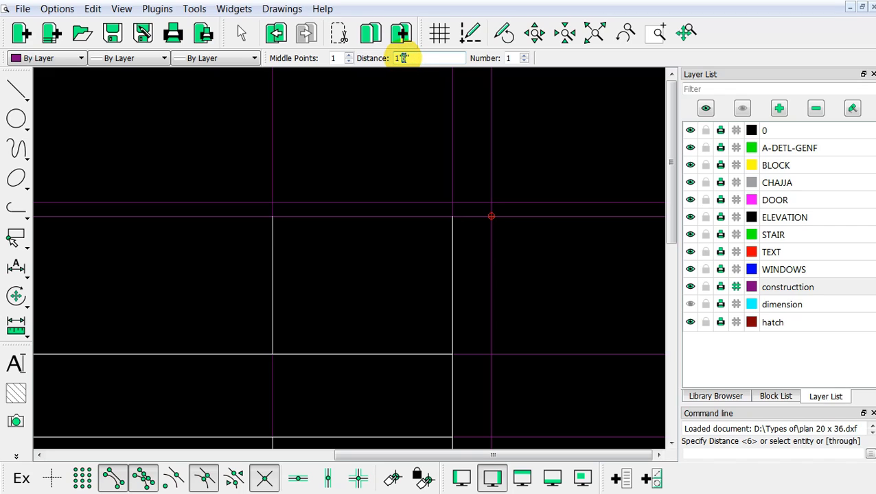
key("BackSpace")
type("5")
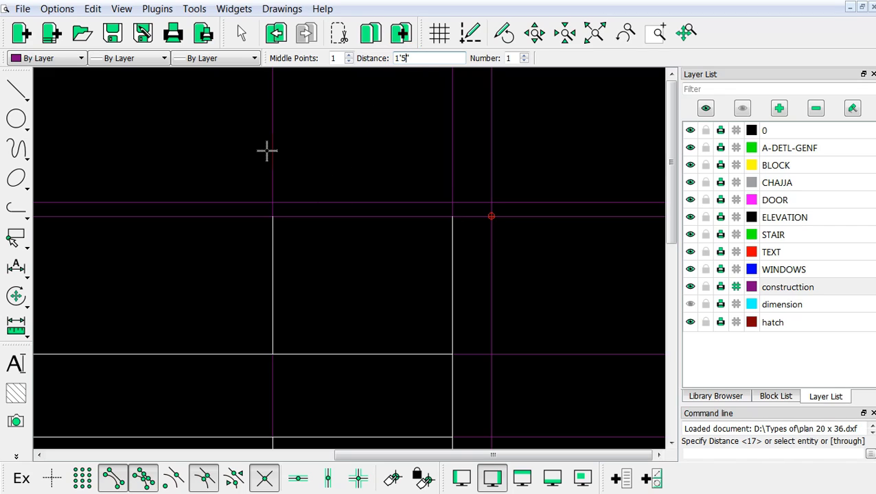
left_click(261, 140)
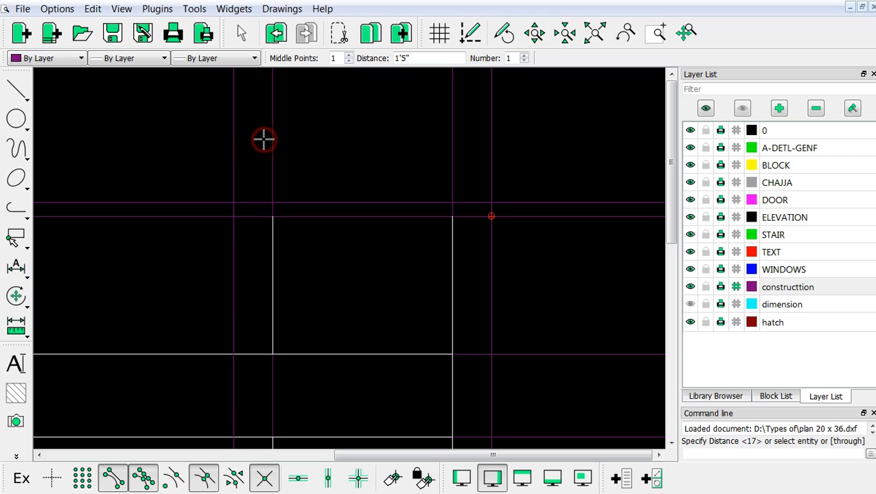
key("Escape")
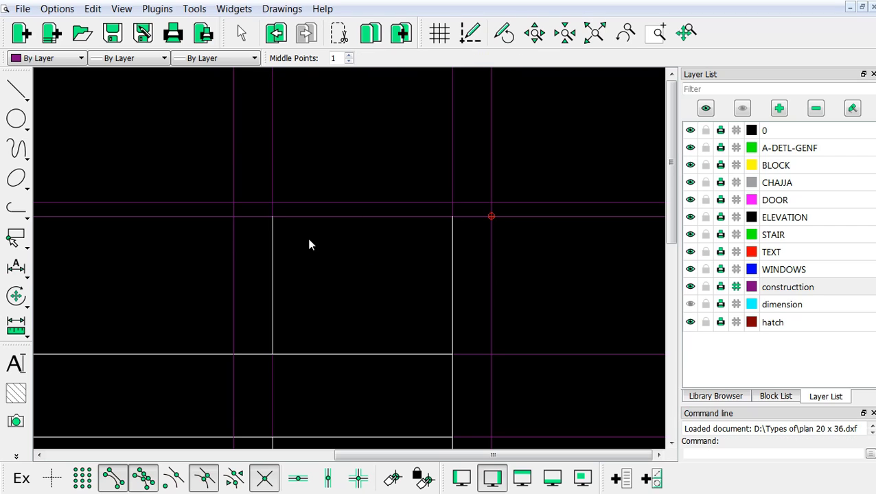
Step: On the ELEVATION layer, draw the upper room's overhanging slab as a rectangle between the outer vertical and two topmost horizontal construction lines
scroll(382, 204, "down", 3)
scroll(368, 177, "up", 4)
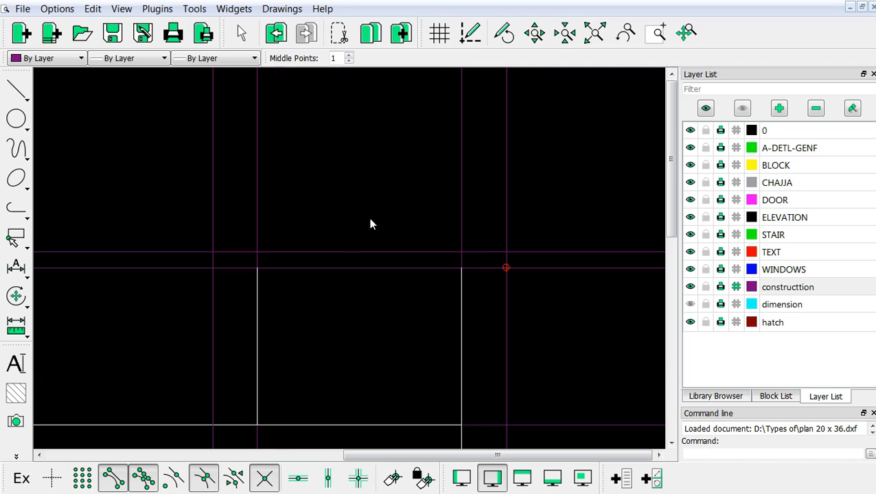
left_click(840, 218)
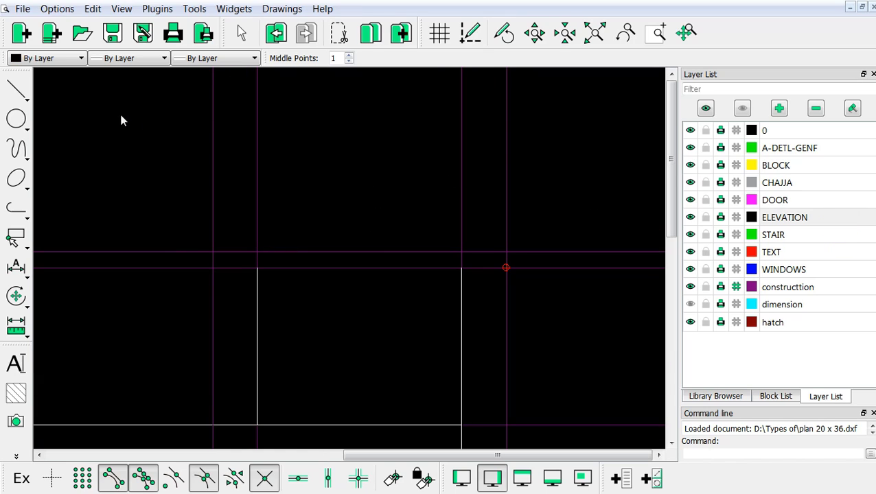
left_click(18, 91)
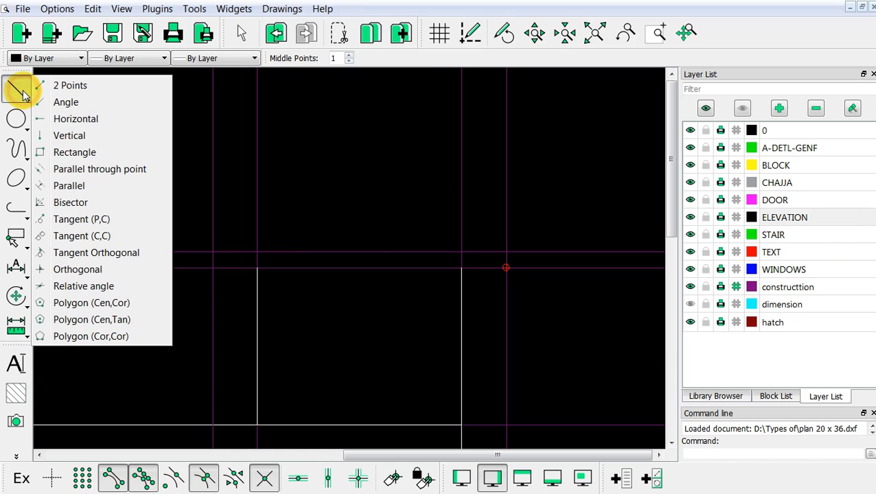
left_click(59, 153)
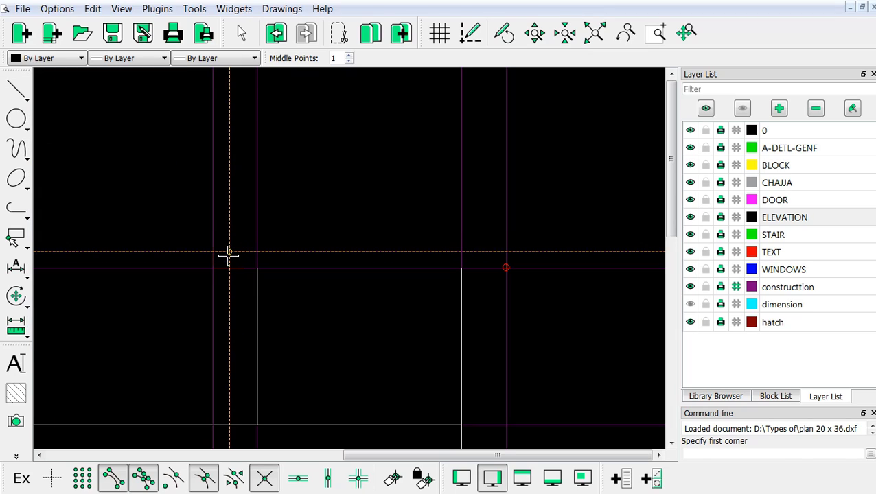
left_click(214, 251)
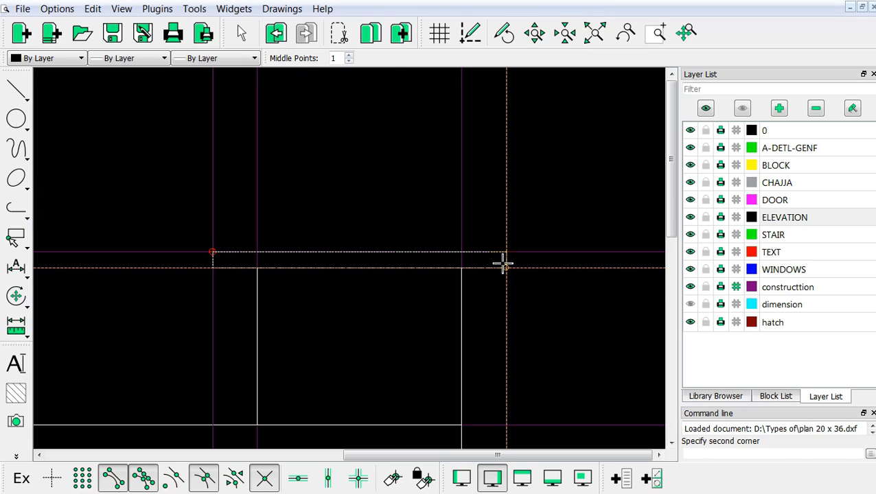
left_click(504, 265)
right_click(475, 268)
scroll(476, 262, "down", 6)
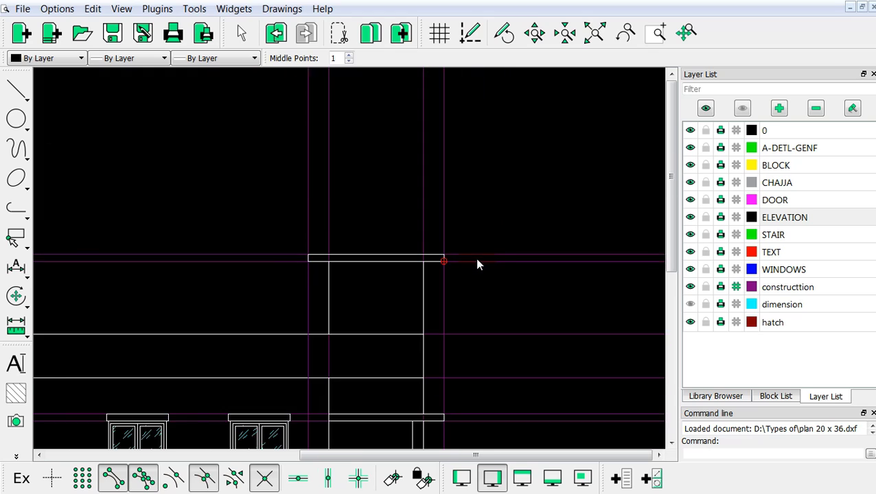
scroll(396, 268, "down", 1)
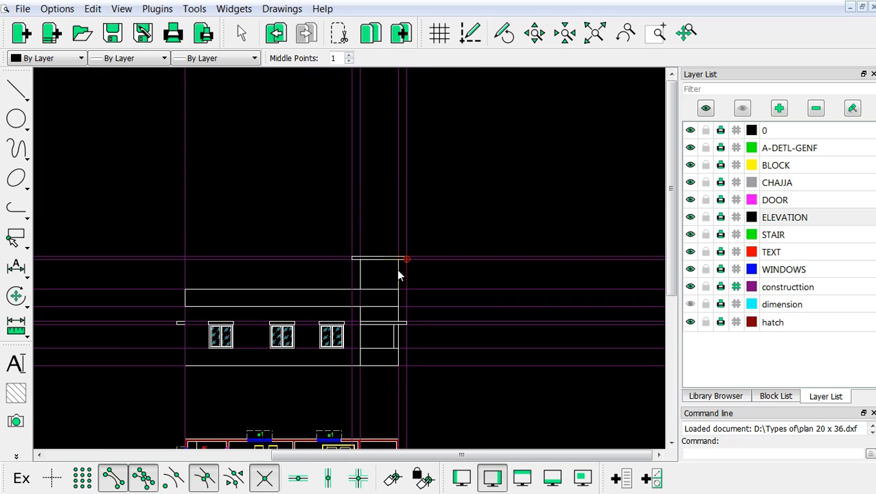
Step: On the constructtion layer, draw a vertical construction line through the midpoint of the upper room's slab underside
scroll(396, 269, "up", 3)
scroll(382, 269, "down", 2)
scroll(343, 269, "up", 3)
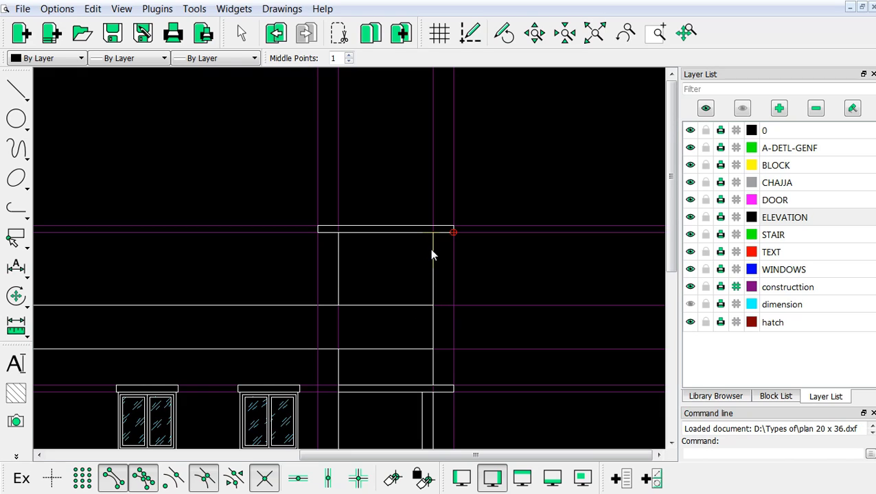
scroll(431, 251, "down", 1)
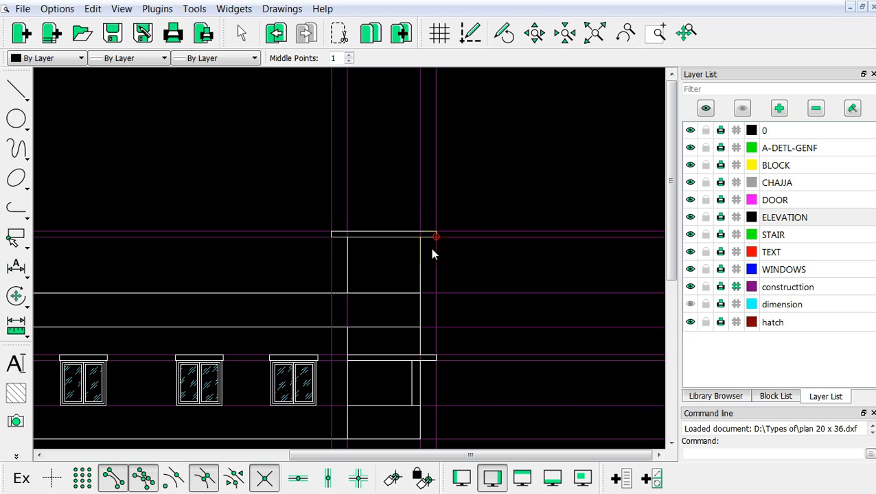
left_click(783, 288)
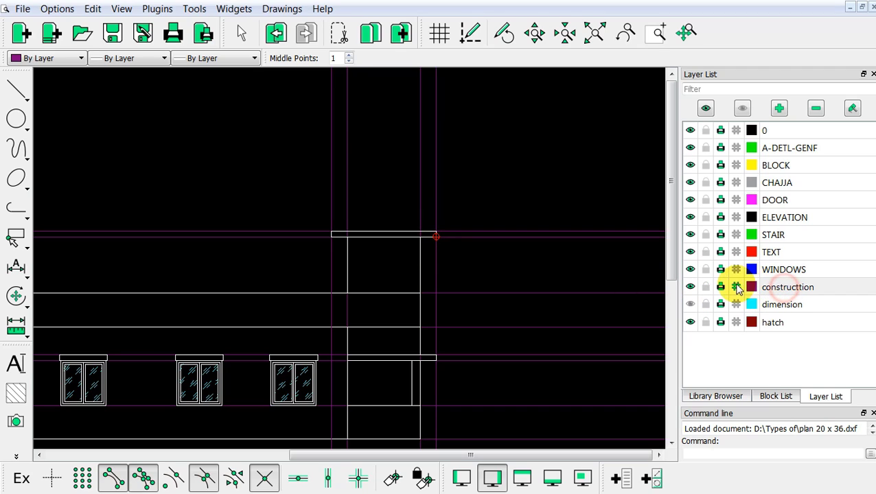
right_click(258, 141)
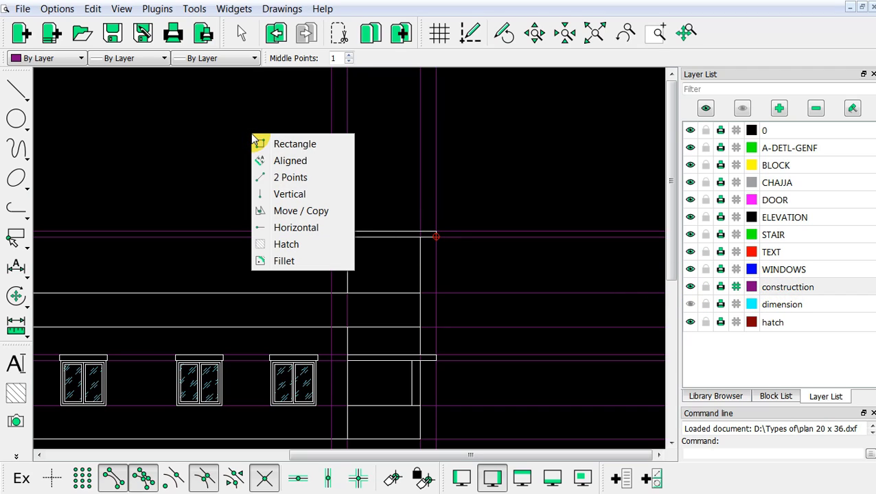
left_click(278, 194)
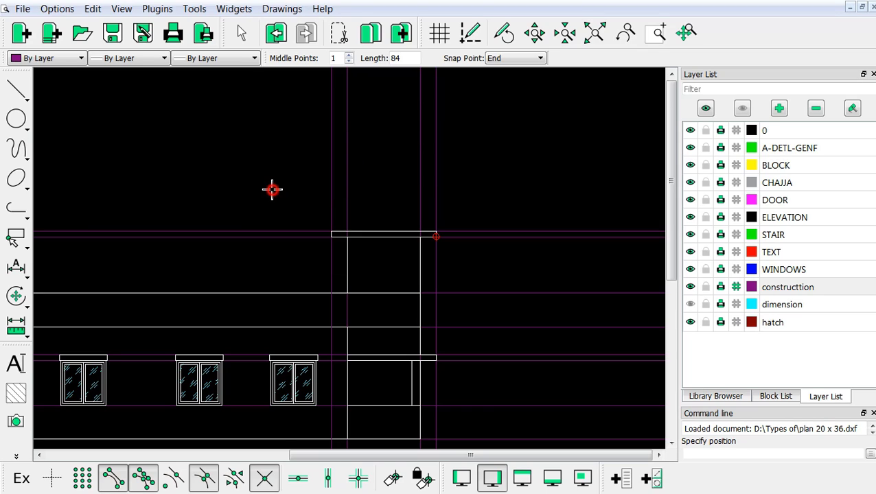
scroll(370, 241, "up", 3)
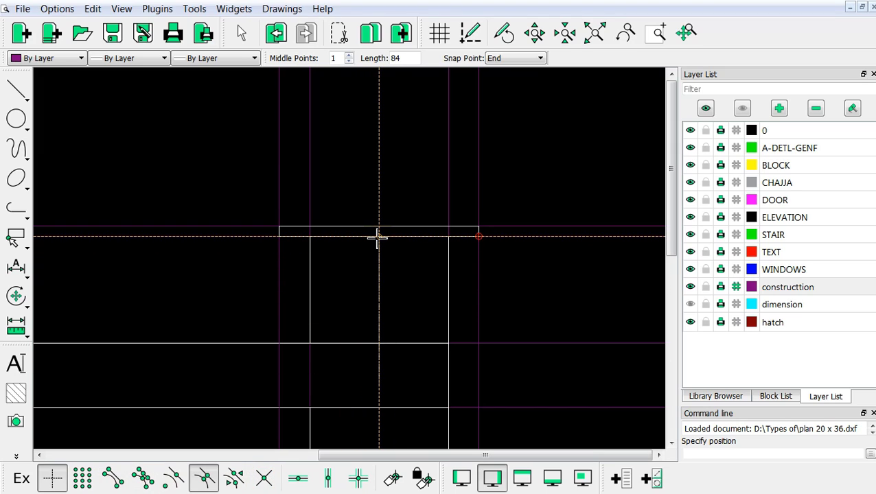
left_click(377, 237)
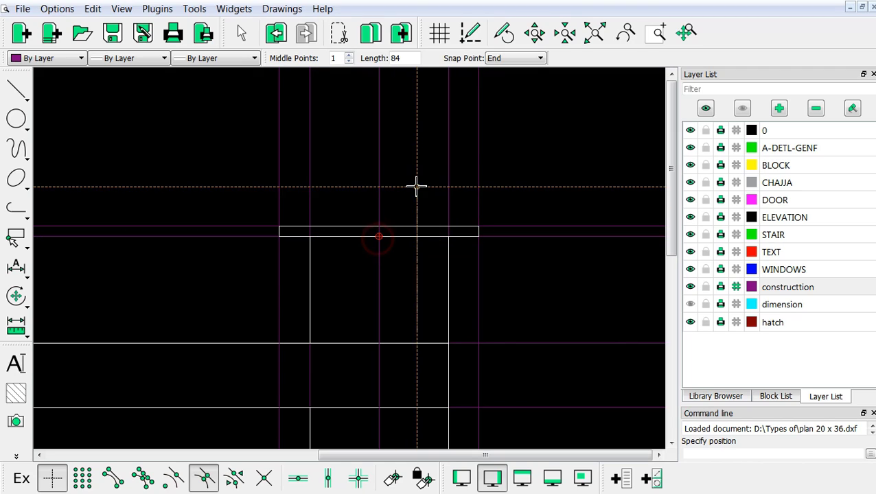
right_click(418, 208)
scroll(376, 255, "down", 4)
scroll(361, 269, "up", 5)
scroll(363, 269, "down", 2)
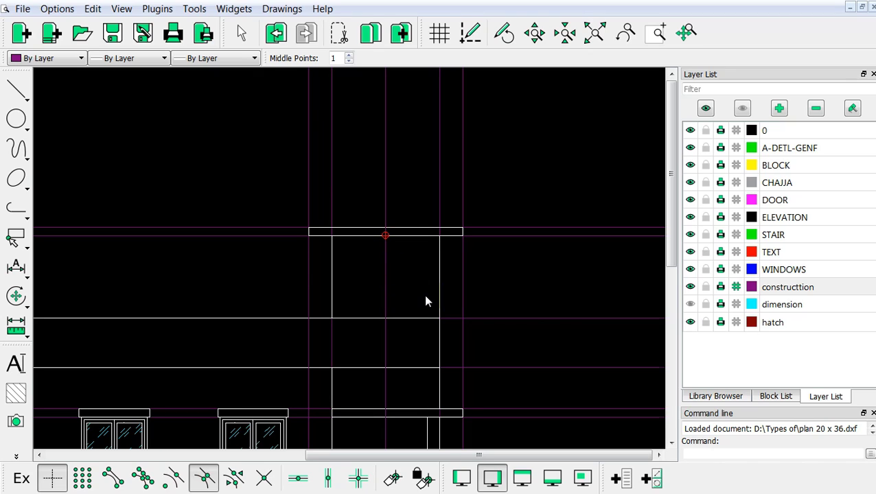
Step: Offset the horizontal construction line at the parapet's base 6.8' upward
scroll(426, 301, "down", 2)
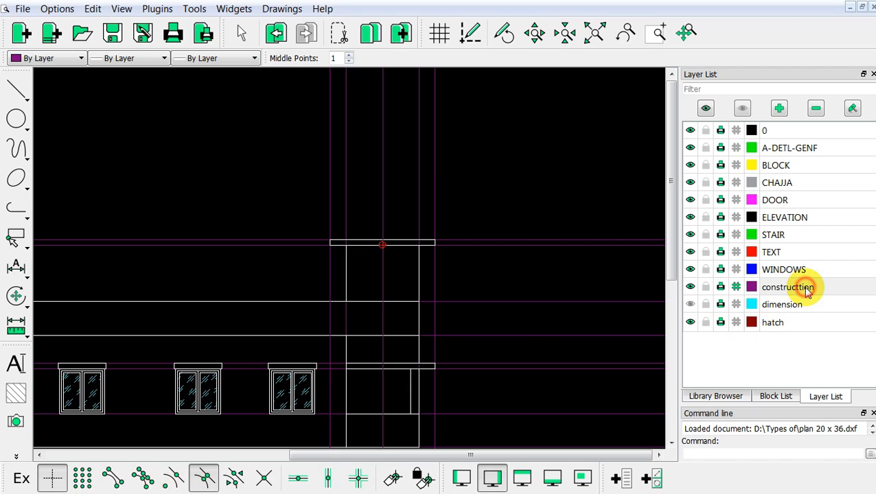
scroll(403, 268, "up", 2)
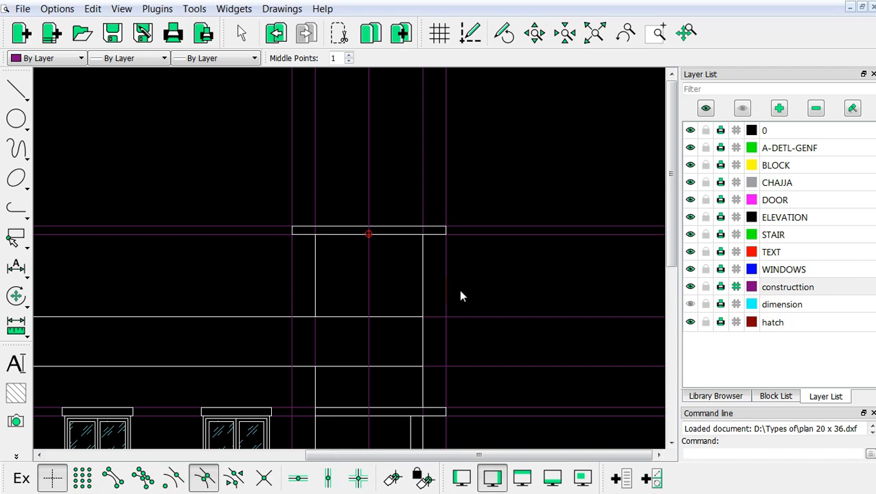
type("o")
key("Return")
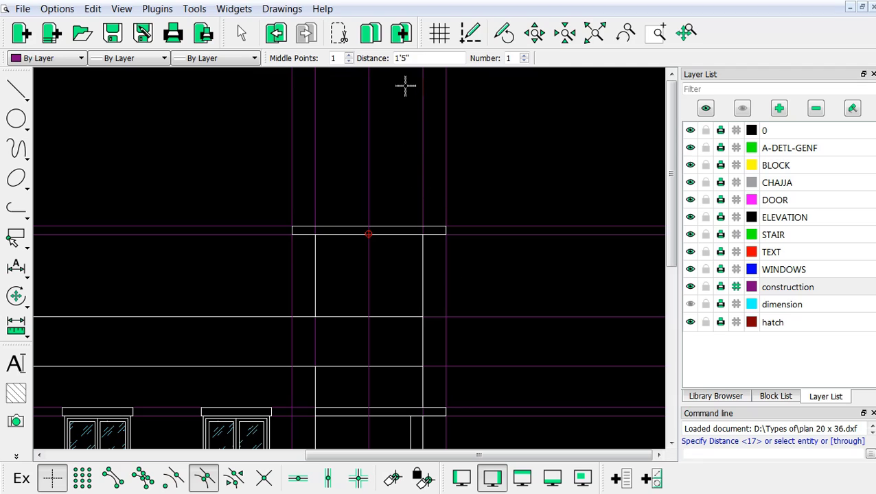
double_click(406, 58)
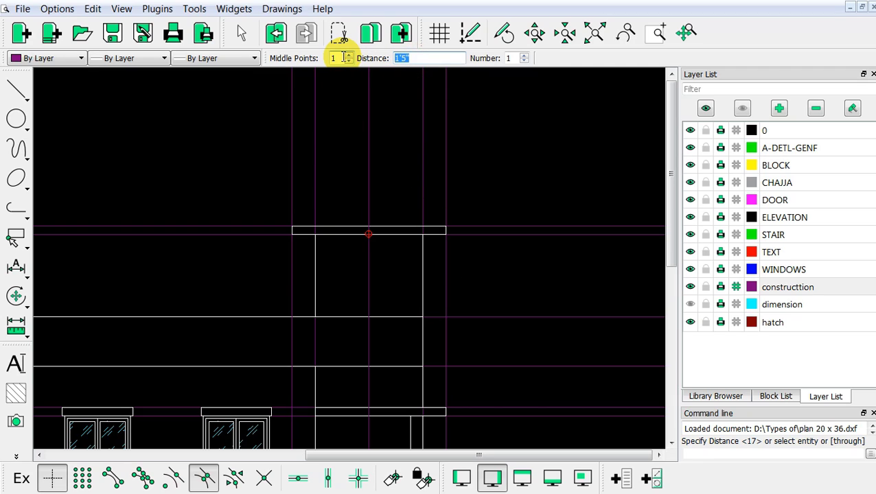
type("6")
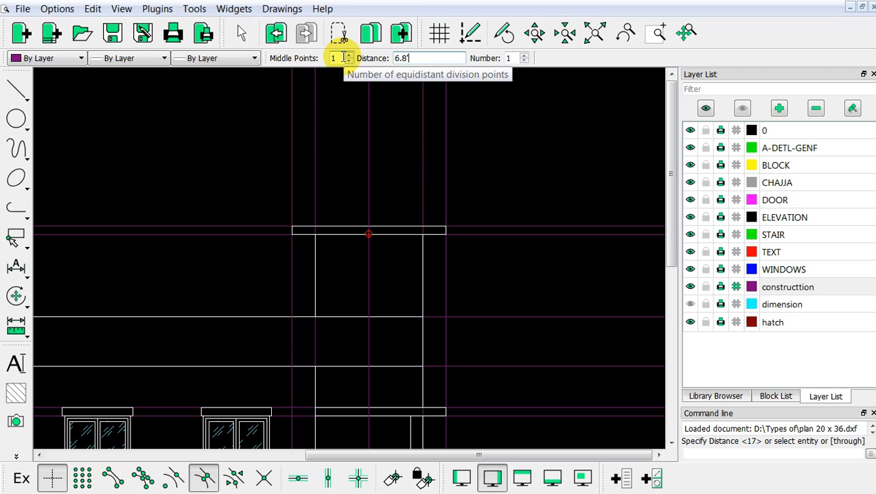
type(".8'")
key("Return")
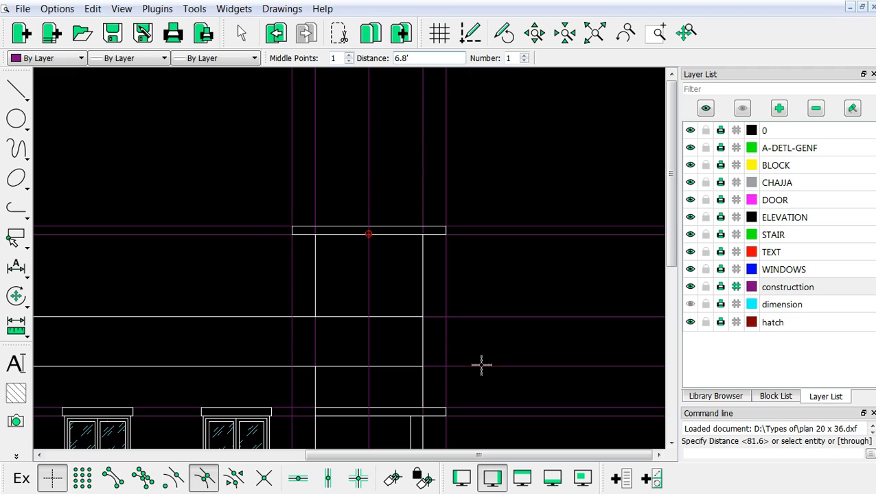
left_click(485, 362)
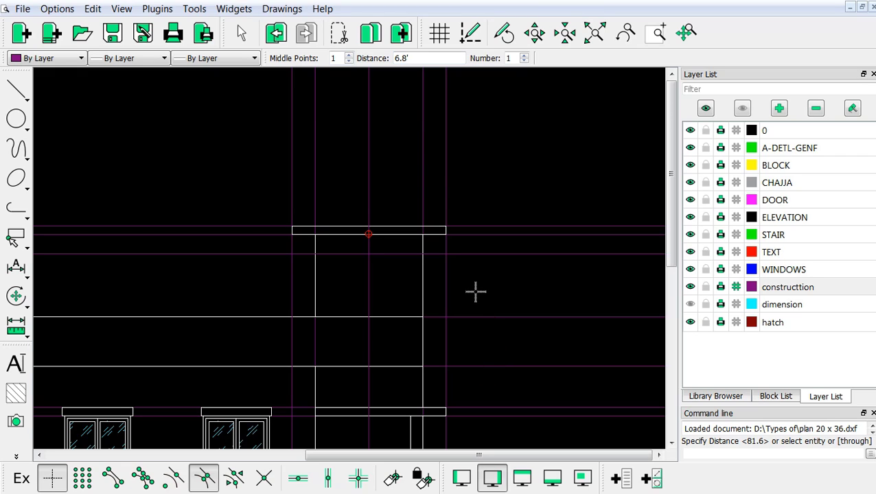
key("Escape")
scroll(377, 258, "up", 2)
scroll(381, 260, "down", 2)
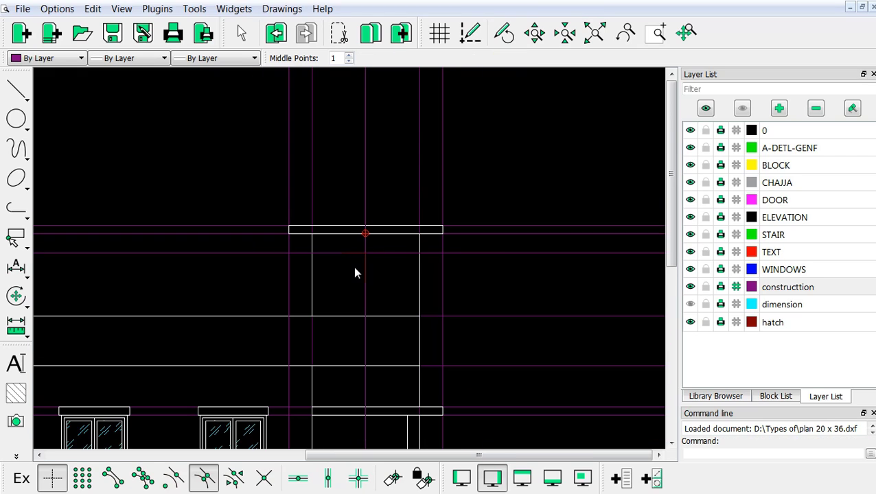
Step: Offset the upper room's central vertical construction line 1'6" to both sides
type("o")
key("Return")
left_click(404, 59)
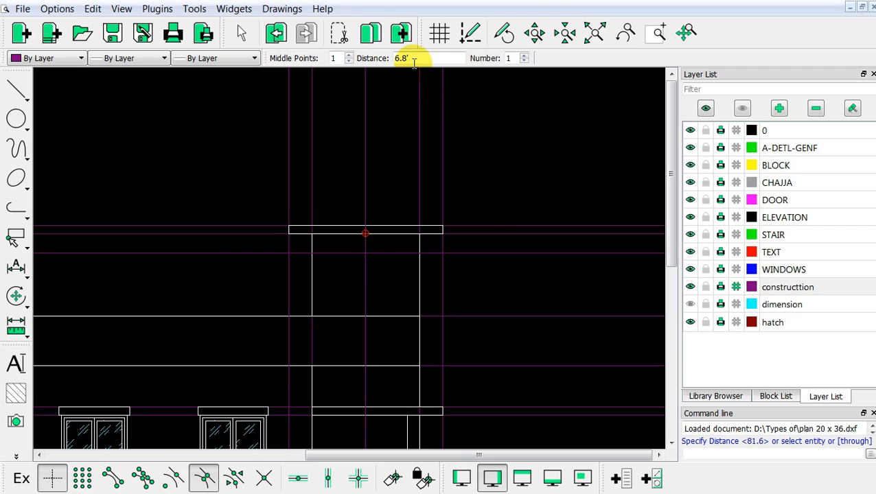
double_click(412, 59)
type("1'6")
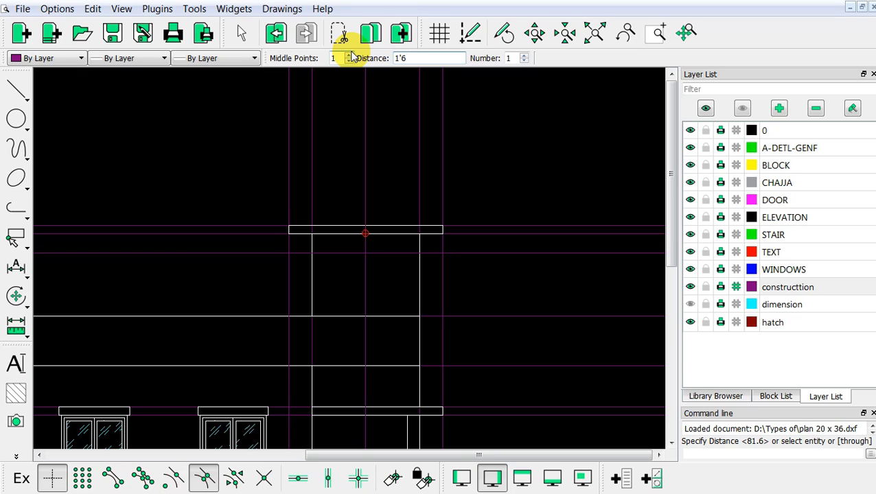
type("\"")
key("Return")
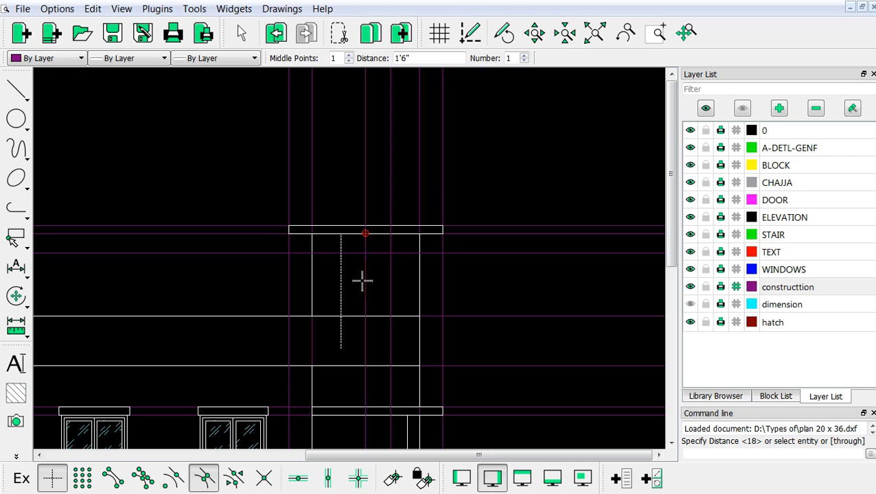
left_click(362, 280)
right_click(363, 280)
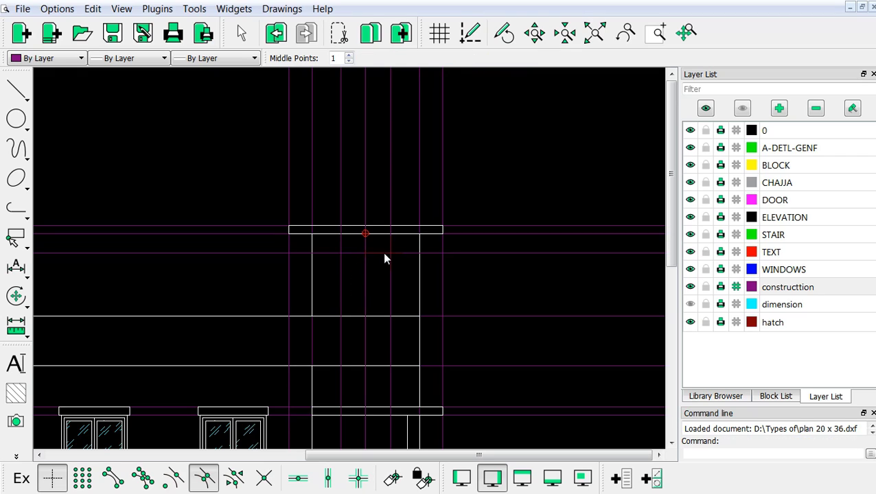
Step: On the ELEVATION layer, draw the upper room's opening outline along the construction lines, from the parapet's top line up, across and down again
scroll(370, 260, "up", 3)
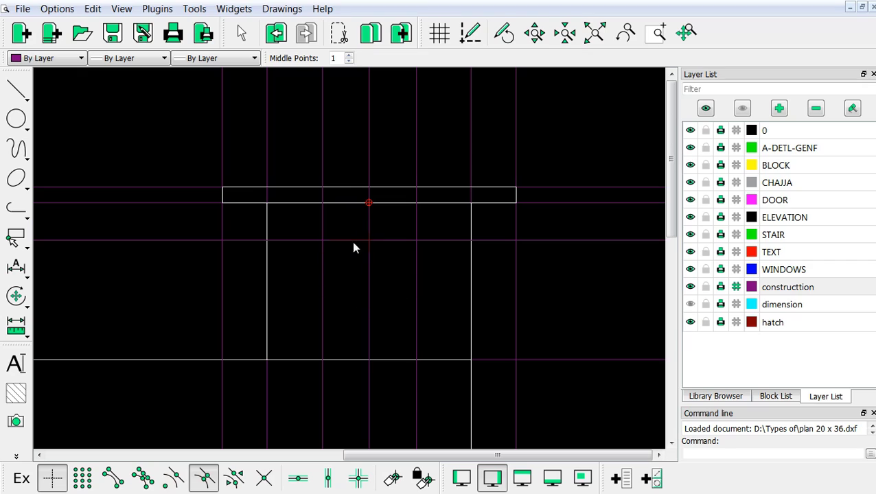
scroll(389, 249, "down", 1)
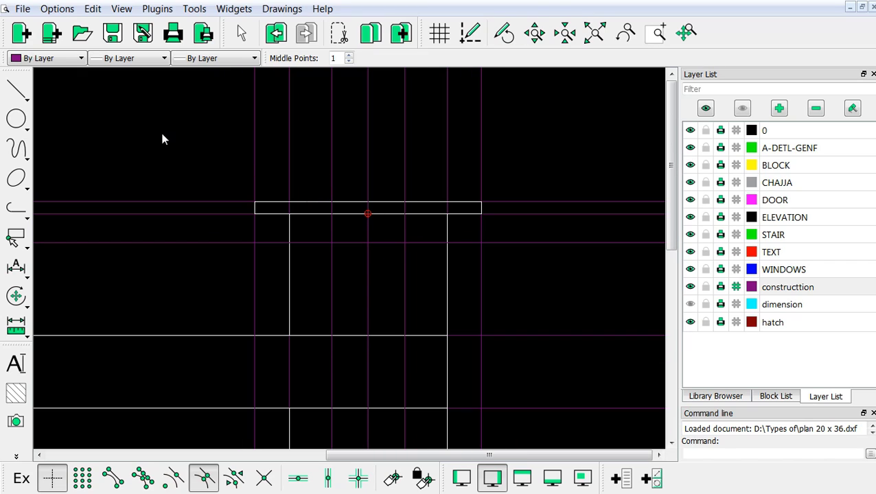
left_click(807, 217)
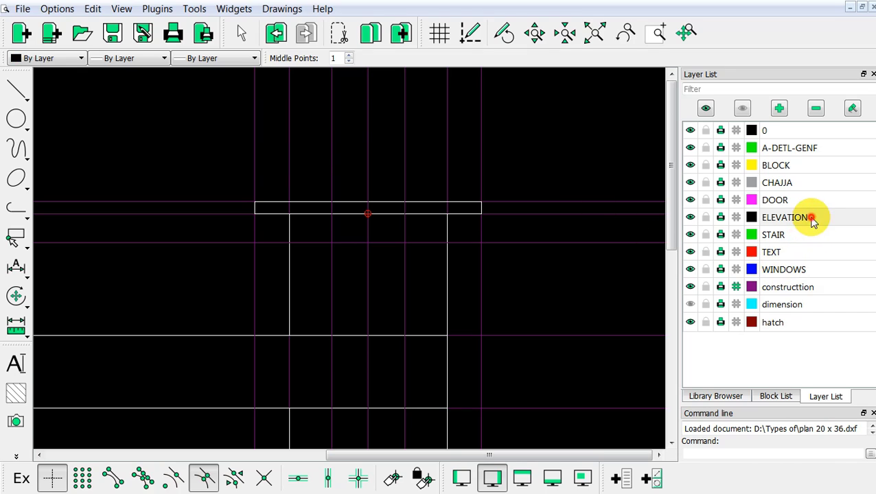
right_click(168, 130)
left_click(182, 186)
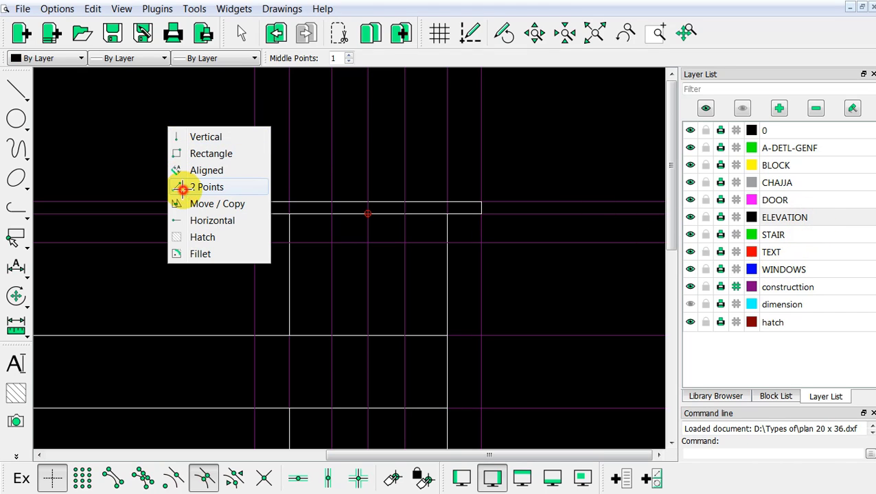
scroll(316, 340, "up", 1)
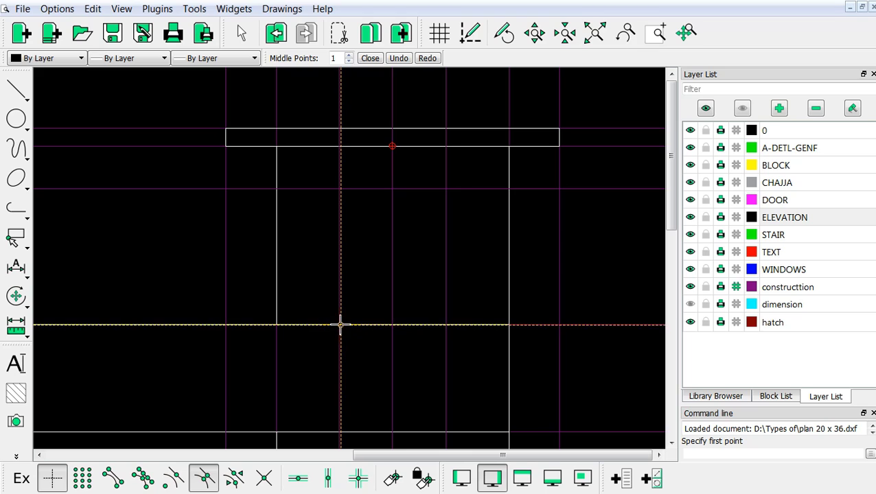
left_click(112, 478)
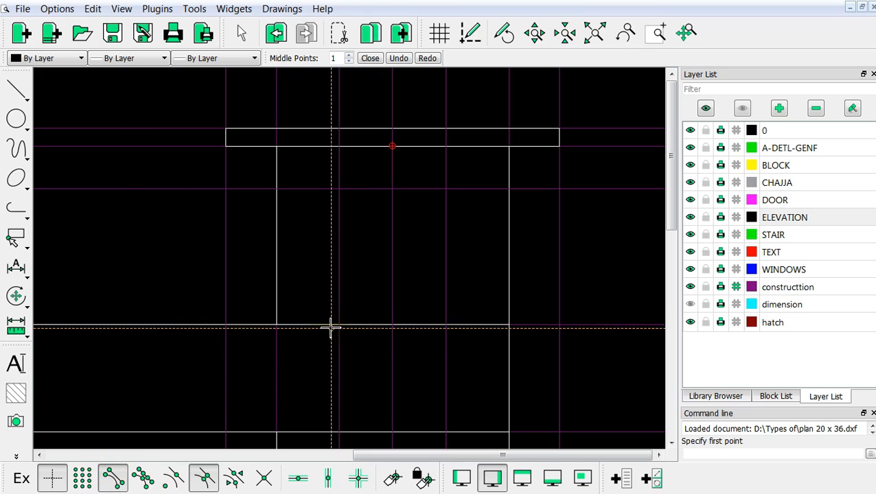
left_click(264, 479)
left_click(338, 323)
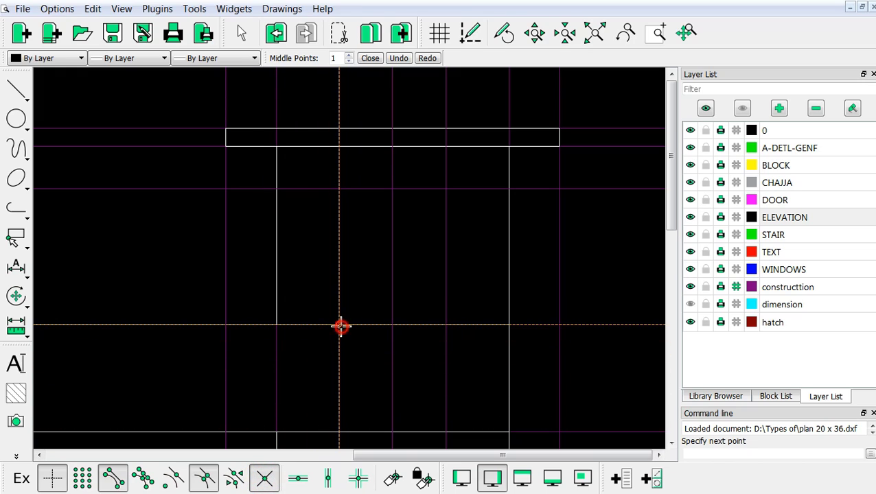
left_click(339, 188)
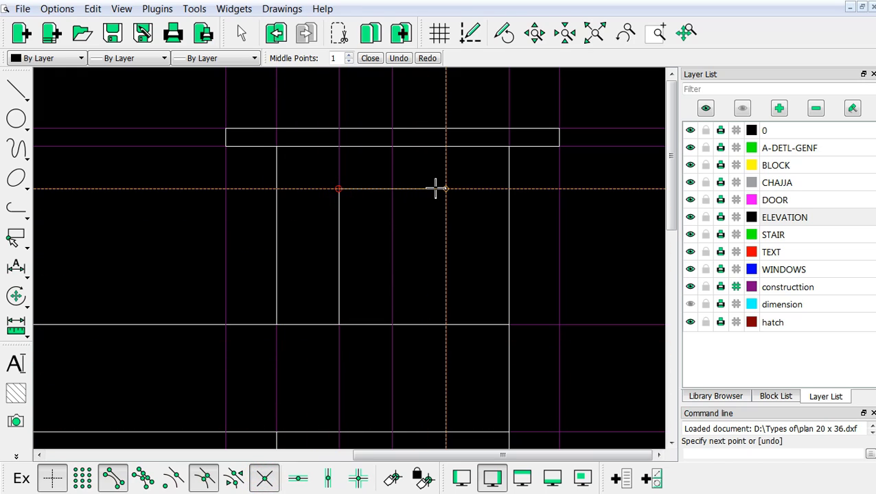
left_click(445, 188)
left_click(446, 323)
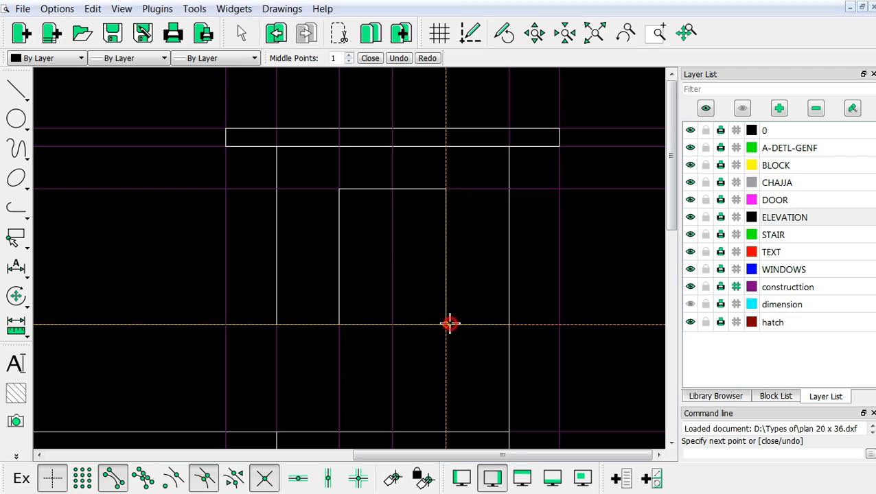
key("Escape")
Step: Offset the top and both sides of the upper room's opening 3" inward
scroll(439, 273, "down", 3)
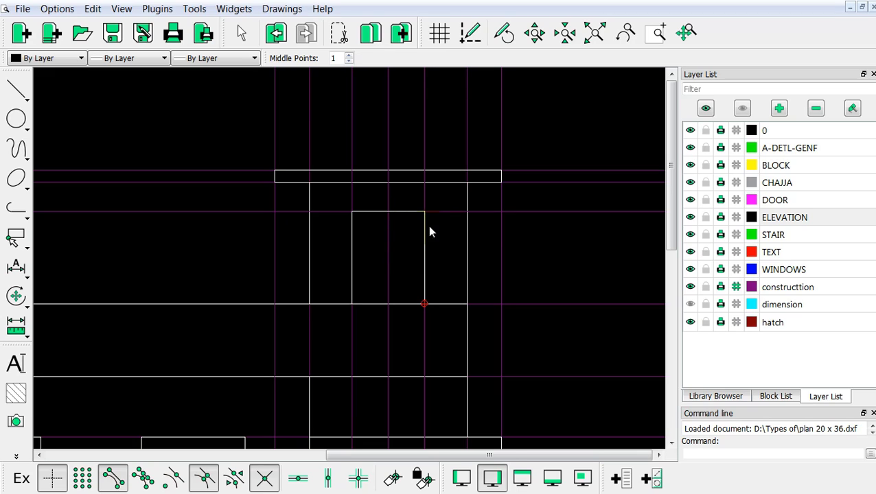
scroll(439, 221, "up", 1)
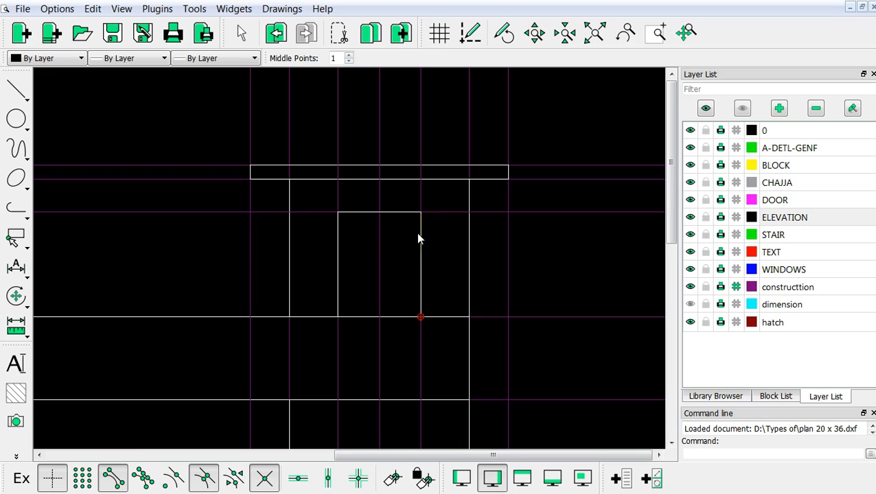
type("o")
key("Return")
left_click_drag(411, 59, 394, 59)
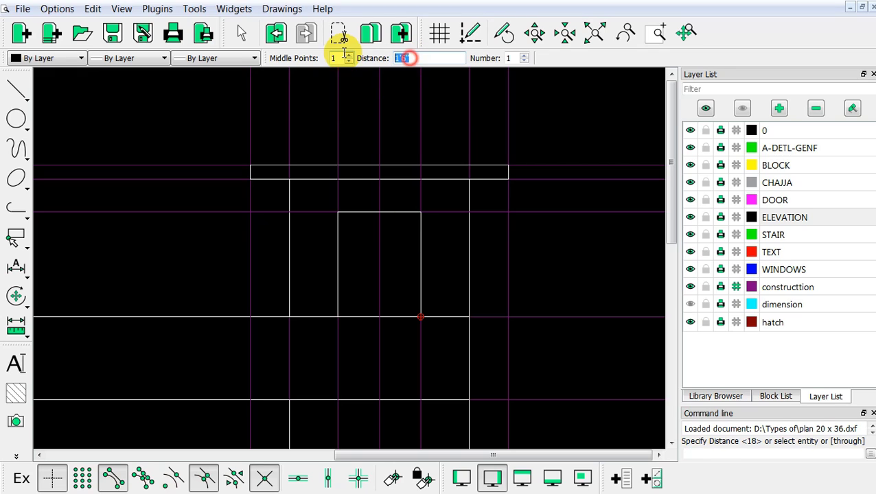
type("3")
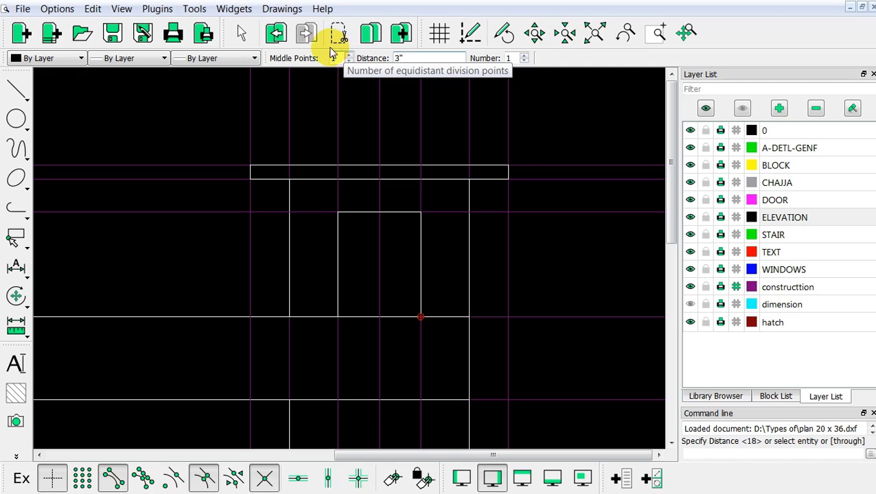
left_click(414, 264)
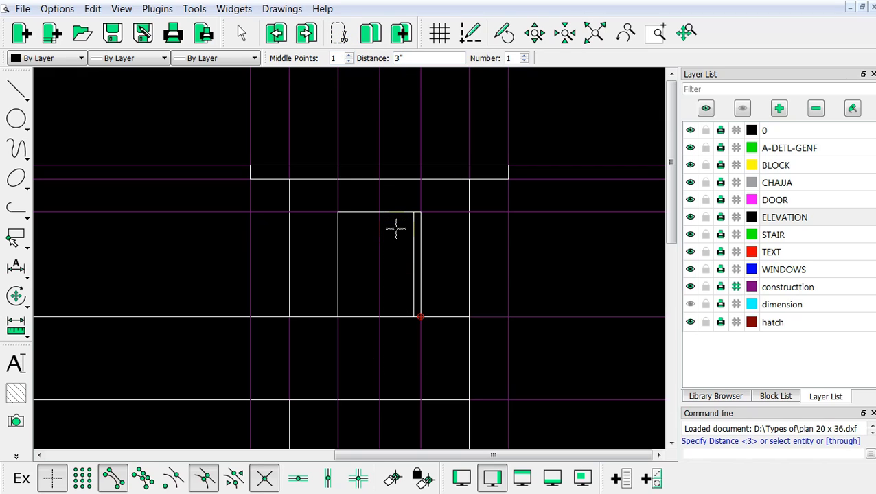
left_click(395, 218)
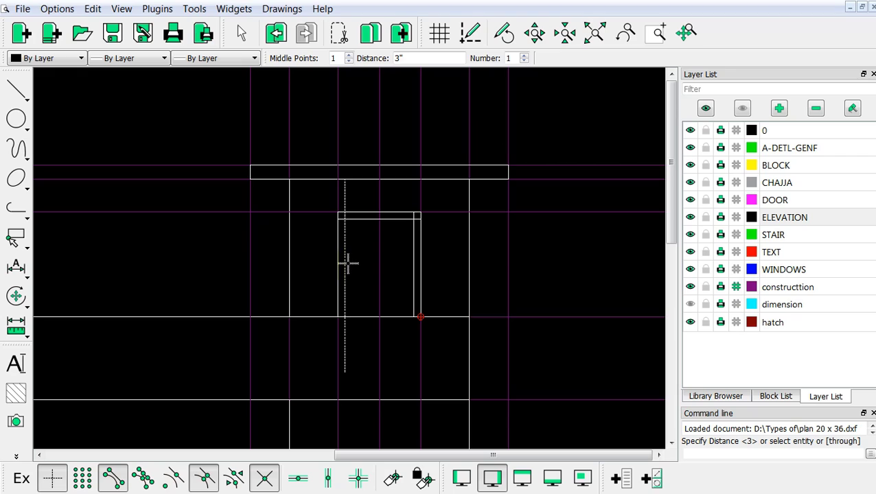
left_click(341, 256)
right_click(378, 231)
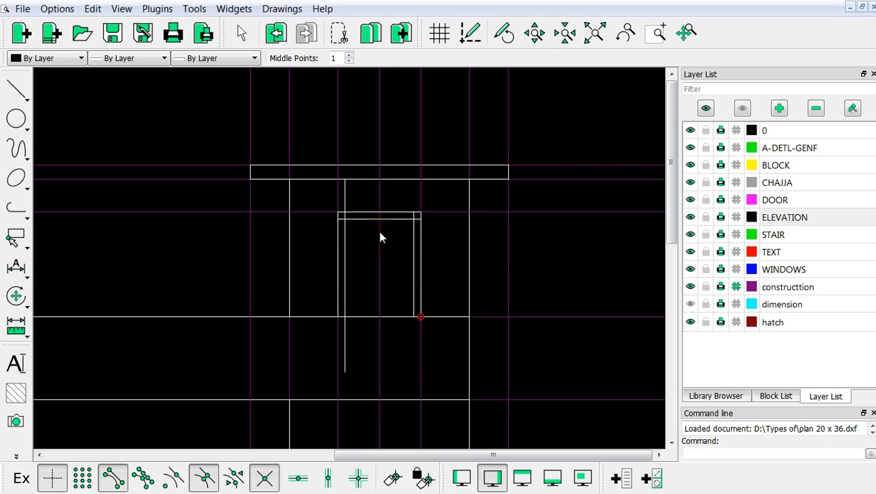
Step: Fillet both upper corners of the opening's inner frame with radius 0 and trimming on
scroll(377, 257, "up", 2)
scroll(356, 190, "down", 2)
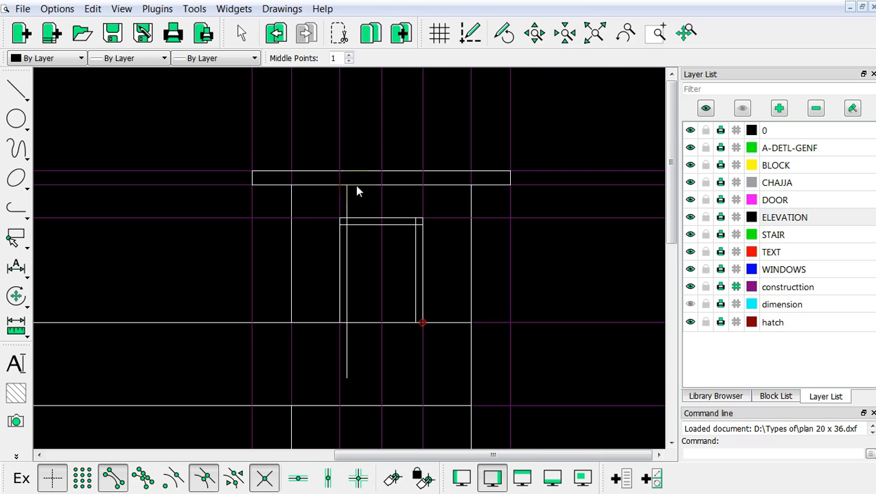
scroll(351, 199, "up", 2)
scroll(350, 205, "down", 2)
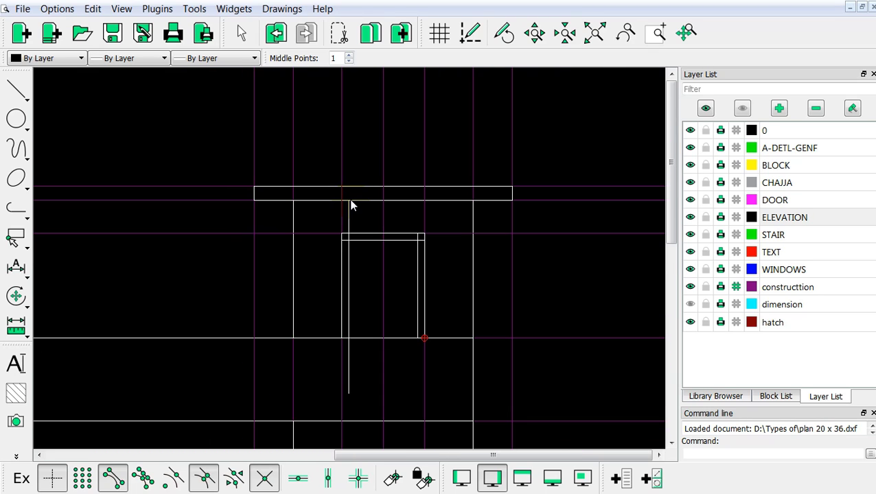
right_click(369, 131)
left_click(397, 252)
scroll(390, 243, "up", 1)
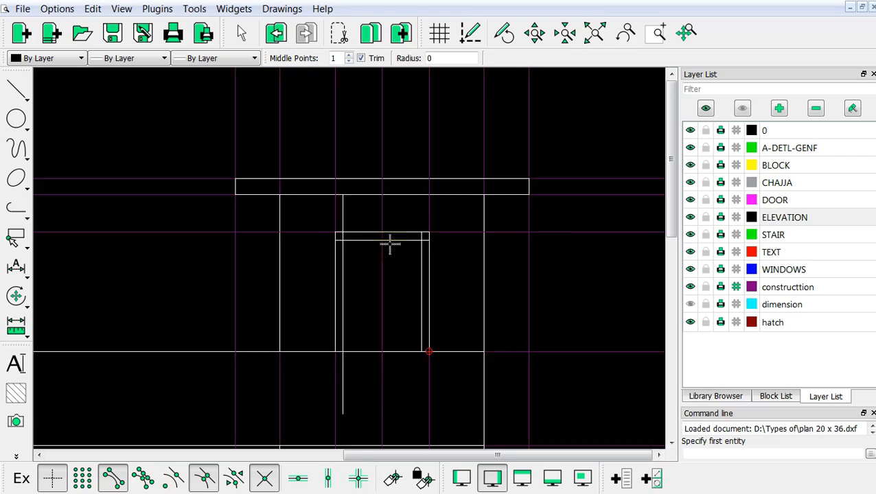
scroll(390, 244, "up", 2)
left_click(432, 258)
left_click(422, 236)
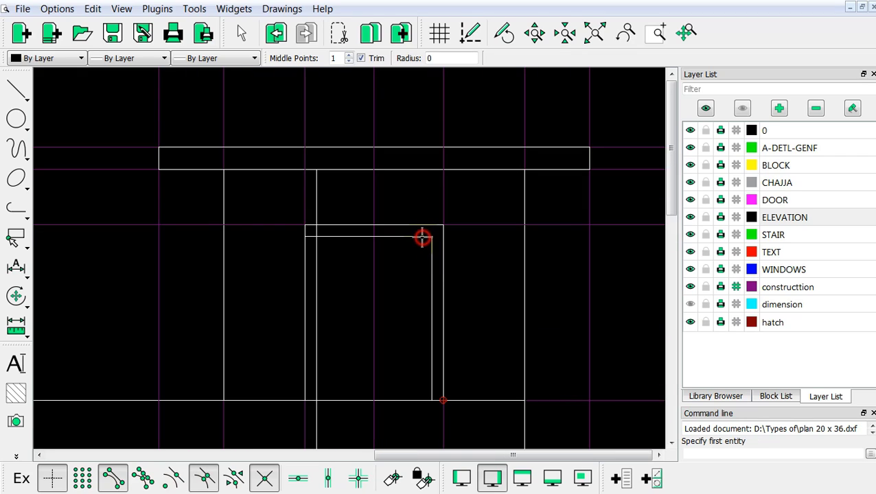
left_click(315, 273)
left_click(327, 238)
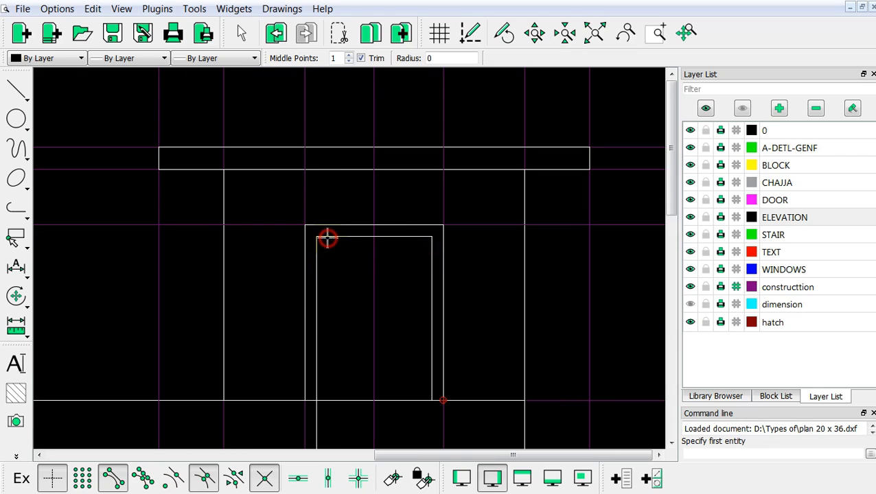
Step: Trim the lower overhang of the inner frame's left side to the parapet's top line
scroll(355, 272, "down", 1)
scroll(328, 371, "up", 3)
scroll(371, 299, "down", 2)
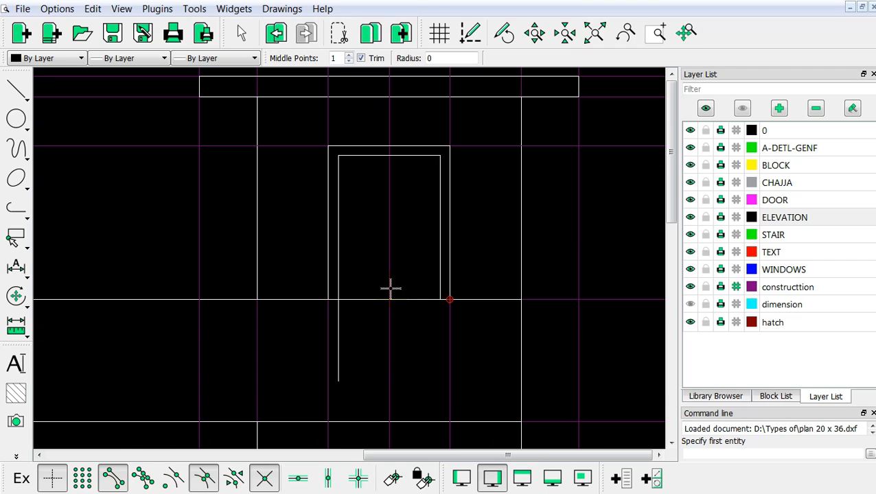
scroll(364, 293, "up", 2)
scroll(366, 293, "down", 3)
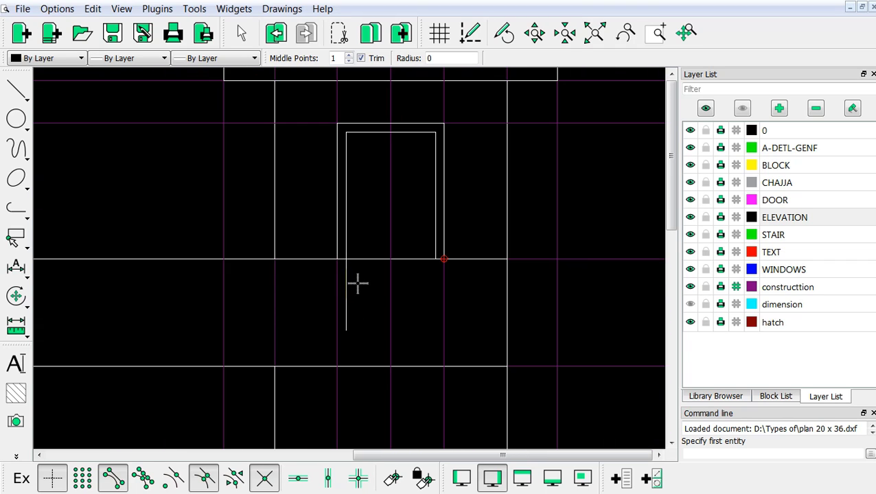
scroll(354, 283, "up", 2)
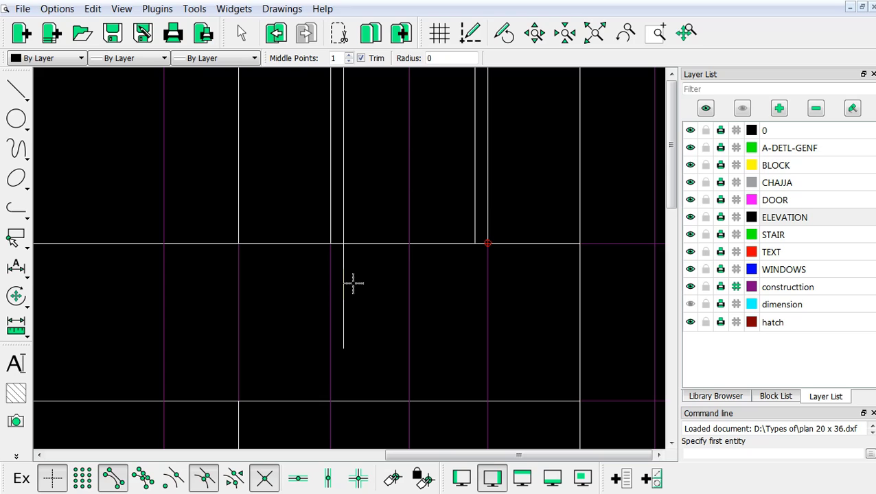
right_click(353, 283)
left_click(16, 296)
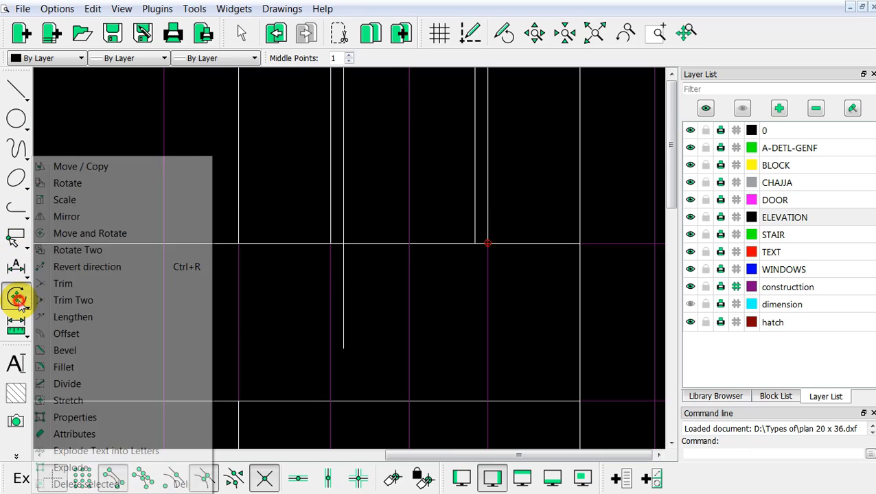
left_click(48, 284)
scroll(330, 302, "up", 3)
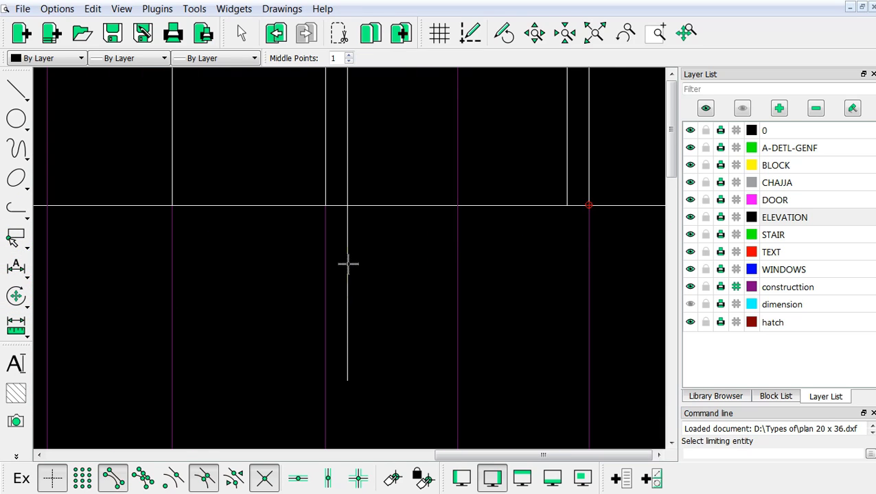
left_click(377, 206)
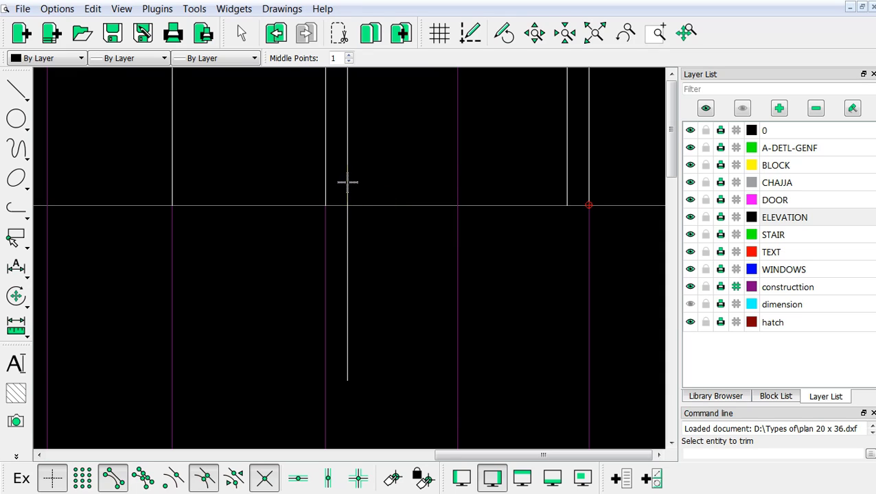
left_click(345, 181)
scroll(405, 288, "down", 3)
key("Escape")
Step: Delete the three vertical construction lines through the opening and the horizontal one at its head
scroll(457, 376, "down", 3)
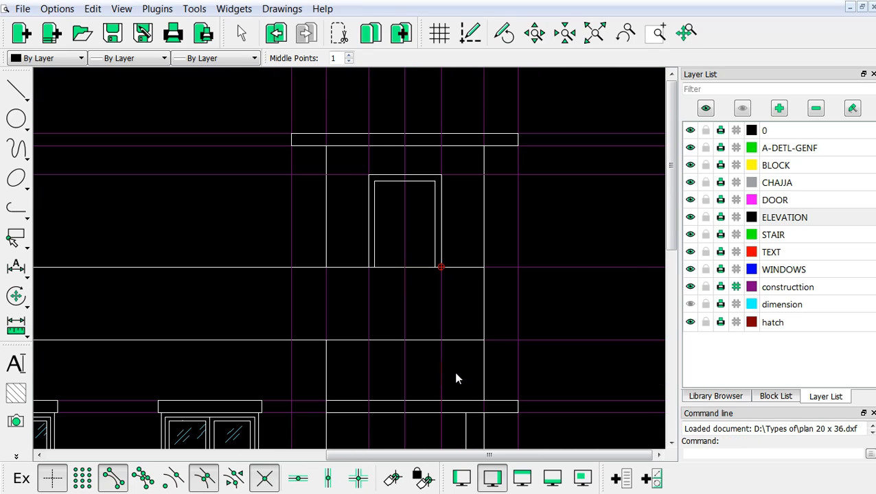
scroll(481, 266, "down", 3)
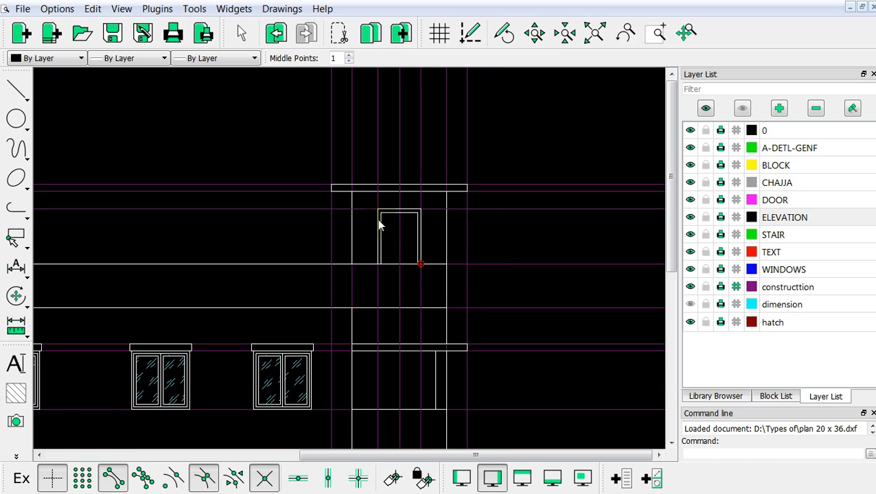
scroll(381, 224, "up", 4)
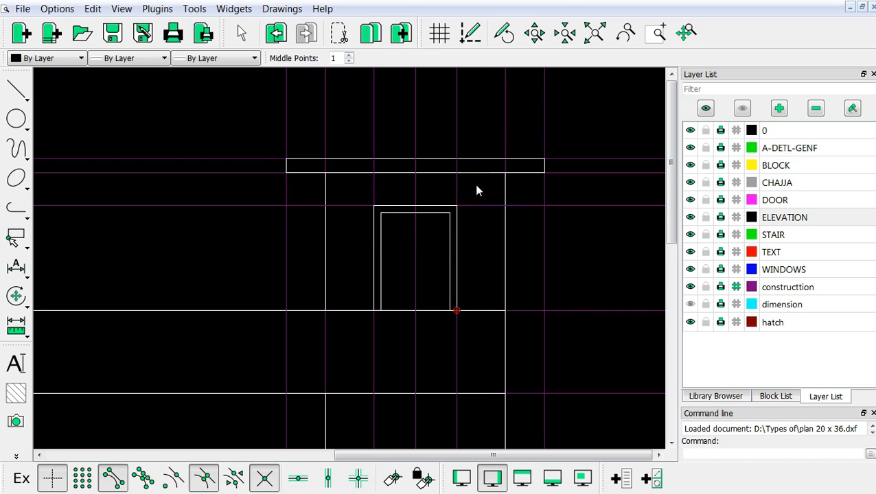
left_click_drag(475, 184, 356, 184)
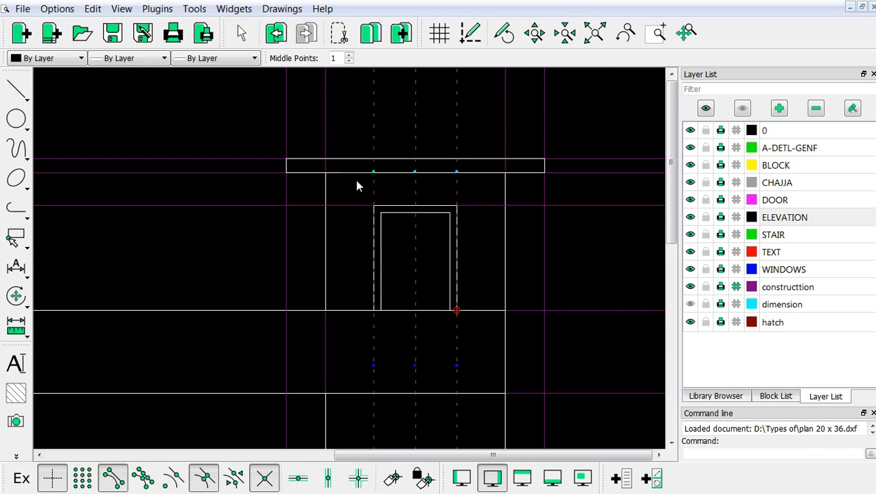
left_click_drag(477, 228, 473, 197)
key("Delete")
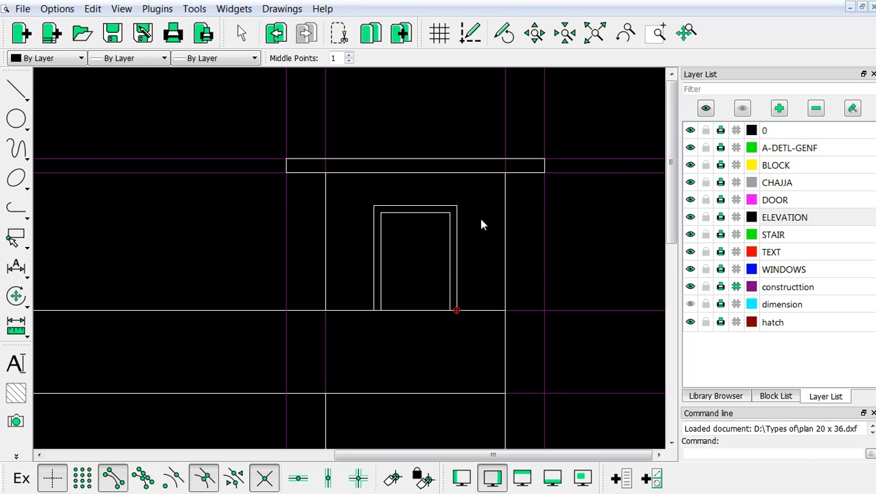
scroll(306, 208, "down", 1)
scroll(508, 236, "down", 2)
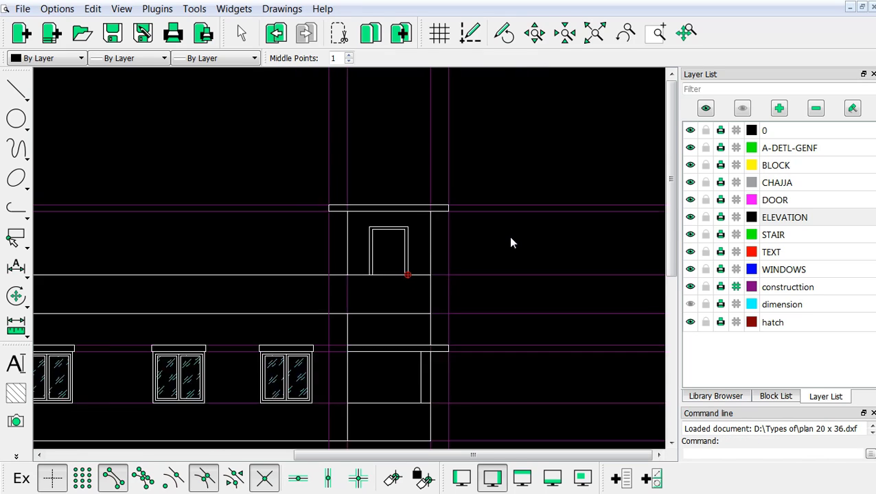
scroll(489, 222, "down", 2)
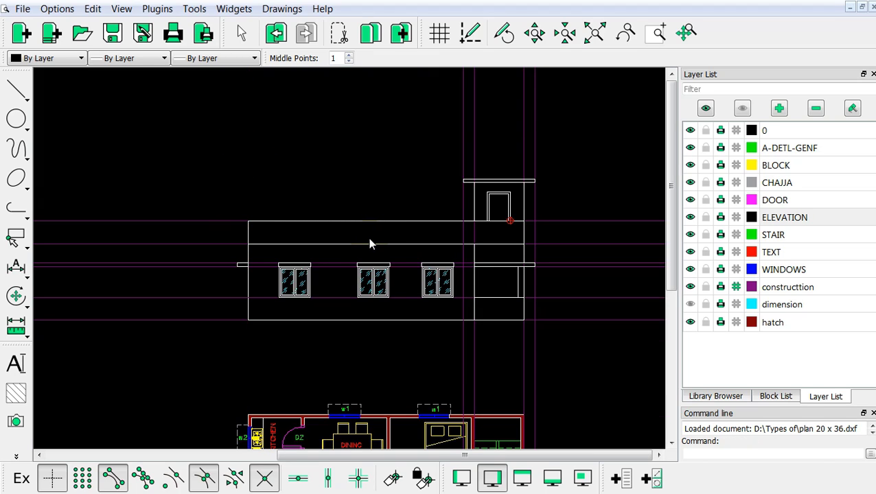
scroll(369, 241, "down", 2)
scroll(436, 255, "up", 5)
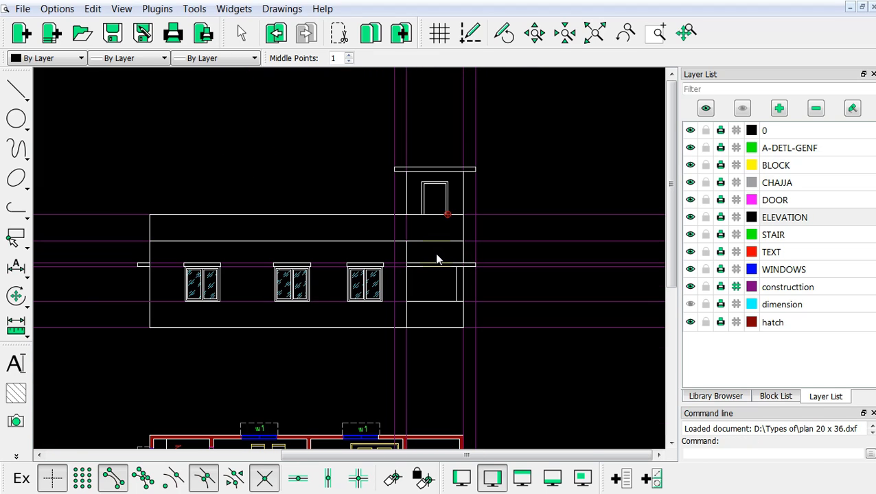
Step: Offset the balcony opening's left vertical line outward and its sill line downward by 6"
scroll(429, 268, "down", 3)
scroll(374, 264, "up", 4)
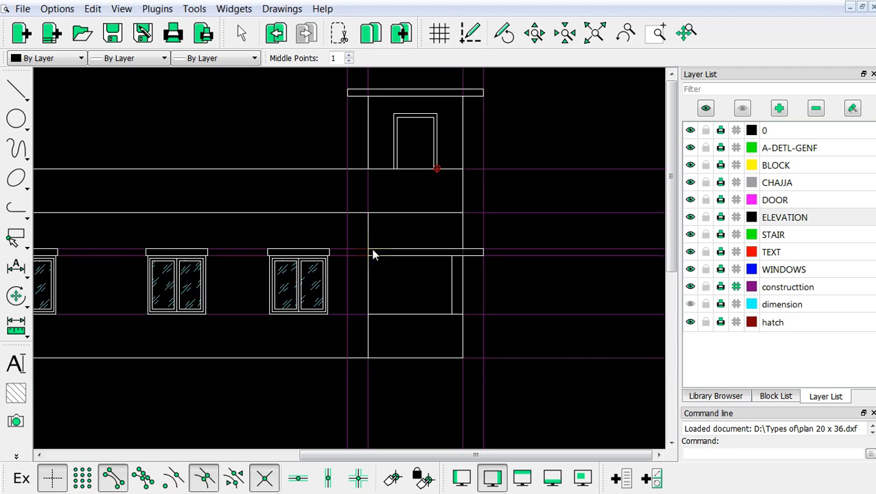
scroll(348, 248, "up", 2)
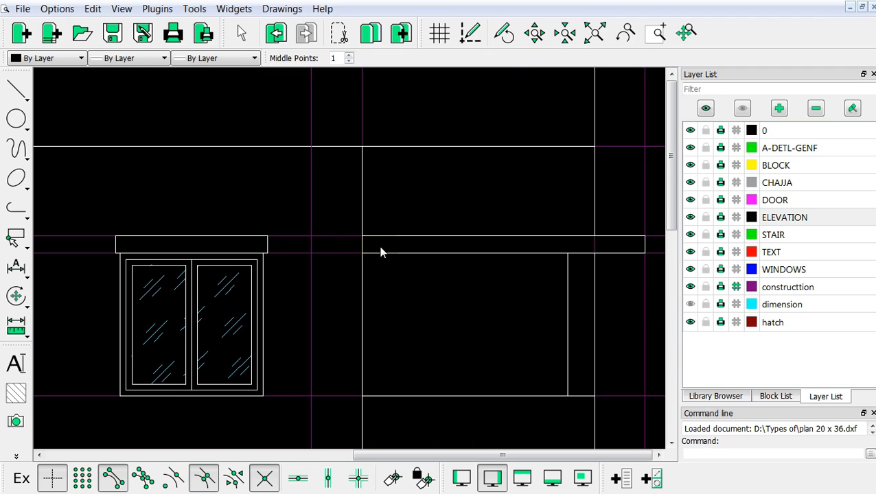
type("o")
key("Return")
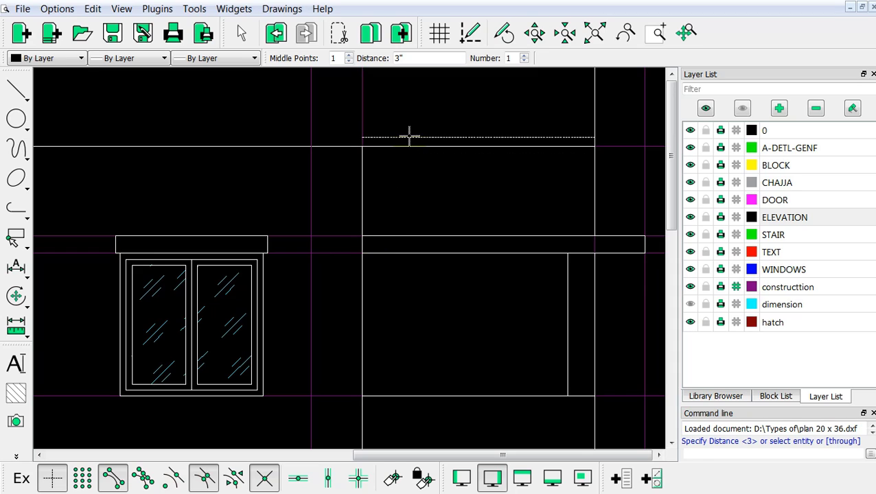
left_click(401, 59)
double_click(398, 59)
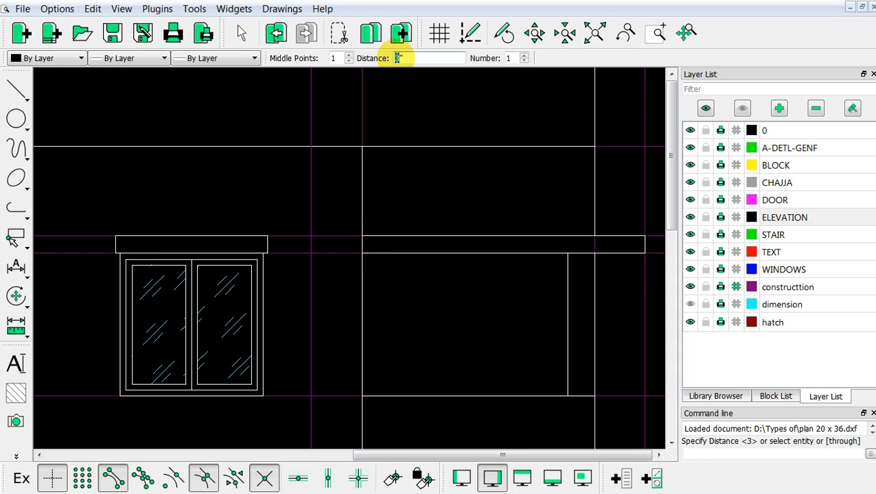
type("6")
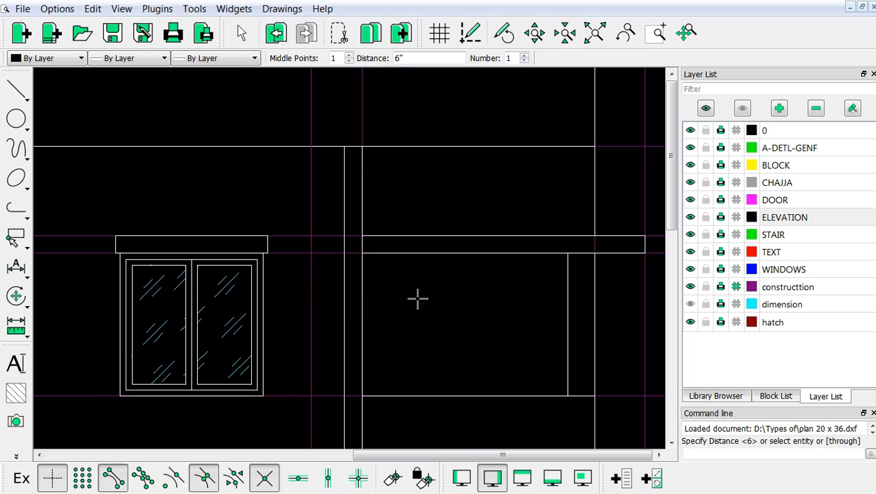
scroll(417, 297, "down", 3)
left_click(414, 362)
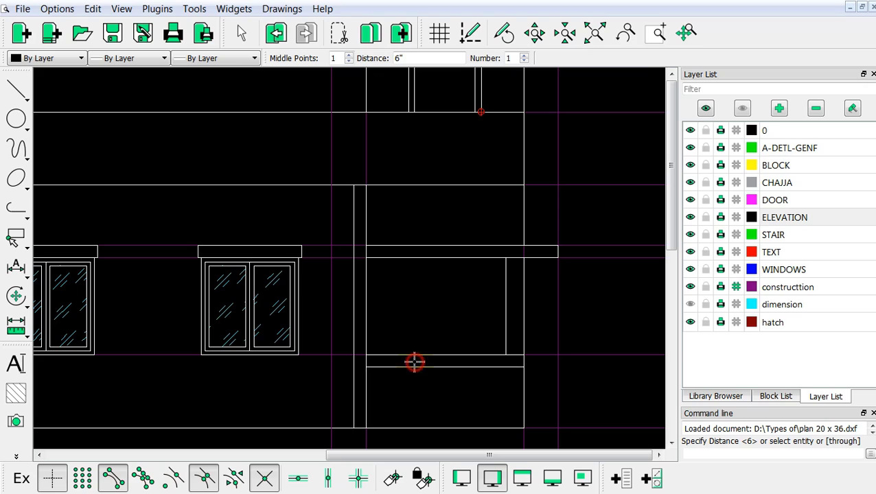
right_click(415, 325)
scroll(415, 325, "up", 2)
scroll(415, 325, "down", 4)
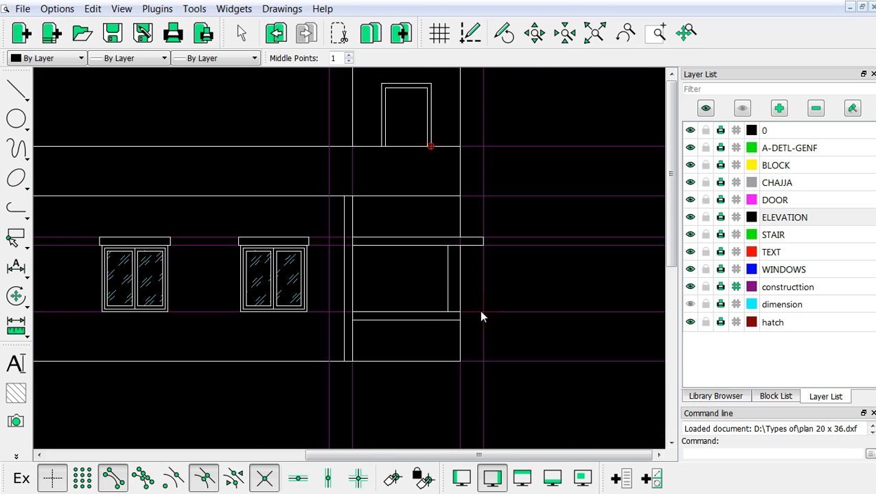
Step: Draw a line extending the balcony's sill from the right wall to the outer vertical construction line
scroll(480, 314, "up", 5)
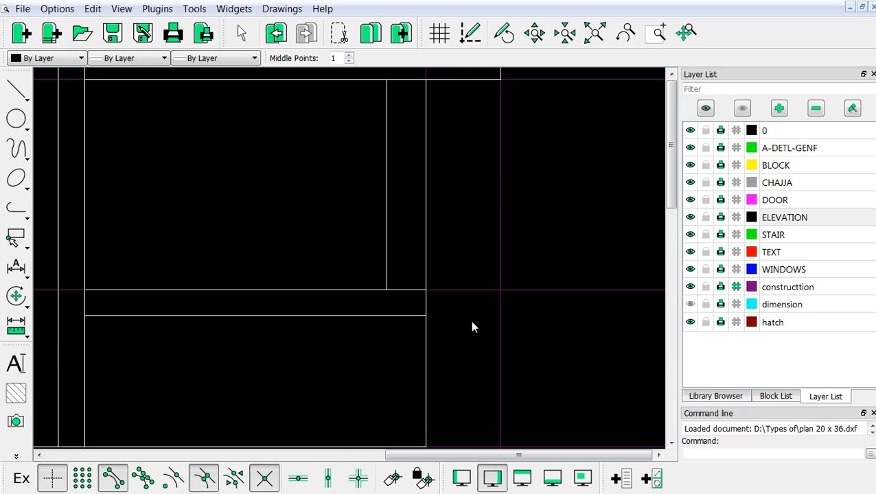
right_click(237, 186)
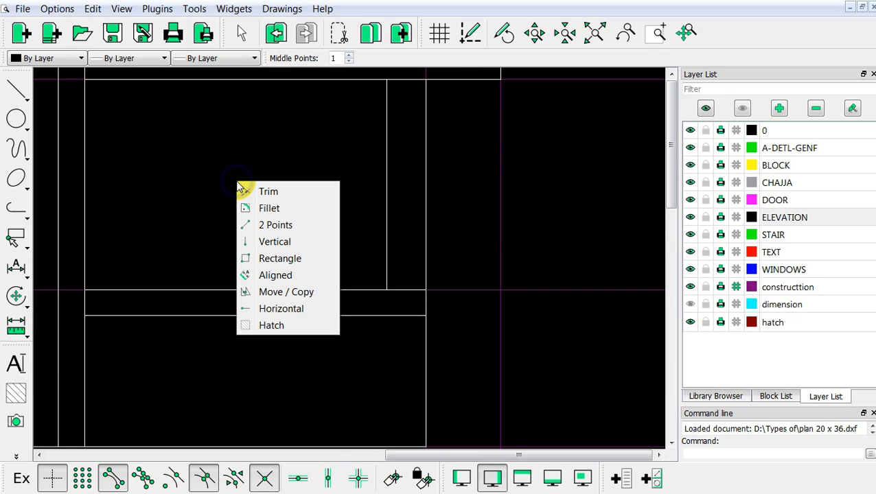
left_click(255, 224)
scroll(418, 302, "up", 2)
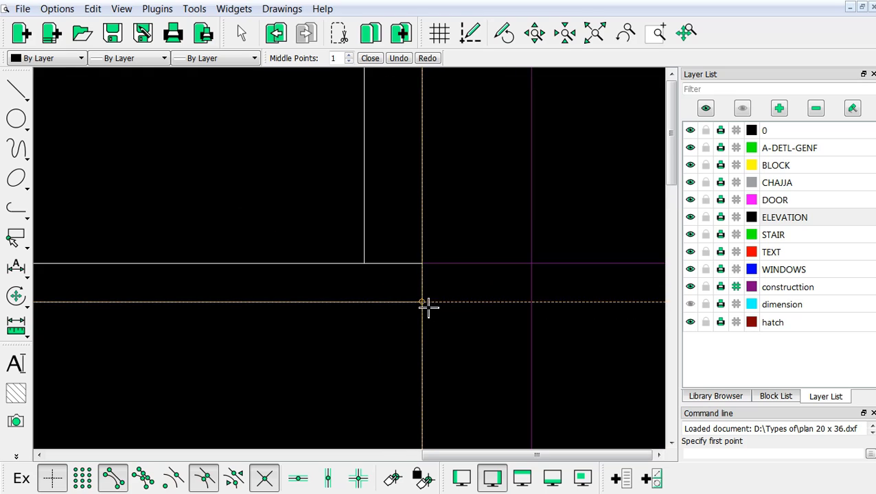
left_click(422, 264)
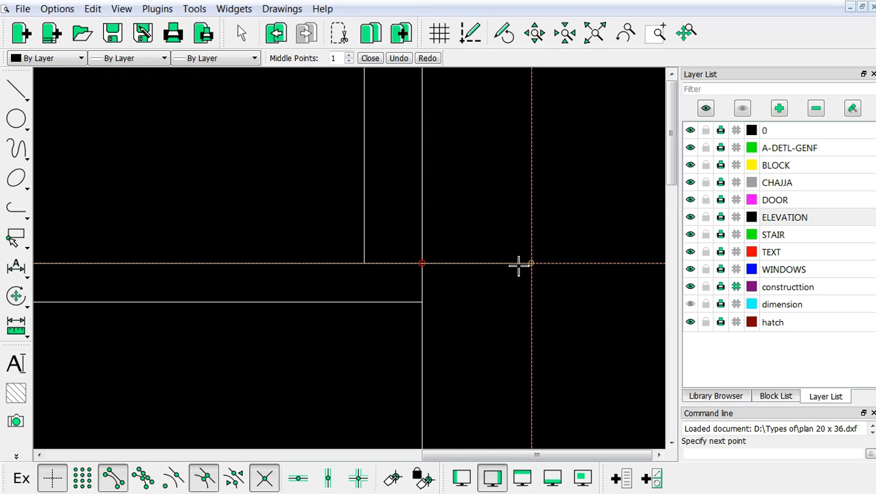
left_click(520, 264)
key("Escape")
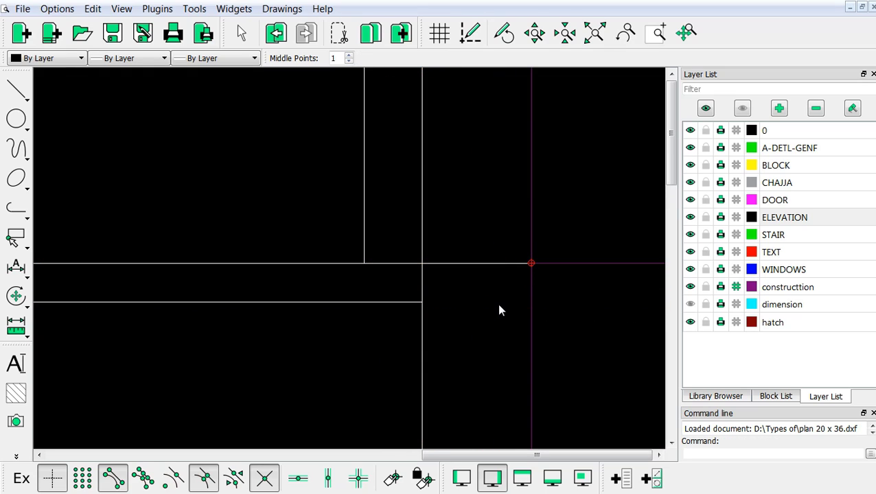
scroll(460, 302, "up", 1)
scroll(459, 302, "down", 2)
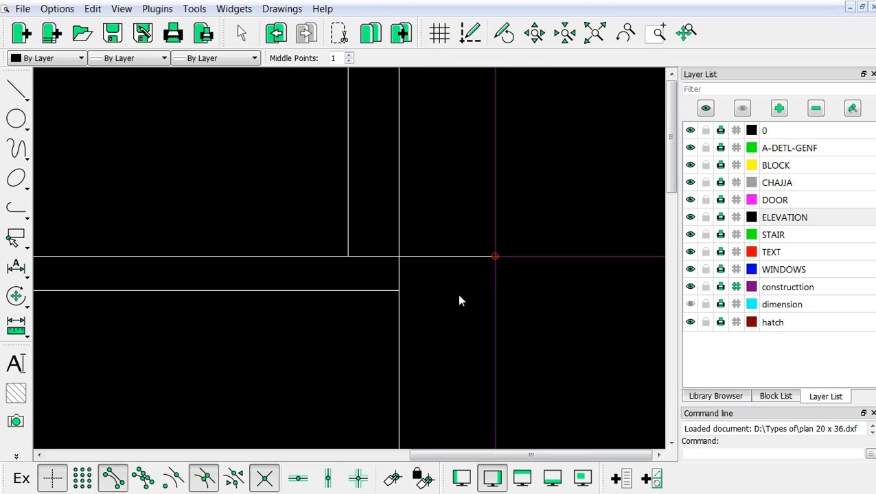
Step: Try to extend the balcony's lower slab line past the right wall with a two-point line, and undo it
right_click(325, 271)
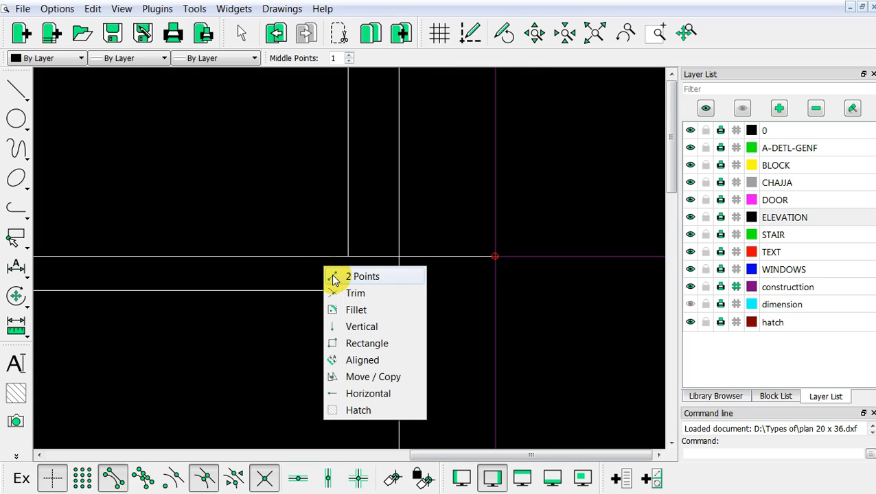
left_click(336, 278)
left_click(399, 289)
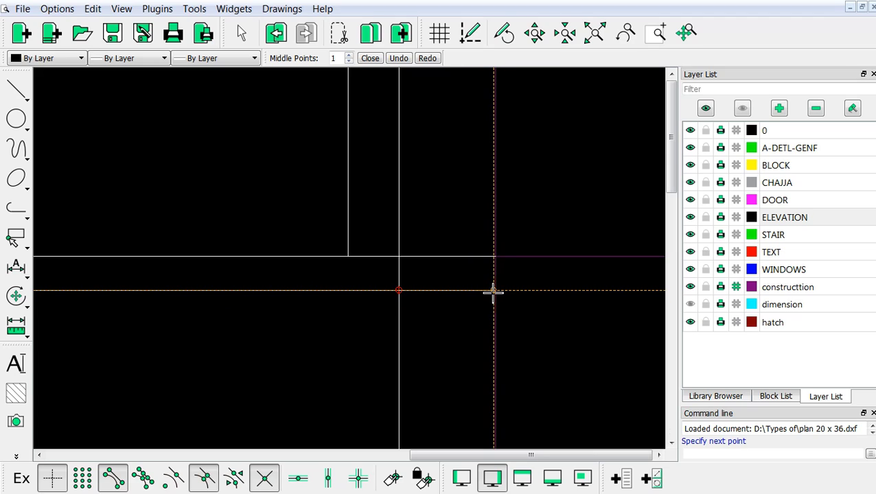
left_click(493, 290)
key("Escape")
key("ctrl+z")
Step: Offset the sill's extension beyond the right wall 6" downward
scroll(518, 244, "up", 2)
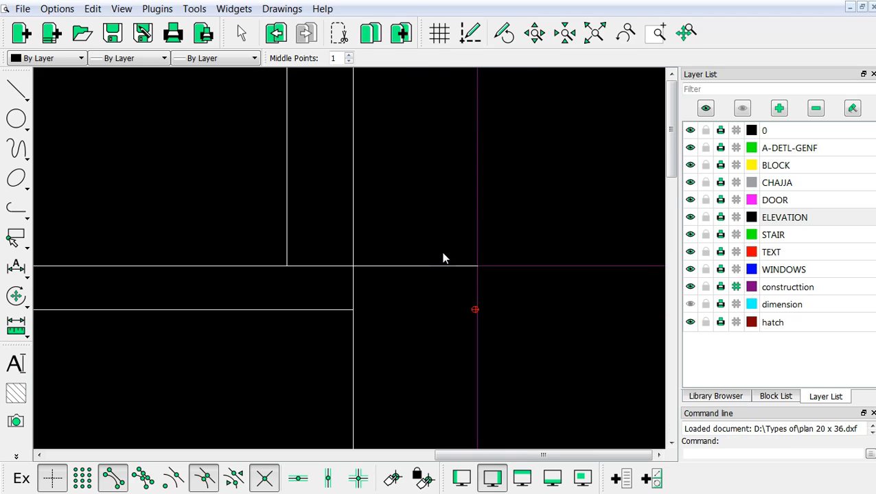
scroll(443, 257, "down", 2)
type("o")
key("Return")
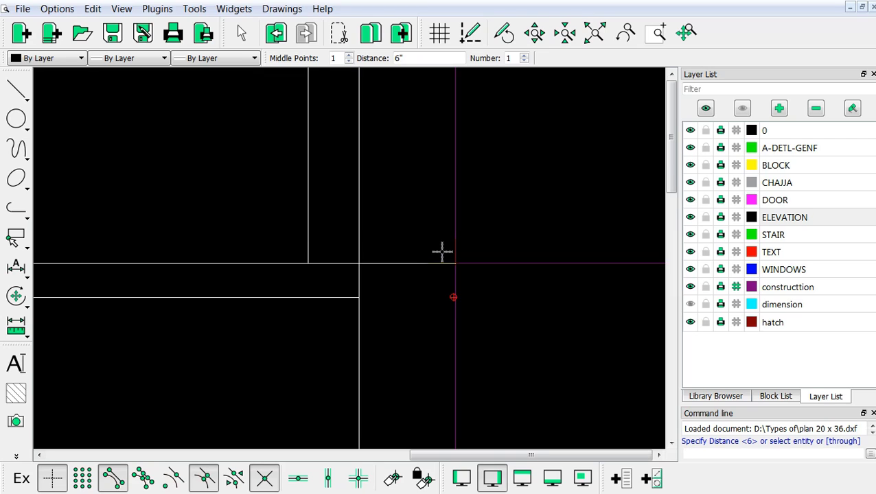
left_click(425, 273)
key("Escape")
Step: Close the projecting end of the balcony's bottom slab with a vertical line between its lower and upper edges
right_click(502, 281)
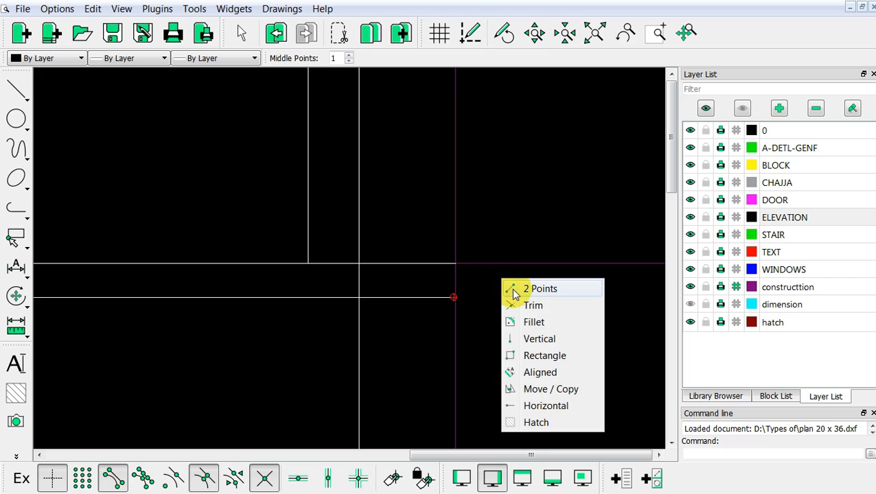
left_click(513, 289)
scroll(447, 302, "up", 3)
left_click(460, 291)
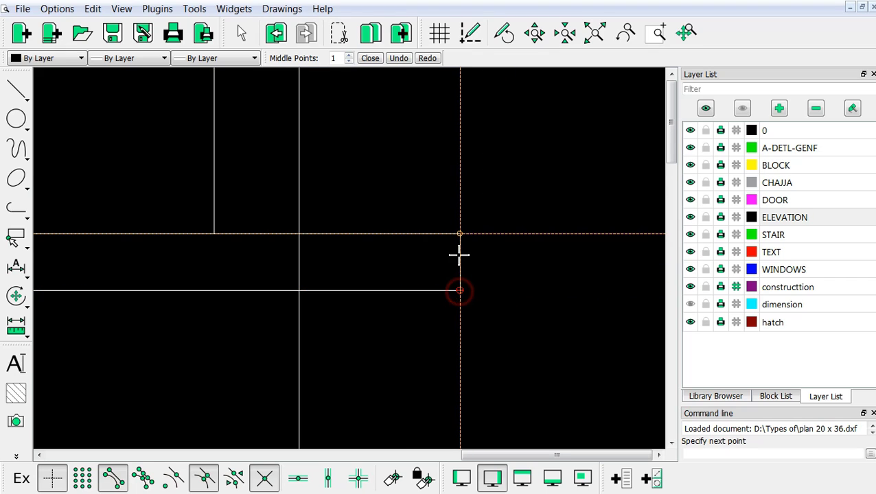
left_click(457, 234)
key("Escape")
scroll(411, 283, "down", 3)
scroll(559, 354, "down", 2)
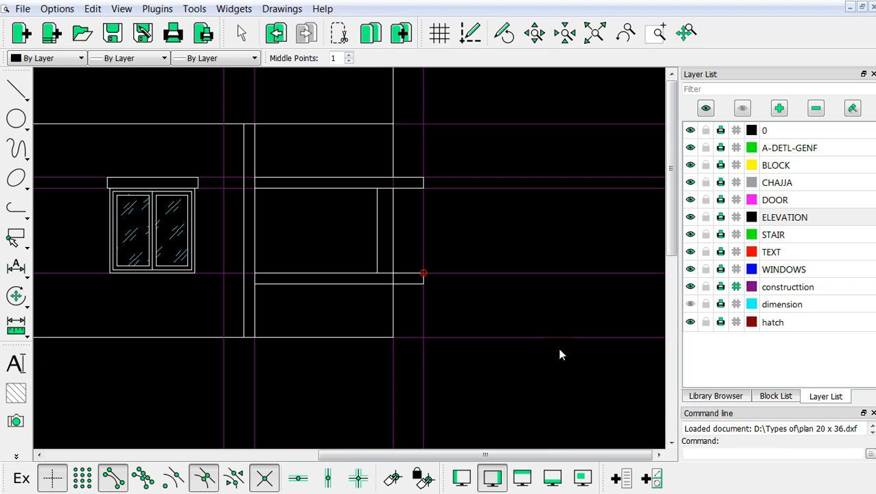
Step: Delete the four vertical construction lines and the three horizontal ones at the window-shade and sill levels
scroll(397, 282, "down", 3)
left_click_drag(471, 113, 302, 115)
key("Delete")
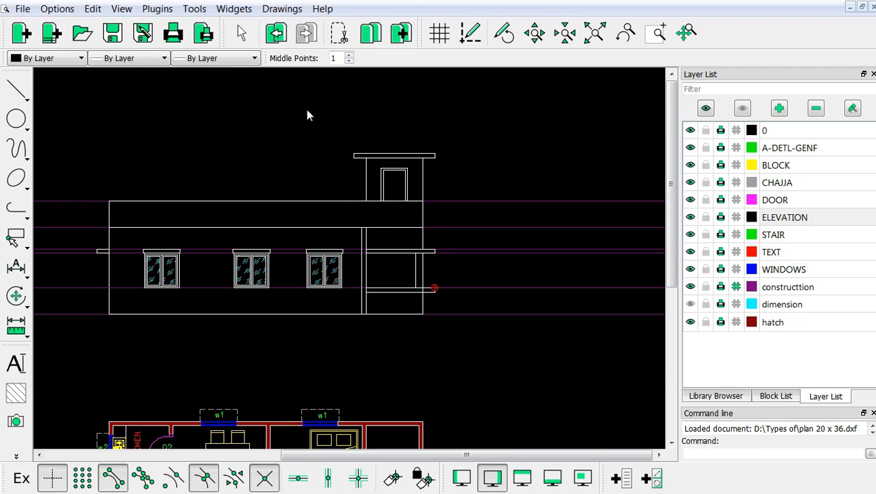
scroll(422, 275, "up", 3)
left_click_drag(529, 322, 512, 200)
scroll(282, 205, "up", 4)
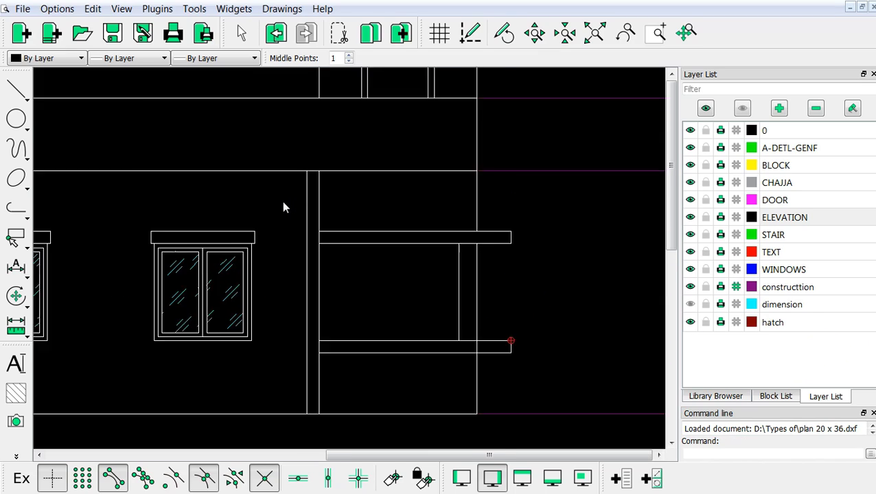
Step: Fillet the balcony frame's inner and outer upper-left corners with radius 0 and trimming on
right_click(389, 199)
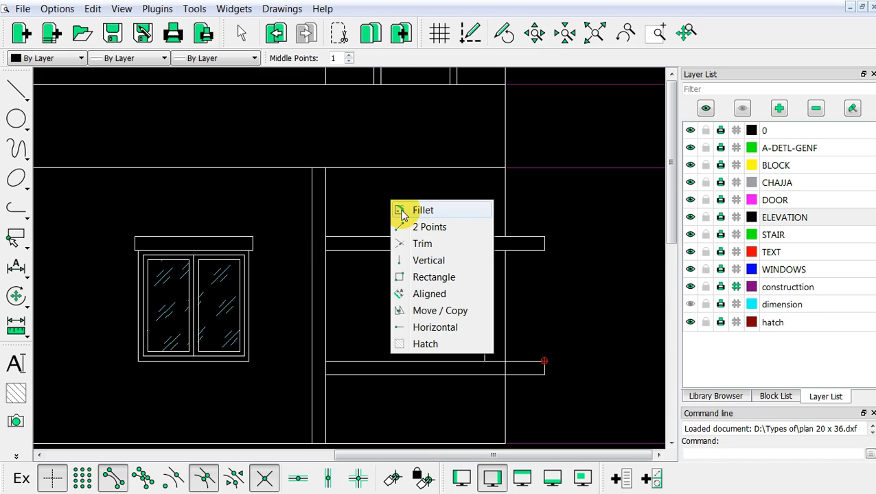
left_click(402, 209)
scroll(348, 294, "up", 1)
scroll(347, 294, "up", 3)
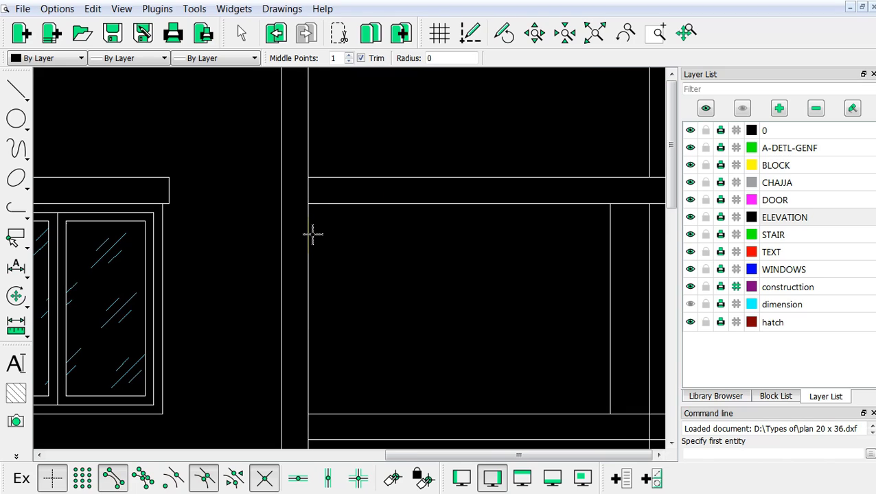
left_click(309, 234)
left_click(343, 204)
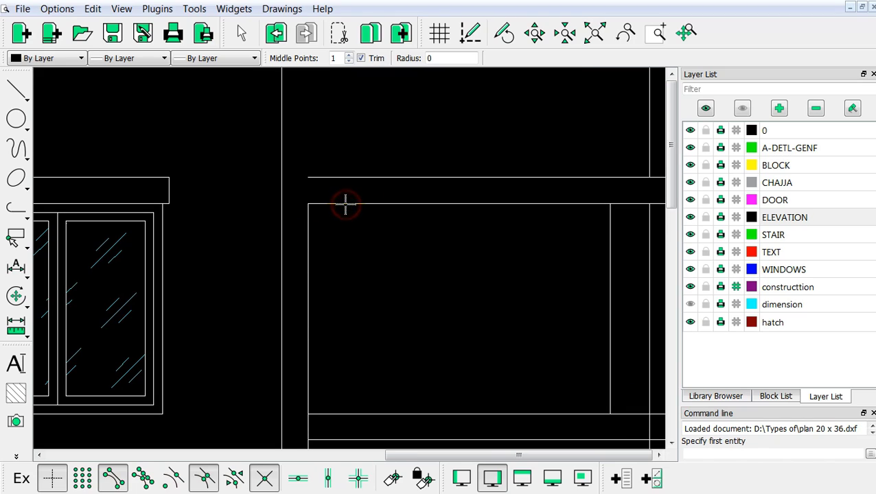
left_click(282, 215)
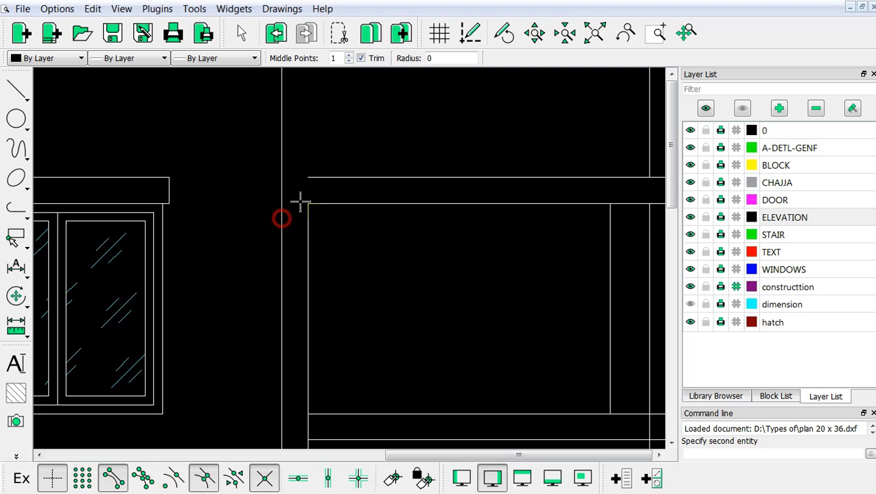
left_click(332, 178)
Step: Fillet the balcony frame's inner and outer lower-left corners with radius 0
scroll(366, 193, "down", 3)
scroll(357, 328, "up", 3)
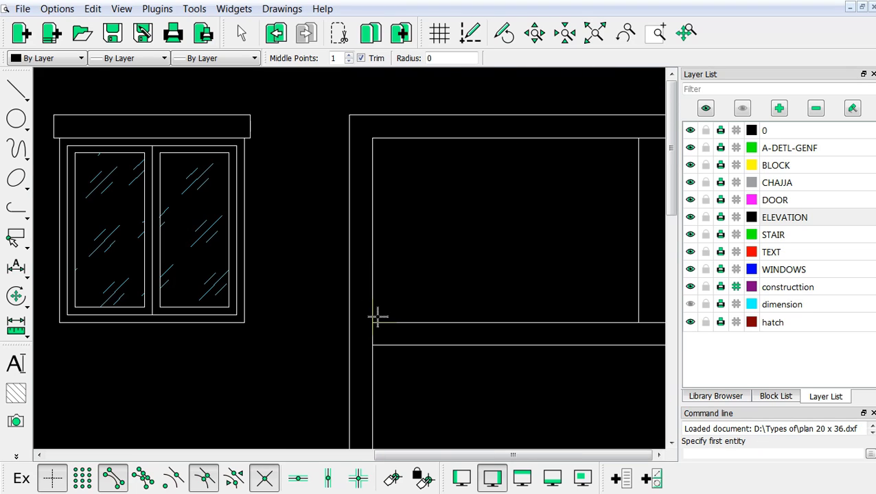
left_click(399, 323)
left_click(372, 298)
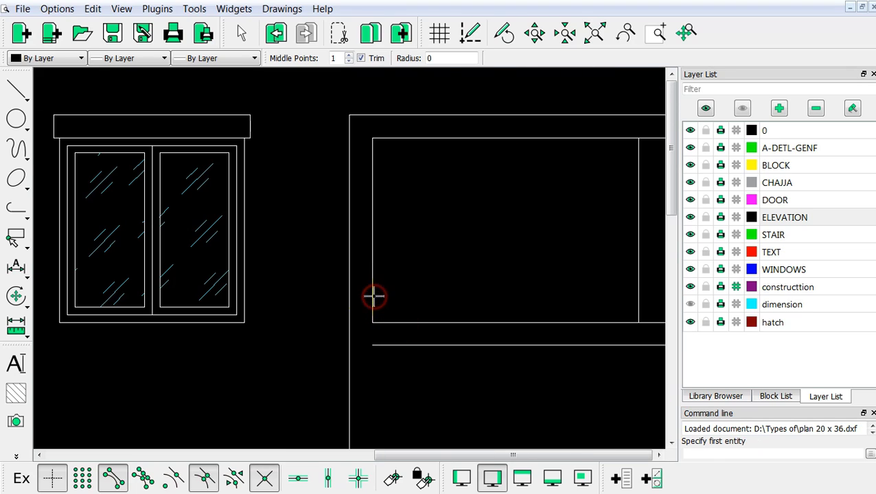
left_click(405, 346)
left_click(348, 318)
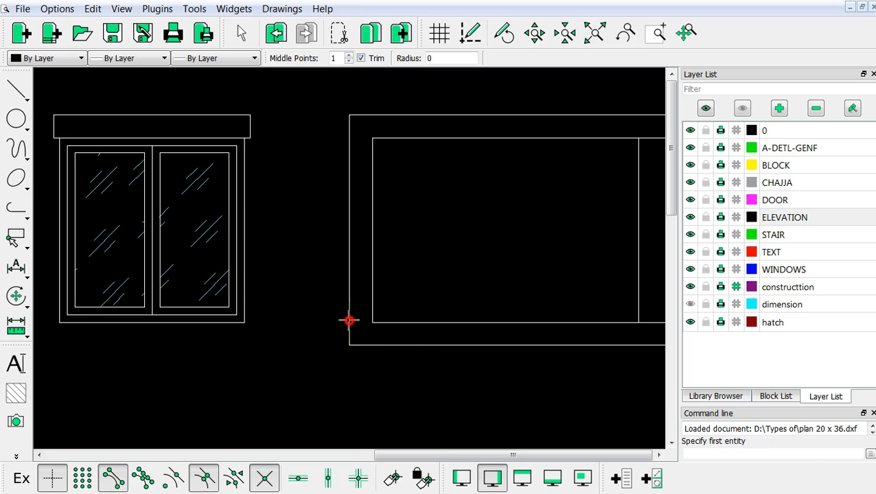
scroll(413, 369, "down", 3)
key("Escape")
scroll(412, 267, "down", 3)
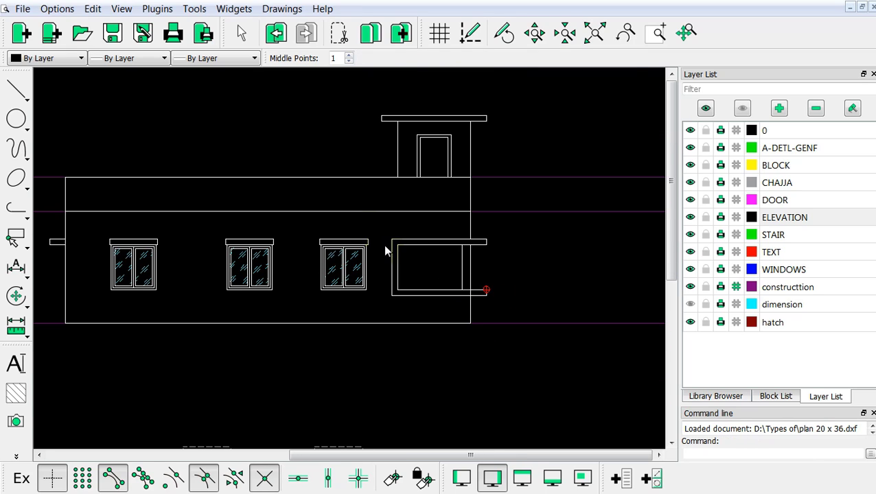
Step: Cut the right wall line at its intersections with the lower and upper edges of the balcony's bottom slab
scroll(486, 257, "up", 5)
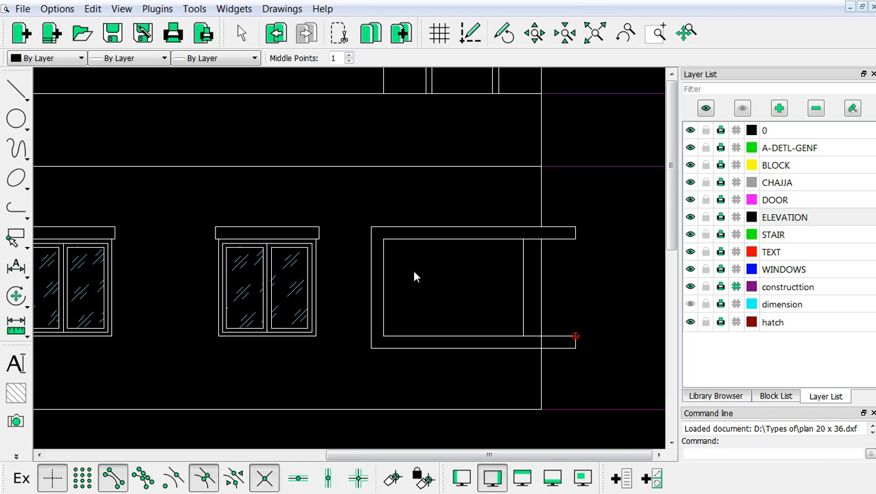
scroll(470, 278, "up", 4)
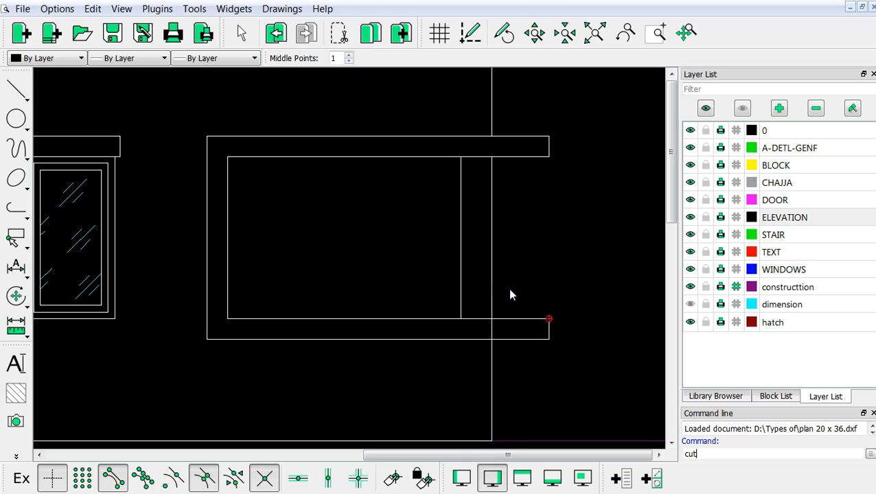
key("Return")
left_click(493, 356)
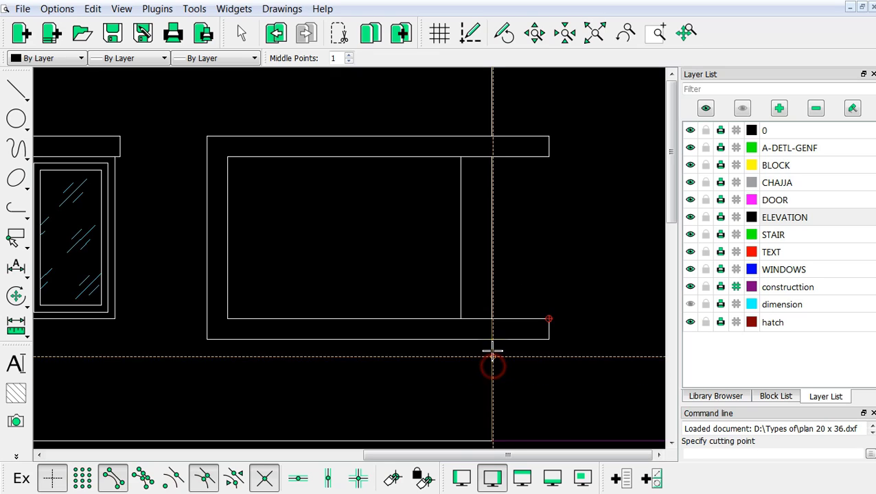
left_click(492, 339)
left_click(492, 305)
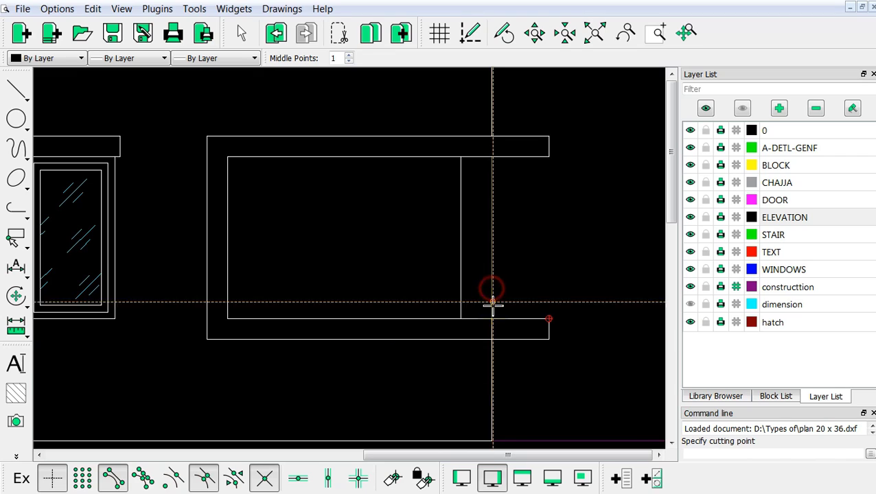
left_click(492, 318)
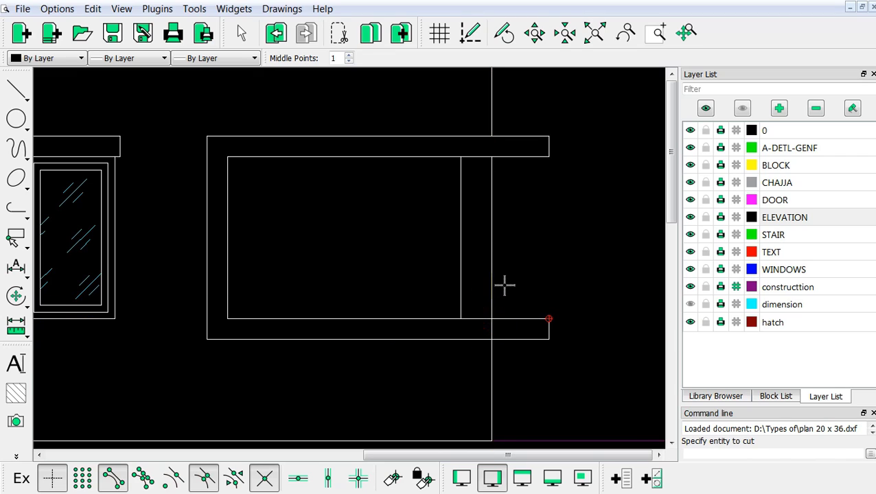
Step: Delete the right wall segment that lies between the edges of the balcony's bottom slab
key("Escape")
left_click(491, 327)
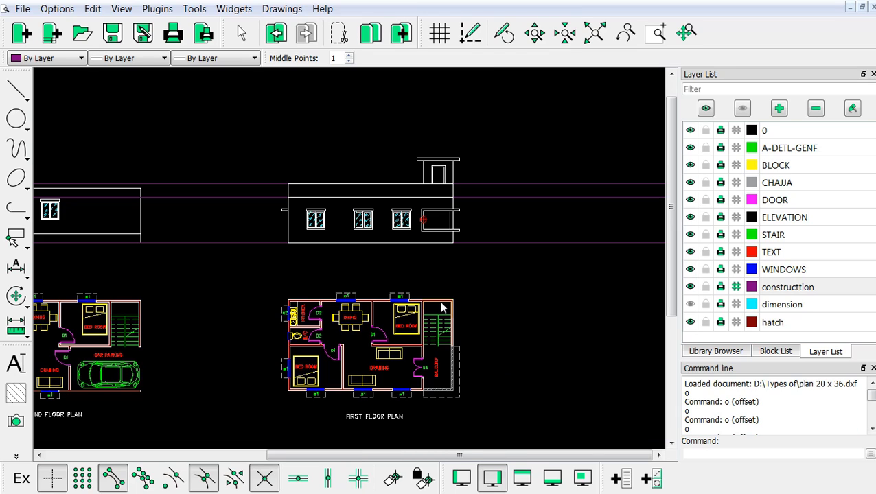
Step: Examine the balcony opening in the elevation against the staircase and balcony in the first floor plan
scroll(440, 214, "up", 6)
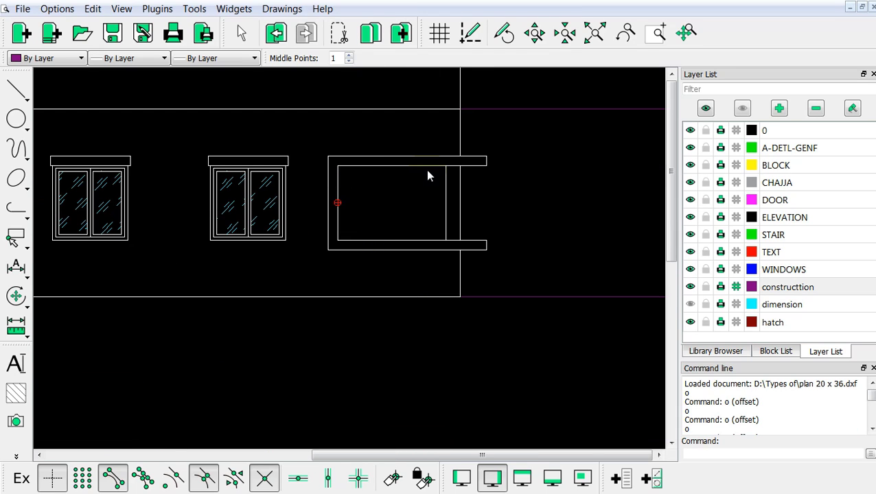
scroll(458, 174, "down", 2)
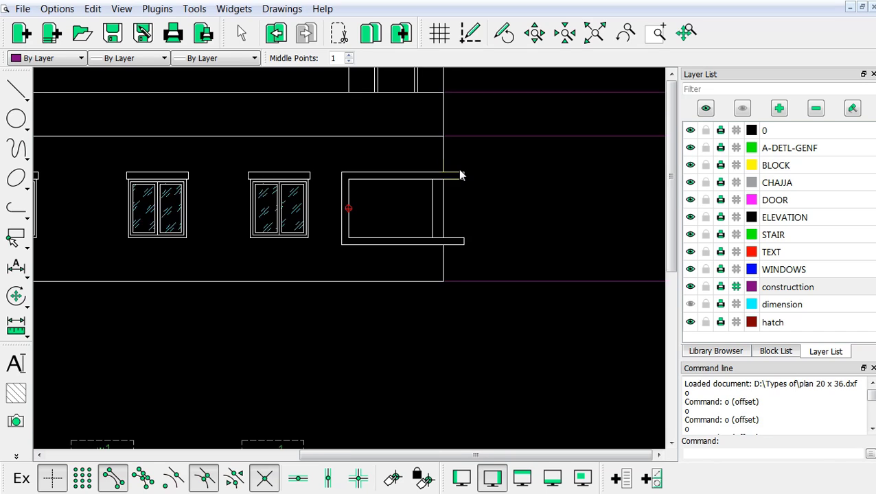
scroll(460, 175, "down", 4)
scroll(410, 383, "up", 3)
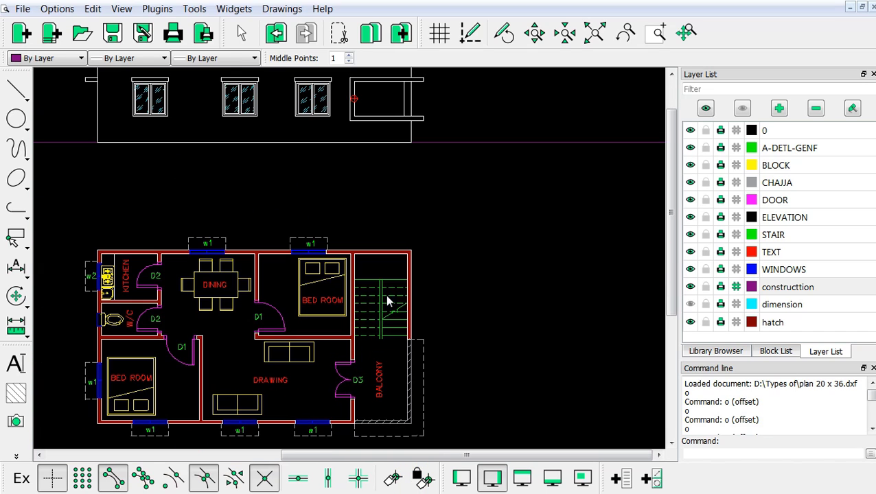
scroll(373, 357, "down", 2)
scroll(376, 361, "up", 2)
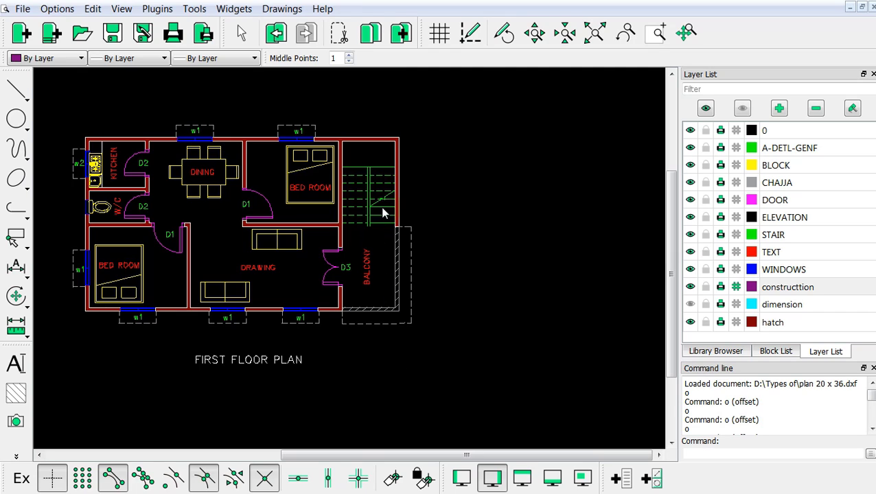
scroll(415, 328, "down", 4)
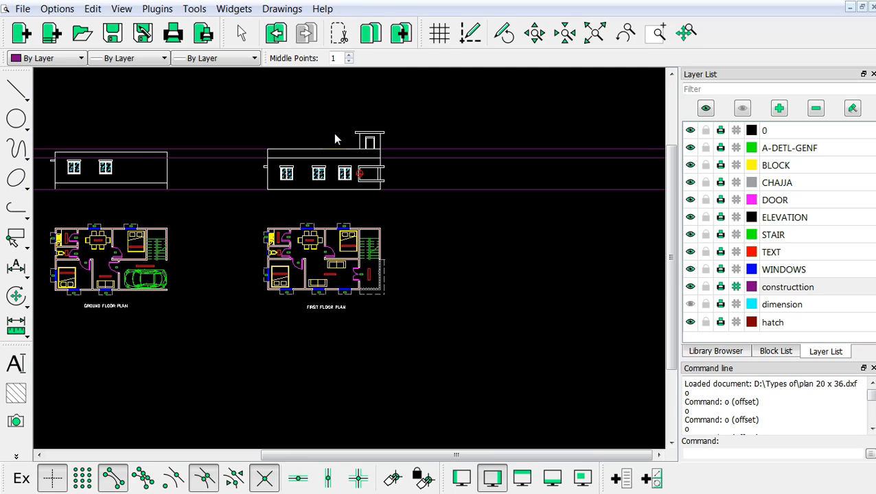
scroll(383, 187, "up", 3)
scroll(382, 187, "up", 1)
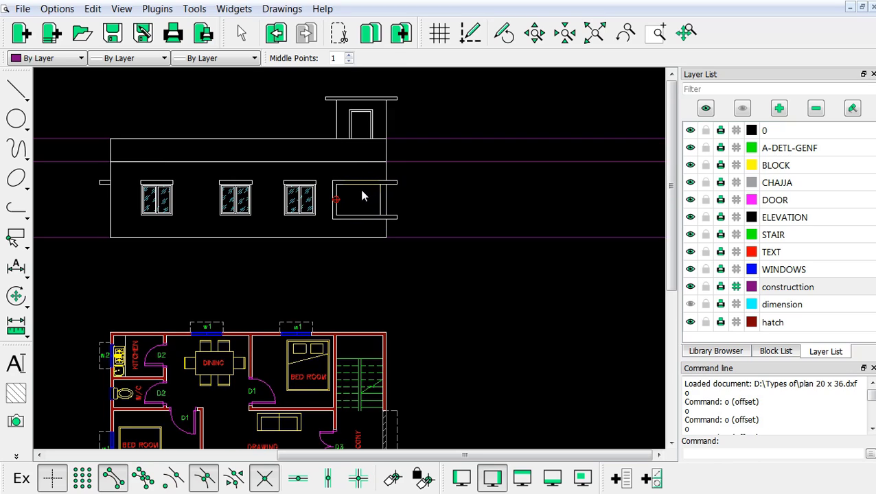
middle_click_drag(363, 196, 426, 296)
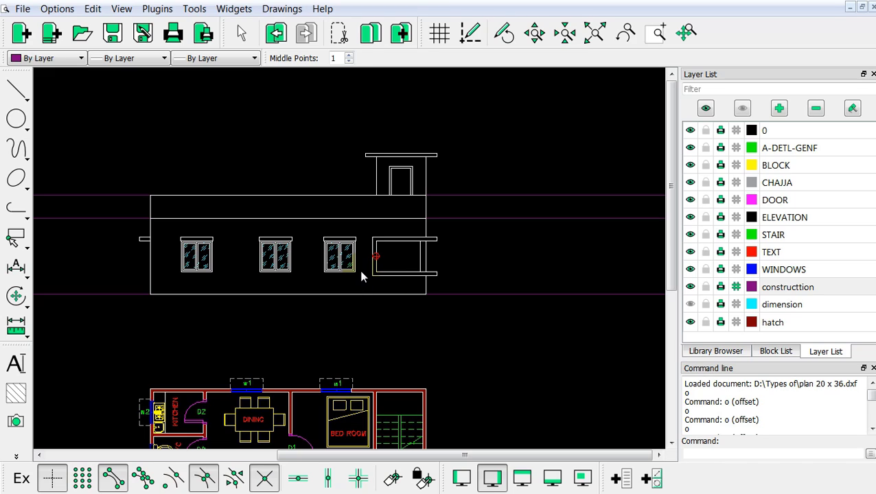
Step: On the constructtion layer, draw vertical lines through both edges of the gap between the stair flights in the first floor plan
right_click(187, 101)
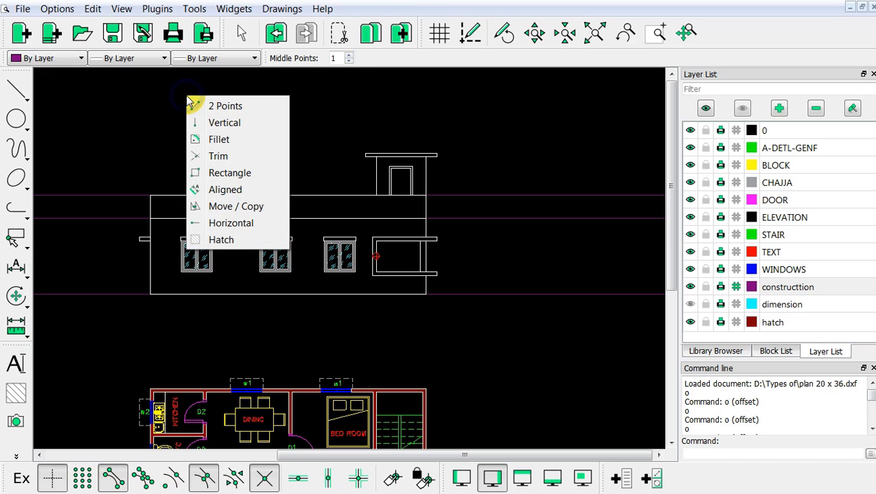
left_click(205, 122)
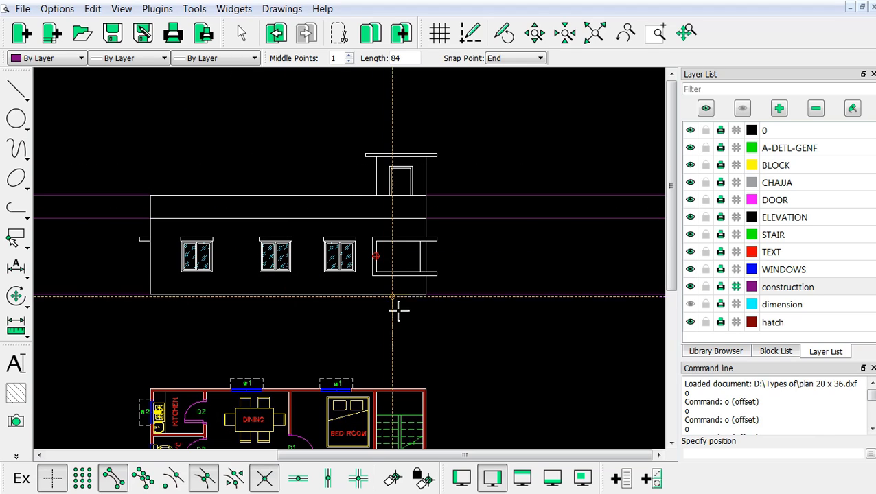
scroll(405, 302, "down", 2)
scroll(414, 287, "up", 2)
scroll(396, 351, "up", 5)
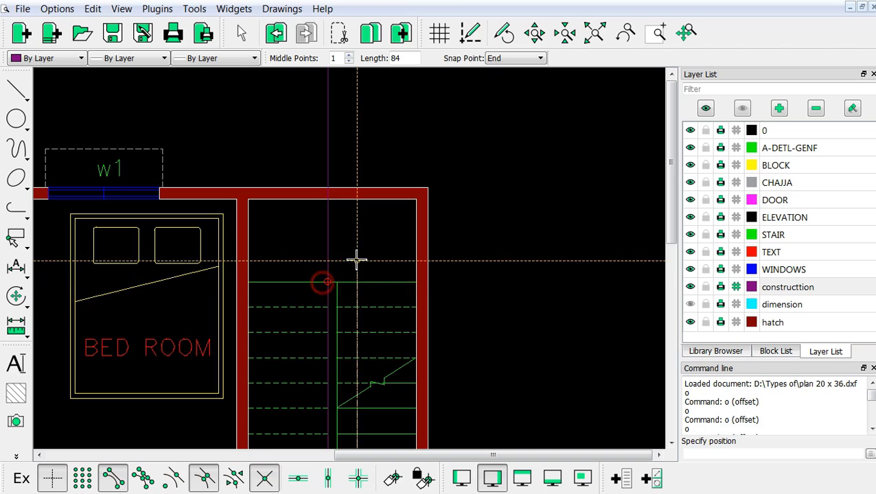
left_click(339, 284)
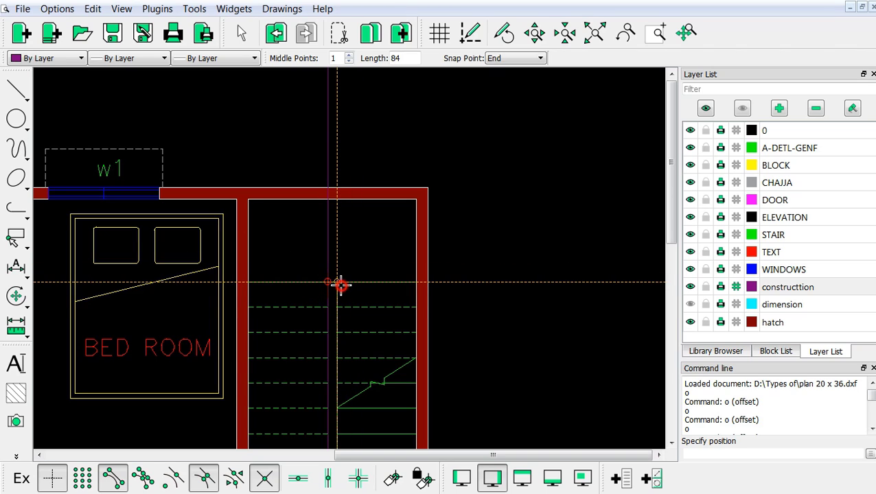
scroll(576, 376, "down", 6)
scroll(389, 128, "up", 5)
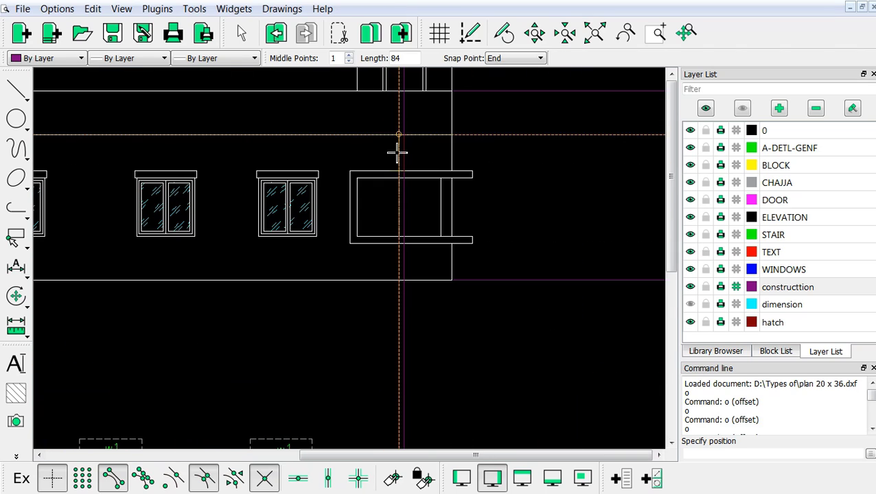
right_click(424, 271)
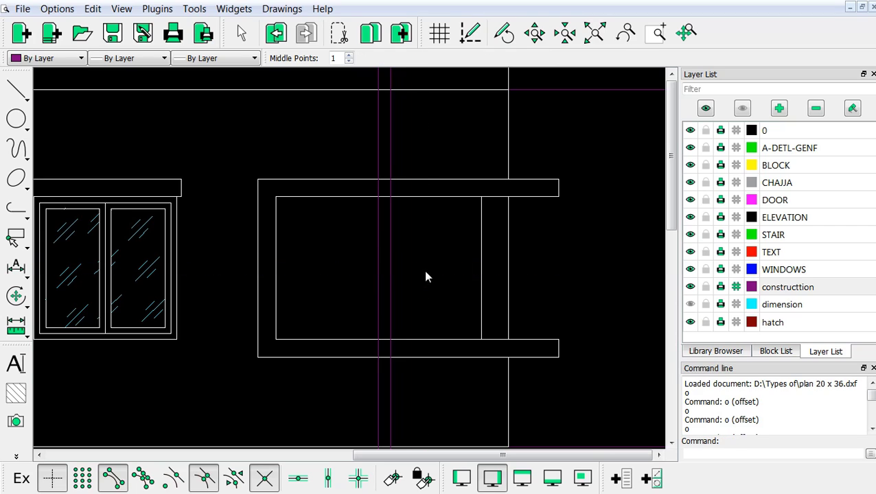
Step: On the ELEVATION layer in Dark Gray, draw a horizontal line at mid-height across the balcony opening, between its inner vertical edges
left_click(784, 223)
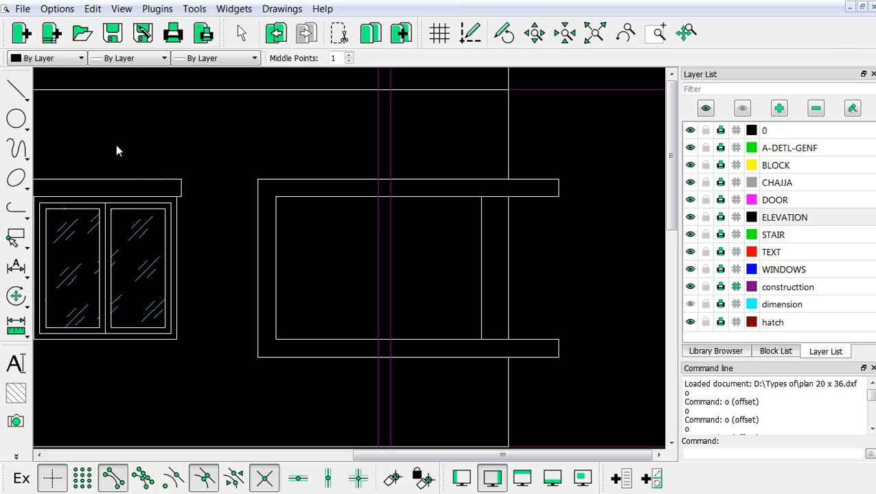
left_click(58, 58)
scroll(57, 127, "down", 3)
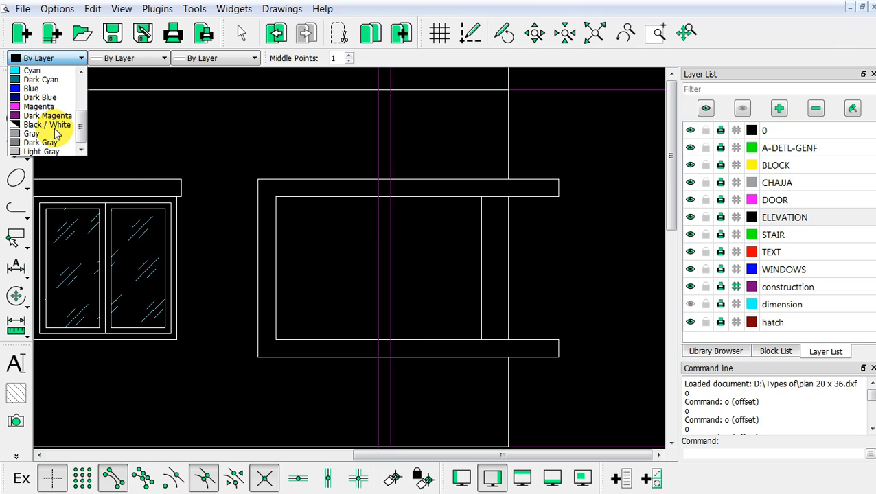
left_click(48, 143)
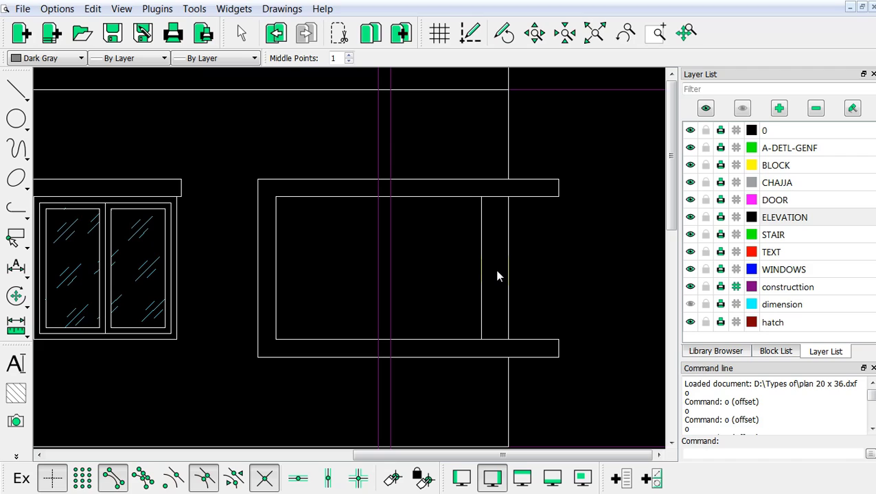
right_click(225, 147)
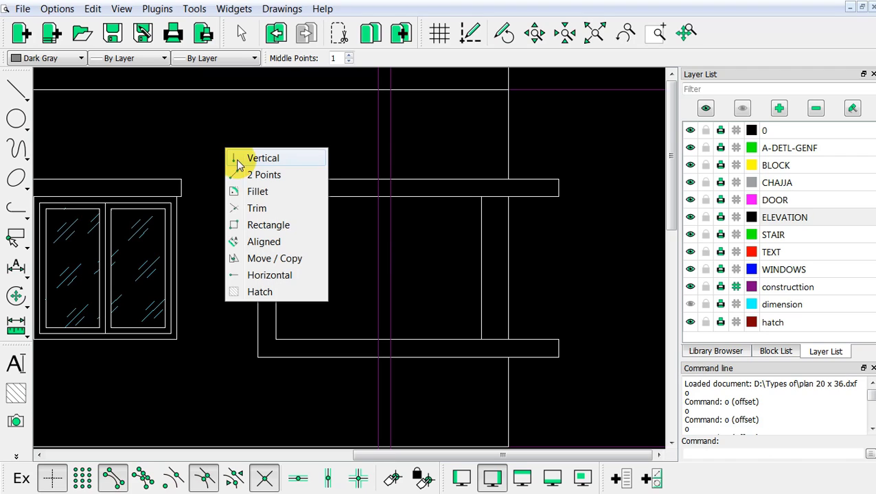
left_click(240, 172)
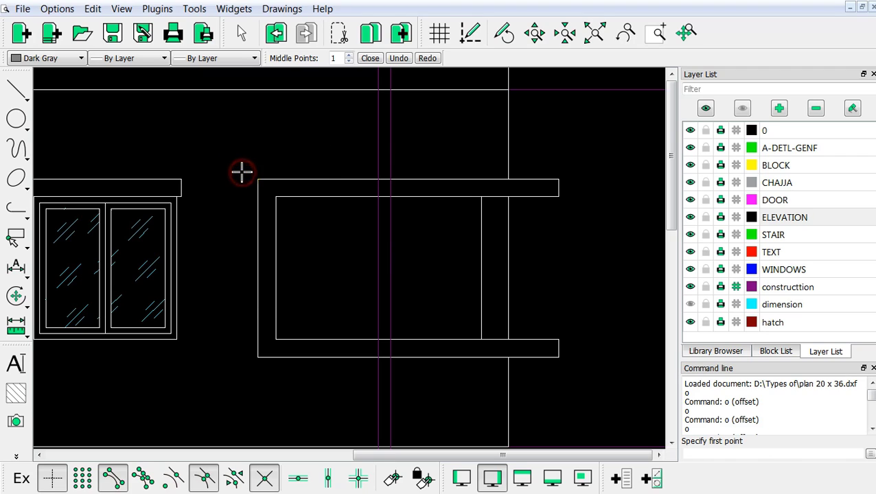
left_click(275, 267)
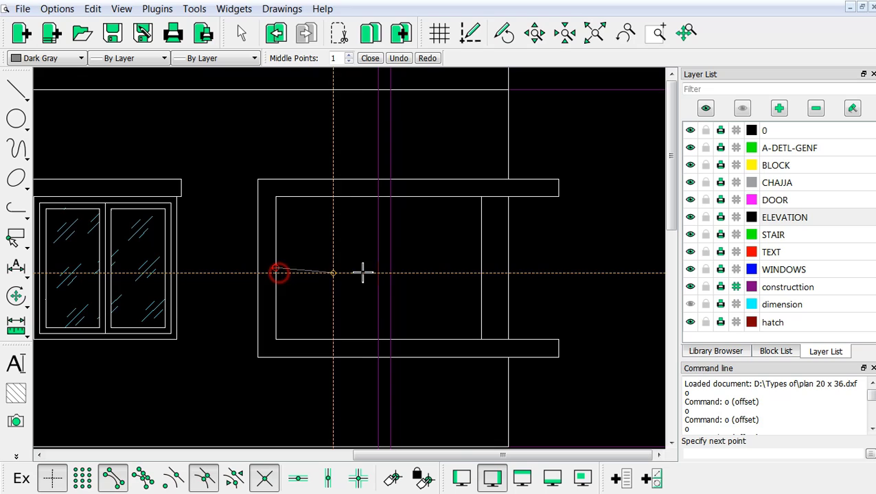
left_click(481, 268)
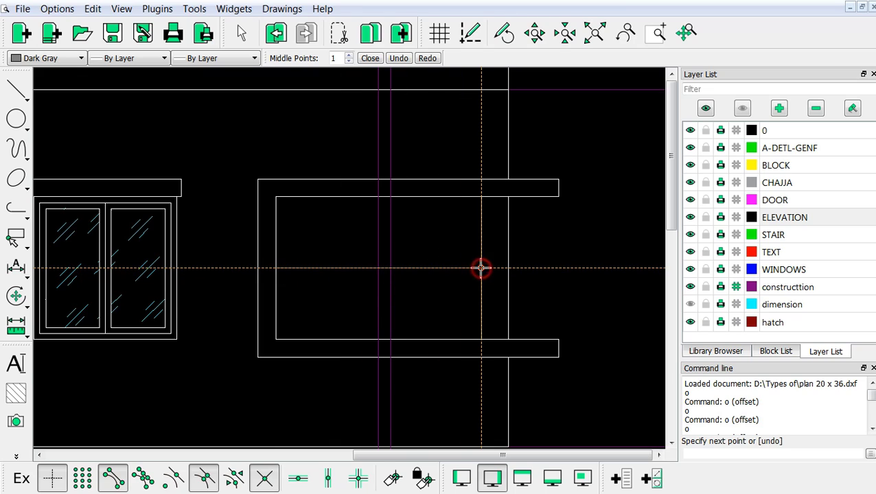
key("Escape")
Step: Compare the balcony opening in the elevation with the stair treads in the first floor plan
scroll(418, 278, "down", 4)
scroll(371, 256, "up", 5)
scroll(403, 245, "down", 8)
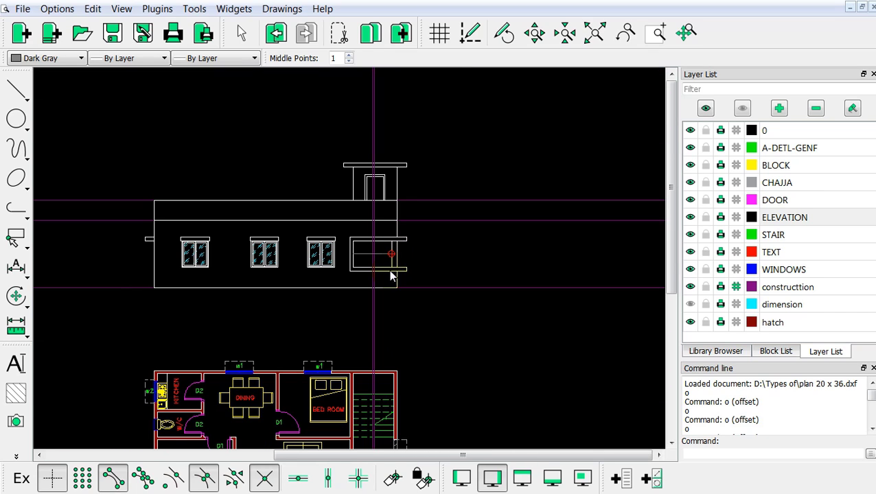
scroll(391, 274, "up", 3)
scroll(387, 375, "down", 4)
scroll(370, 357, "up", 6)
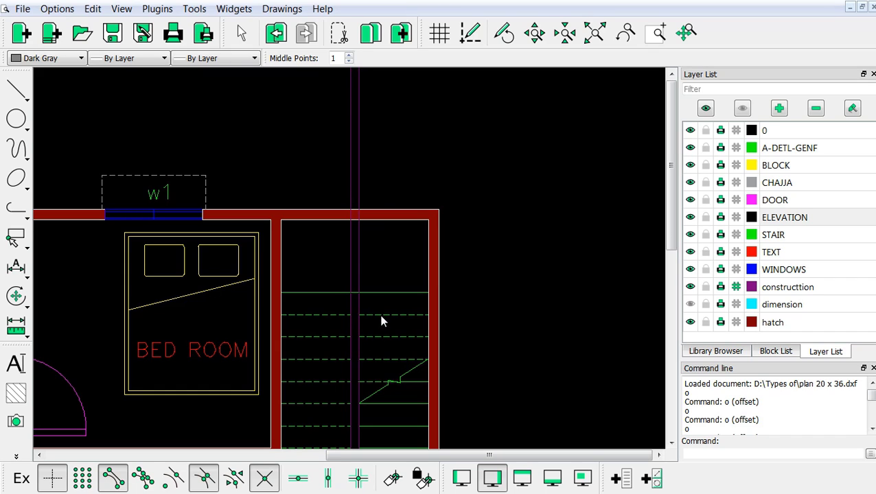
scroll(382, 321, "down", 1)
scroll(385, 340, "up", 3)
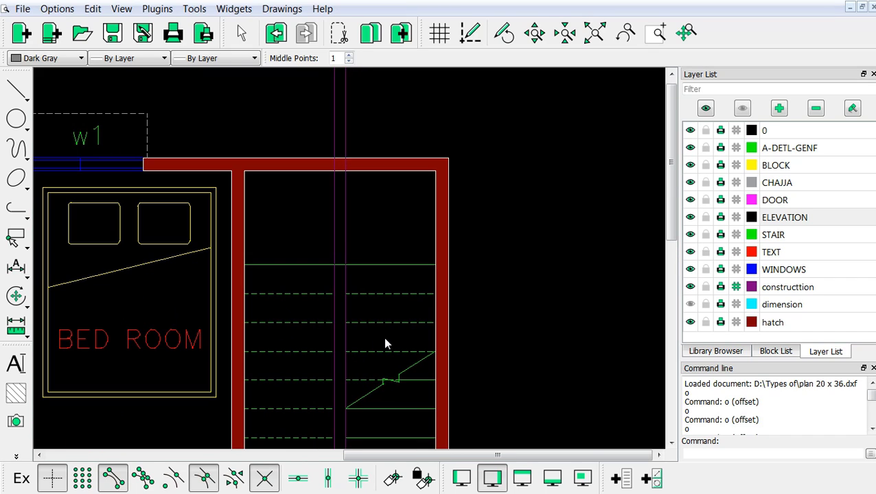
scroll(374, 337, "down", 5)
scroll(332, 133, "up", 6)
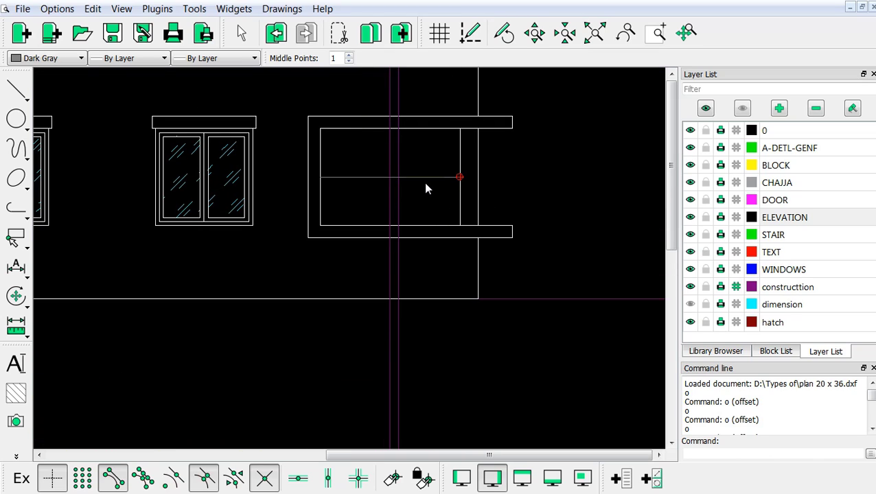
Step: Offset the balcony opening's horizontal line downward three times at .625' spacing
type("o")
key("Return")
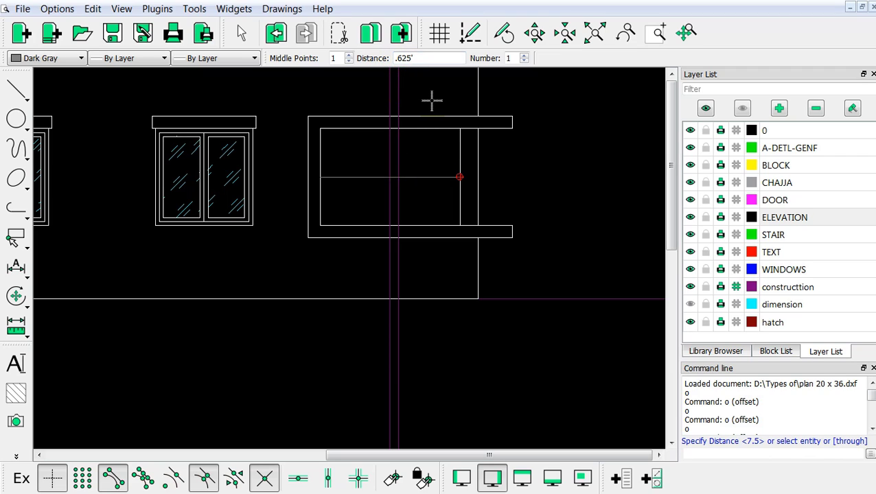
scroll(430, 180, "up", 3)
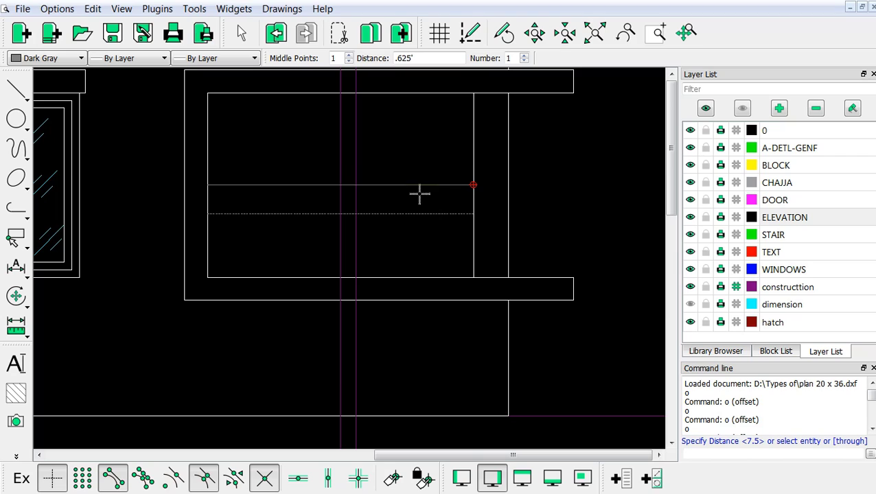
left_click(420, 194)
left_click(418, 222)
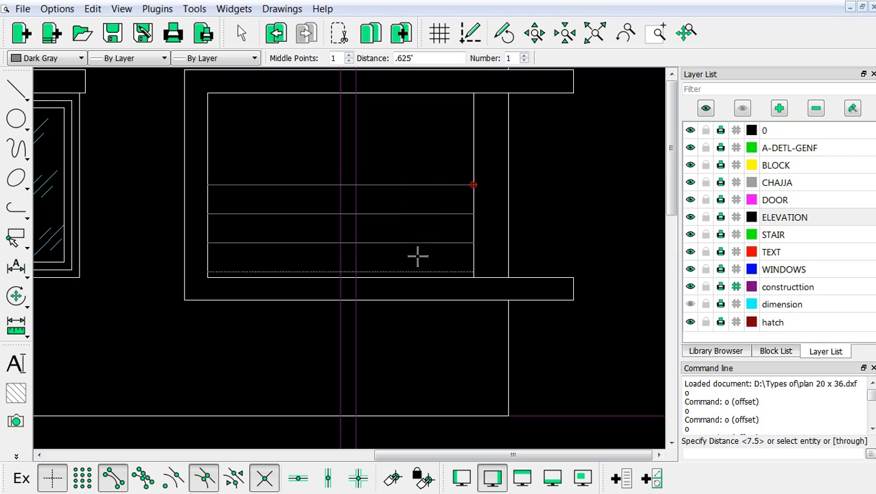
left_click(417, 256)
right_click(410, 222)
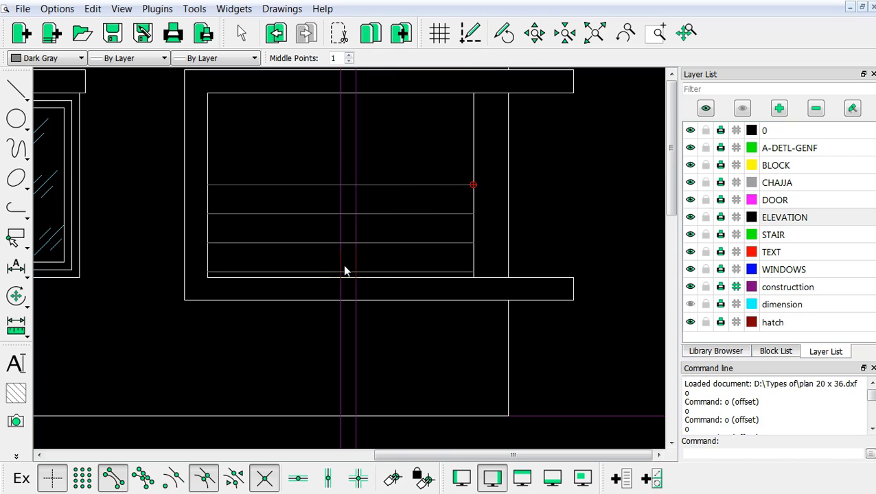
Step: Trim the upper two offset stair lines in the balcony opening at the right vertical construction line, keeping their right-hand parts
scroll(328, 272, "up", 2)
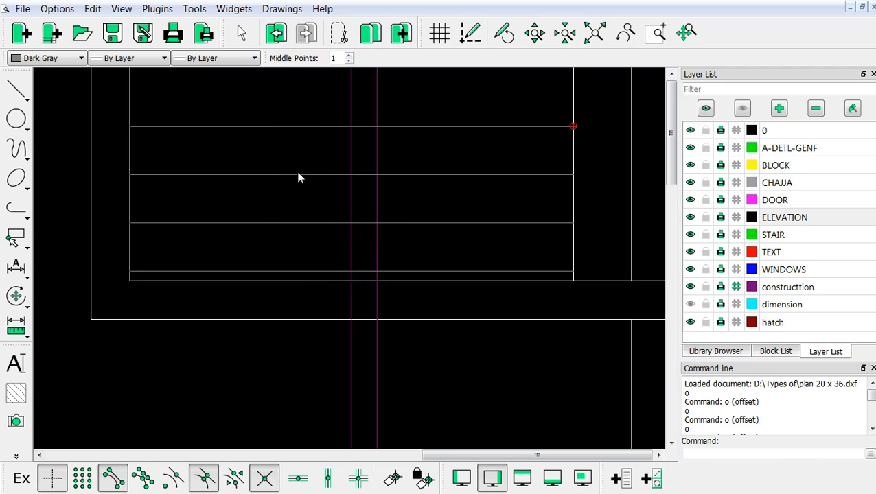
scroll(317, 199, "down", 2)
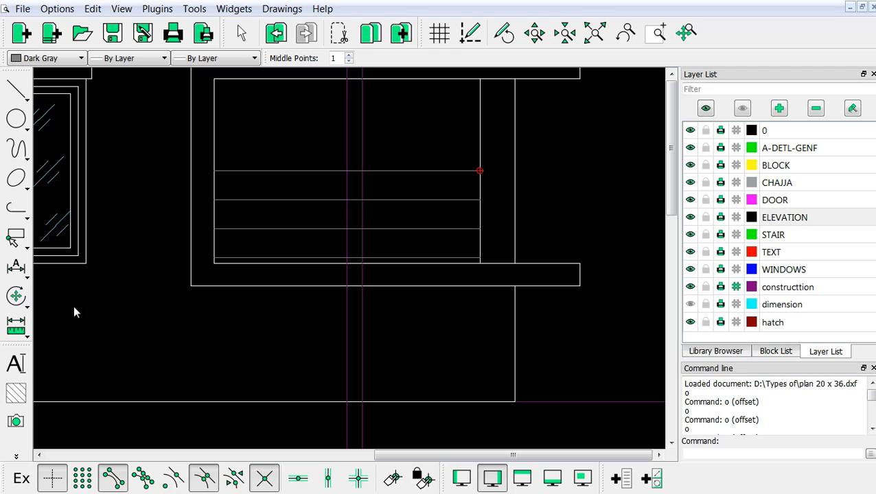
left_click(16, 296)
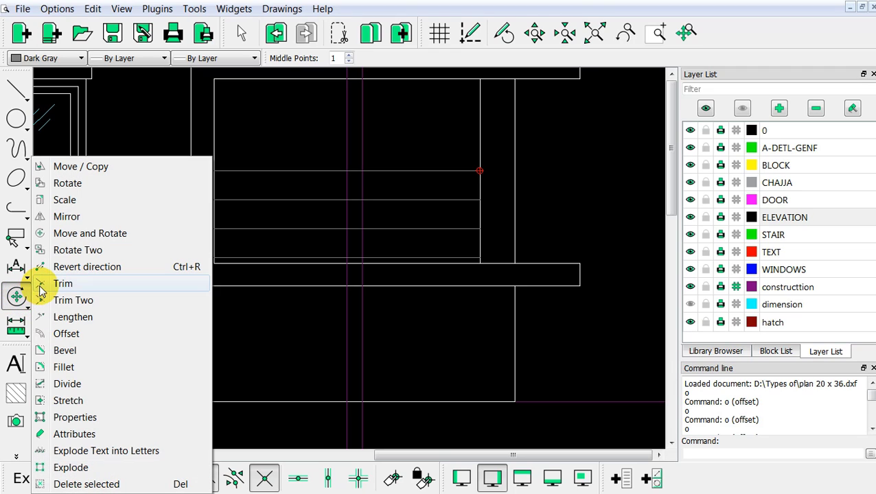
left_click(41, 285)
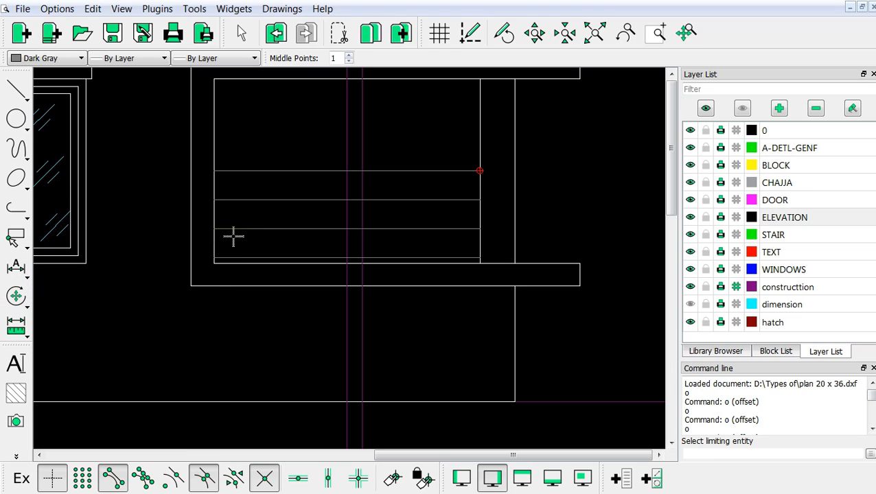
scroll(338, 210, "up", 2)
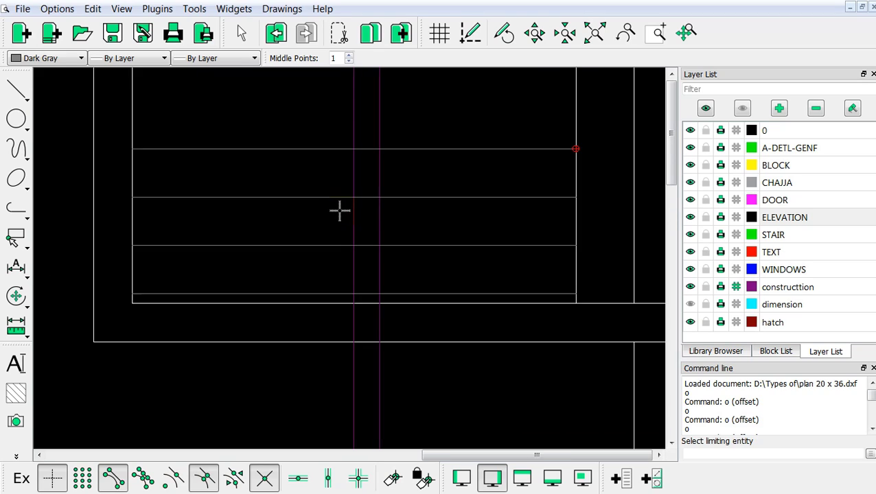
left_click(387, 221)
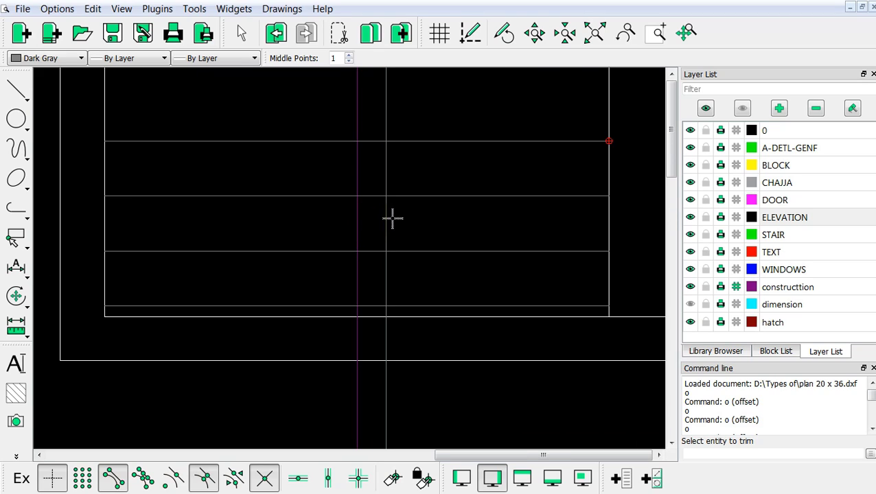
left_click(418, 197)
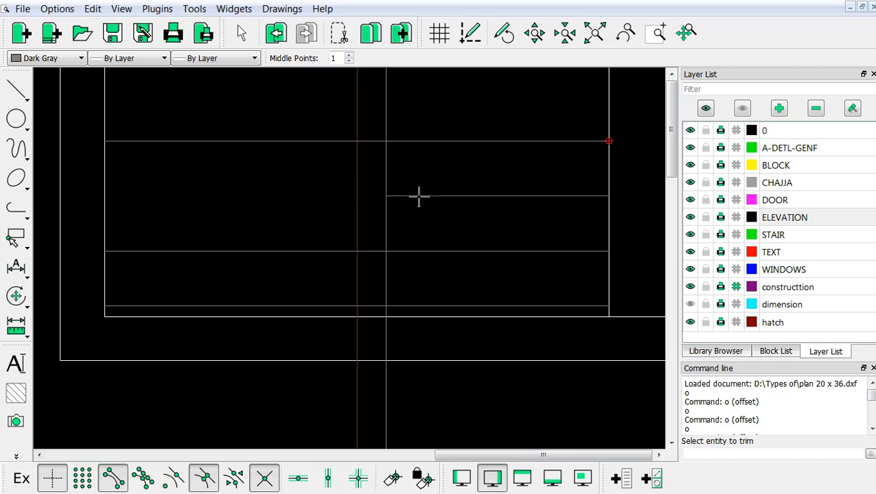
left_click(427, 252)
scroll(426, 273, "down", 1)
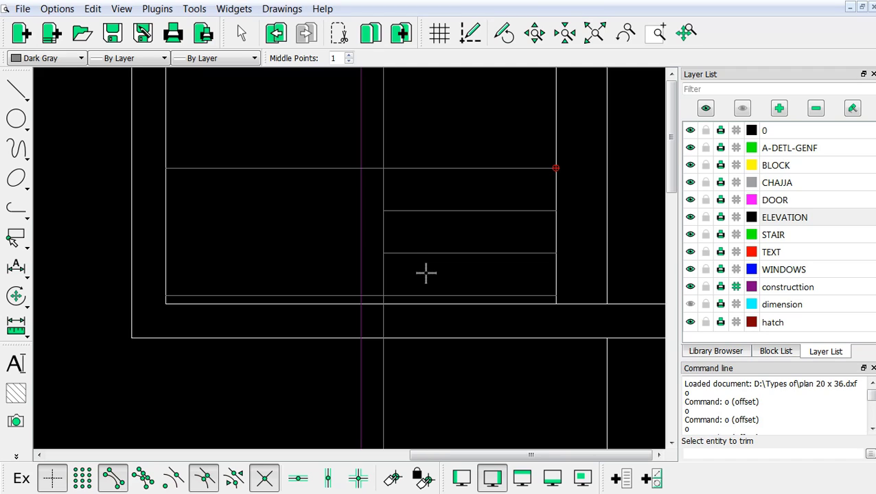
scroll(424, 252, "down", 1)
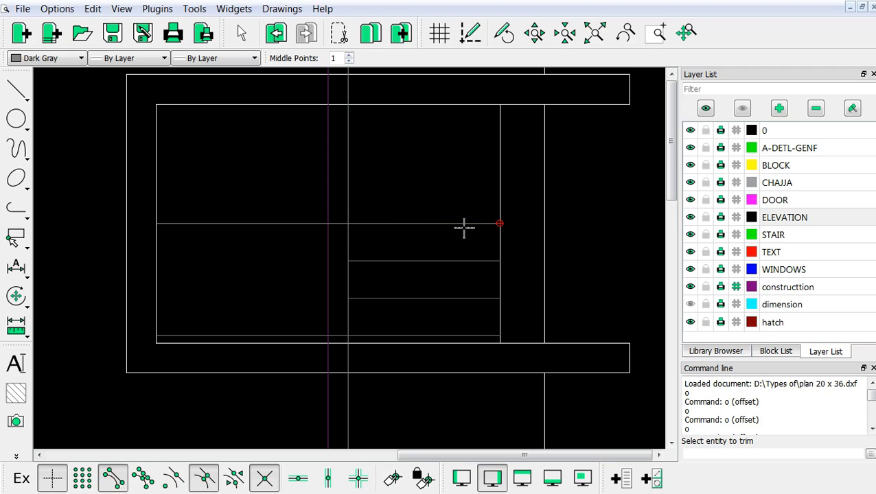
right_click(304, 212)
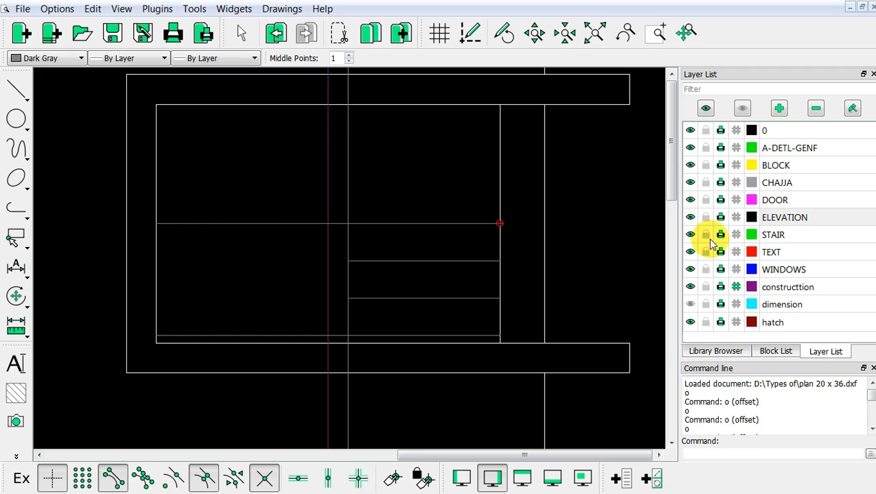
Step: Draw a vertical line along the left construction line from the opening's mid-height line up to its top inner edge
right_click(446, 170)
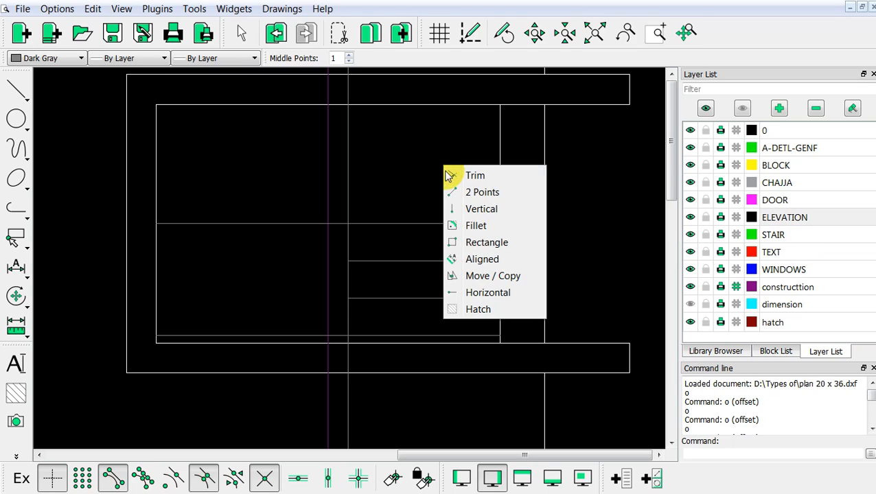
left_click(454, 192)
scroll(327, 231, "up", 3)
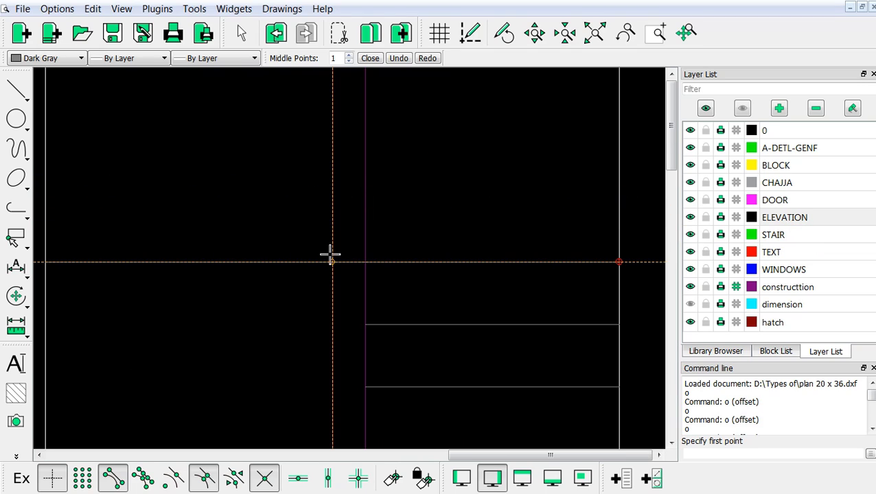
left_click(331, 257)
scroll(330, 195, "down", 3)
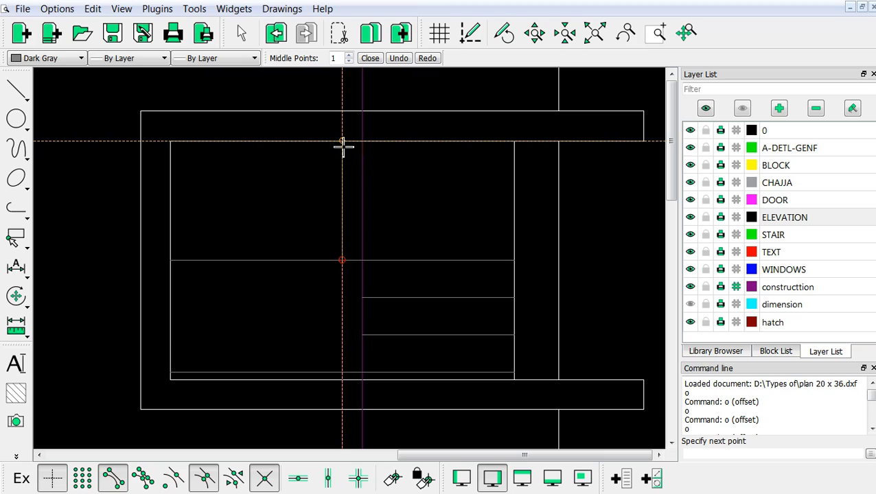
left_click(342, 142)
right_click(345, 151)
scroll(305, 292, "down", 1)
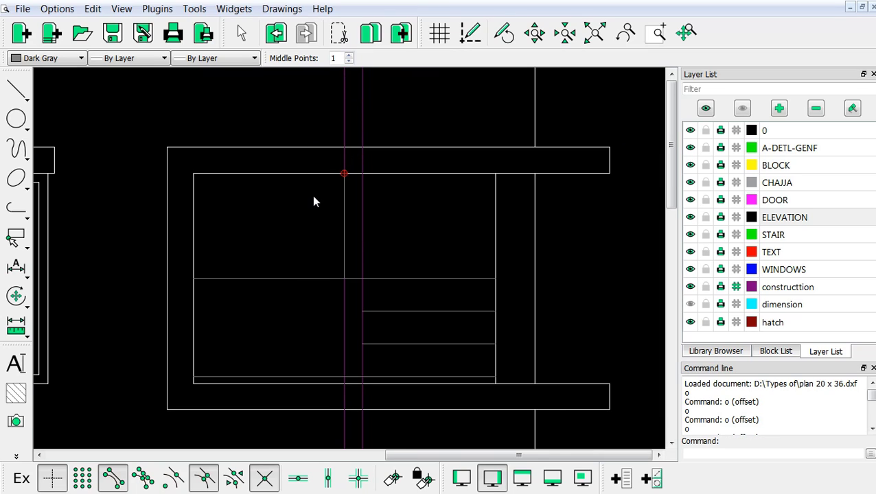
Step: Offset the balcony opening's mid-height line 6" downward
type("o")
key("Return")
left_click(411, 61)
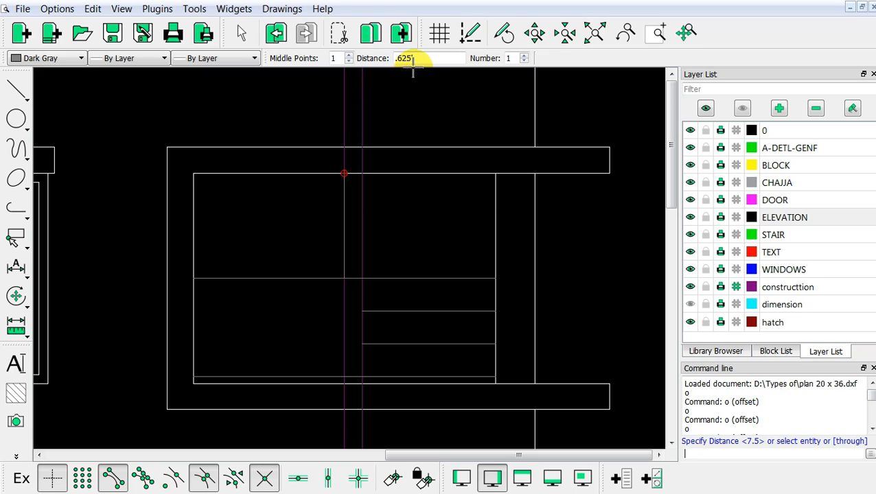
double_click(411, 61)
type("6")
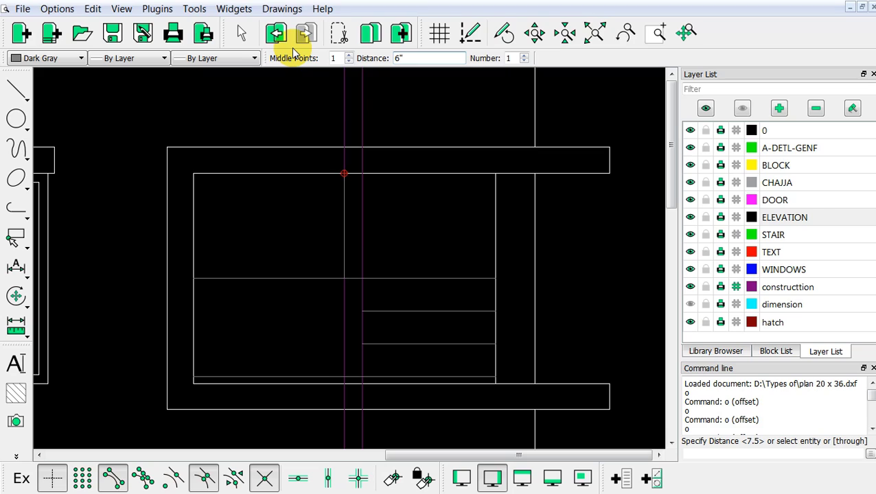
key("Return")
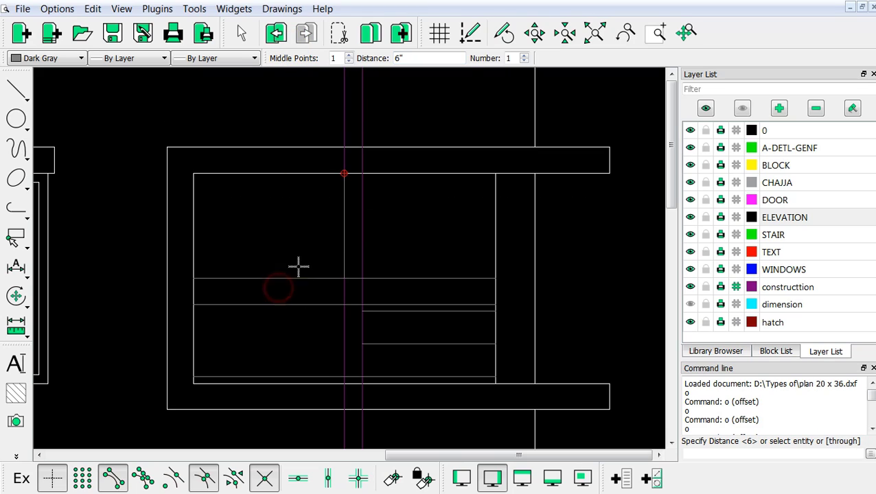
scroll(381, 308, "up", 3)
key("Escape")
scroll(364, 258, "down", 1)
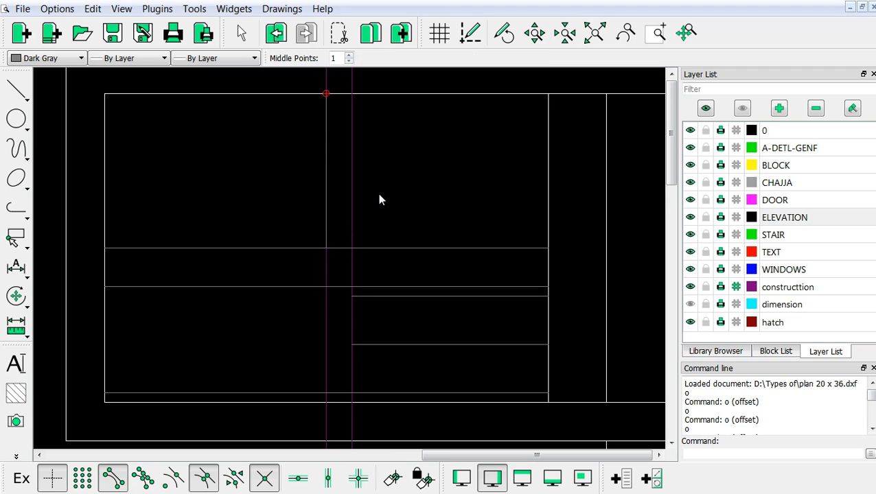
Step: Draw a vertical line along the right construction line from the opening's bottom inner edge up to the mid-height line
right_click(390, 170)
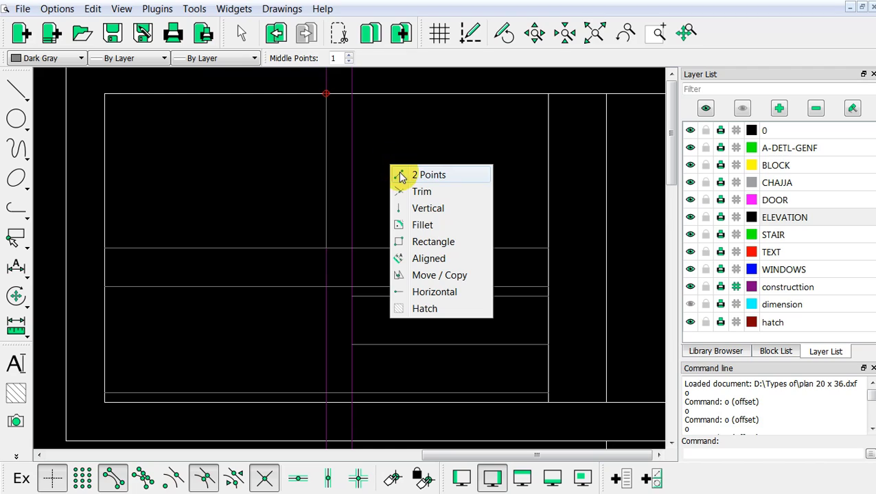
left_click(399, 172)
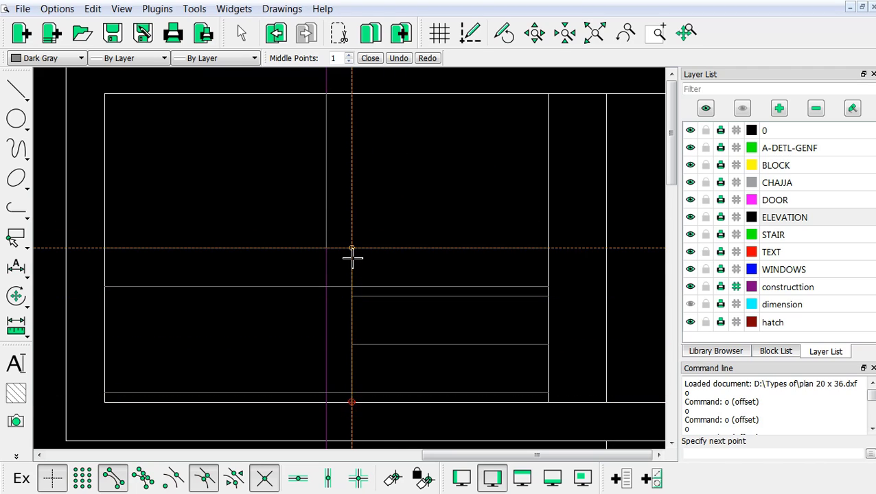
left_click(352, 258)
key("Escape")
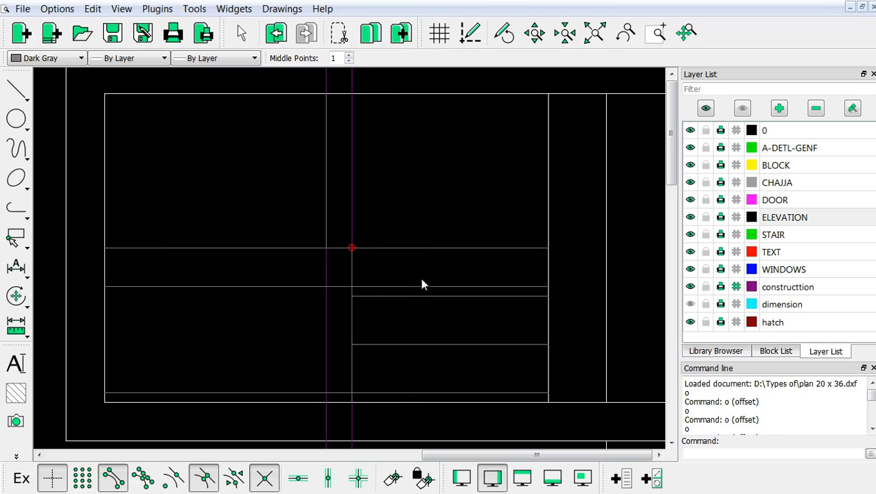
Step: Trim the 6" offset line at the new lower vertical line, keeping its left-hand part
right_click(391, 198)
left_click(401, 221)
scroll(371, 283, "up", 3)
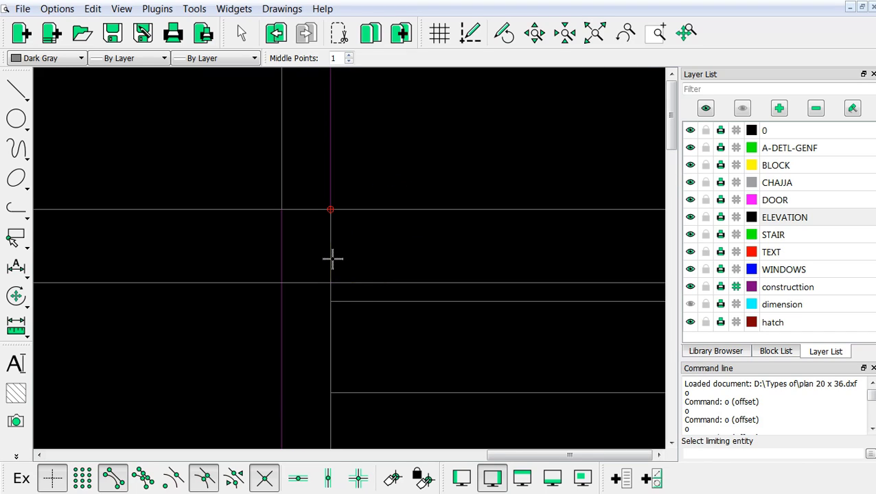
left_click(330, 255)
left_click(312, 282)
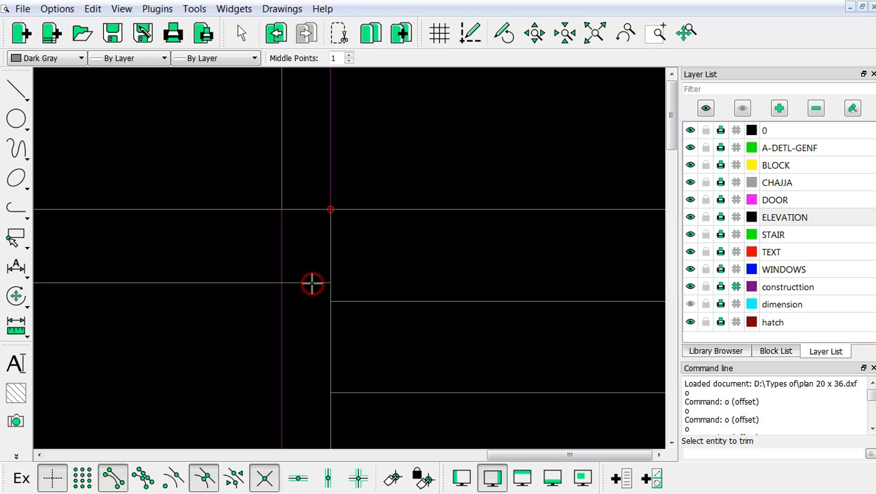
scroll(357, 320, "down", 3)
scroll(398, 254, "down", 1)
key("Escape")
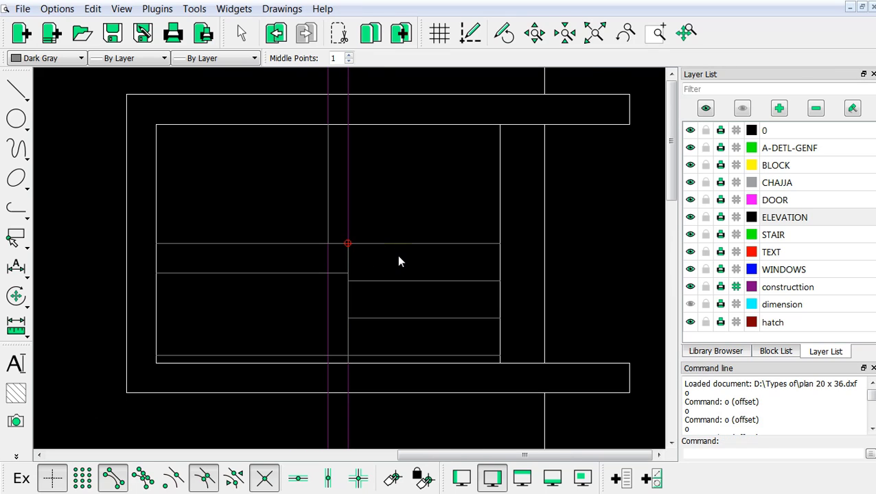
Step: Delete the two vertical construction lines running through the balcony opening
scroll(401, 260, "down", 2)
scroll(375, 272, "down", 3)
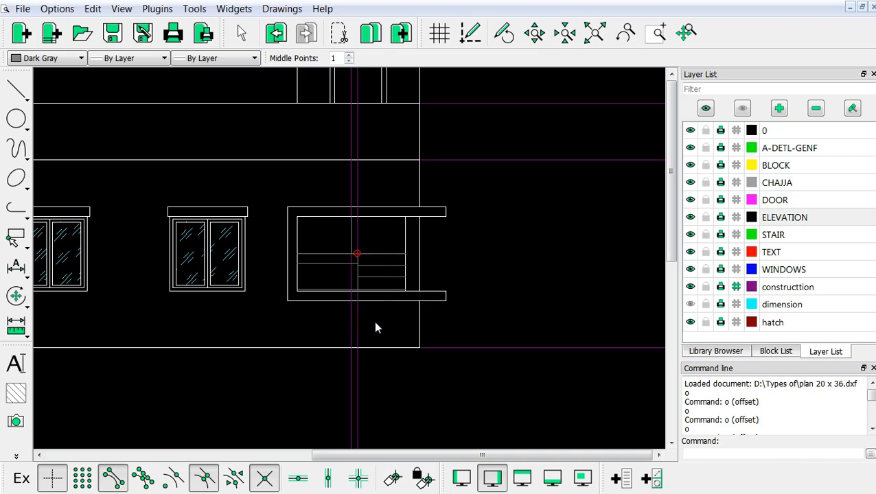
left_click_drag(373, 321, 323, 317)
key("Delete")
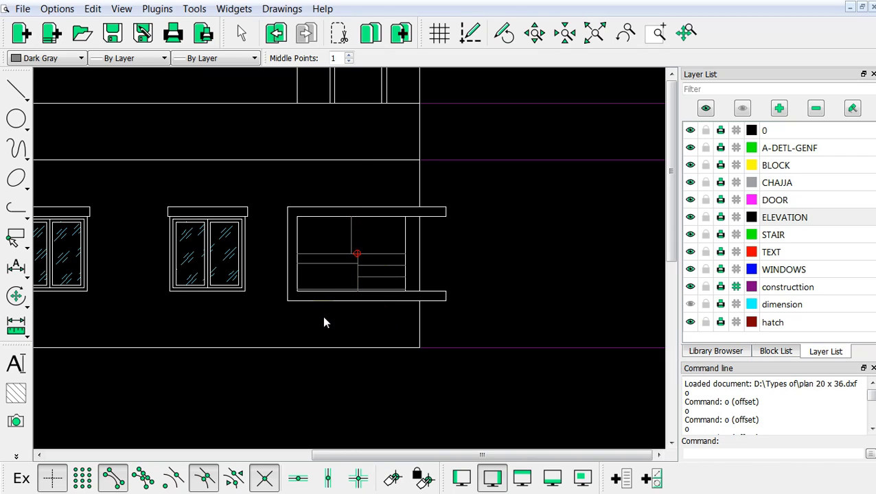
Step: Delete the horizontal construction lines extending through both side elevations
scroll(342, 253, "up", 3)
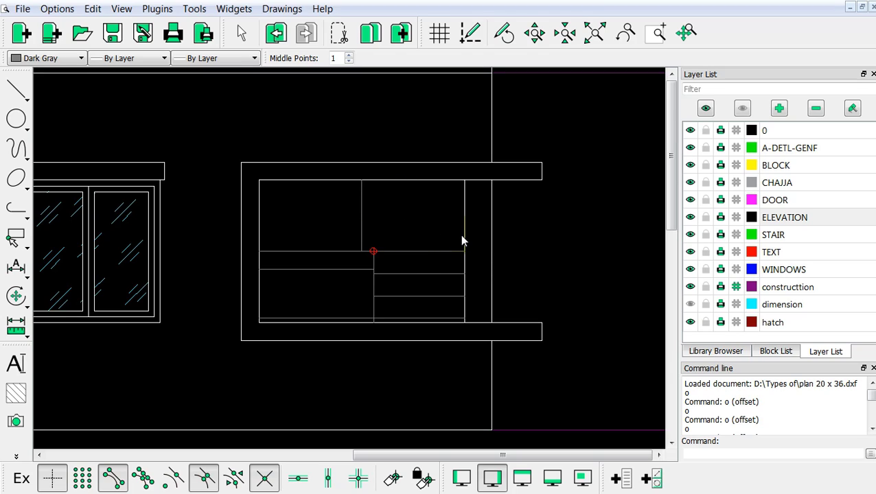
scroll(459, 241, "down", 5)
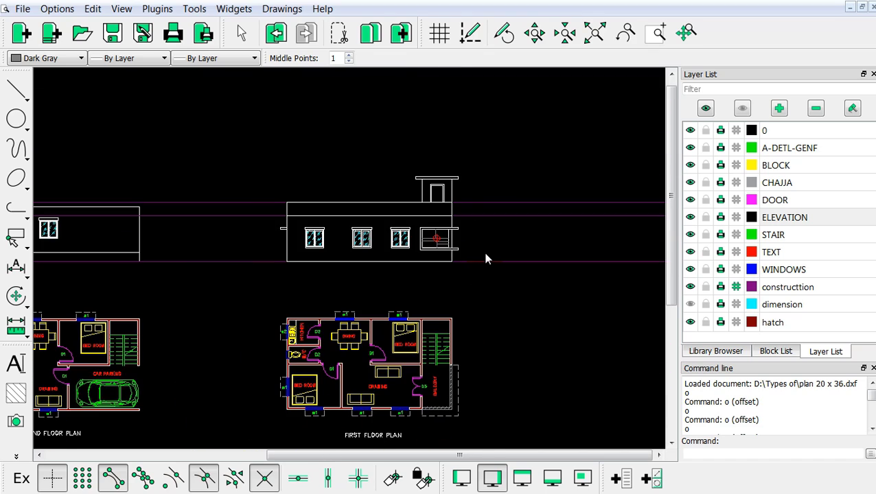
left_click_drag(518, 293, 501, 198)
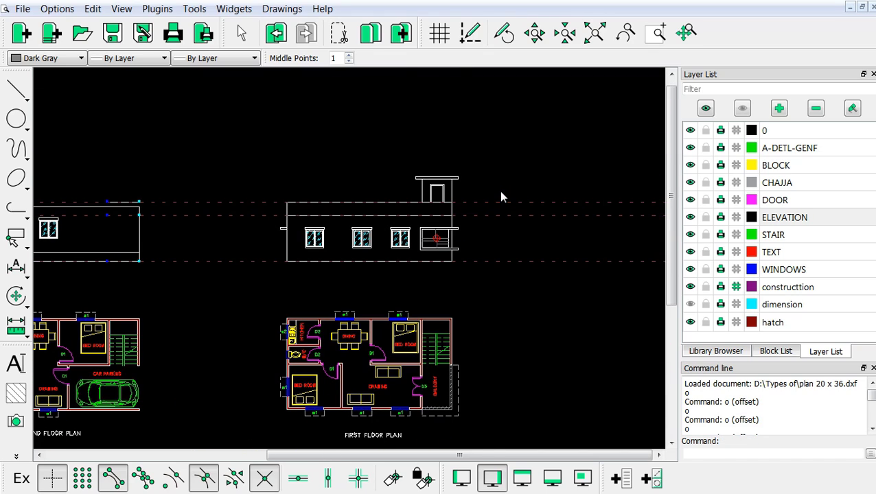
scroll(371, 206, "up", 5)
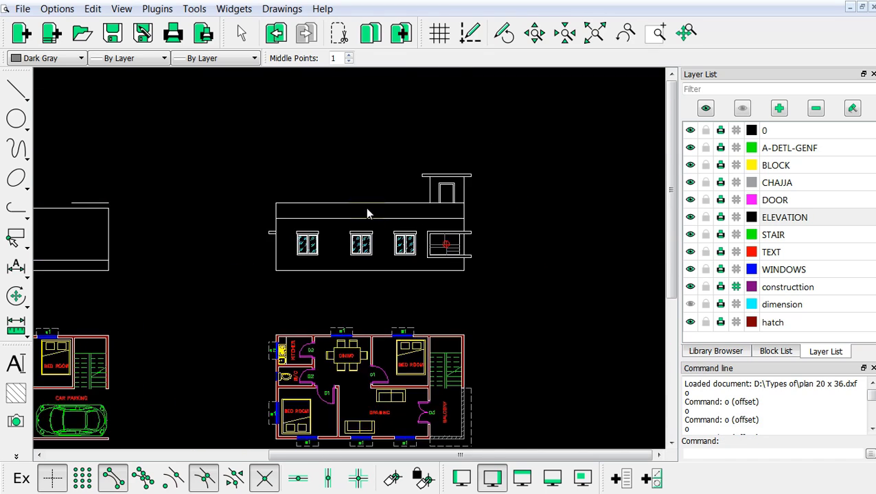
scroll(512, 340, "up", 1)
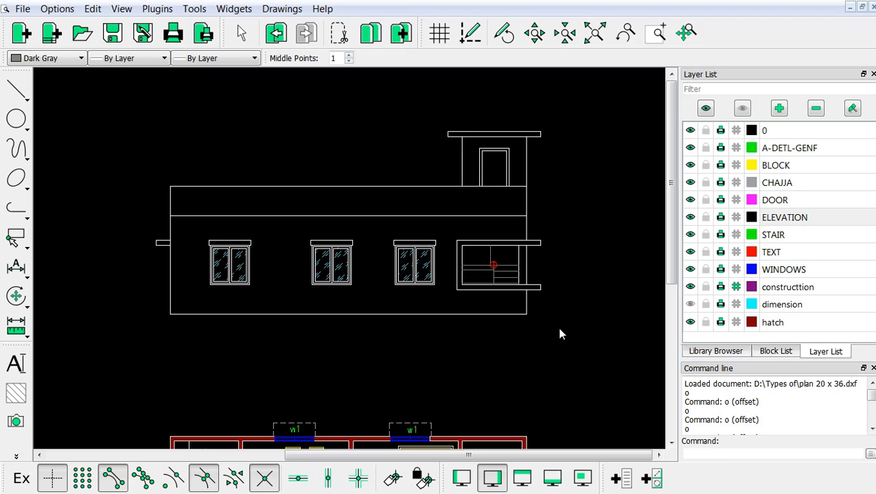
Step: Move the whole first floor elevation by its bottom right corner onto the ground floor elevation's top right wall corner, deleting the original
left_click_drag(604, 347, 94, 95)
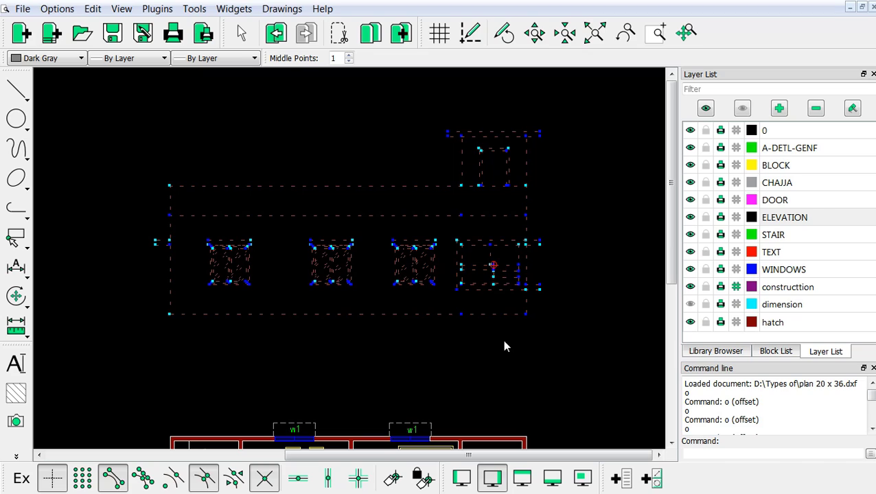
right_click(581, 280)
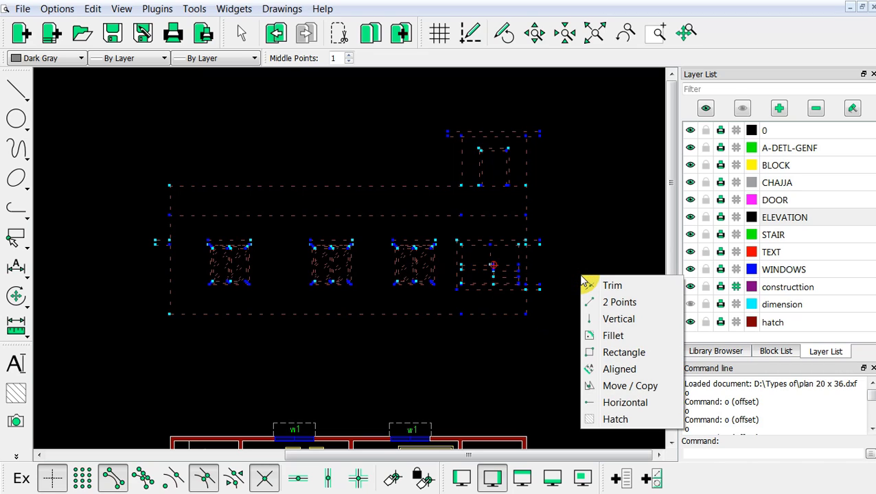
left_click(614, 389)
scroll(535, 357, "up", 3)
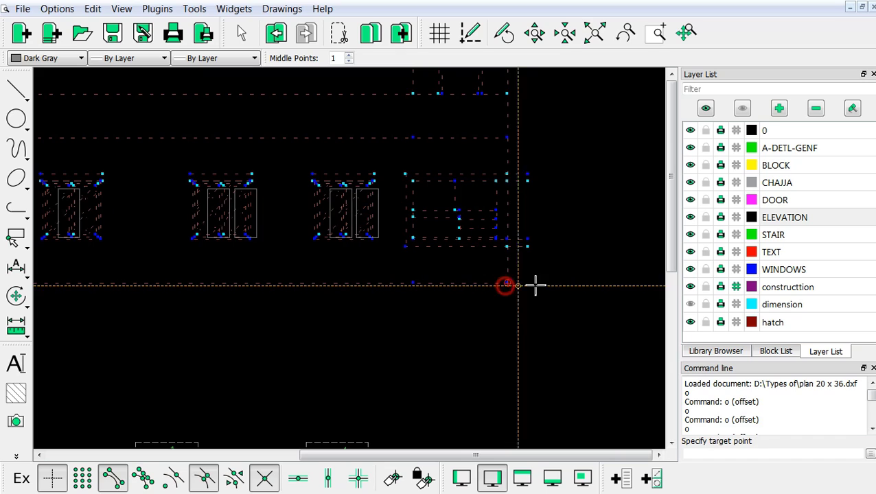
scroll(608, 343, "down", 5)
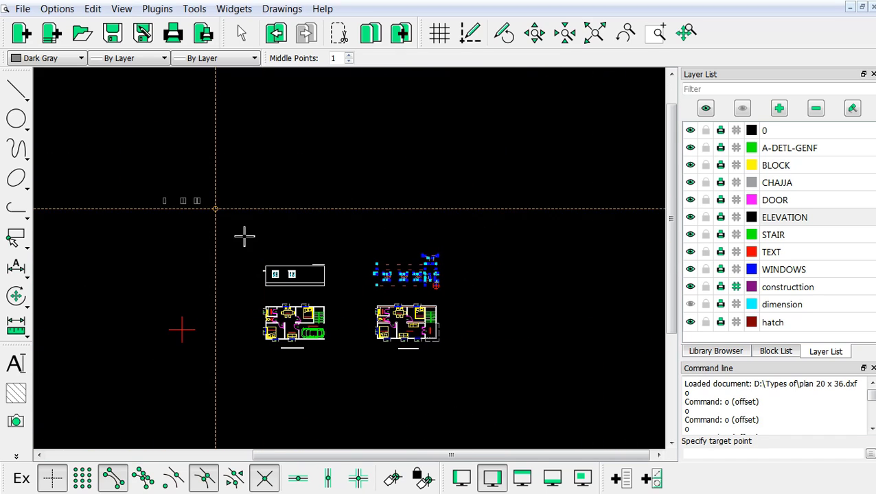
scroll(245, 234, "up", 6)
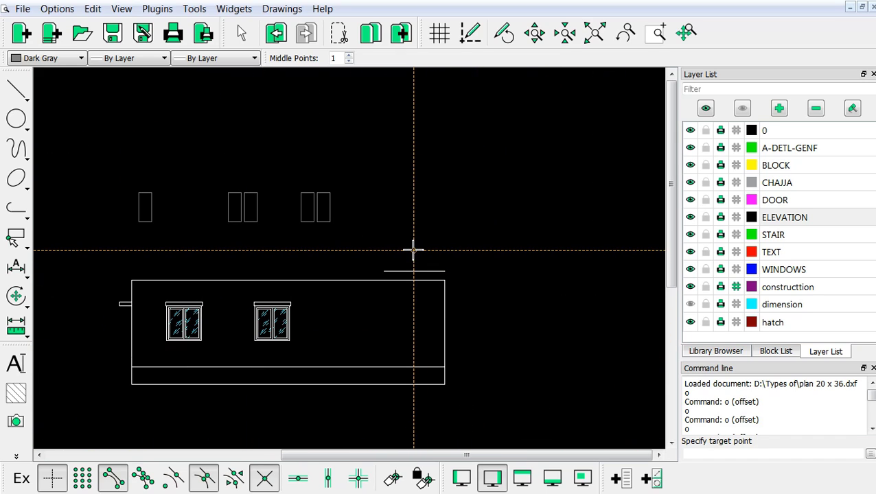
scroll(422, 274, "up", 3)
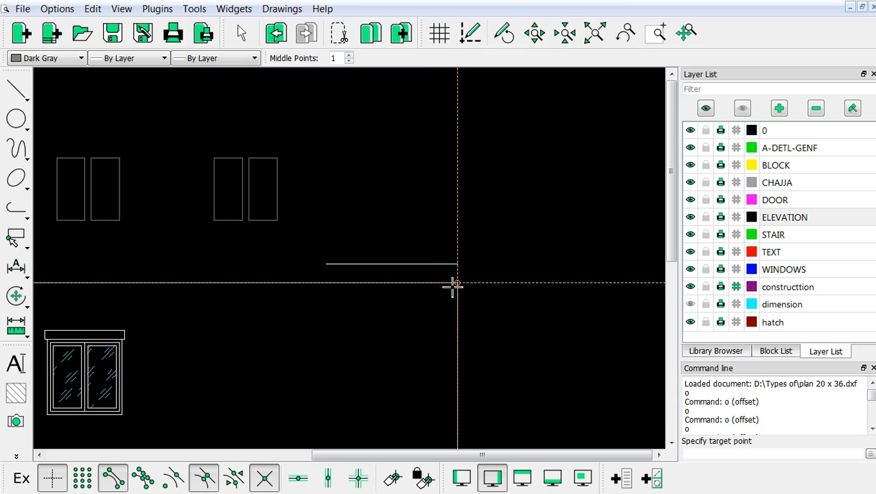
left_click(453, 285)
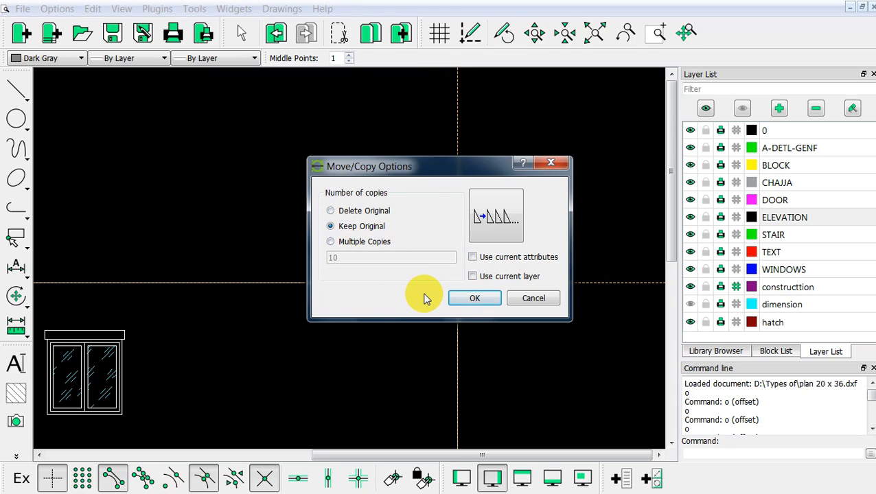
left_click(331, 212)
left_click(473, 298)
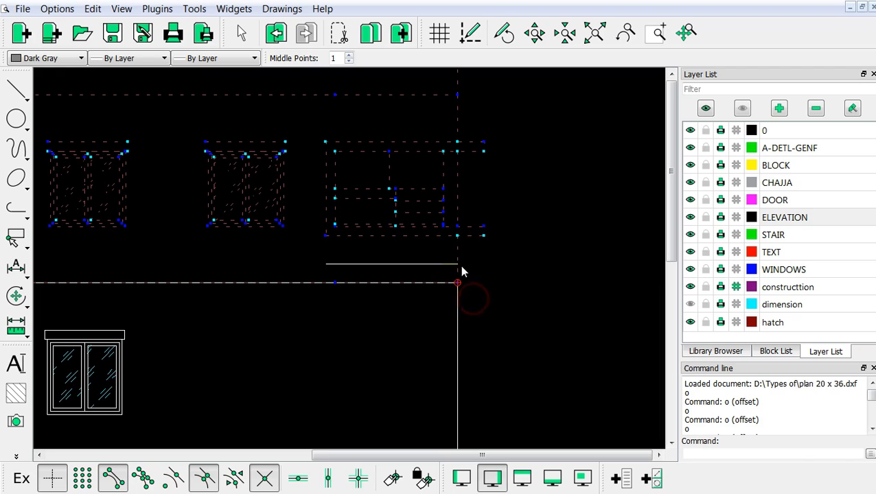
Step: Delete the stray short horizontal line just above the ground floor elevation's top edge, below the balcony
left_click(414, 266)
scroll(414, 267, "down", 5)
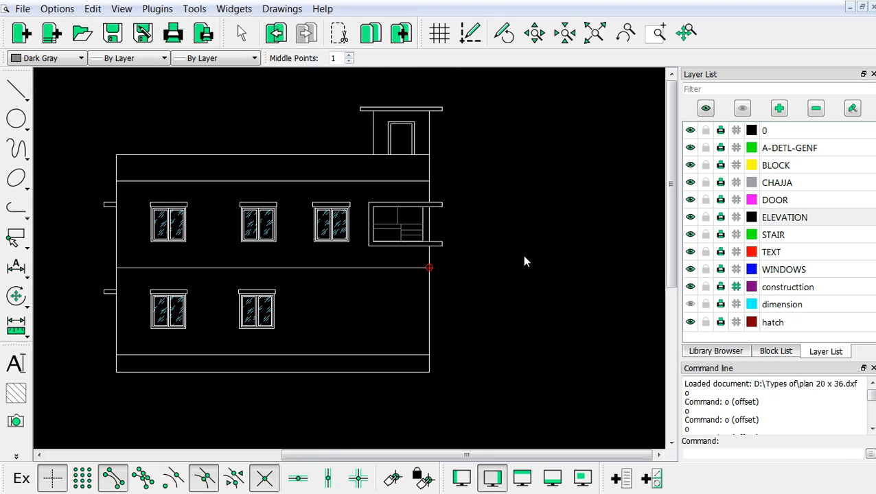
Step: Examine the stacked elevation against the floor plans and inspect the staircase lines inside the balcony opening
scroll(414, 266, "up", 4)
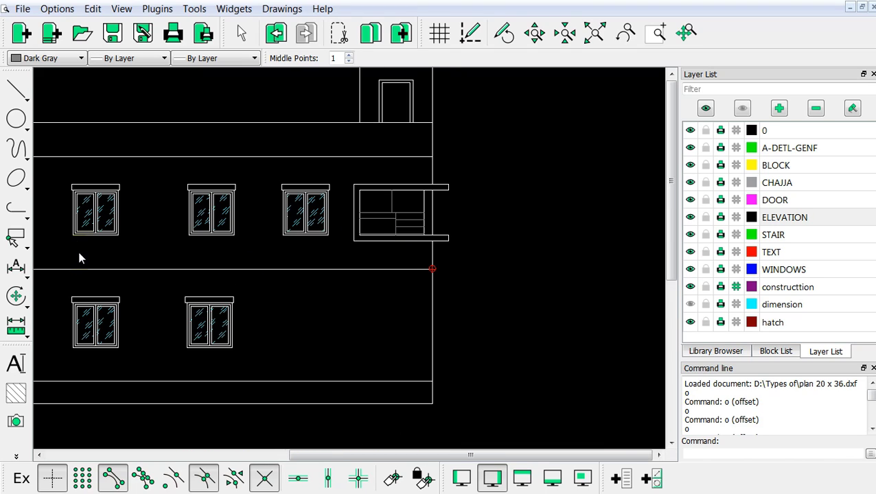
scroll(425, 251, "down", 4)
scroll(357, 180, "down", 3)
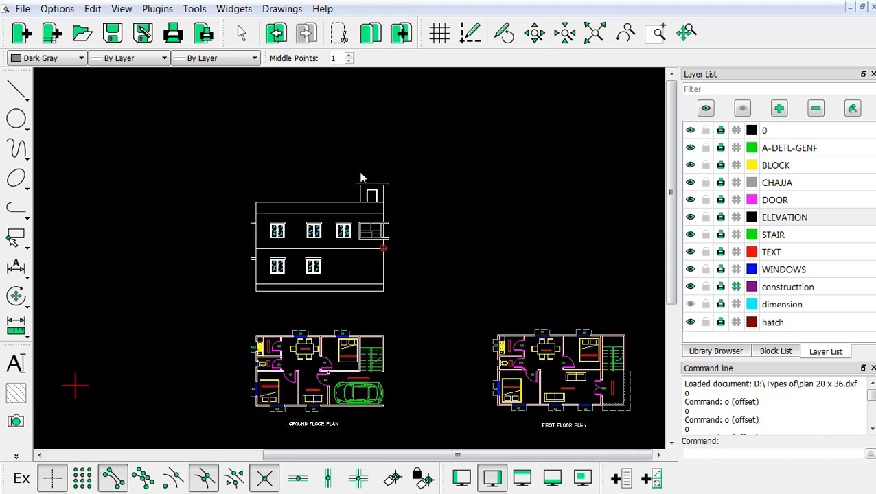
scroll(356, 409, "up", 3)
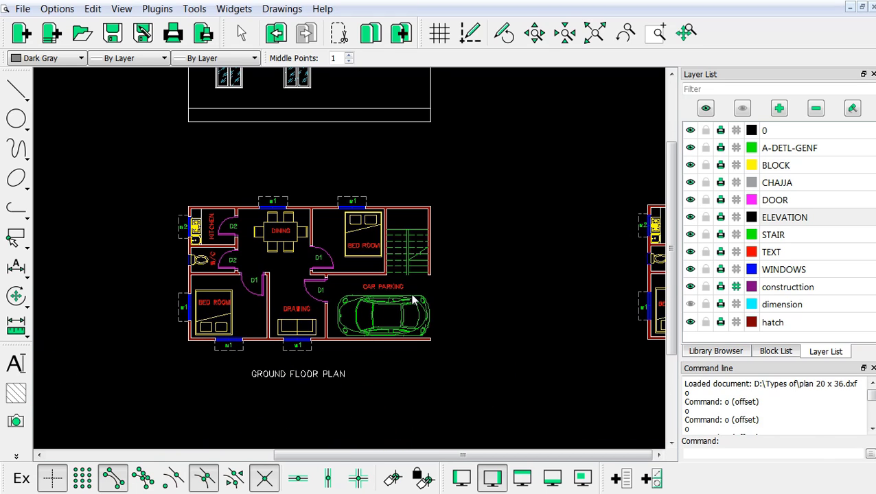
scroll(420, 329, "down", 2)
scroll(422, 257, "down", 2)
scroll(427, 300, "up", 5)
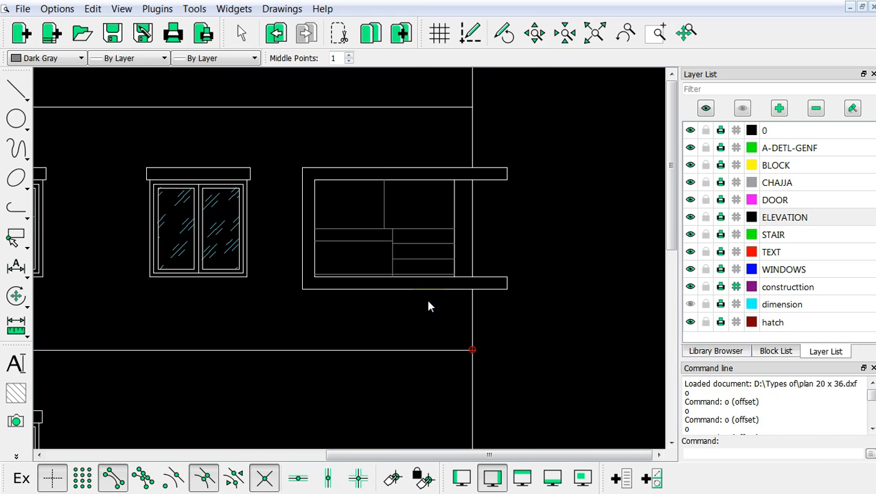
scroll(427, 301, "up", 4)
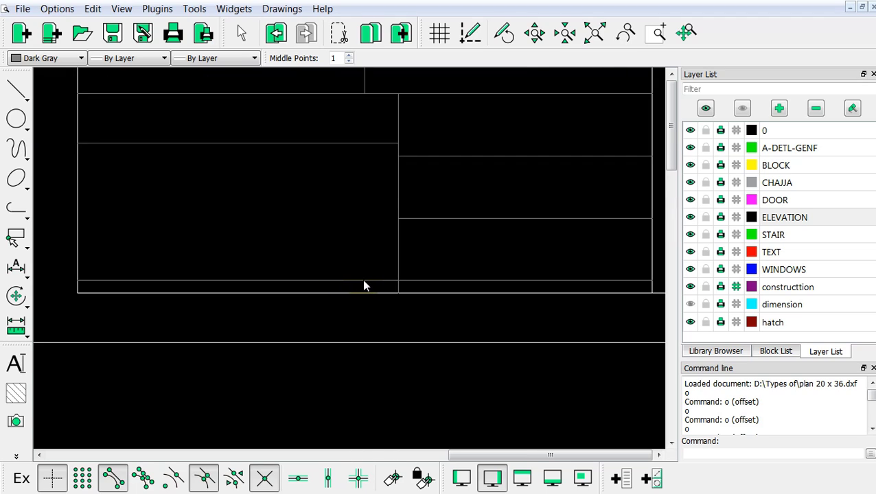
scroll(455, 294, "down", 3)
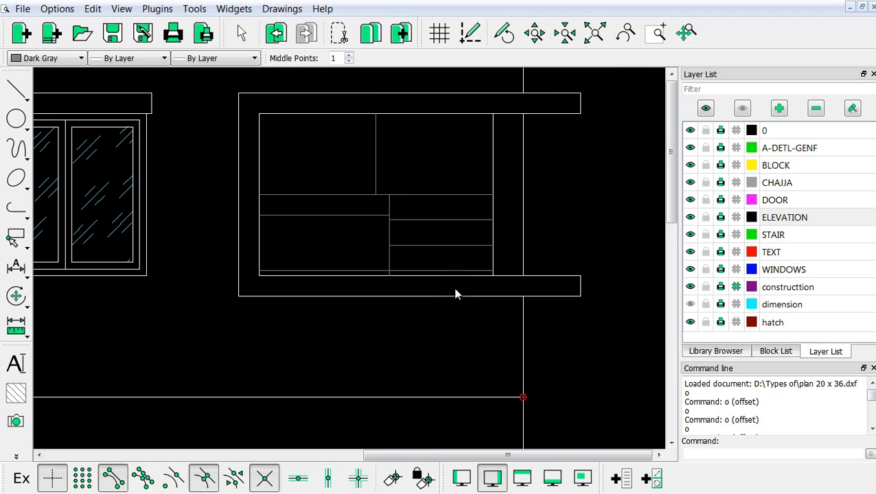
scroll(356, 251, "up", 3)
scroll(422, 287, "down", 4)
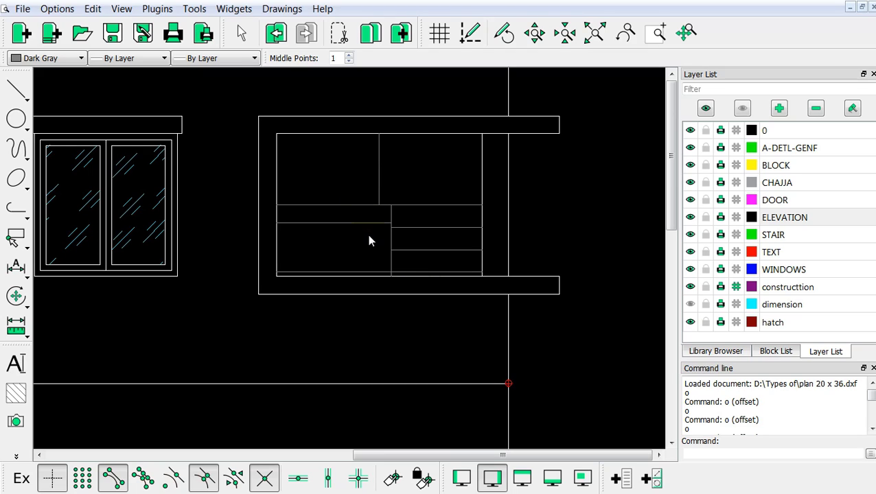
Step: Trim the lowest staircase line in the balcony opening at the lower vertical line, keeping its right-hand part
right_click(317, 186)
left_click(332, 196)
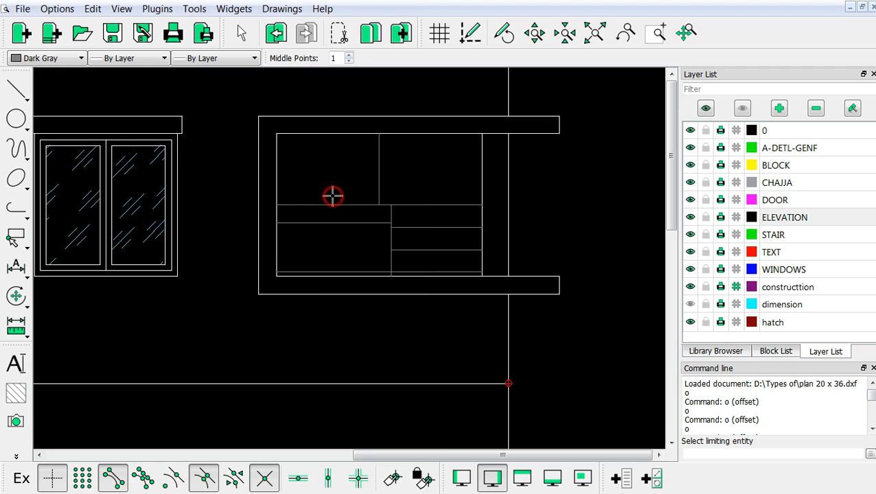
scroll(371, 254, "up", 3)
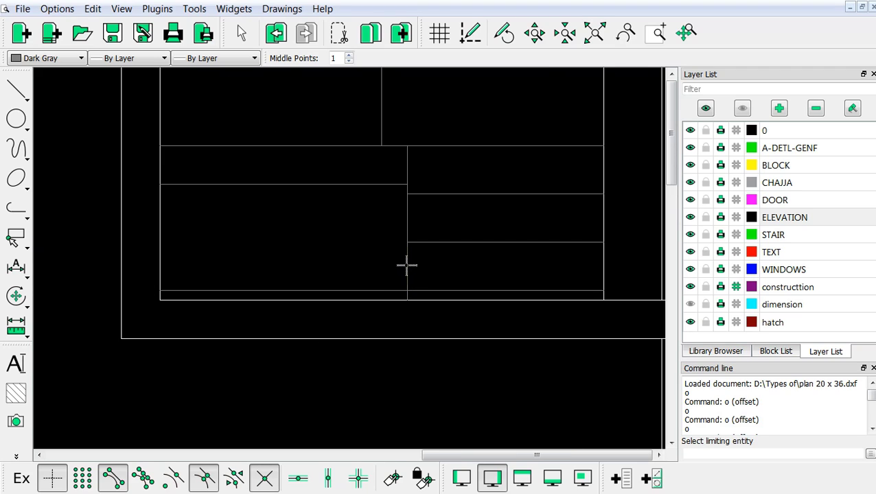
left_click(406, 265)
left_click(428, 290)
scroll(499, 276, "down", 4)
key("Escape")
key("Escape")
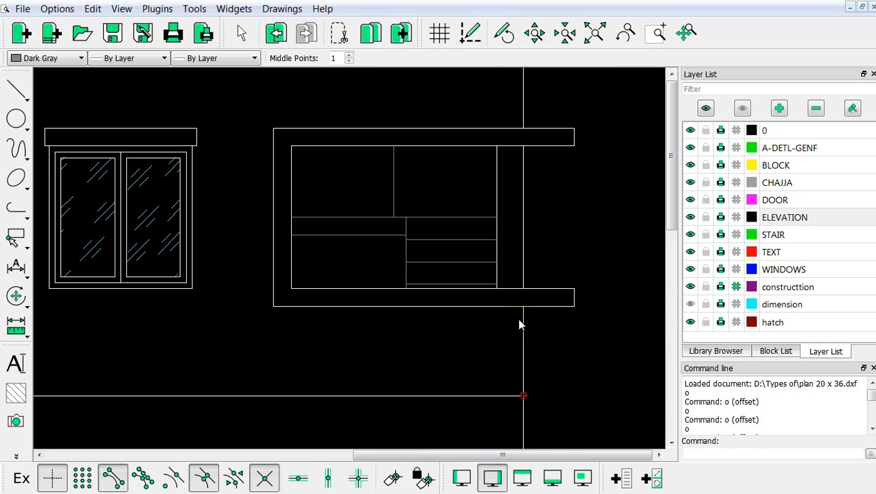
Step: Review the complete two-storey side elevation and compare it with the ground floor plan below it
scroll(520, 324, "down", 5)
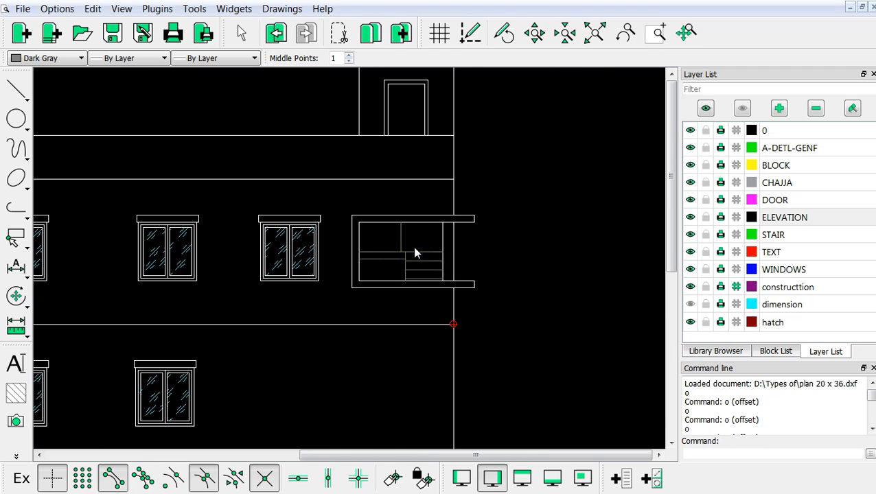
scroll(520, 278, "down", 5)
scroll(311, 247, "up", 2)
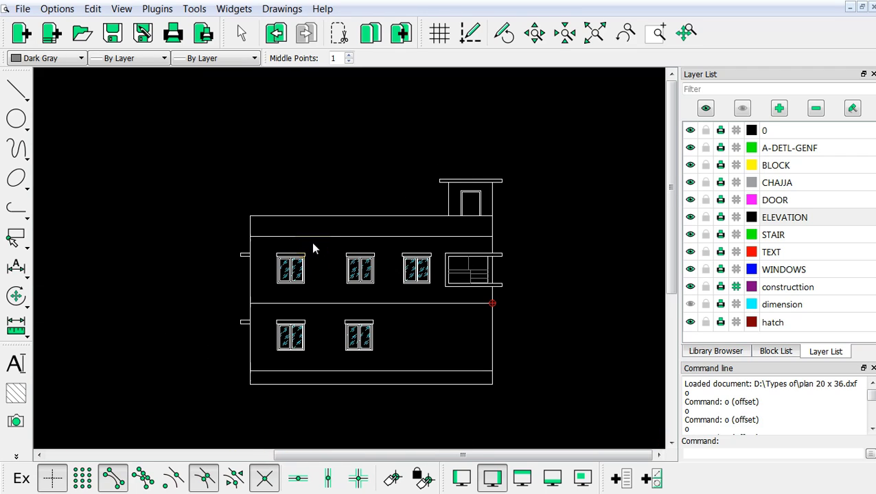
scroll(393, 266, "down", 2)
scroll(388, 321, "up", 5)
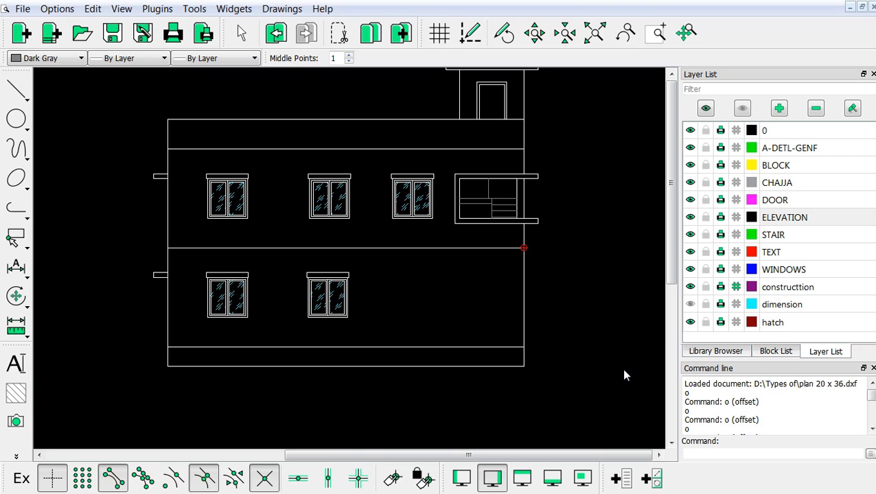
scroll(610, 364, "down", 3)
scroll(264, 226, "up", 4)
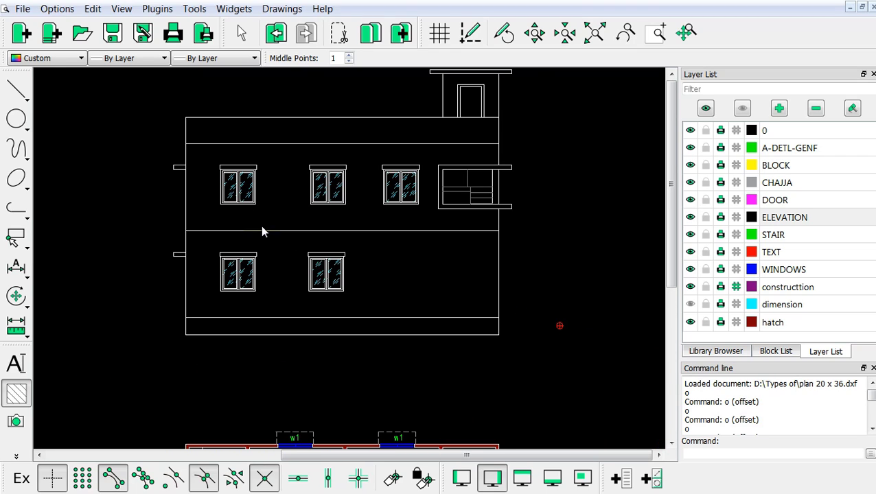
scroll(359, 152, "down", 2)
scroll(360, 153, "up", 1)
scroll(371, 297, "down", 3)
scroll(349, 423, "up", 3)
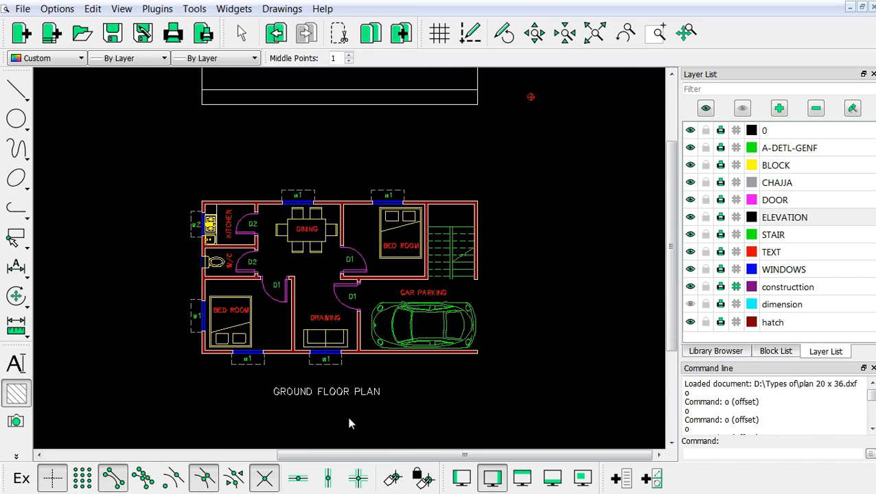
scroll(313, 384, "up", 3)
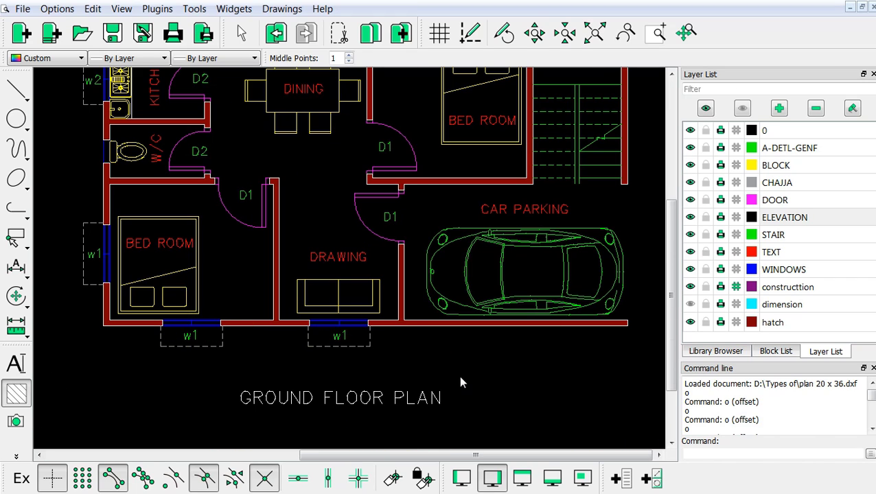
scroll(461, 383, "down", 5)
scroll(405, 148, "up", 3)
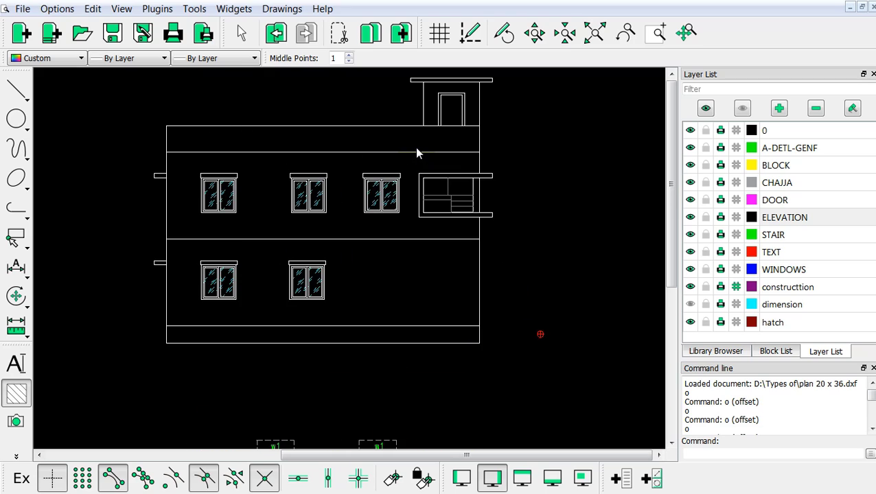
scroll(347, 240, "down", 2)
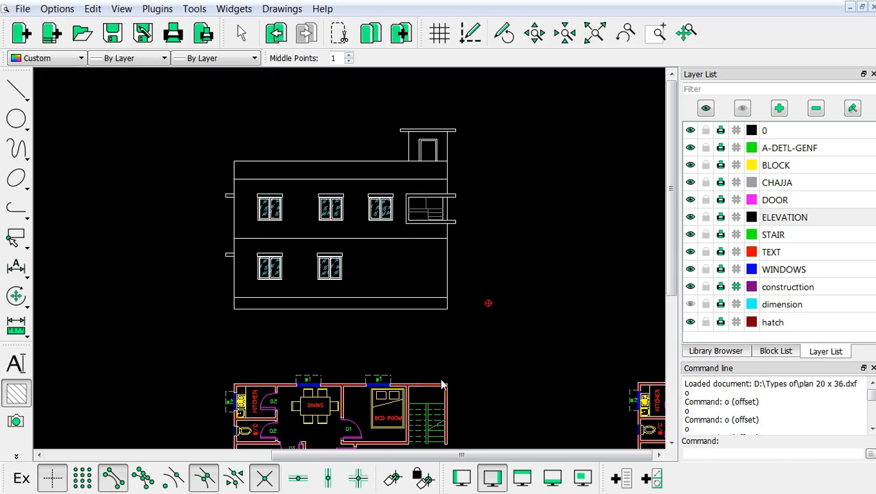
scroll(442, 386, "down", 3)
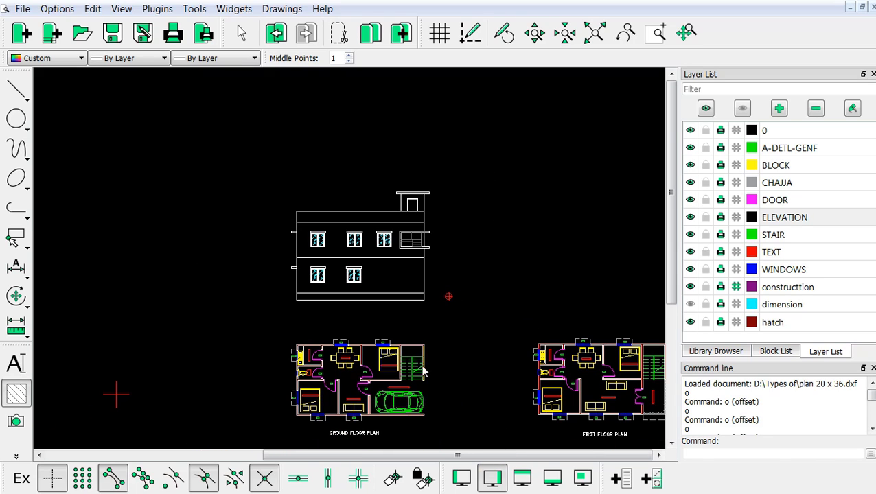
scroll(301, 395, "up", 3)
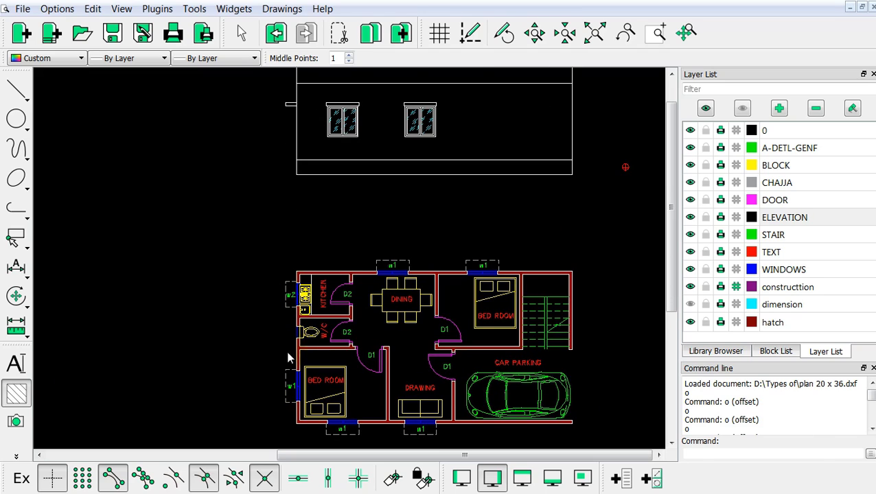
scroll(481, 309, "down", 4)
scroll(498, 154, "up", 3)
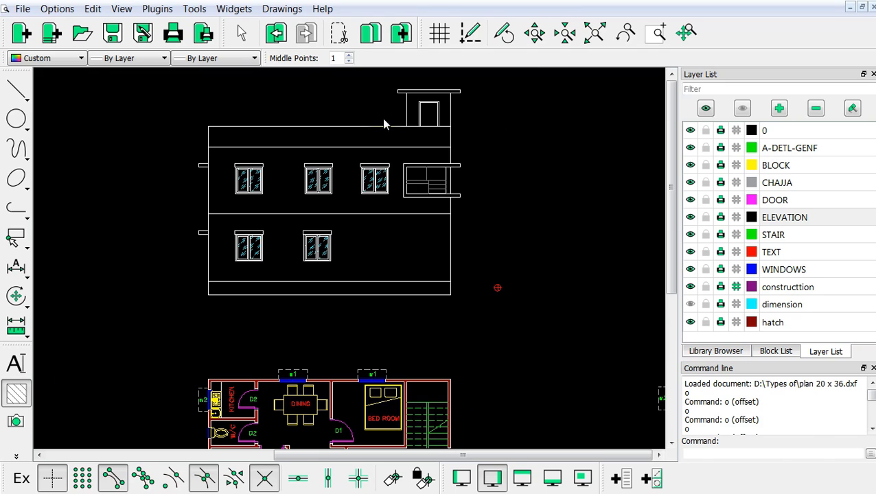
scroll(295, 77, "up", 2)
scroll(376, 111, "up", 2)
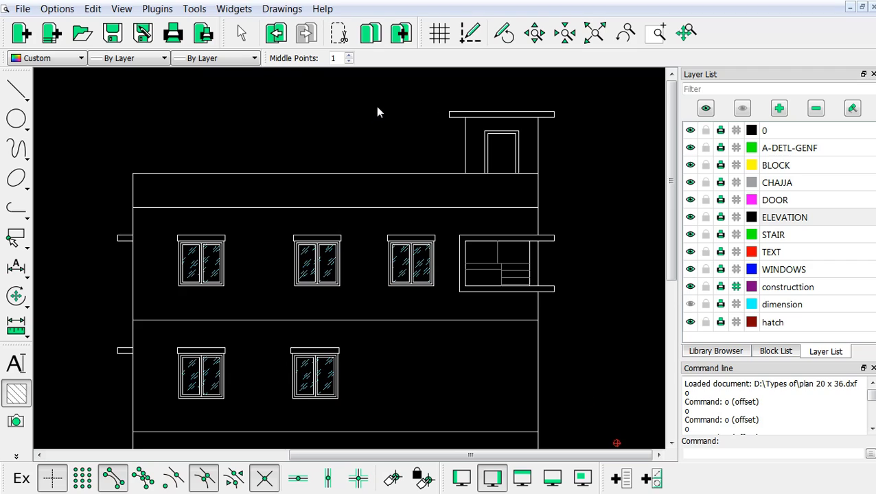
scroll(377, 112, "down", 2)
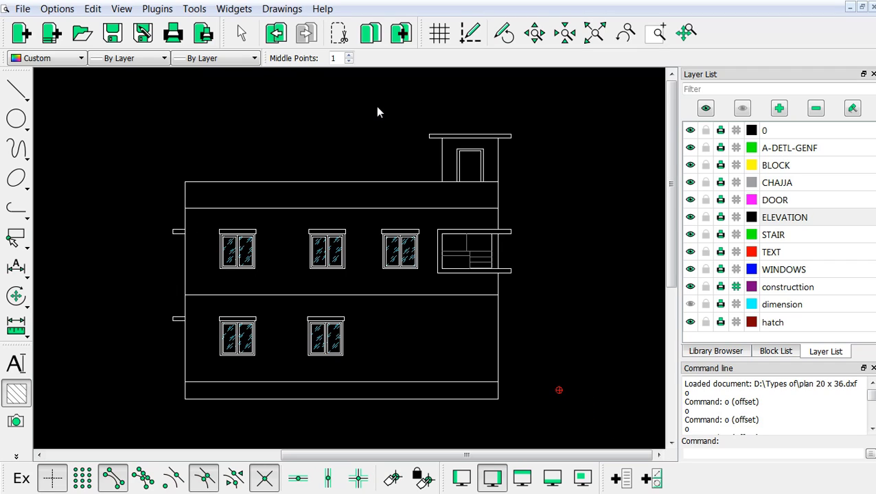